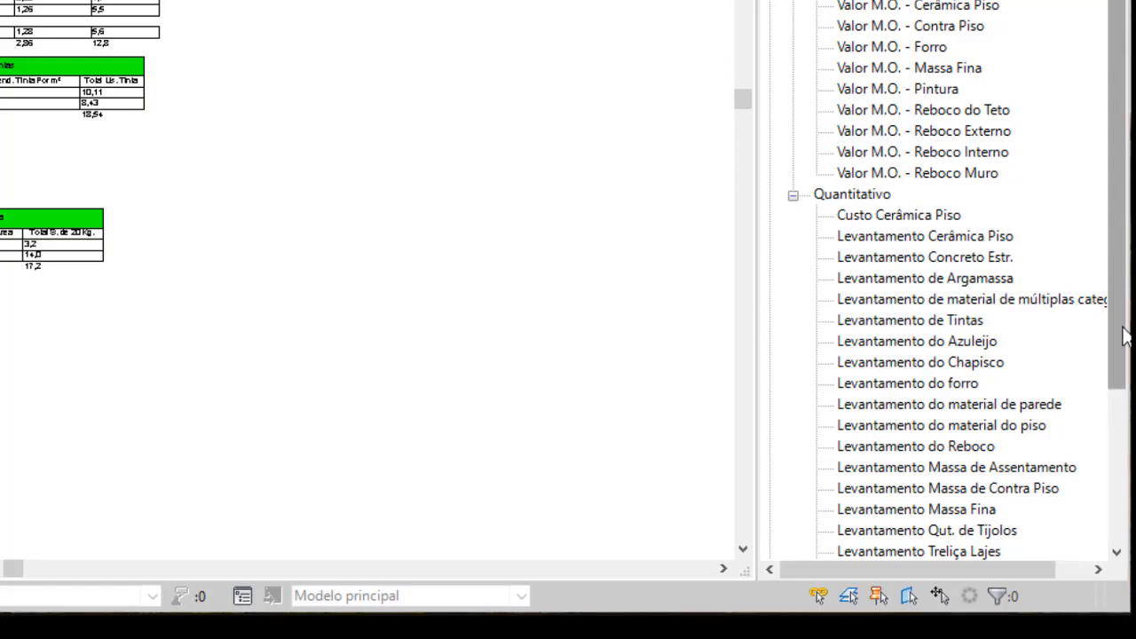
Look over the quantity takeoff tables on sheet A101 and open the Valor M.O. - Assent. Tijólos schedule.
{"action": "scroll", "coordinate": [1123, 302], "scroll_direction": "down", "scroll_amount": 3}
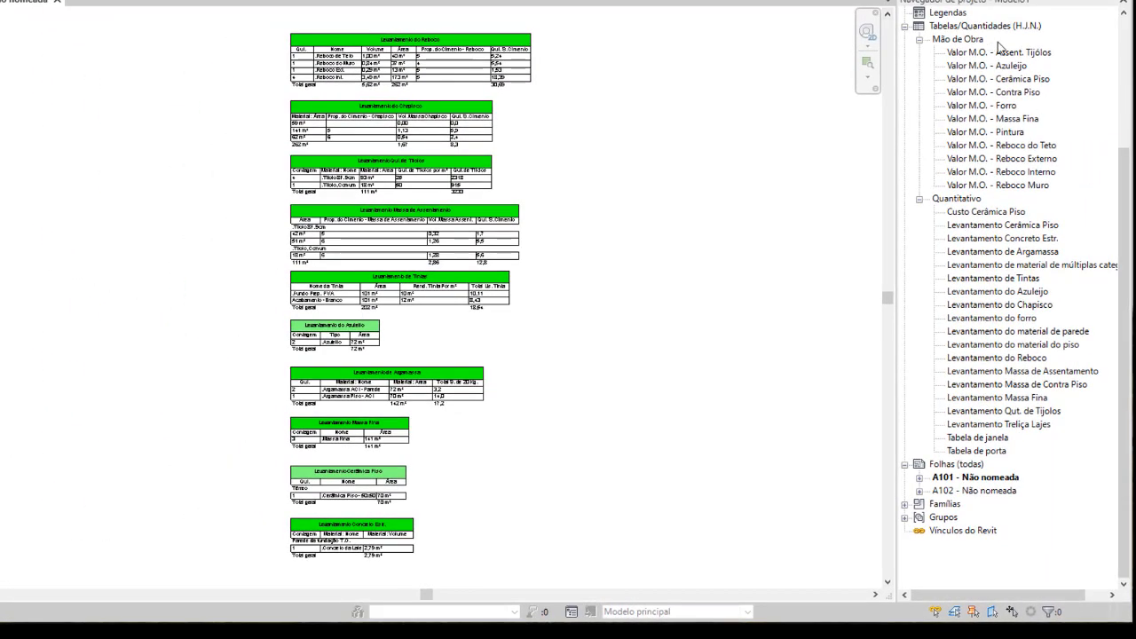
{"action": "scroll", "coordinate": [360, 55], "scroll_direction": "up", "scroll_amount": 3}
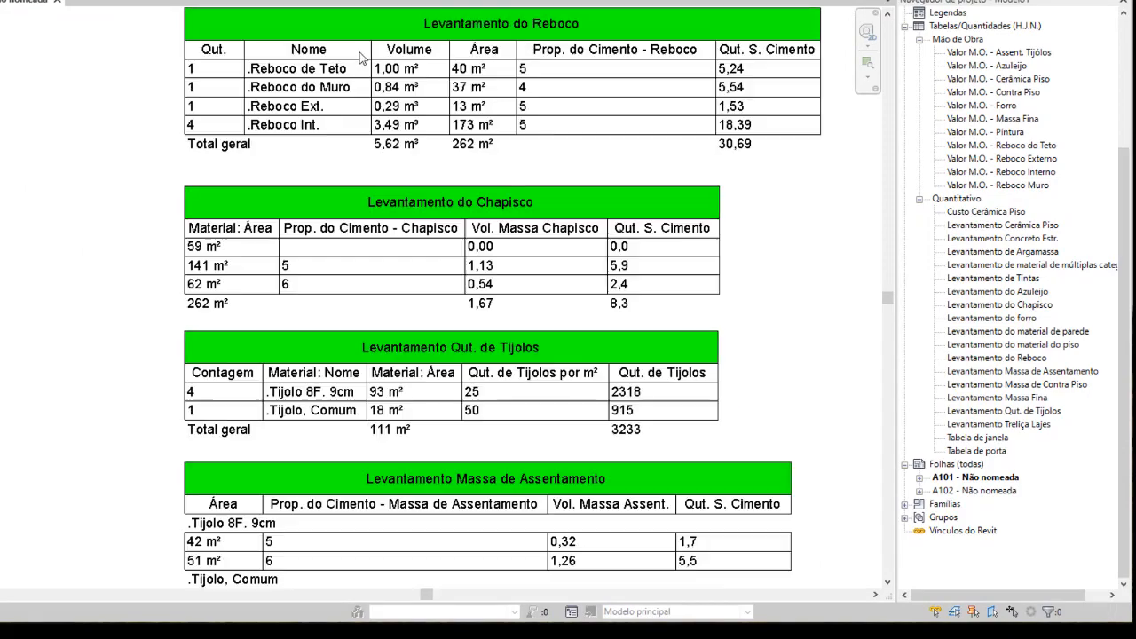
{"action": "scroll", "coordinate": [324, 186], "scroll_direction": "down", "scroll_amount": 2}
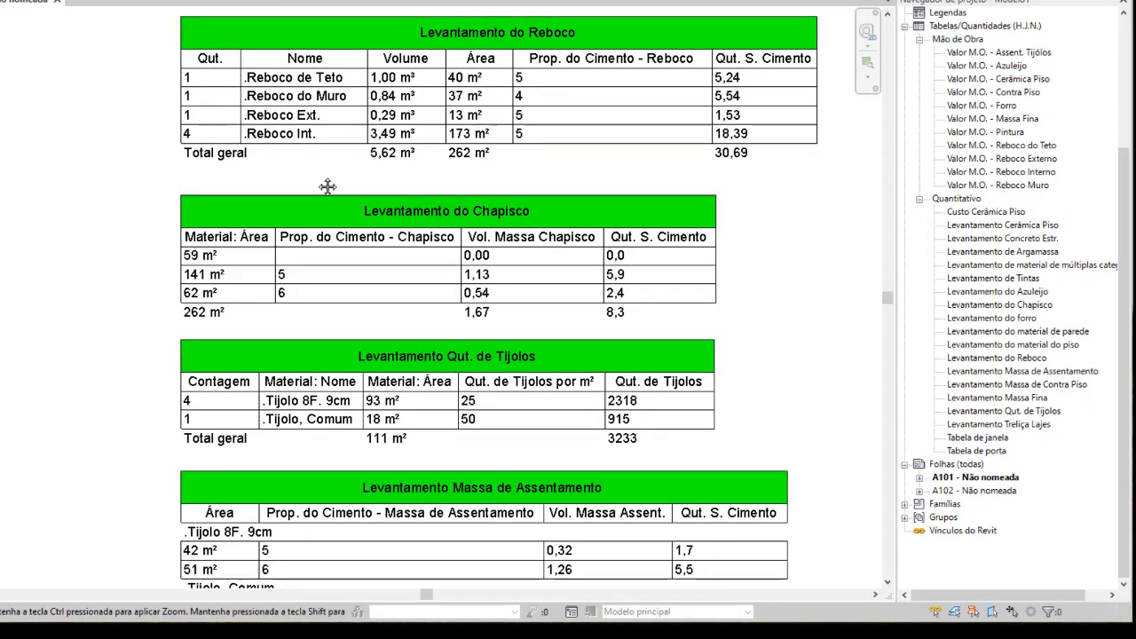
{"action": "scroll", "coordinate": [422, 80], "scroll_direction": "up", "scroll_amount": 3}
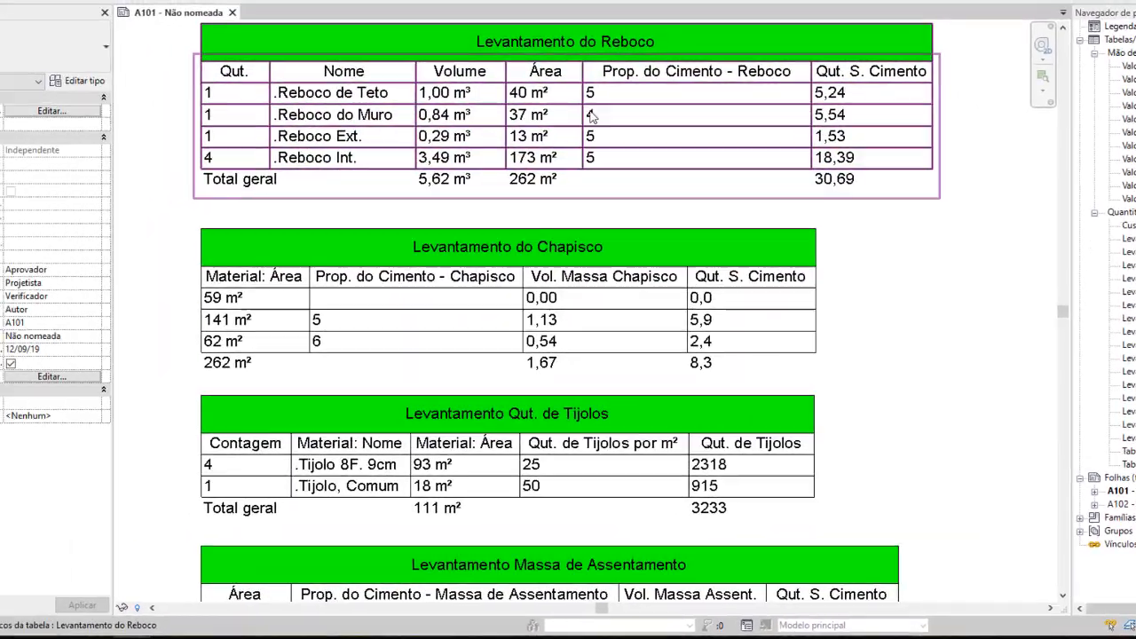
{"action": "scroll", "coordinate": [236, 78], "scroll_direction": "down", "scroll_amount": 2}
{"action": "scroll", "coordinate": [425, 92], "scroll_direction": "down", "scroll_amount": 4}
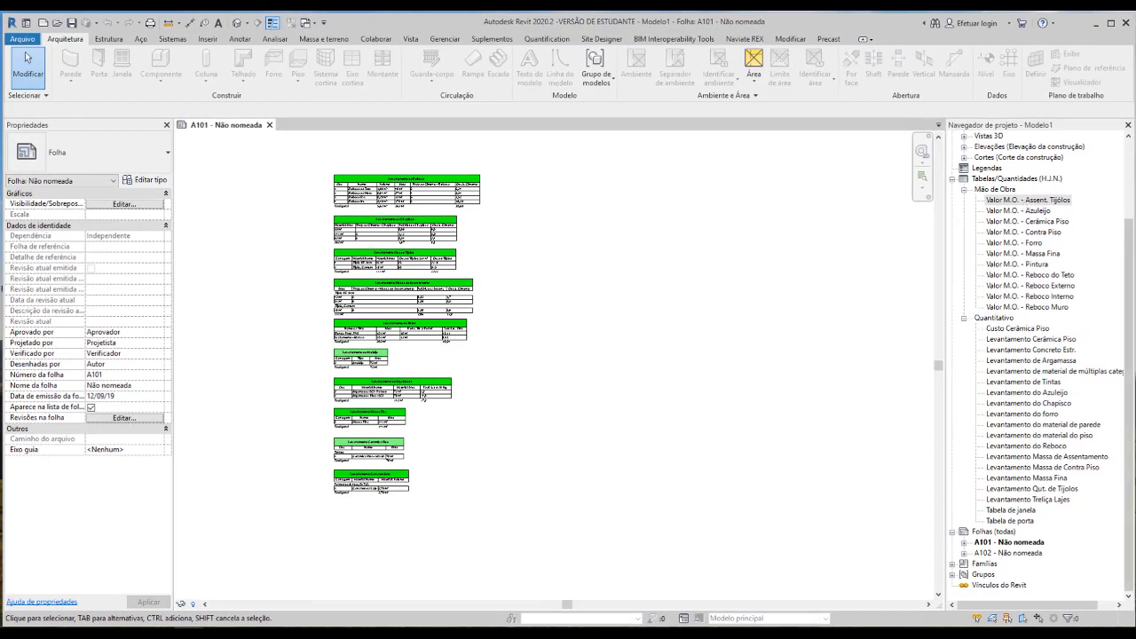
{"action": "left_click", "coordinate": [1027, 199]}
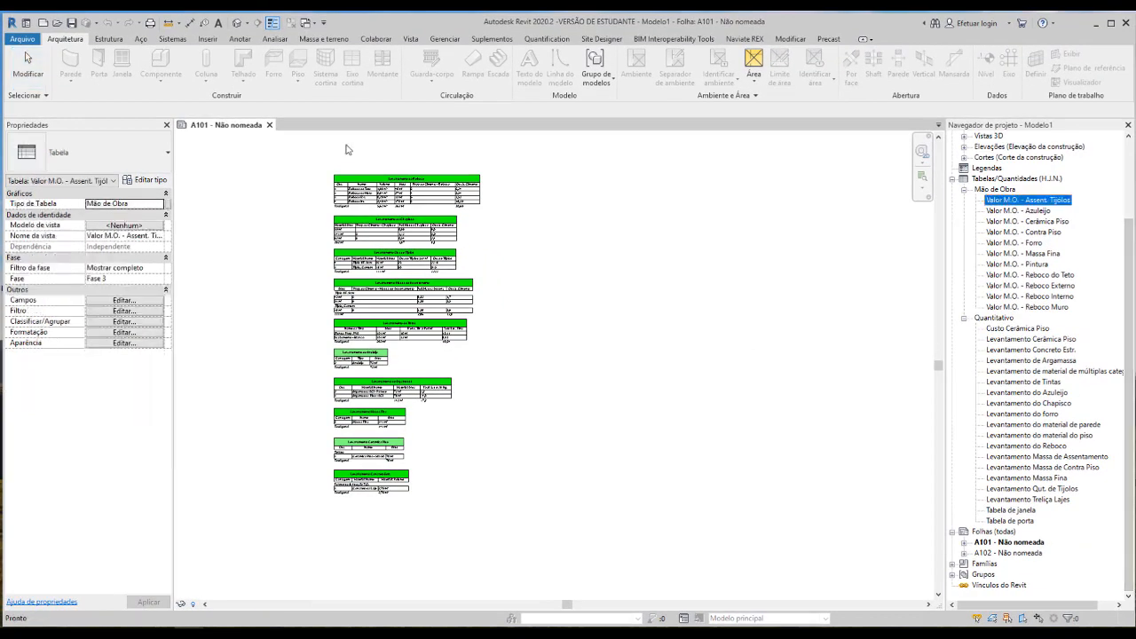
{"action": "scroll", "coordinate": [368, 165], "scroll_direction": "up", "scroll_amount": 4}
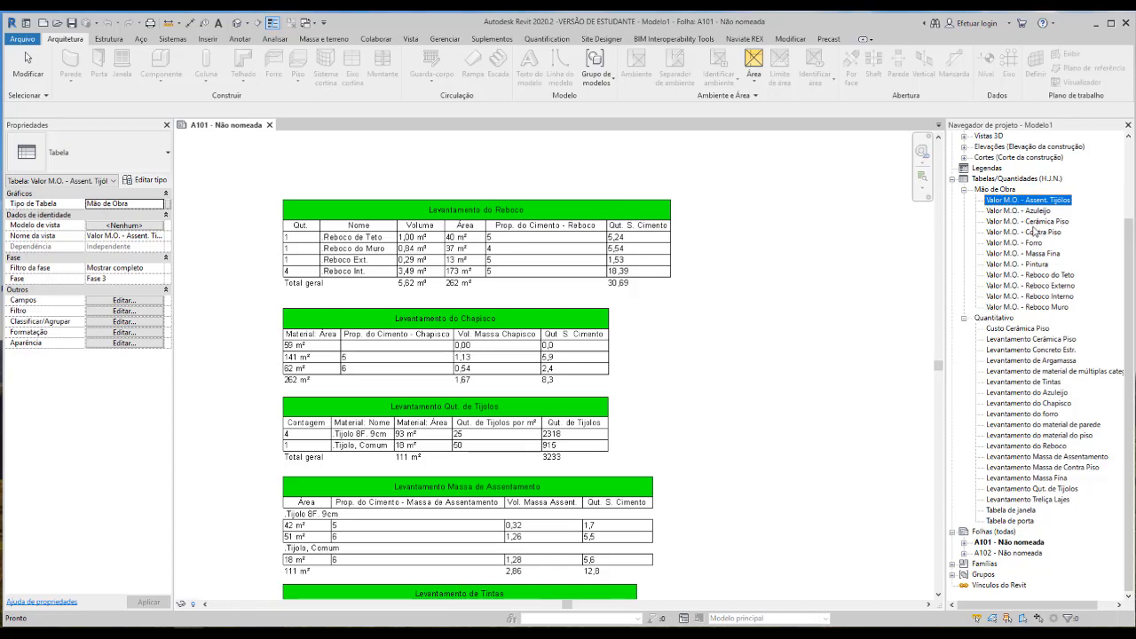
{"action": "double_click", "coordinate": [1025, 201]}
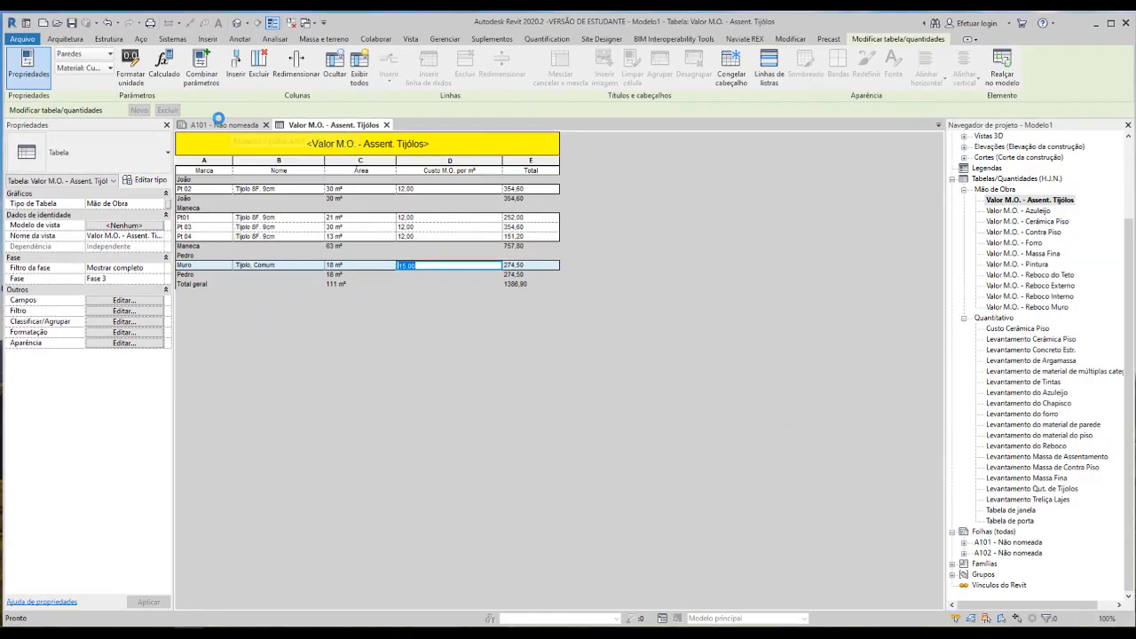
Return to sheet A101 and check the project unit formats for the Comum discipline without changing them.
{"action": "left_click", "coordinate": [217, 121]}
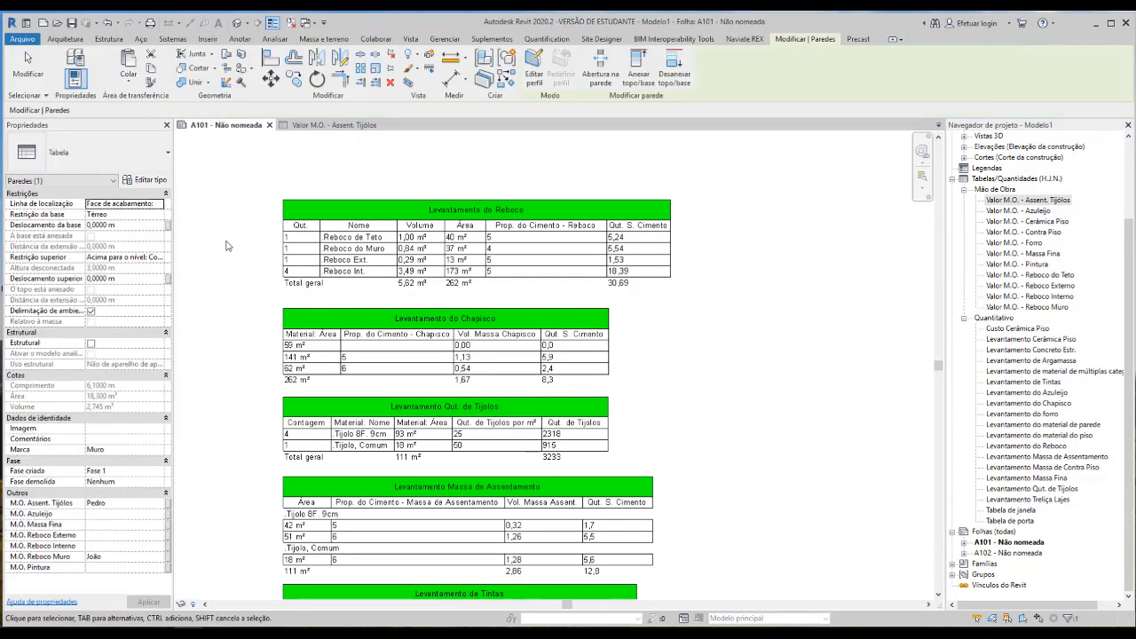
{"action": "key", "text": "u"}
{"action": "key", "text": "n"}
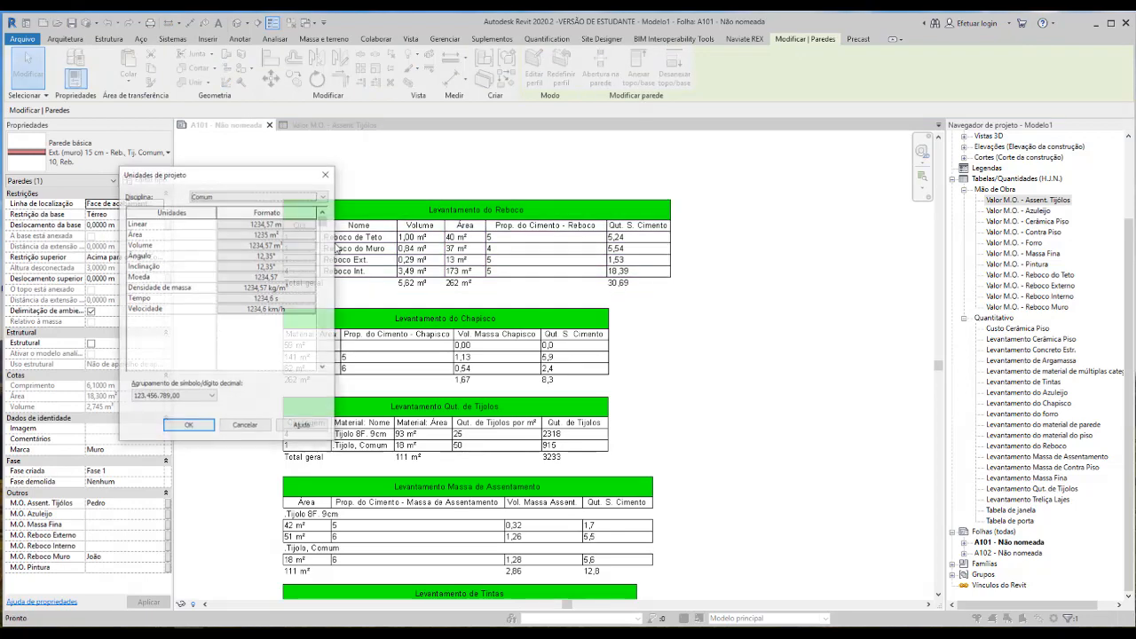
{"action": "left_click_drag", "start_coordinate": [265, 177], "coordinate": [786, 178]}
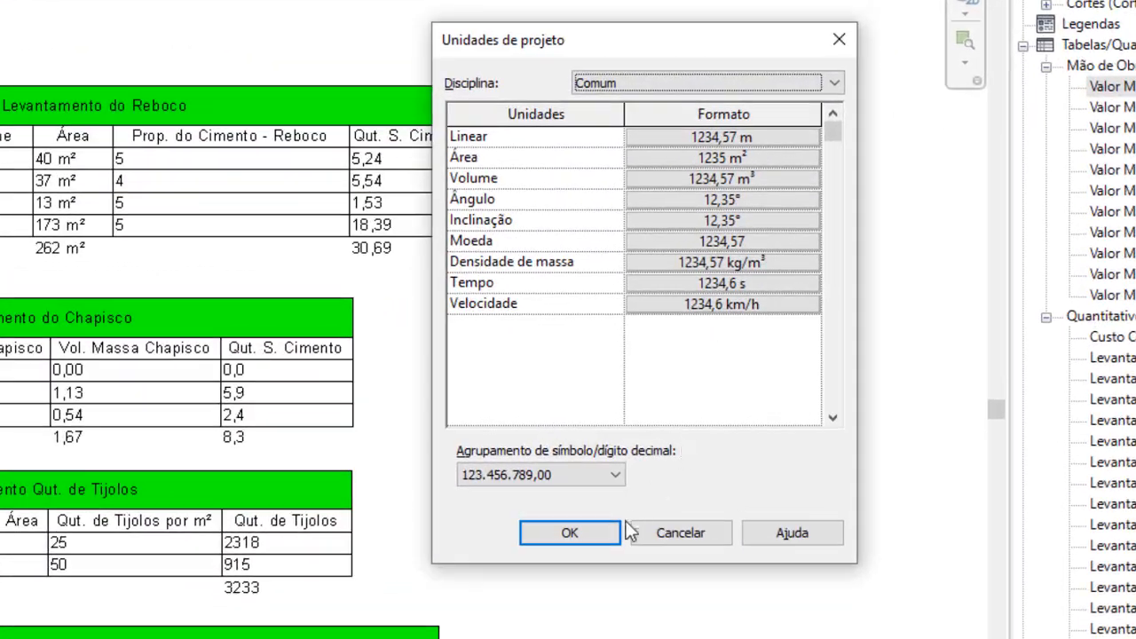
{"action": "left_click", "coordinate": [589, 531]}
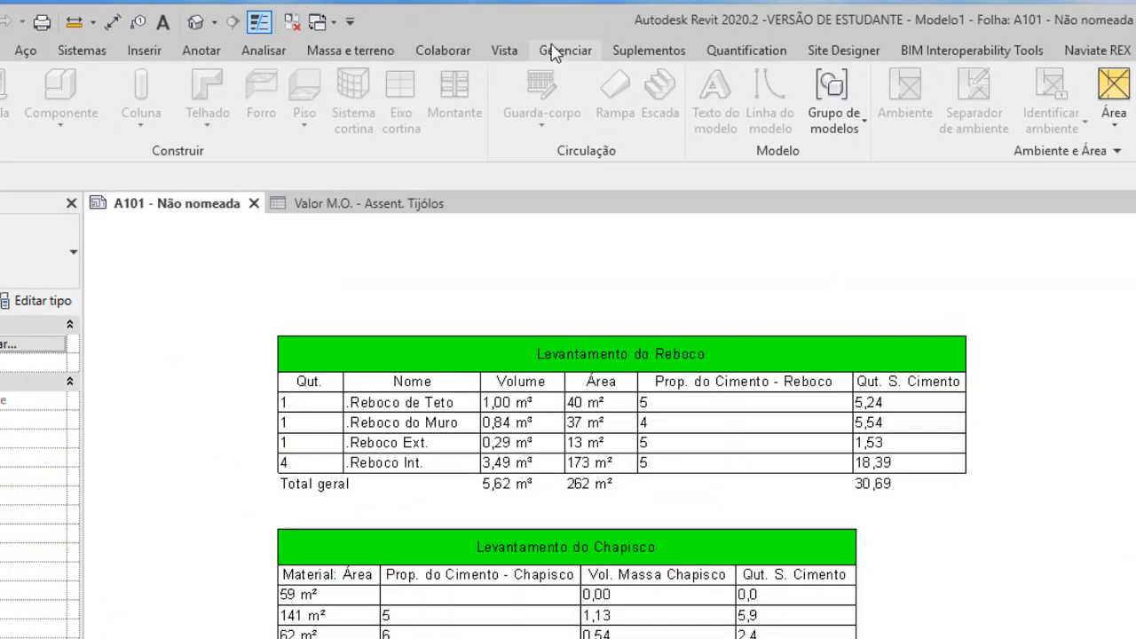
Enable digit grouping for the linear format in the project units, keeping metres and two decimal places.
{"action": "left_click", "coordinate": [559, 51]}
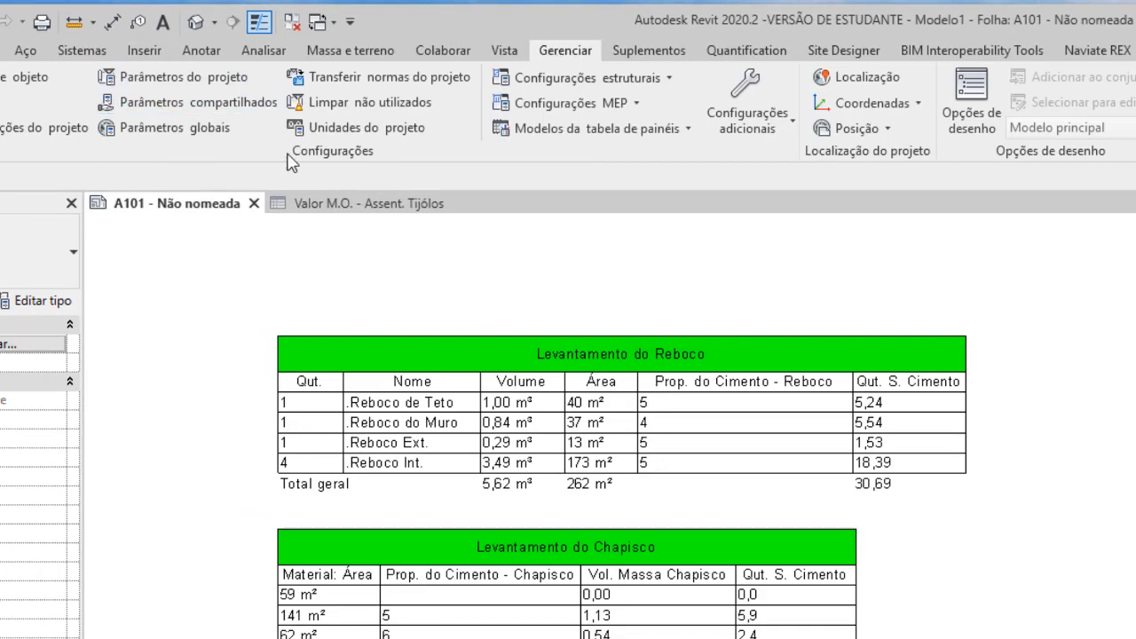
{"action": "left_click", "coordinate": [342, 137]}
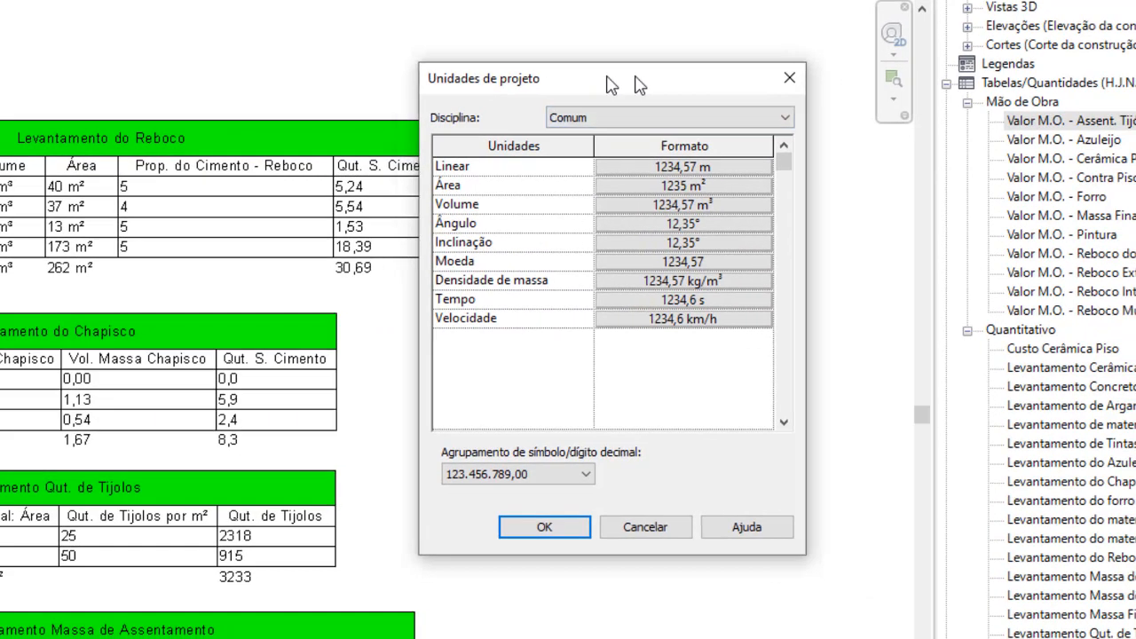
{"action": "left_click_drag", "start_coordinate": [610, 84], "coordinate": [662, 83]}
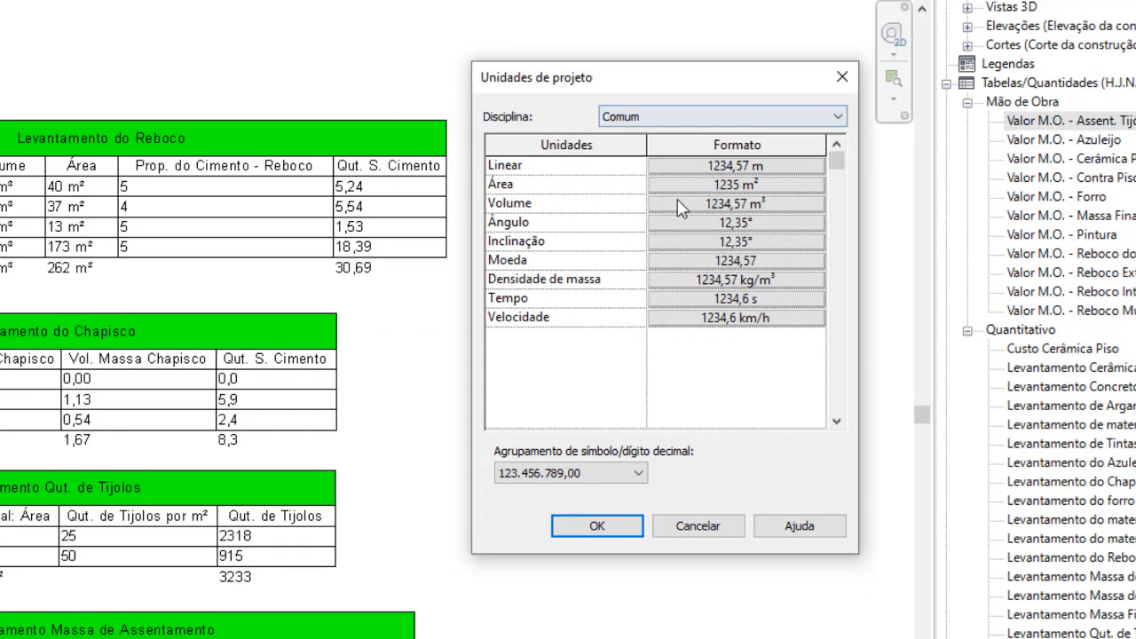
{"action": "left_click_drag", "start_coordinate": [697, 84], "coordinate": [675, 128]}
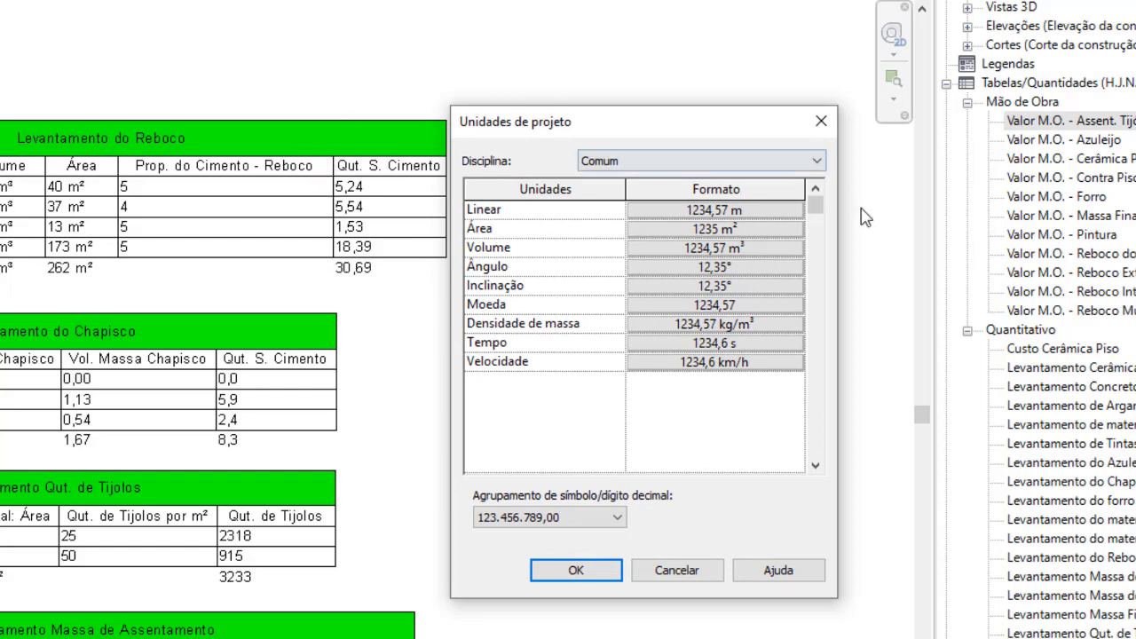
{"action": "left_click_drag", "start_coordinate": [664, 122], "coordinate": [626, 63]}
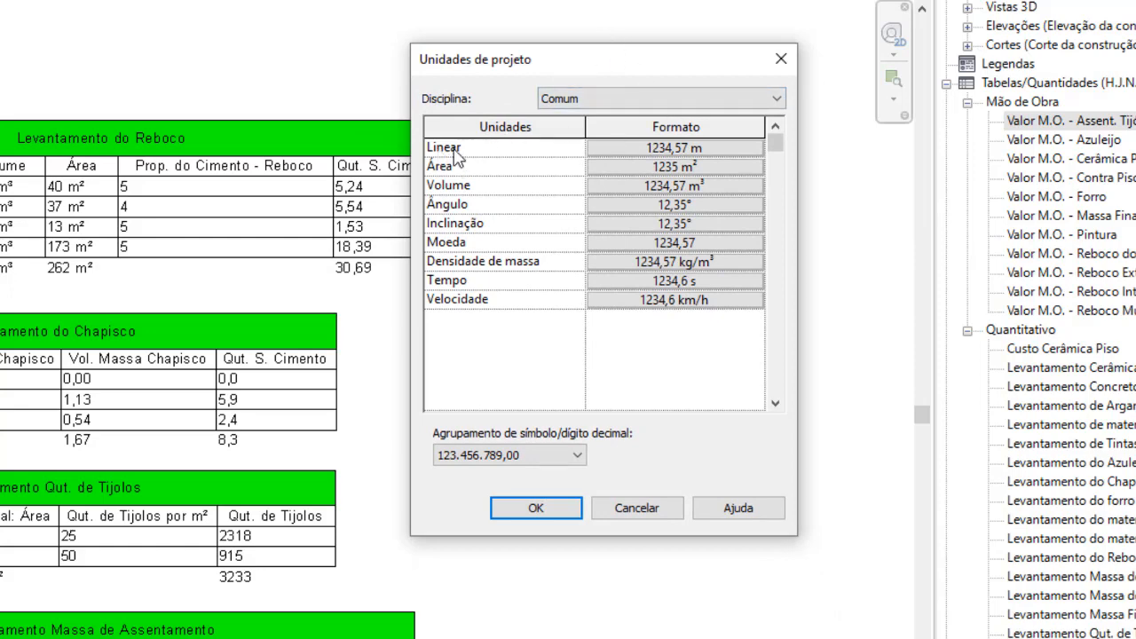
{"action": "left_click", "coordinate": [634, 149]}
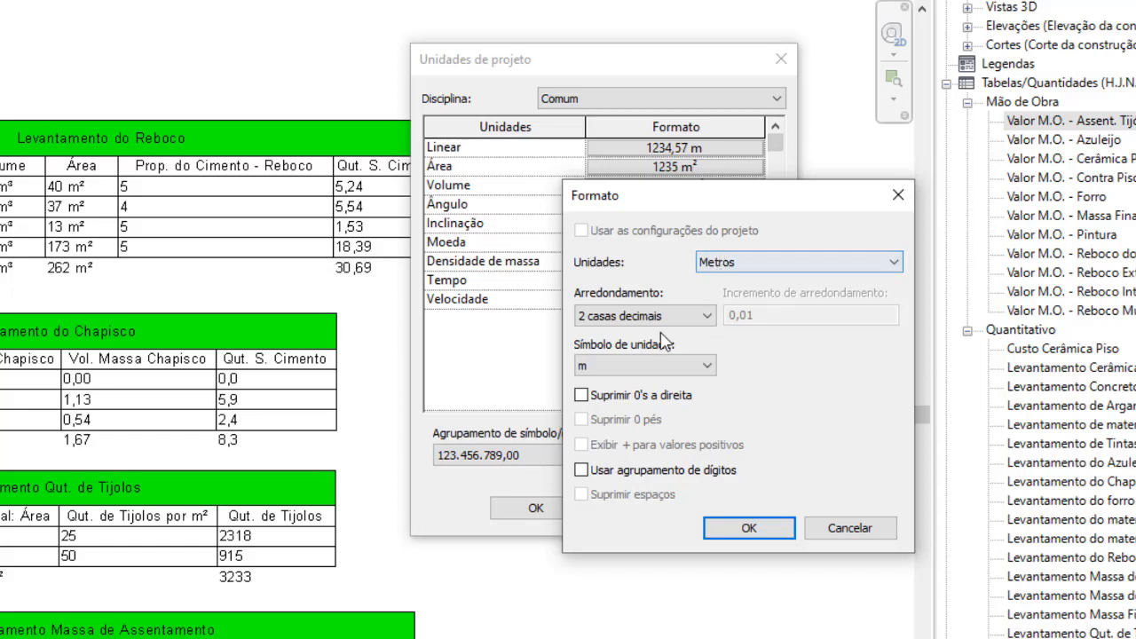
{"action": "left_click", "coordinate": [581, 471]}
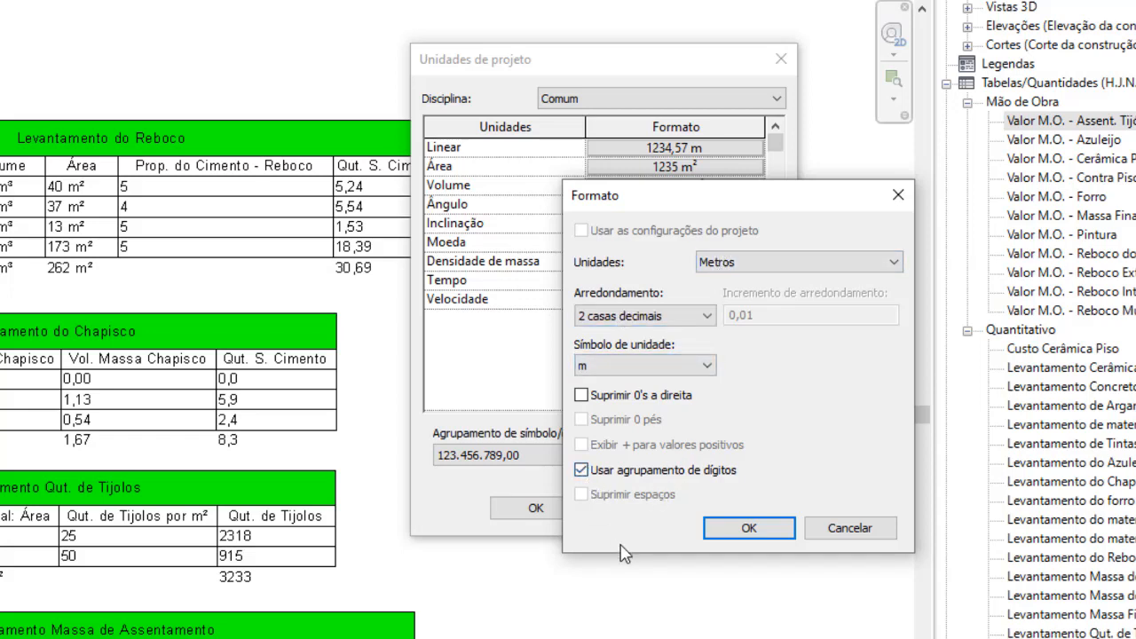
{"action": "left_click", "coordinate": [733, 531]}
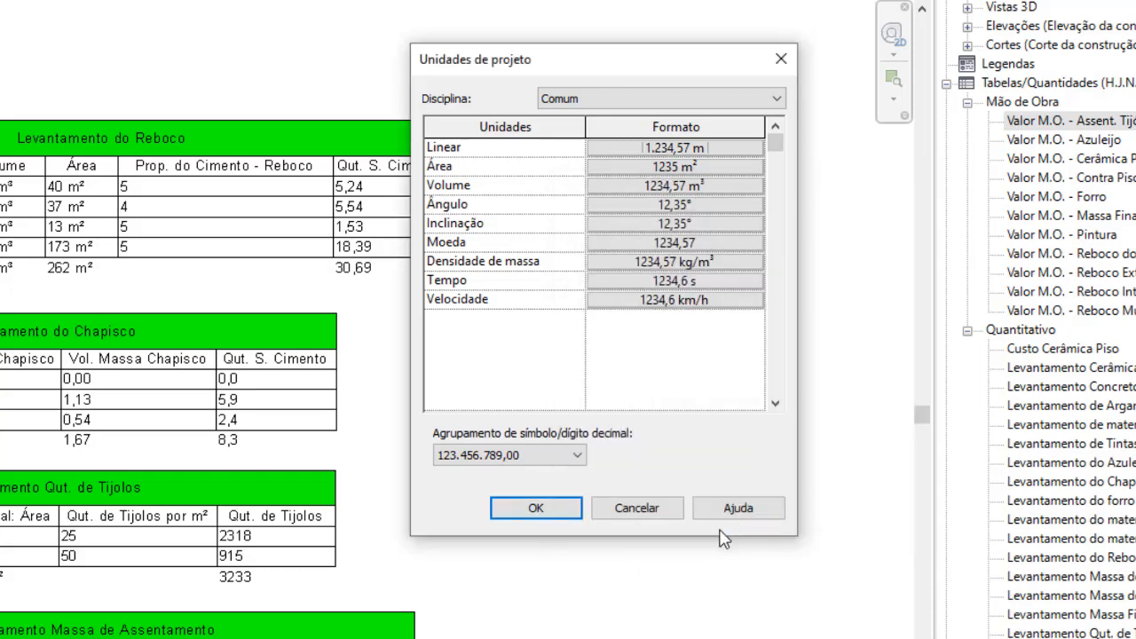
Enable digit grouping for the area format in the project units.
{"action": "left_click", "coordinate": [637, 167]}
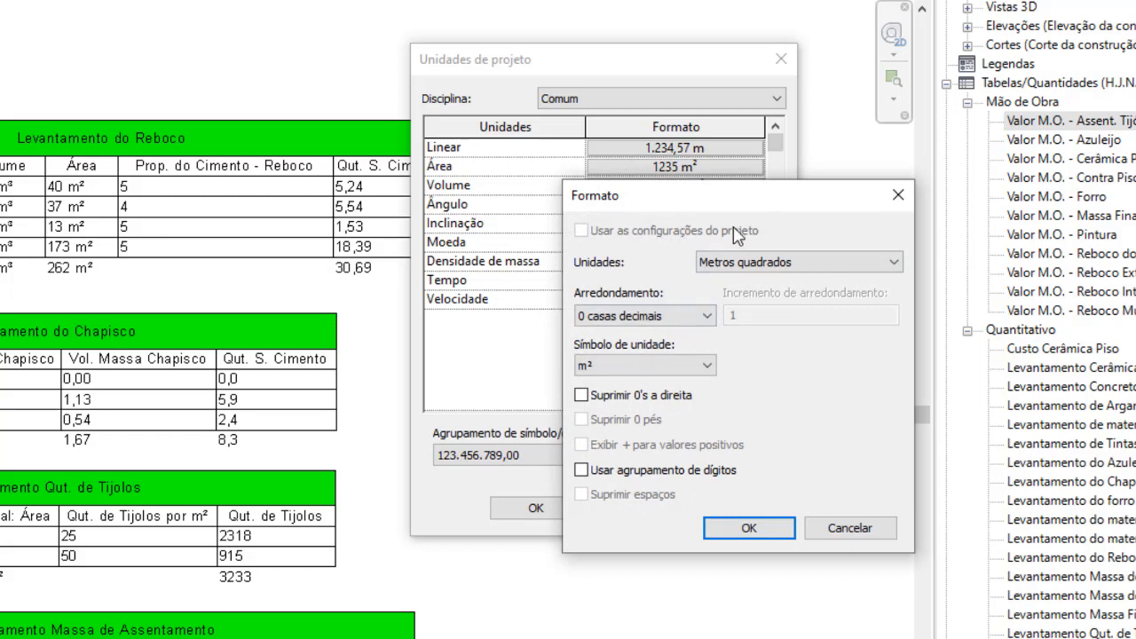
{"action": "left_click", "coordinate": [581, 470]}
{"action": "left_click", "coordinate": [765, 531]}
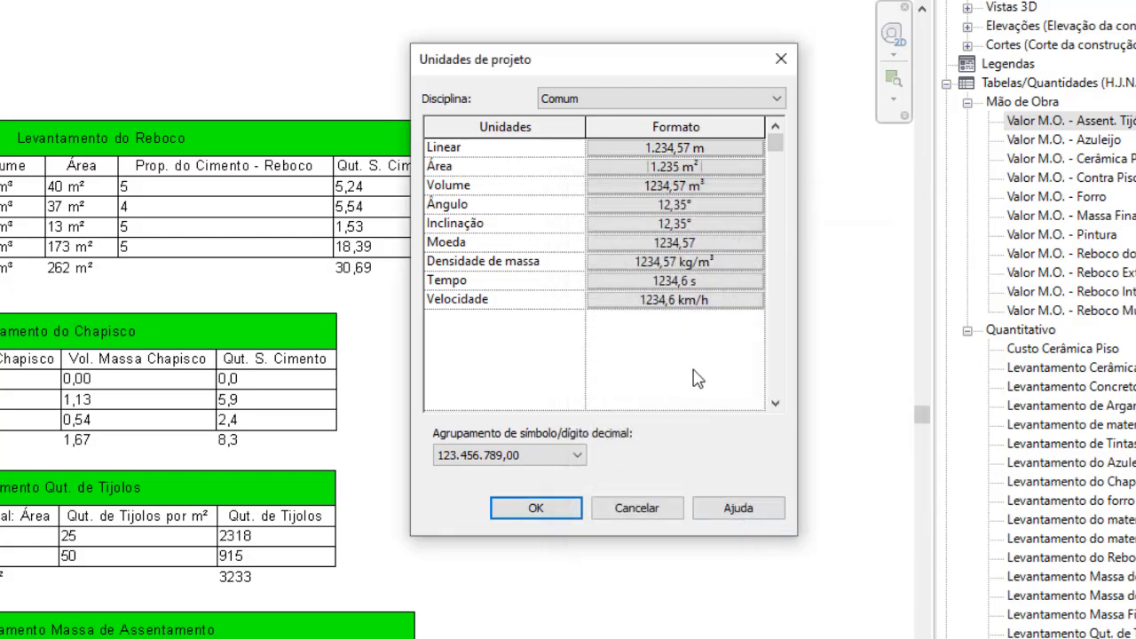
Switch the project's decimal symbol and digit grouping style to 123,456,789.00 and back to 123.456.789,00.
{"action": "left_click", "coordinate": [578, 456]}
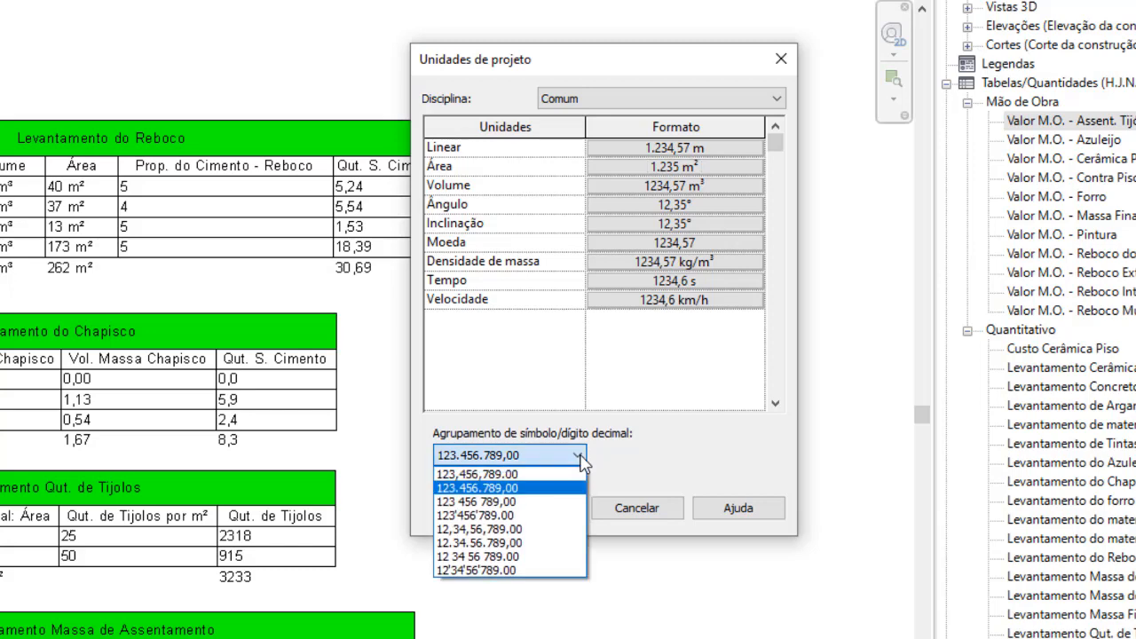
{"action": "left_click", "coordinate": [486, 474]}
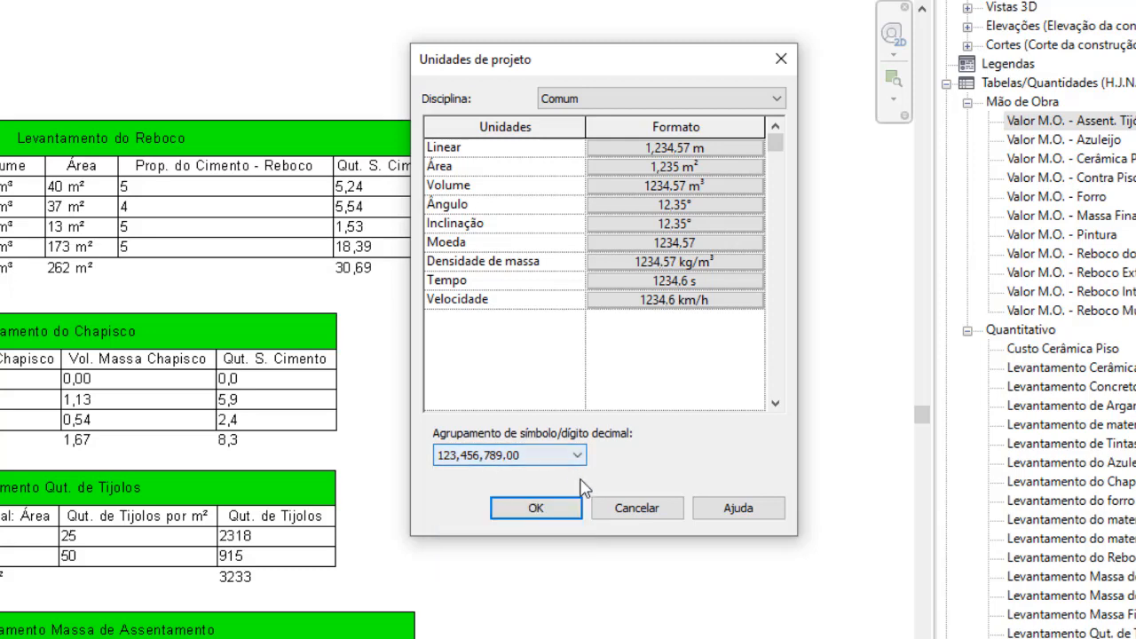
{"action": "left_click", "coordinate": [498, 454]}
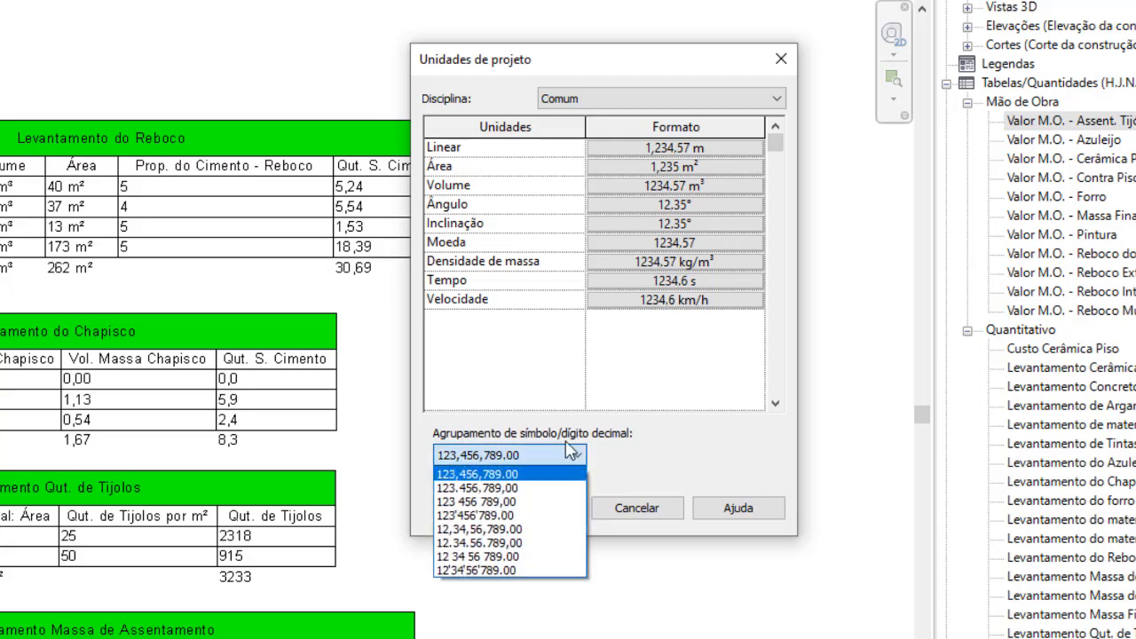
{"action": "left_click", "coordinate": [485, 488]}
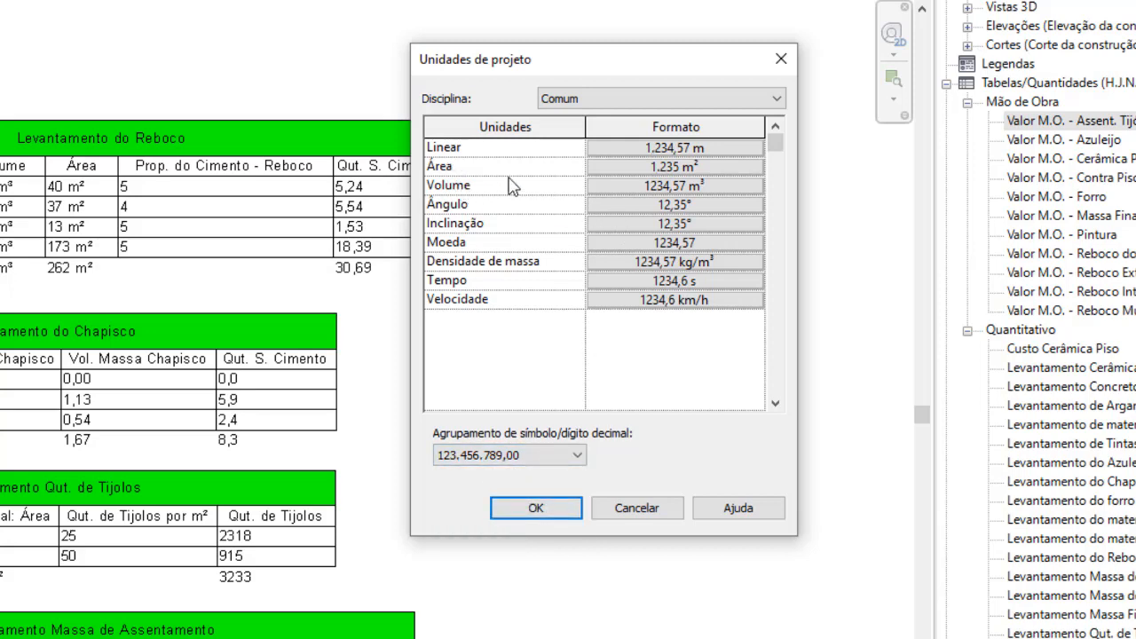
Enable digit grouping for the volume and currency (Moeda) formats and apply the project units.
{"action": "left_click", "coordinate": [618, 188]}
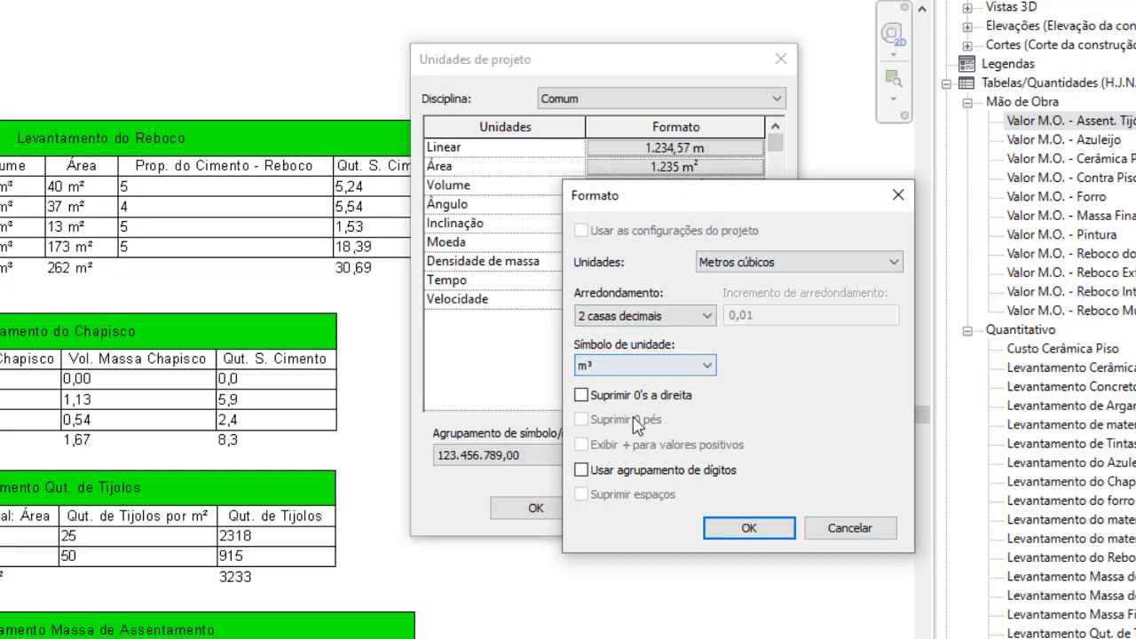
{"action": "left_click", "coordinate": [582, 470]}
{"action": "left_click", "coordinate": [749, 528]}
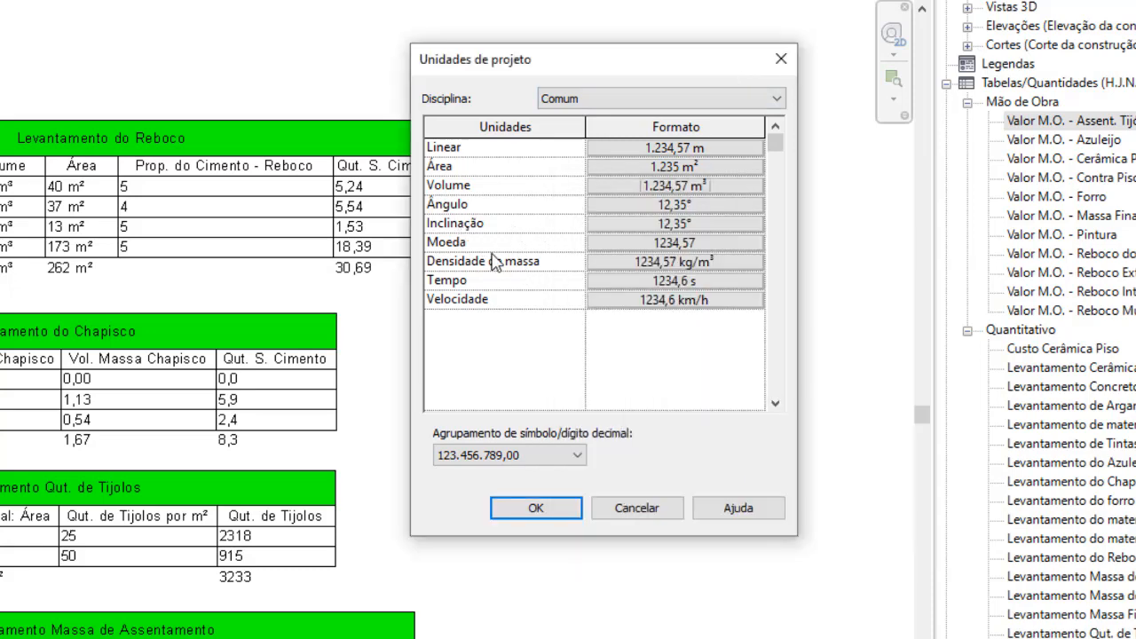
{"action": "left_click", "coordinate": [644, 248]}
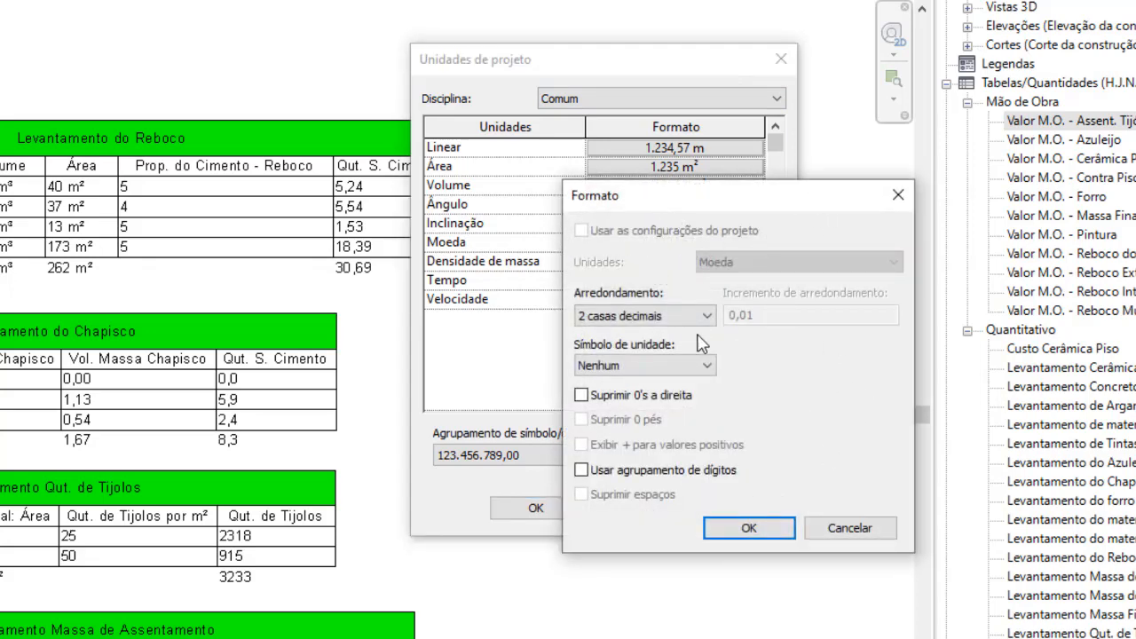
{"action": "left_click", "coordinate": [582, 471]}
{"action": "left_click", "coordinate": [749, 529]}
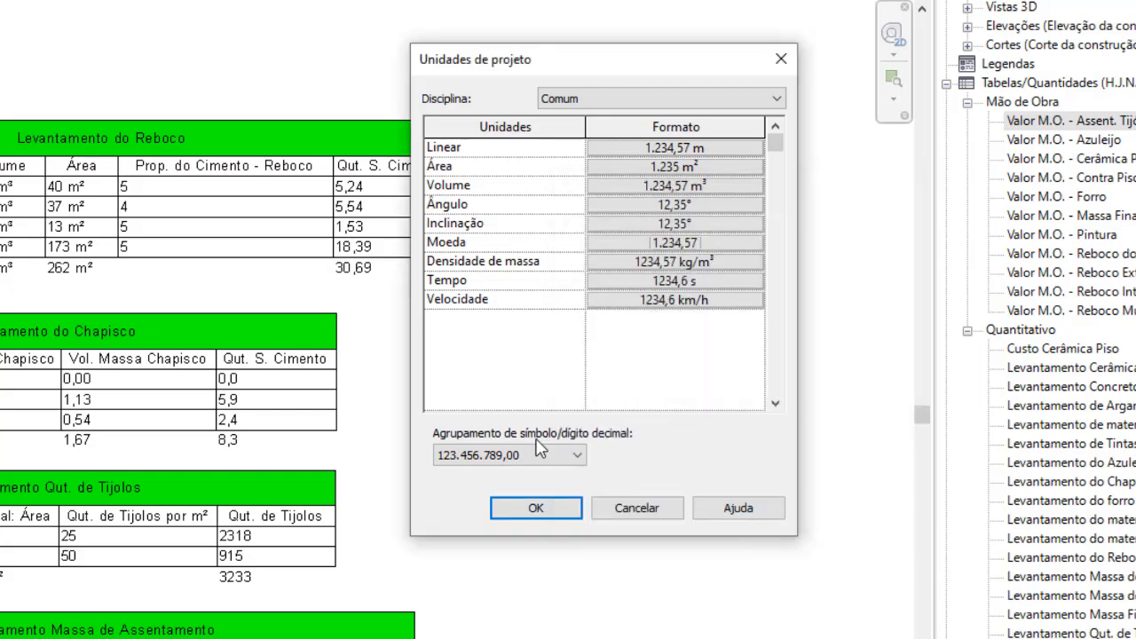
{"action": "left_click", "coordinate": [536, 509]}
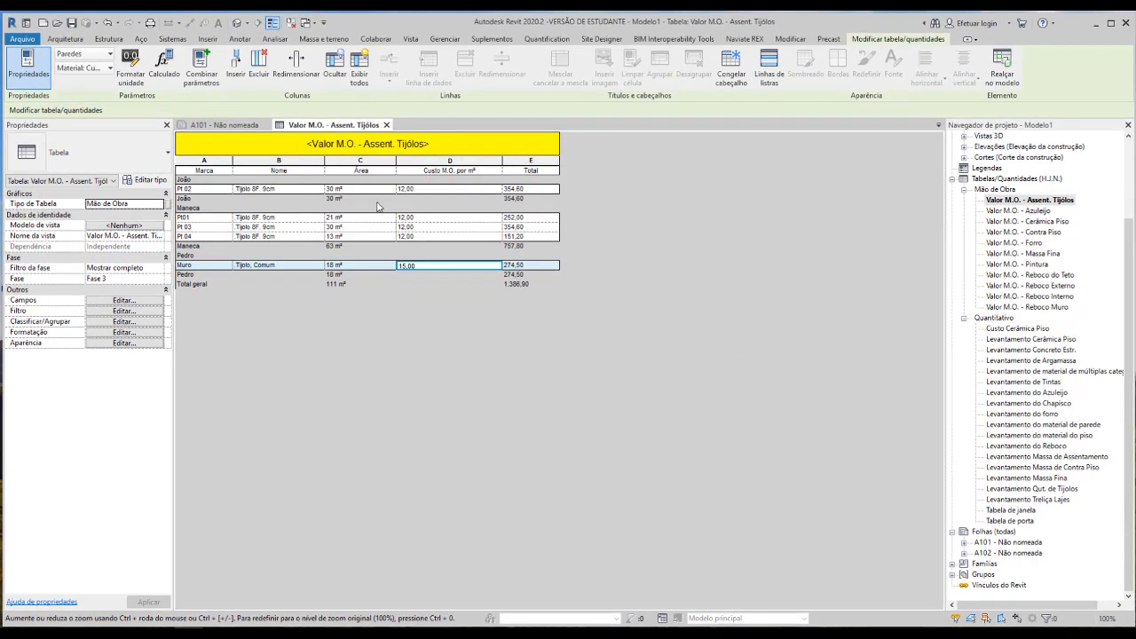
Override the Total column's format to switch off digit grouping, and restore the column to the project settings.
{"action": "double_click", "coordinate": [516, 170]}
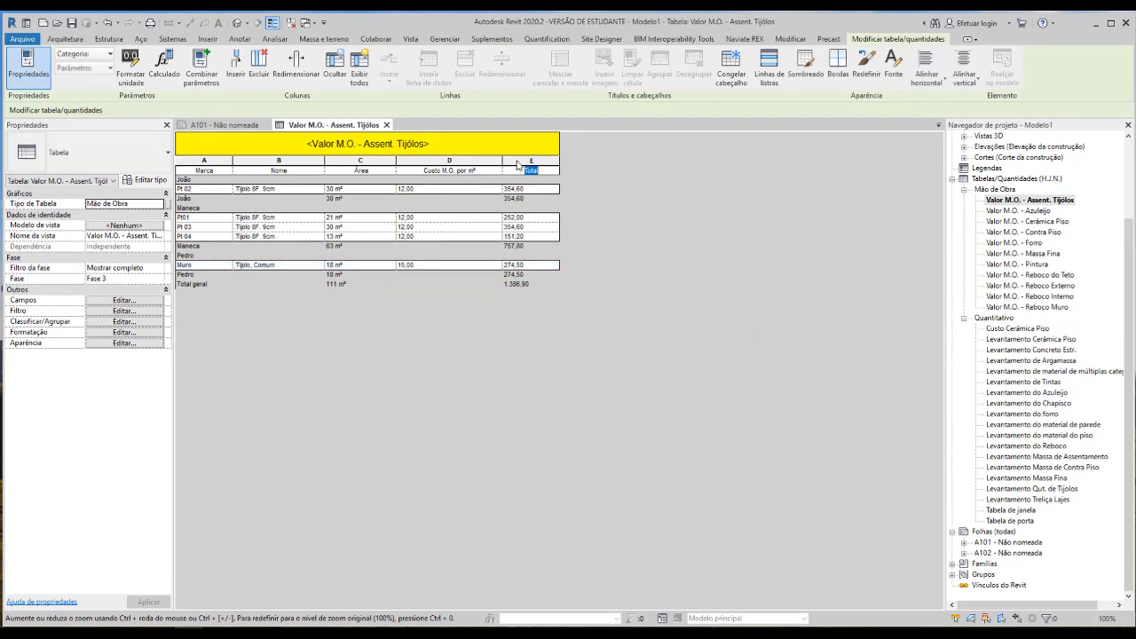
{"action": "left_click", "coordinate": [518, 163]}
{"action": "left_click", "coordinate": [128, 66]}
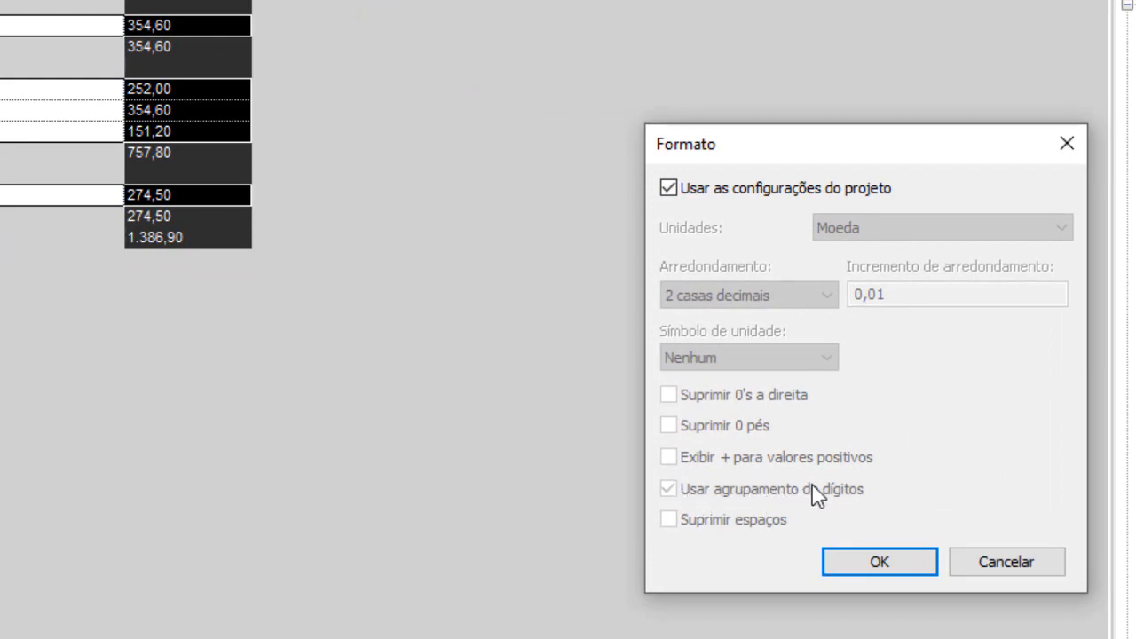
{"action": "left_click", "coordinate": [669, 189]}
{"action": "left_click", "coordinate": [669, 189]}
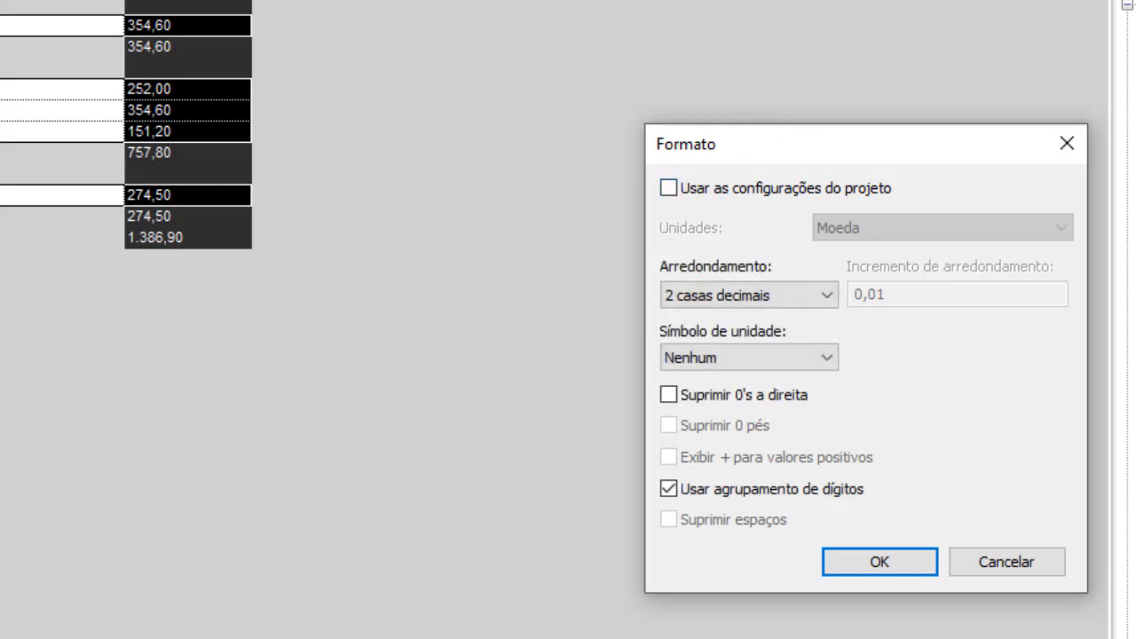
{"action": "left_click", "coordinate": [668, 489]}
{"action": "left_click", "coordinate": [842, 562]}
{"action": "left_click", "coordinate": [670, 190]}
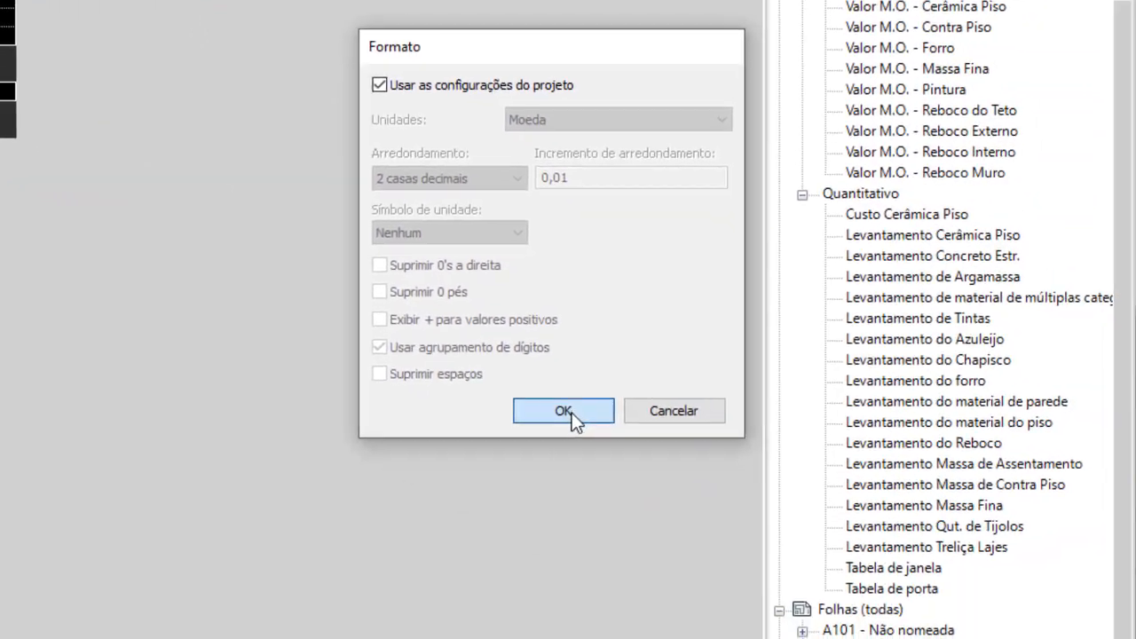
{"action": "left_click", "coordinate": [879, 562]}
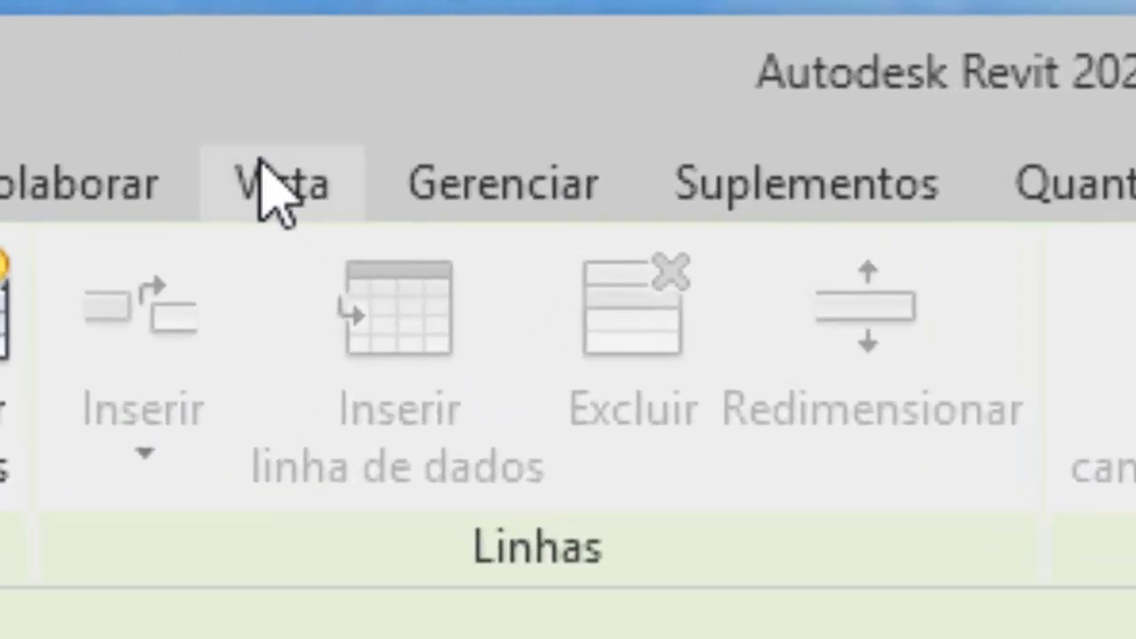
Create a new material takeoff for the <Multi-Categorias> category in Fase 3, keeping the suggested name.
{"action": "left_click", "coordinate": [262, 182]}
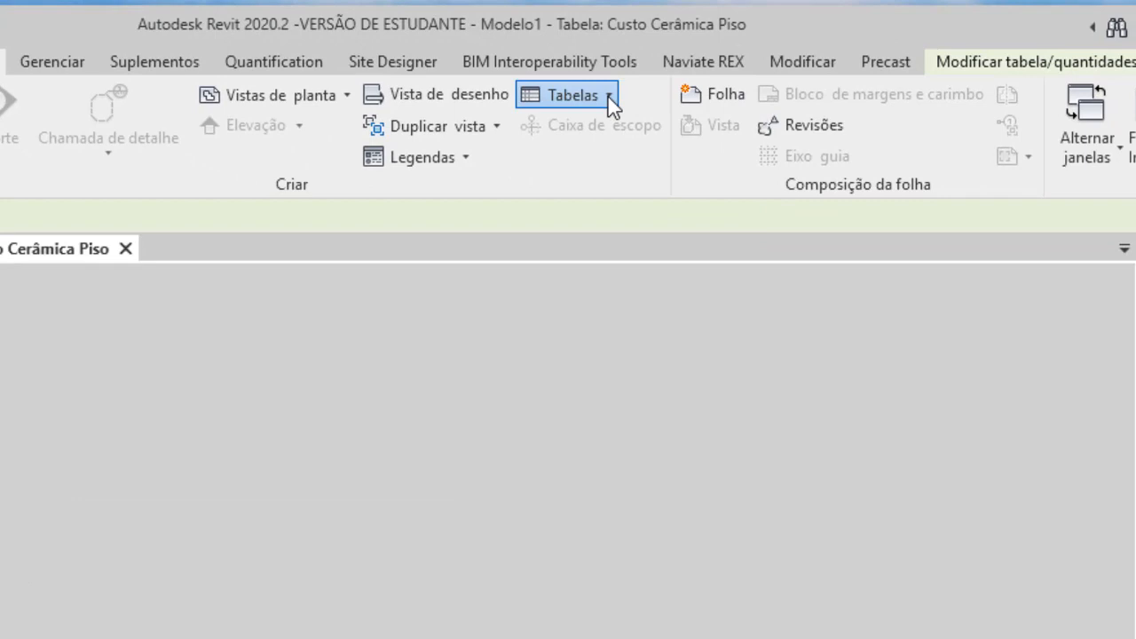
{"action": "left_click", "coordinate": [609, 97]}
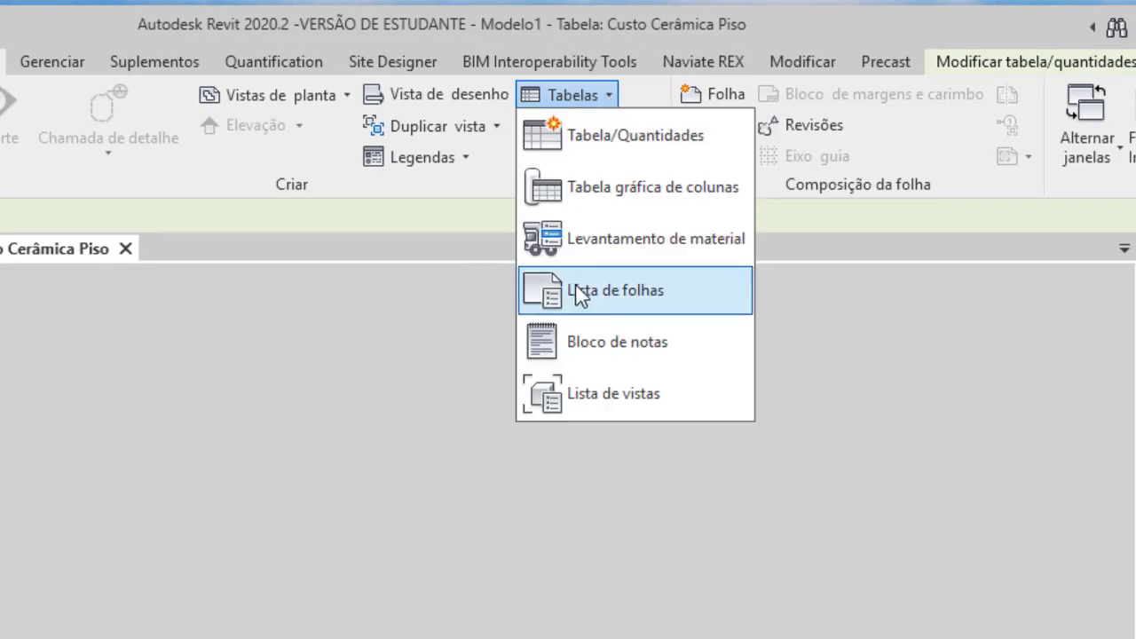
{"action": "left_click", "coordinate": [626, 240]}
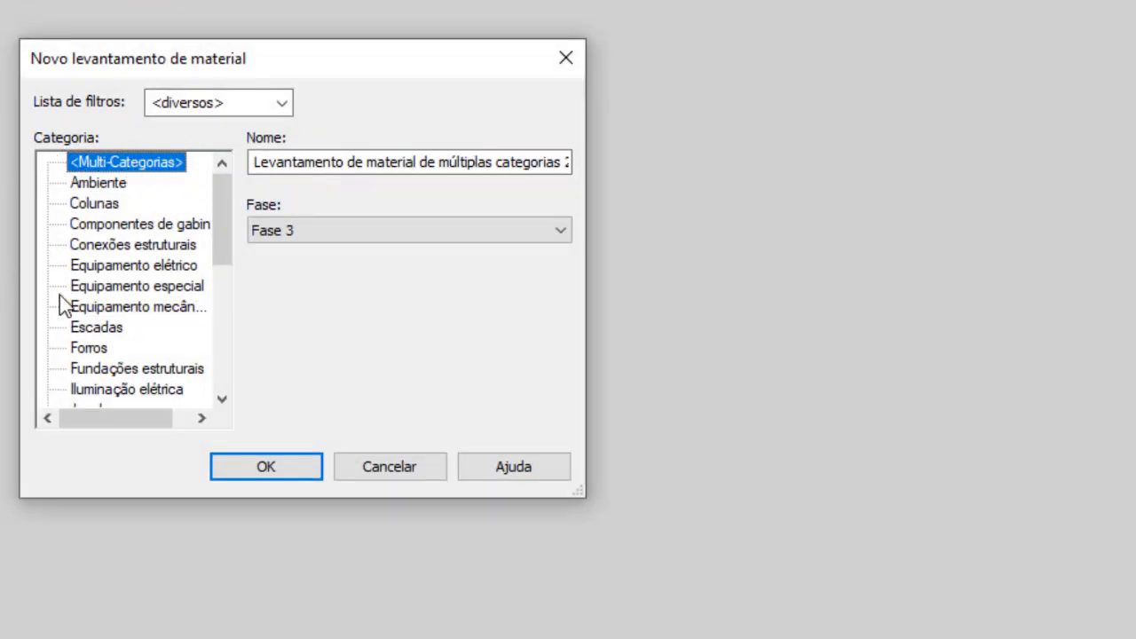
{"action": "left_click", "coordinate": [280, 468]}
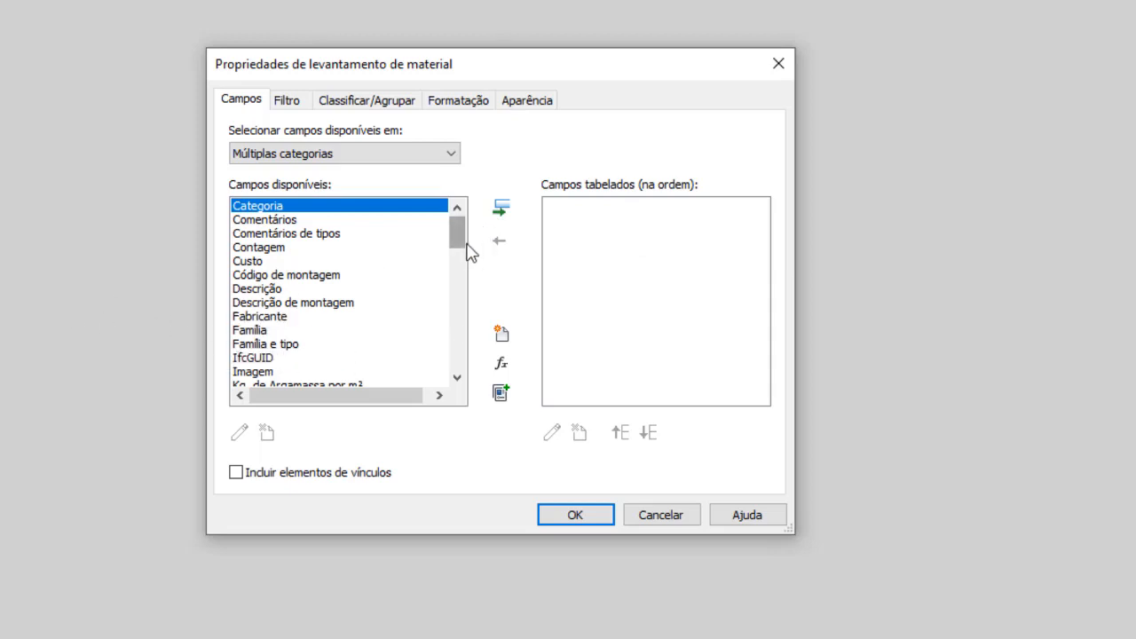
Add the Material: Nome and Material: Custo fields to the material takeoff.
{"action": "left_click_drag", "start_coordinate": [459, 246], "coordinate": [467, 287]}
{"action": "scroll", "coordinate": [375, 329], "scroll_direction": "down", "scroll_amount": 6}
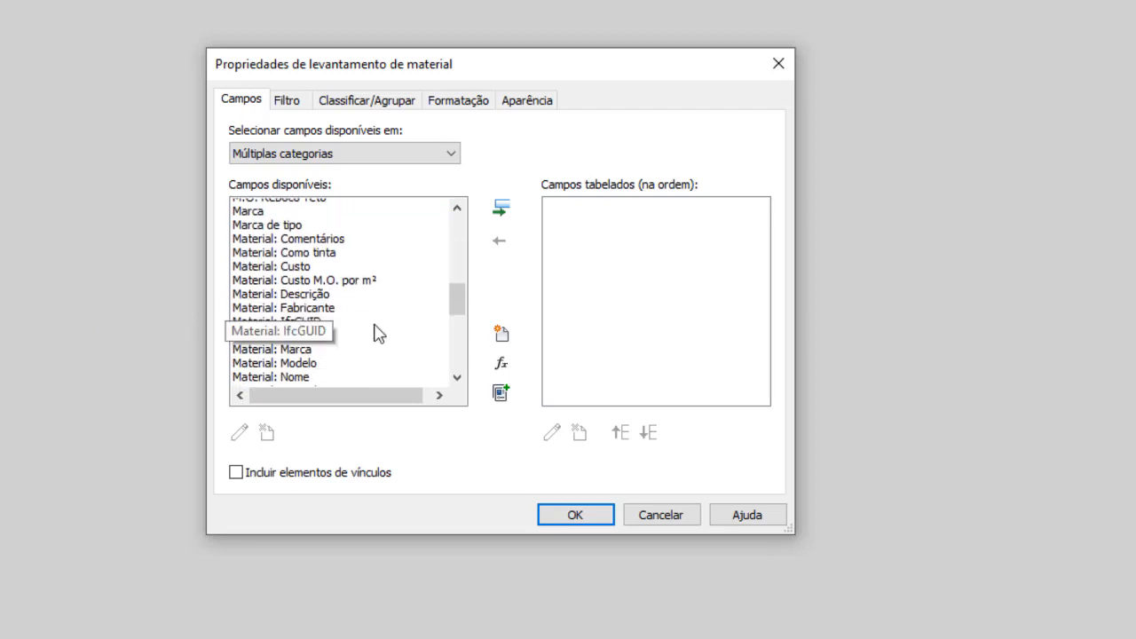
{"action": "left_click", "coordinate": [309, 275]}
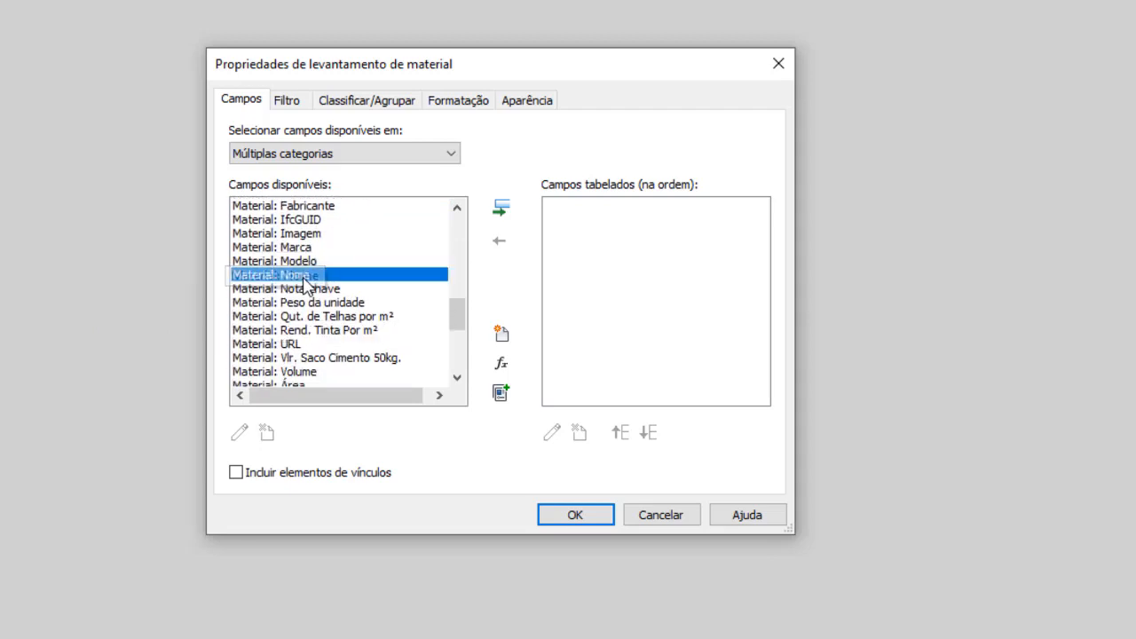
{"action": "left_click", "coordinate": [502, 209]}
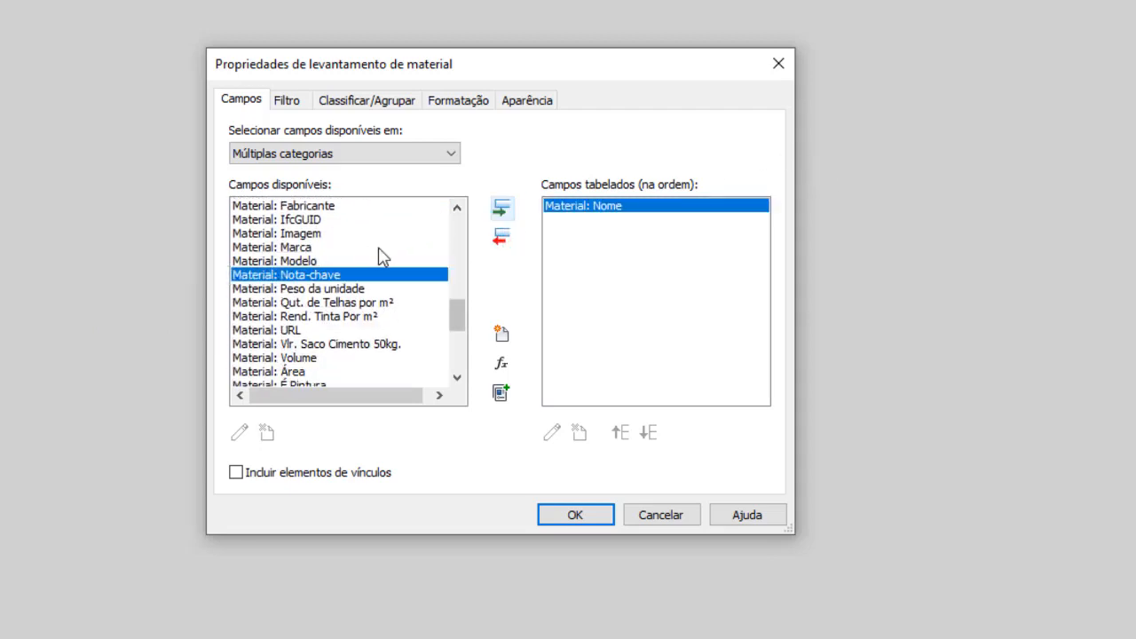
{"action": "scroll", "coordinate": [393, 256], "scroll_direction": "up", "scroll_amount": 2}
{"action": "left_click", "coordinate": [300, 248]}
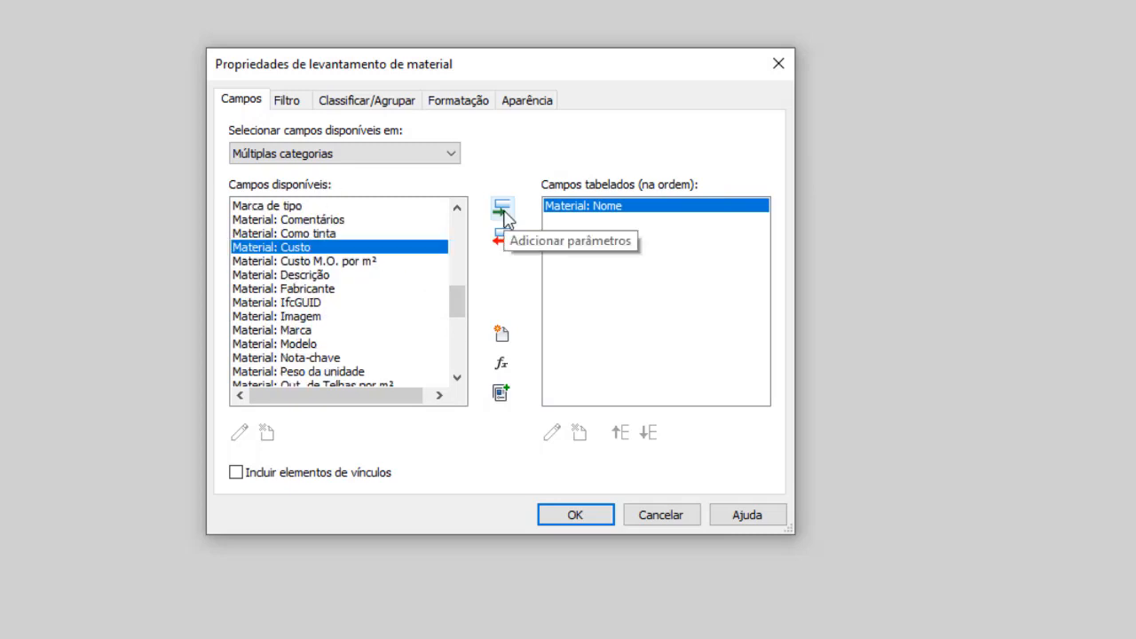
{"action": "left_click", "coordinate": [502, 212]}
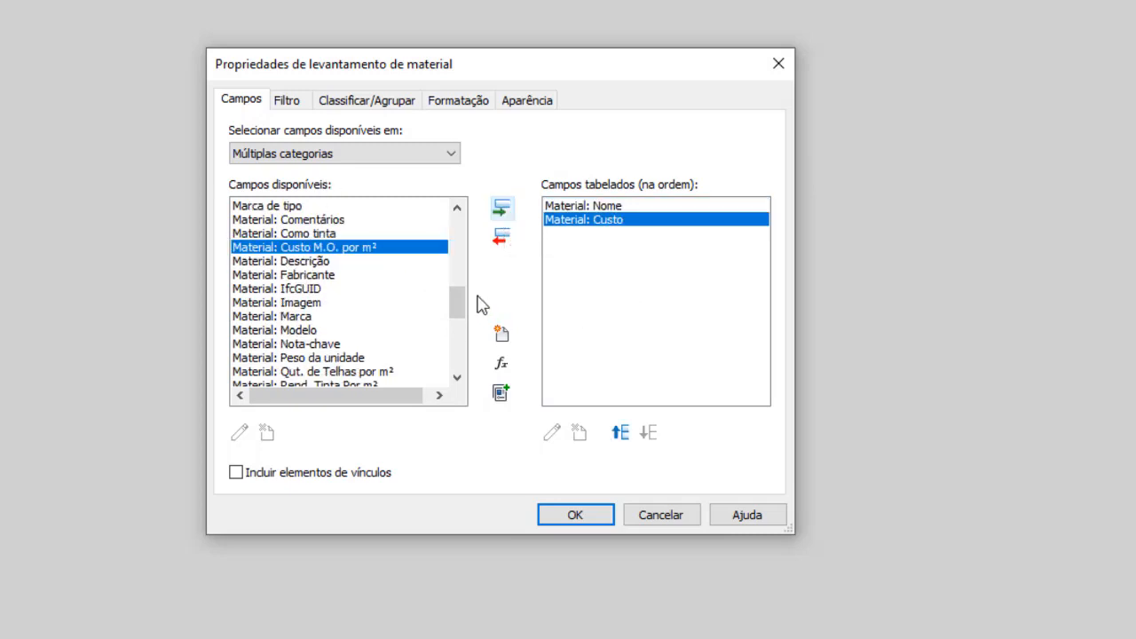
Add the Material: Custo M.O. por m² field, place it above Material: Custo, and generate the takeoff.
{"action": "scroll", "coordinate": [320, 289], "scroll_direction": "up", "scroll_amount": 2}
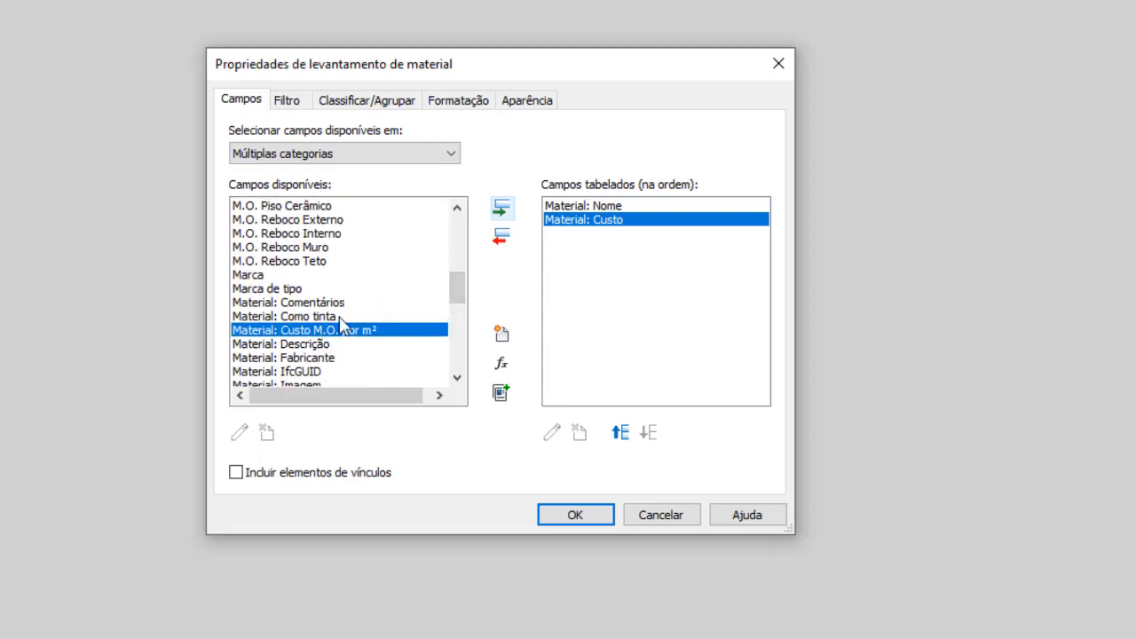
{"action": "left_click", "coordinate": [511, 220]}
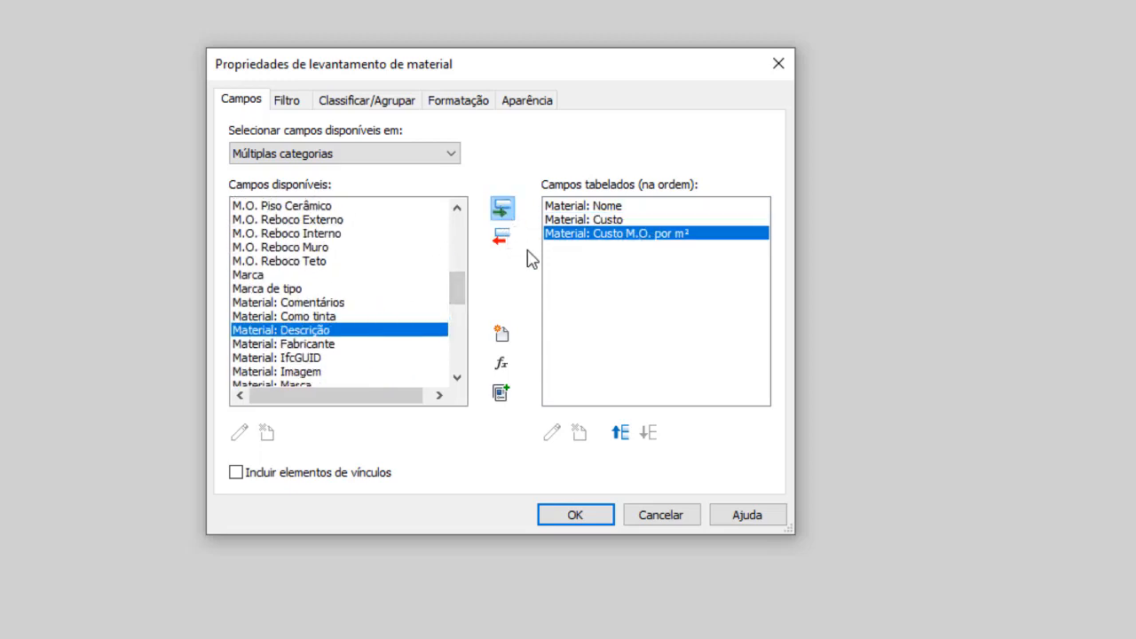
{"action": "left_click", "coordinate": [622, 433]}
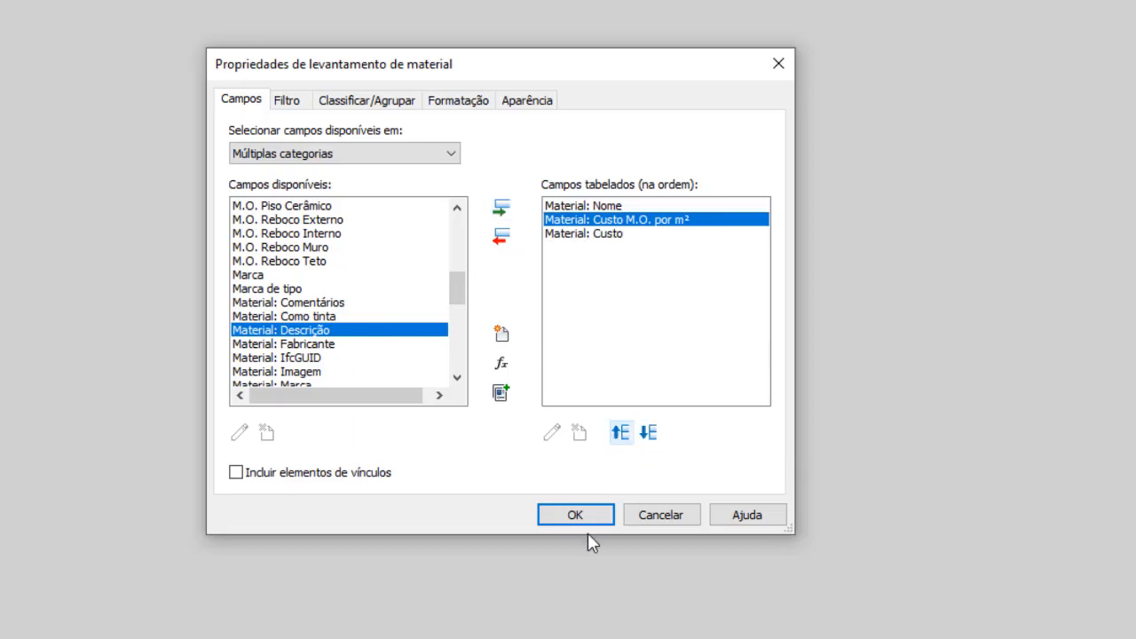
{"action": "left_click", "coordinate": [599, 514]}
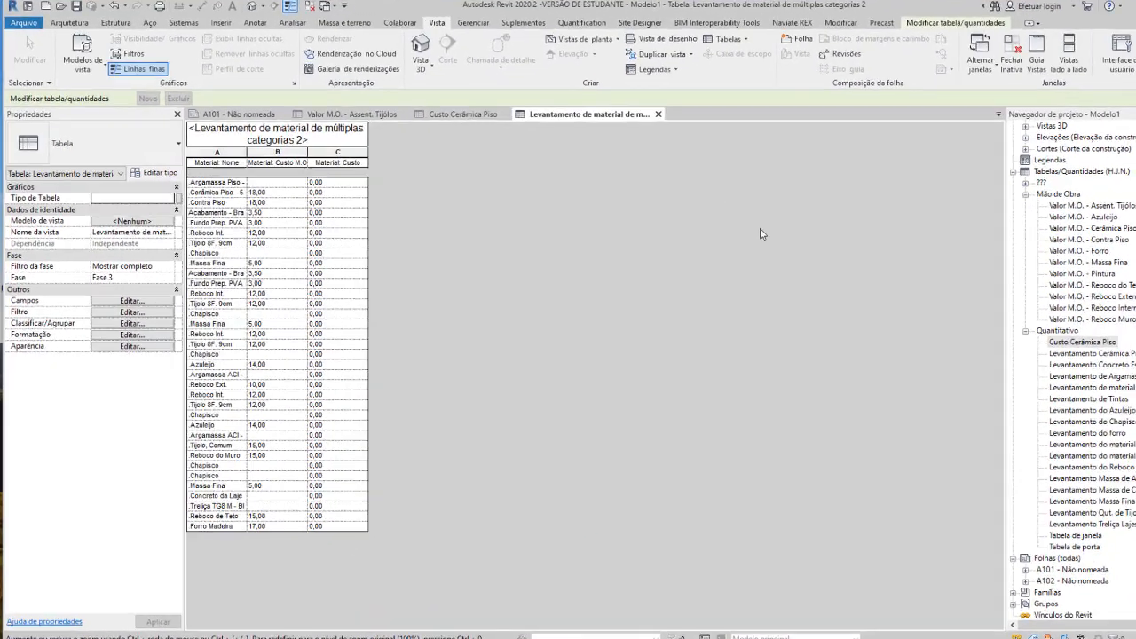
Widen the Material: Nome and Material: Custo M.O. por m² columns so their full text fits.
{"action": "left_click", "coordinate": [337, 152]}
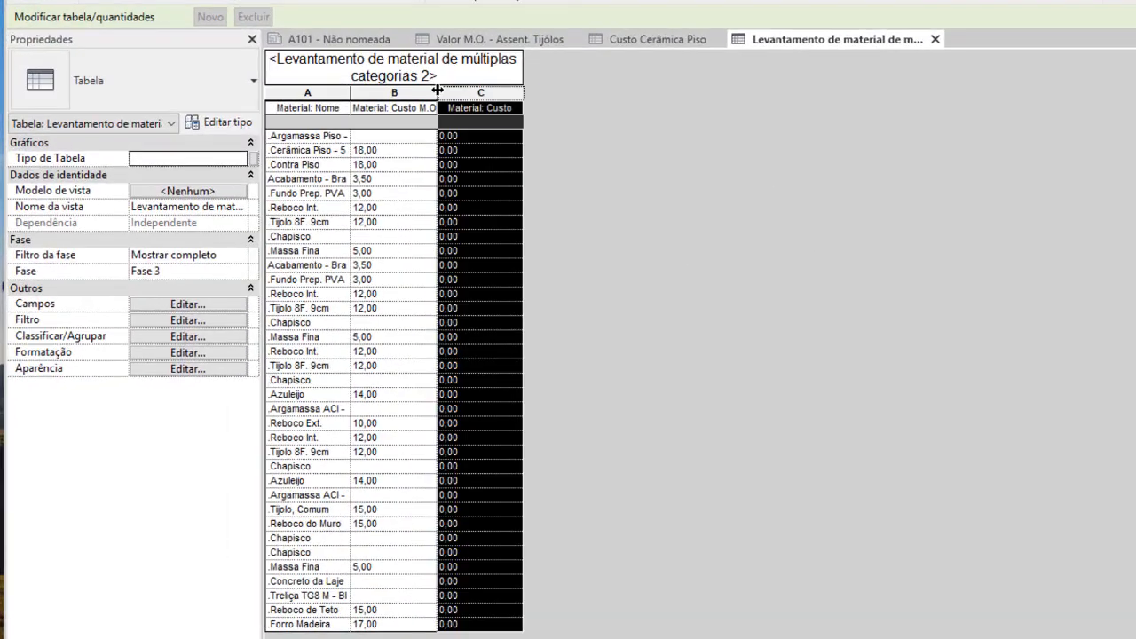
{"action": "left_click_drag", "start_coordinate": [305, 151], "coordinate": [348, 151]}
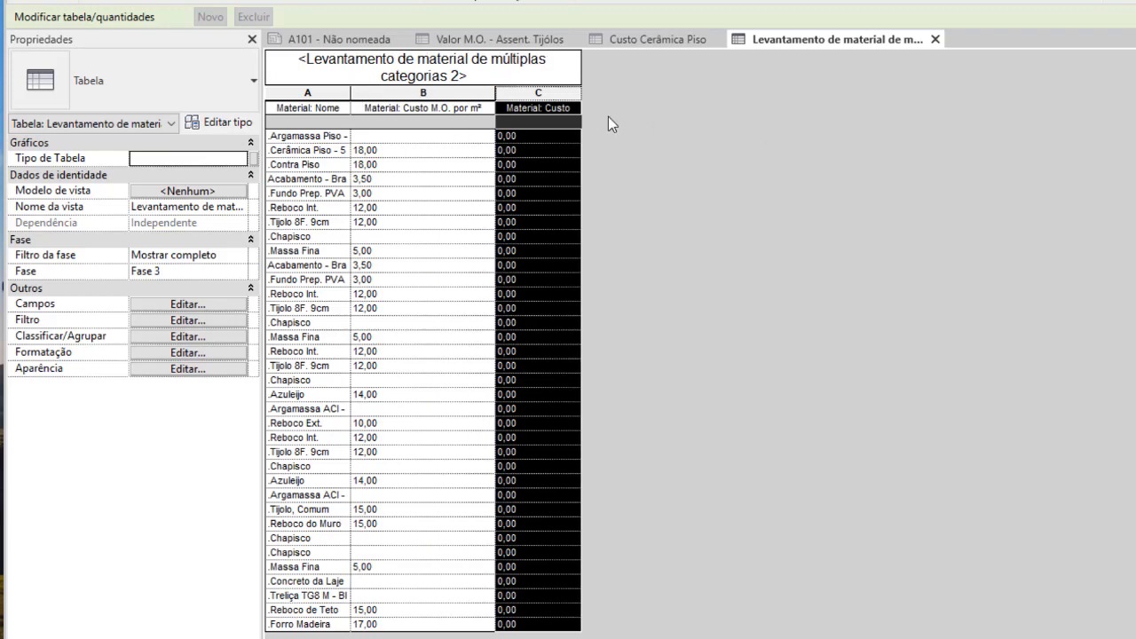
{"action": "left_click_drag", "start_coordinate": [350, 91], "coordinate": [413, 91]}
{"action": "left_click", "coordinate": [510, 308]}
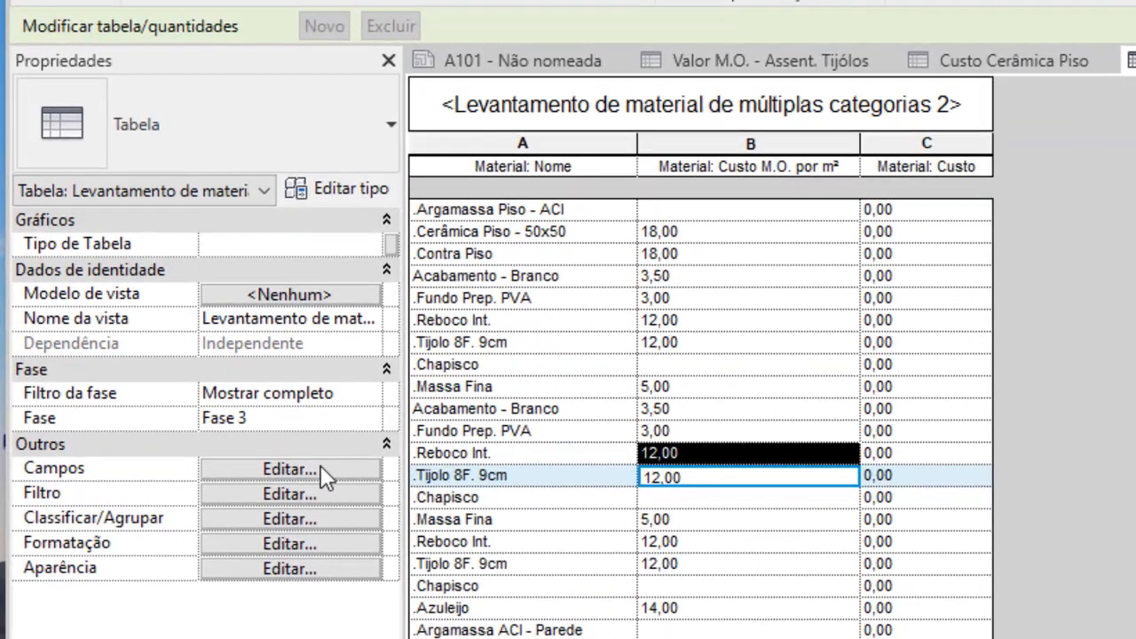
Sort the takeoff in ascending order by Material: Nome, Material: Custo M.O. por m², and Material: Custo.
{"action": "left_click", "coordinate": [320, 469]}
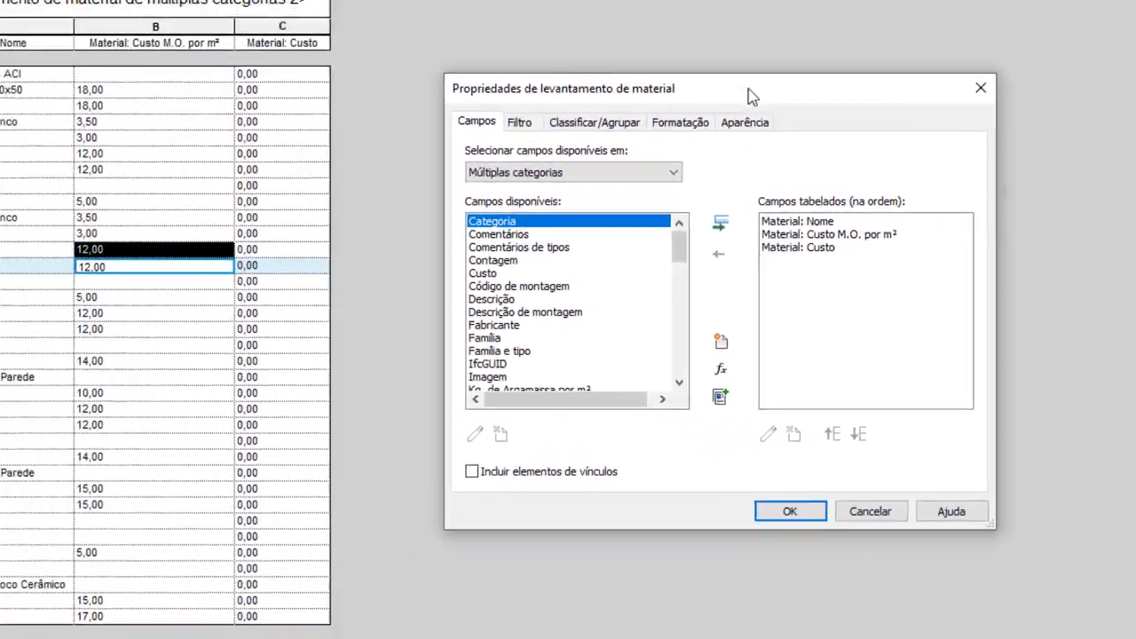
{"action": "left_click", "coordinate": [144, 164]}
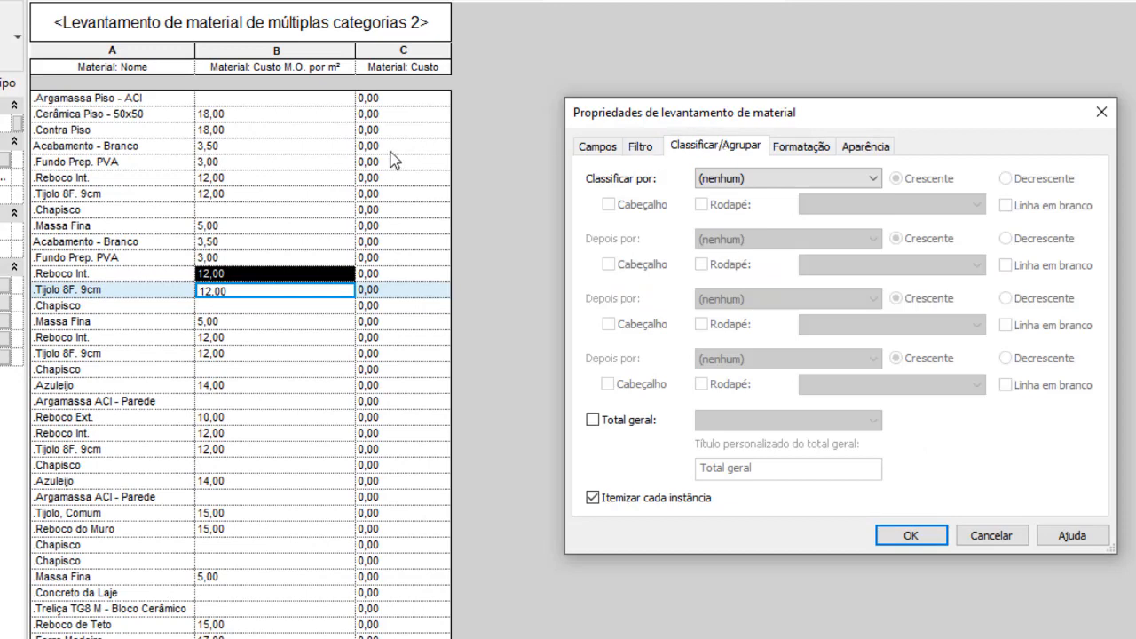
{"action": "left_click", "coordinate": [873, 178]}
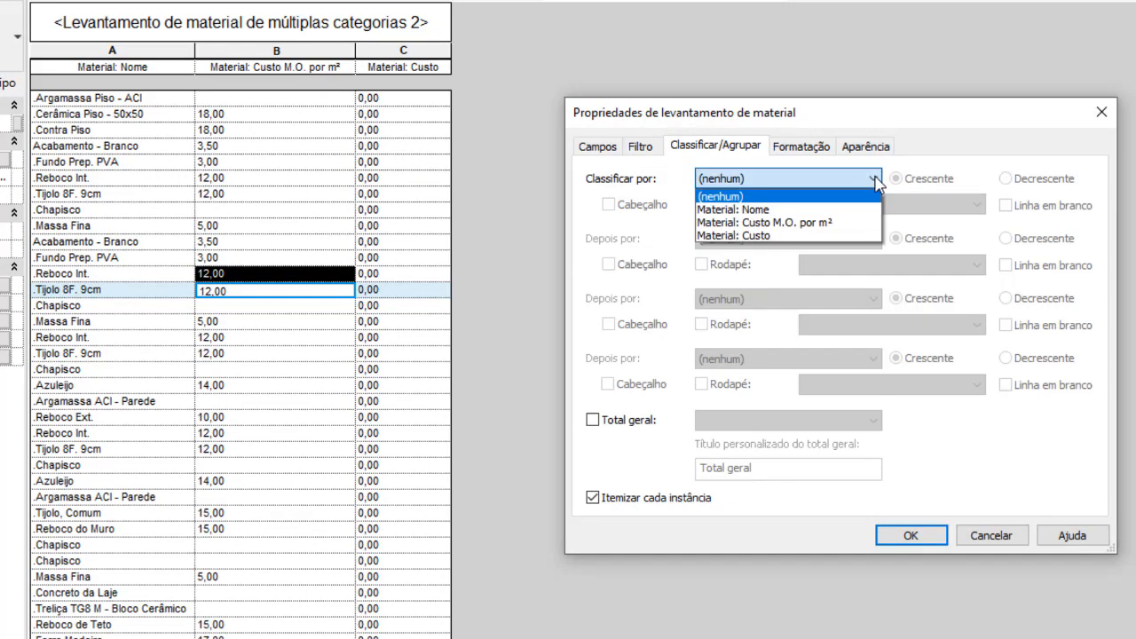
{"action": "left_click", "coordinate": [755, 211]}
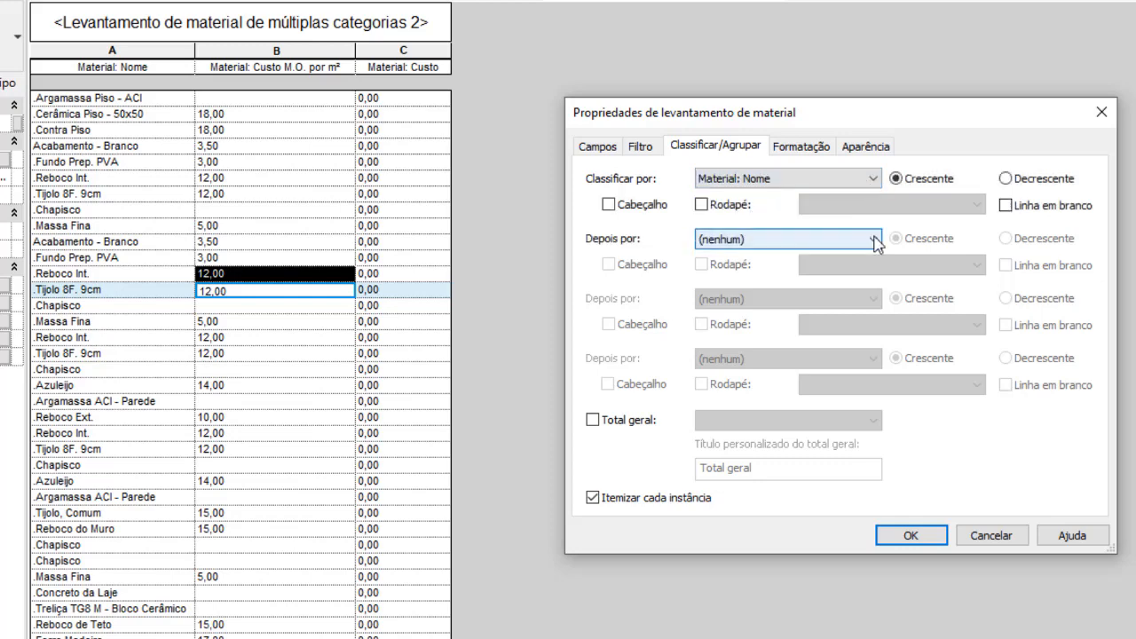
{"action": "left_click", "coordinate": [873, 239]}
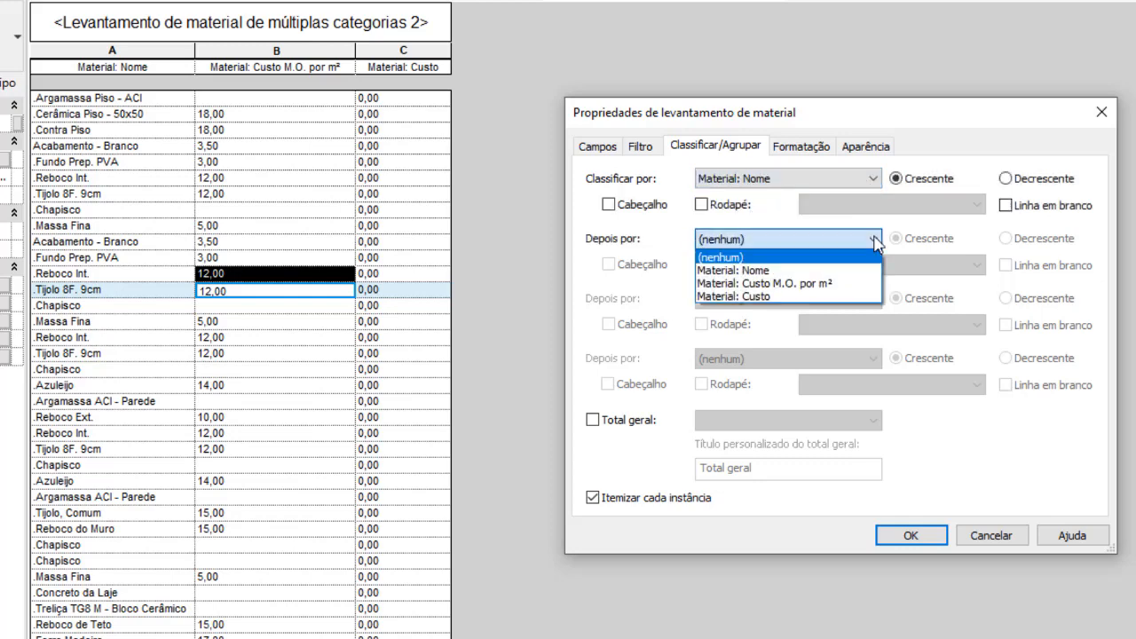
{"action": "left_click", "coordinate": [830, 286]}
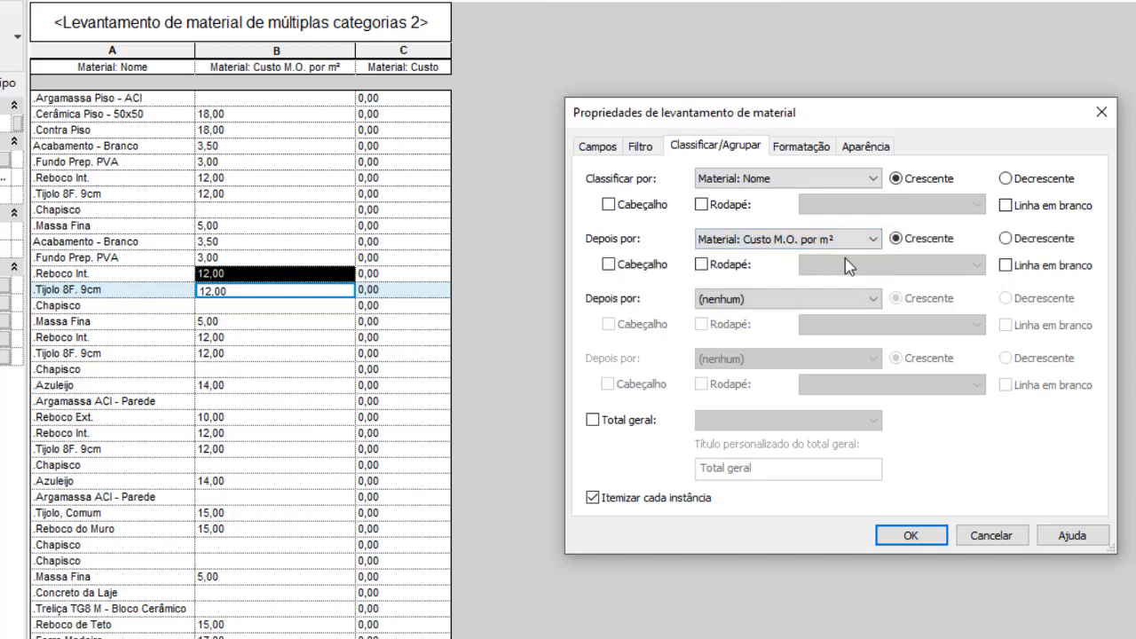
{"action": "left_click", "coordinate": [875, 299]}
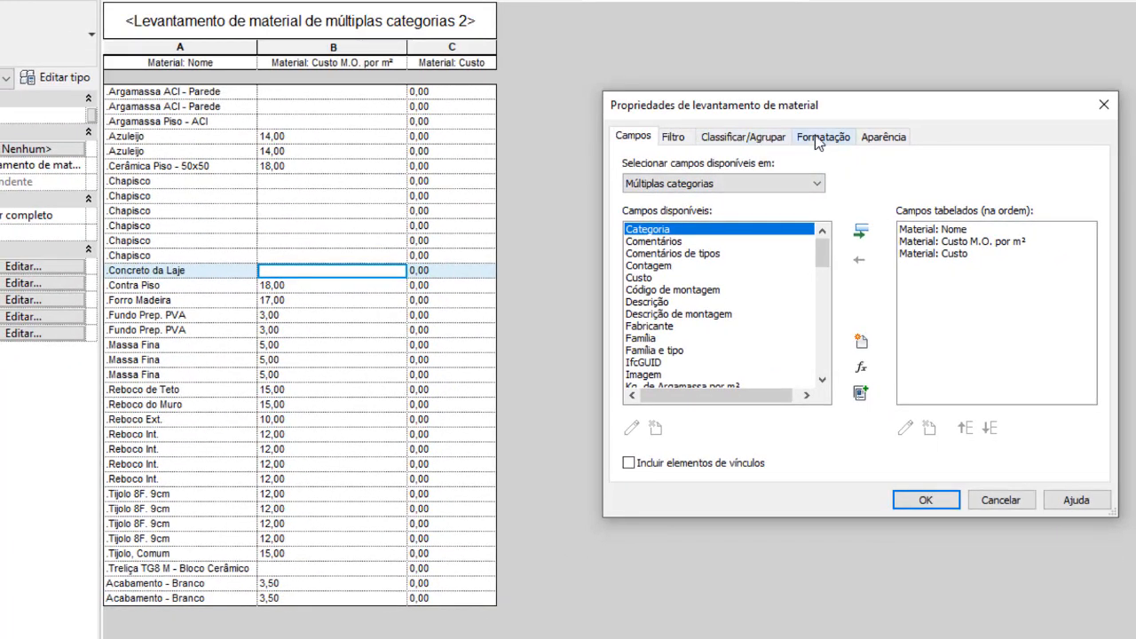
Enable the grand total with title, count and totals, and turn off itemizing every instance in the takeoff.
{"action": "left_click", "coordinate": [823, 139]}
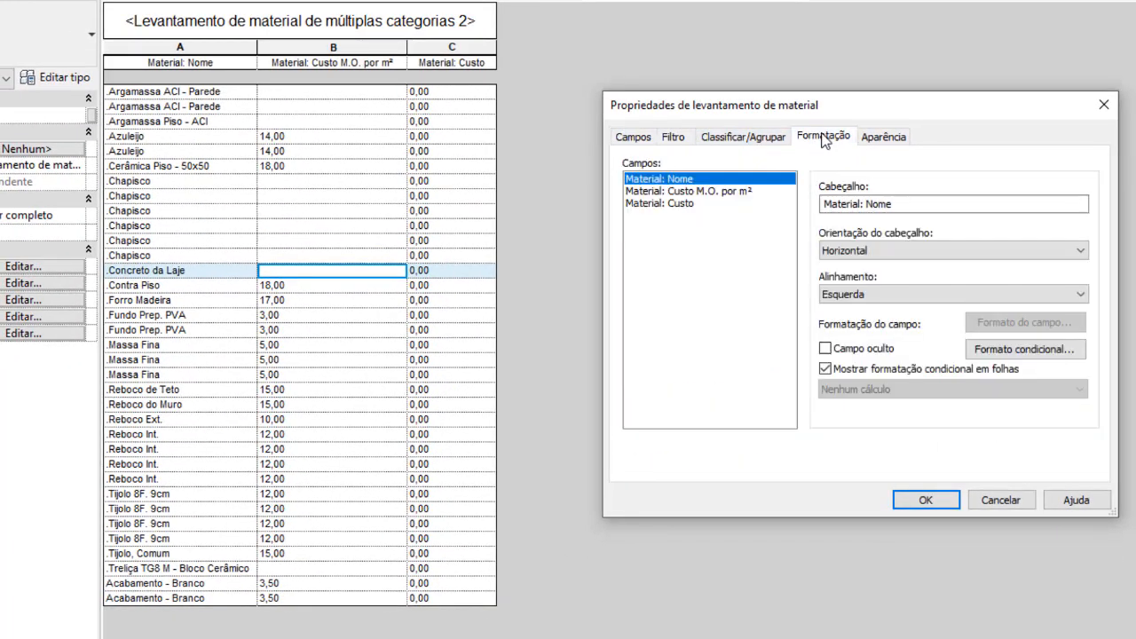
{"action": "left_click", "coordinate": [750, 139]}
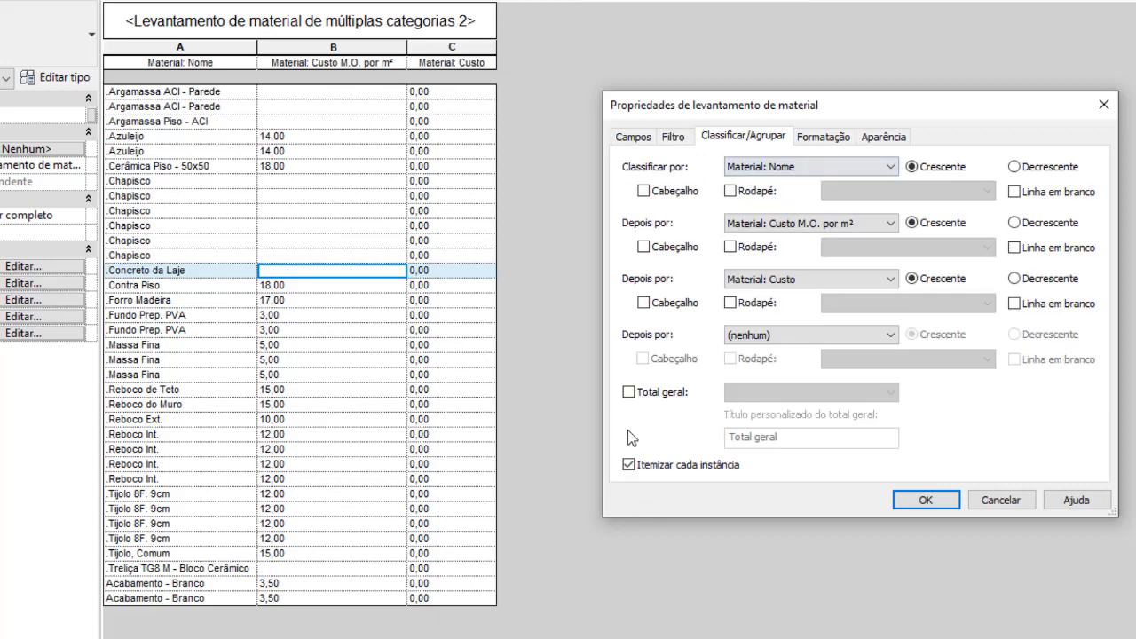
{"action": "left_click", "coordinate": [628, 391]}
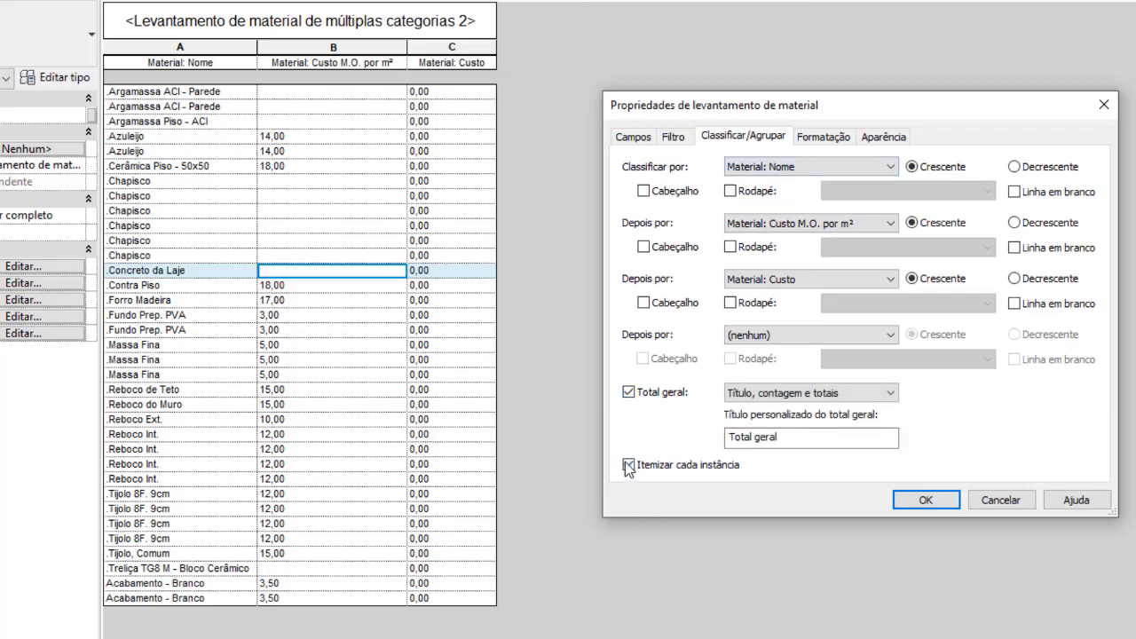
{"action": "left_click", "coordinate": [926, 501]}
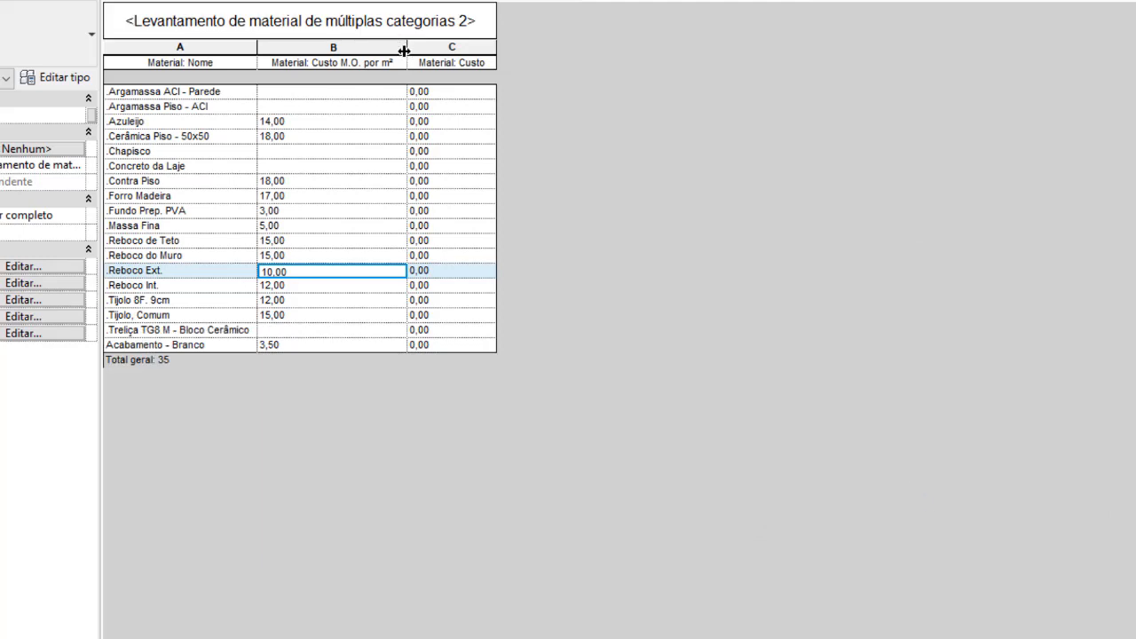
Slightly narrow the Material: Custo M.O. por m² column and retitle the takeoff Tabela Controle De Custo.
{"action": "left_click_drag", "start_coordinate": [403, 51], "coordinate": [400, 51]}
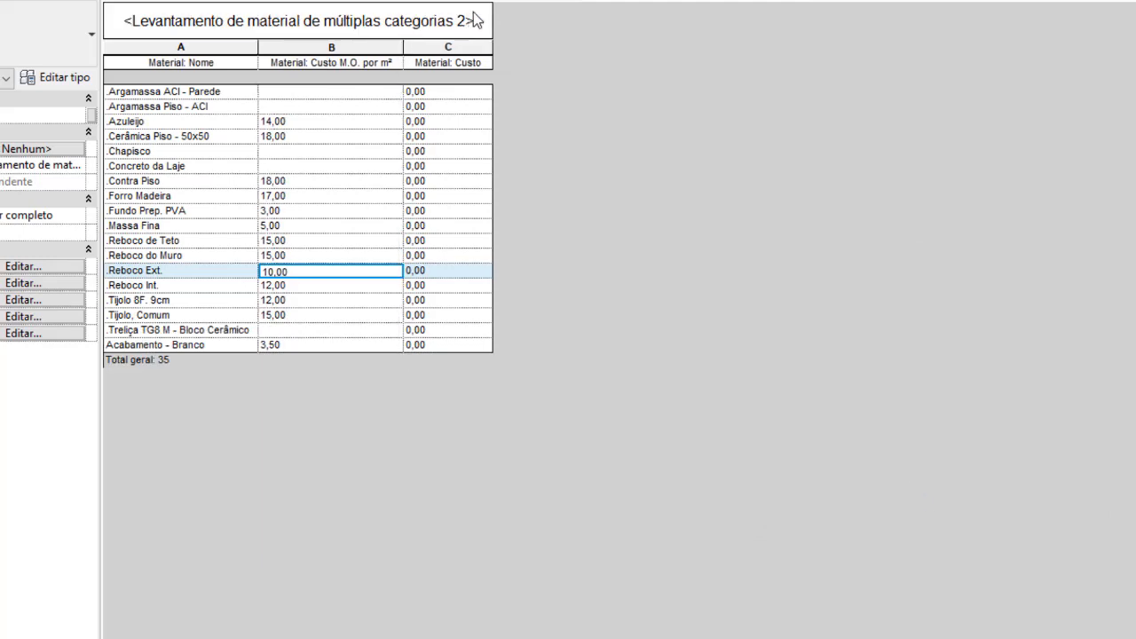
{"action": "left_click", "coordinate": [477, 19]}
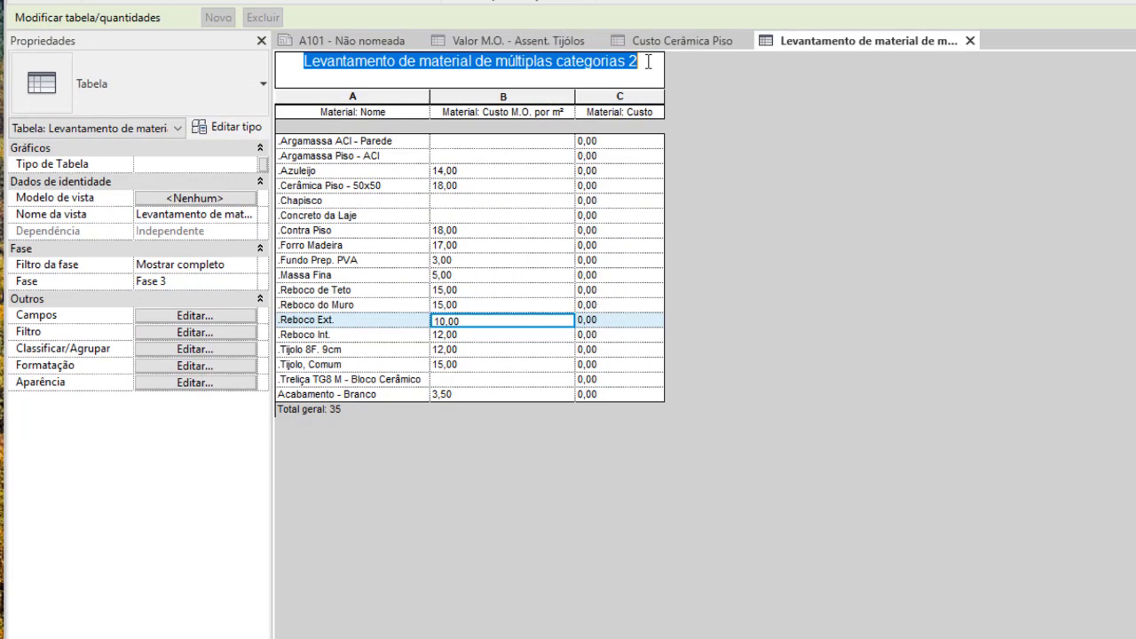
{"action": "type", "text": "Tabela"}
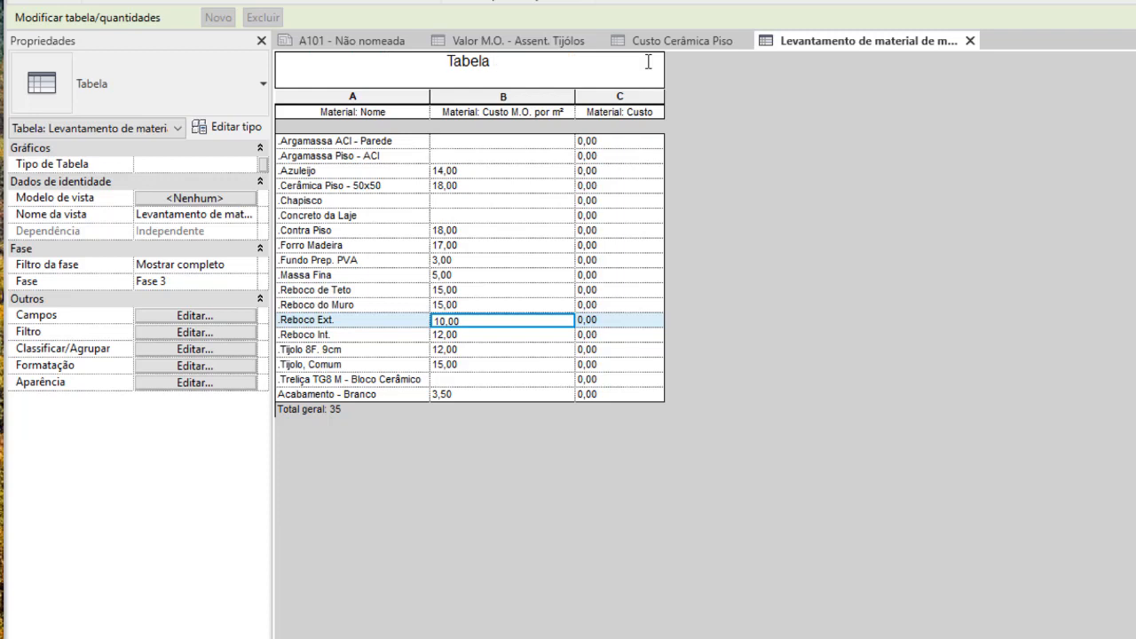
{"action": "type", "text": " Controle De Custo"}
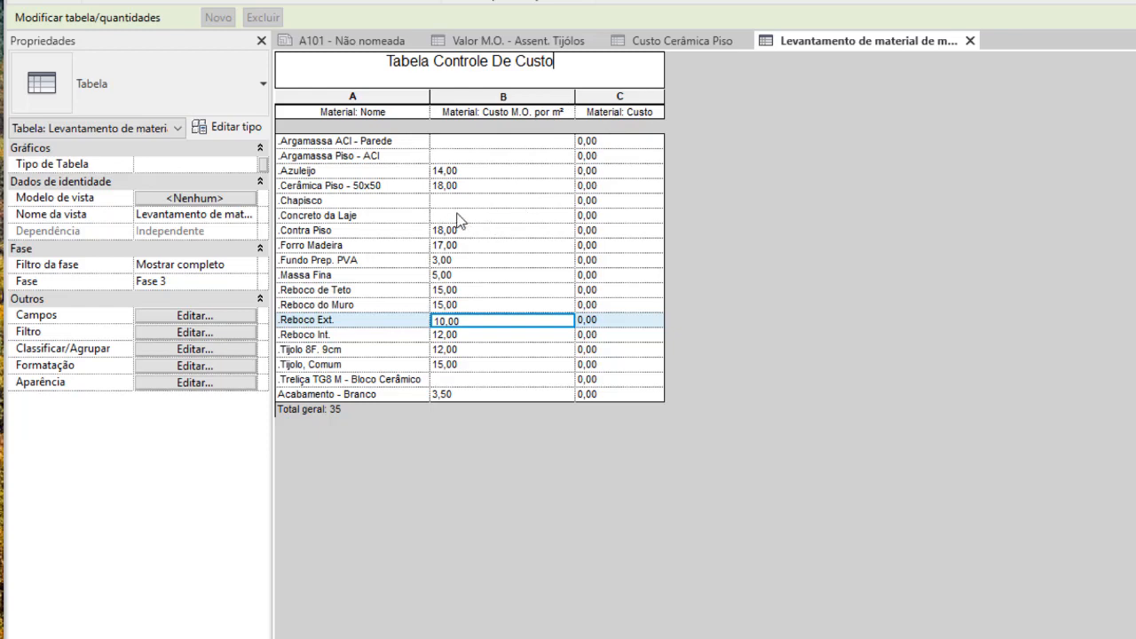
Shade the title row of Tabela Controle De Custo with red (255, 0, 0).
{"action": "left_click", "coordinate": [624, 69]}
{"action": "left_click", "coordinate": [1094, 1]}
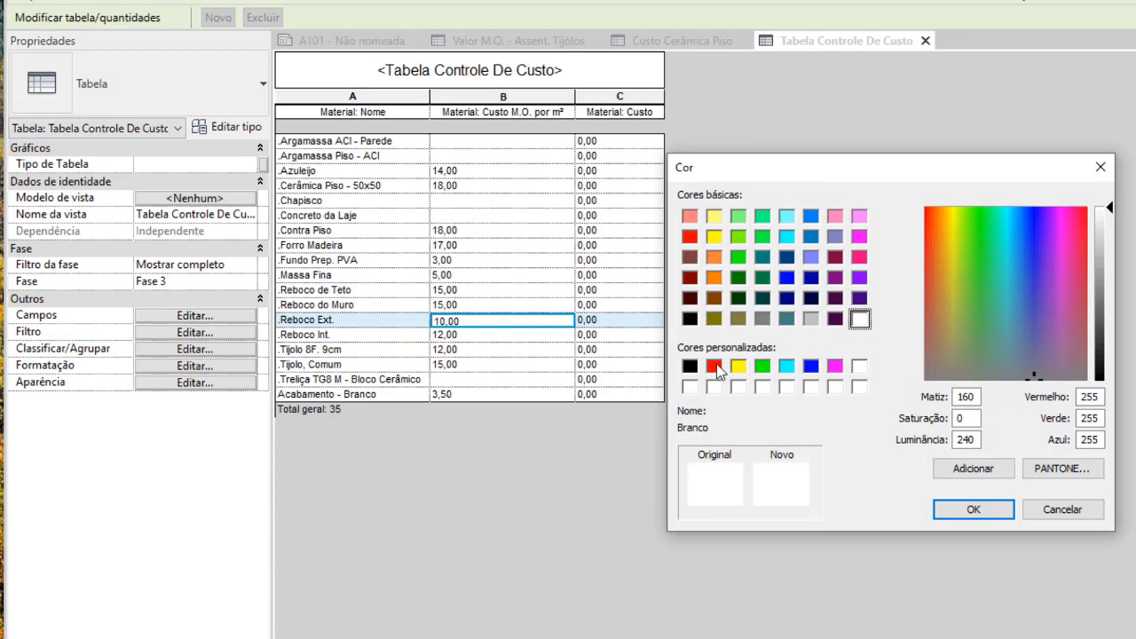
{"action": "left_click", "coordinate": [714, 367]}
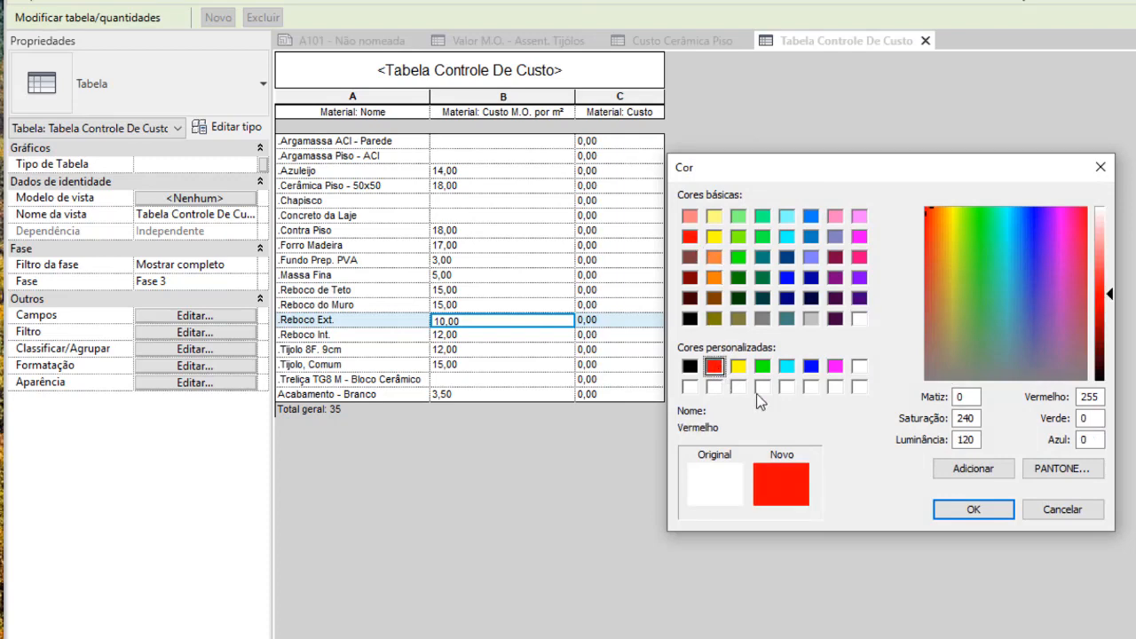
{"action": "left_click", "coordinate": [984, 513]}
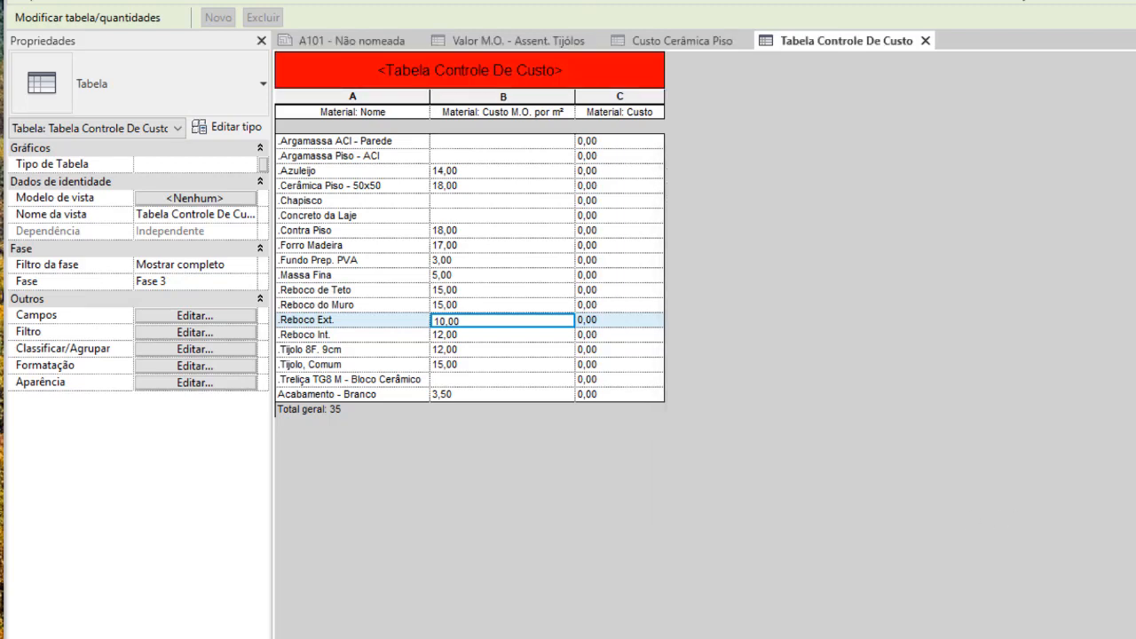
Set the schedule's Tipo de Tabela to Tabela de Controle and expand that group in the project browser.
{"action": "left_click", "coordinate": [247, 165]}
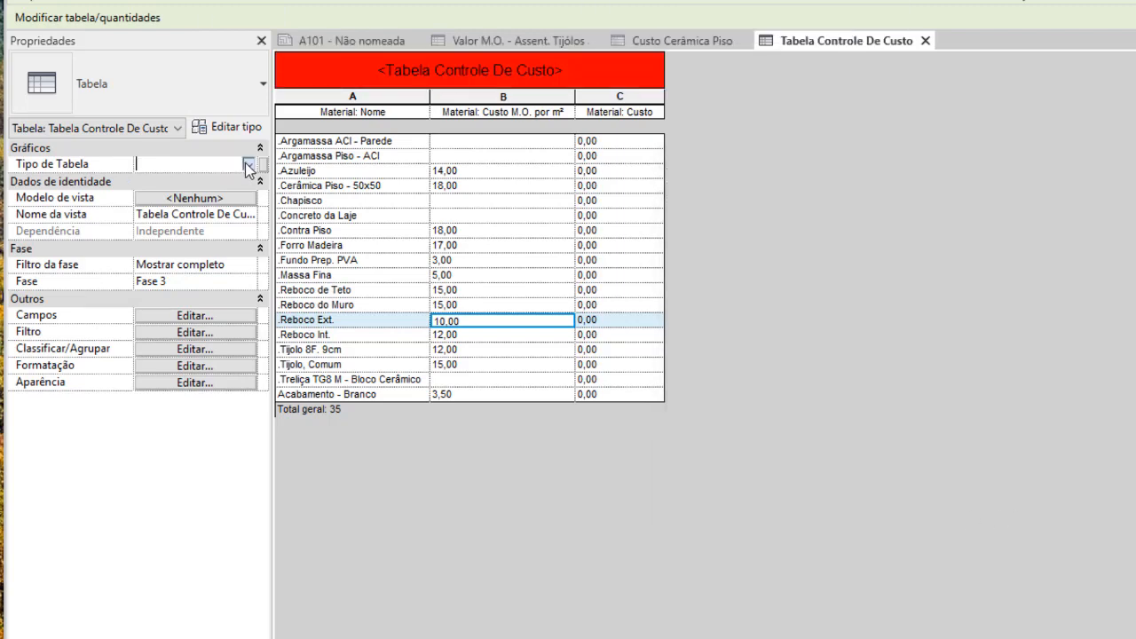
{"action": "left_click", "coordinate": [247, 165]}
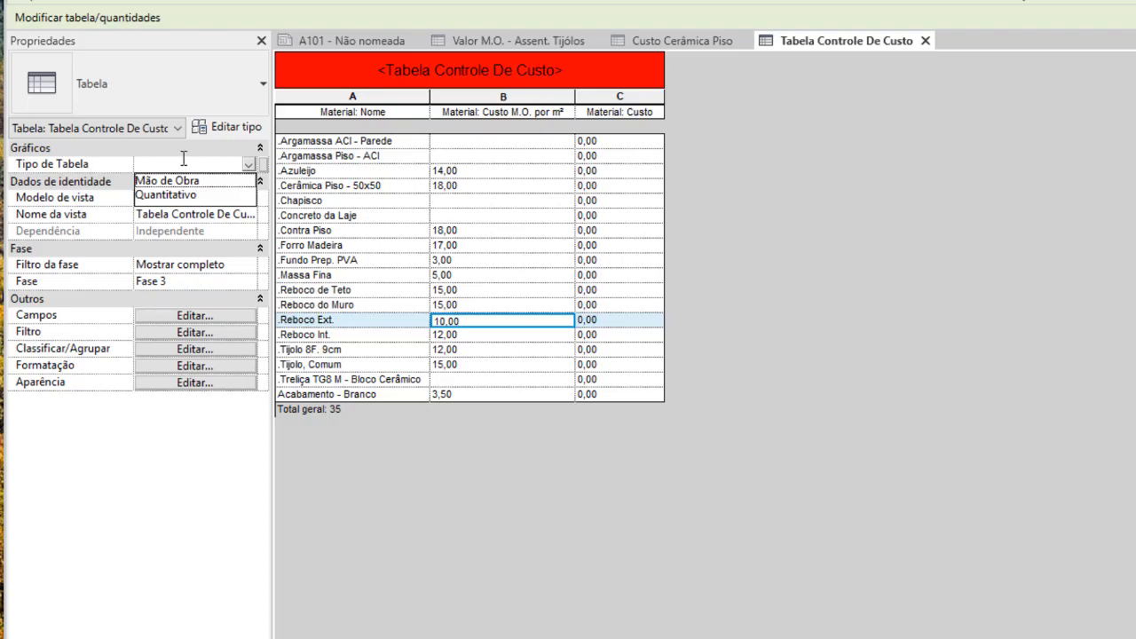
{"action": "left_click", "coordinate": [153, 164]}
{"action": "type", "text": "Tabela de Controle"}
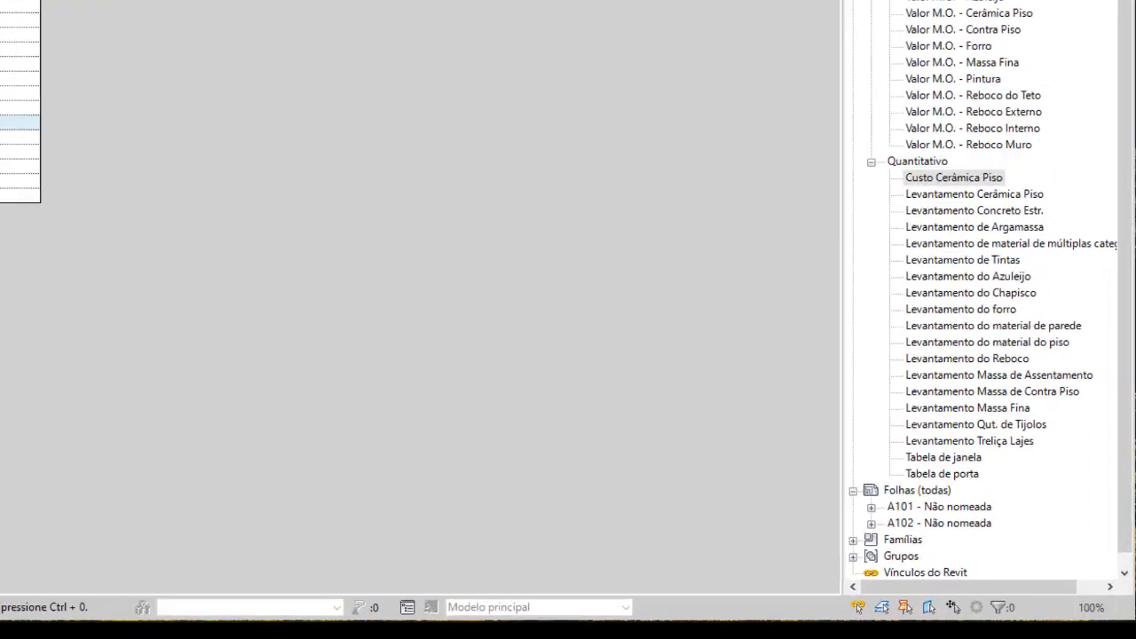
{"action": "key", "text": "Return"}
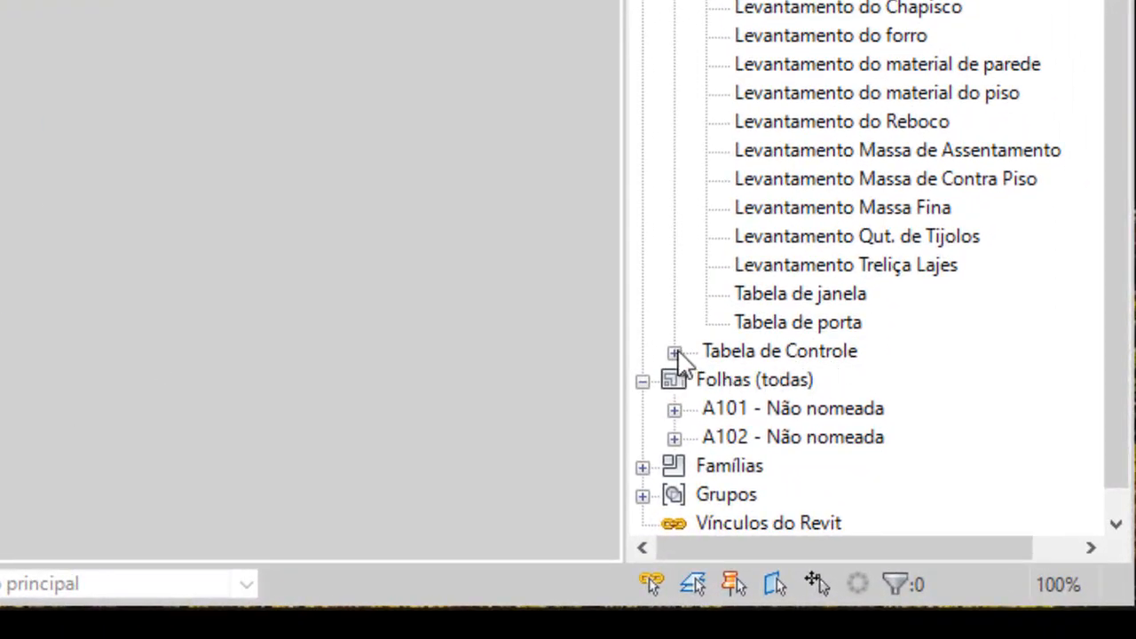
{"action": "left_click", "coordinate": [676, 353]}
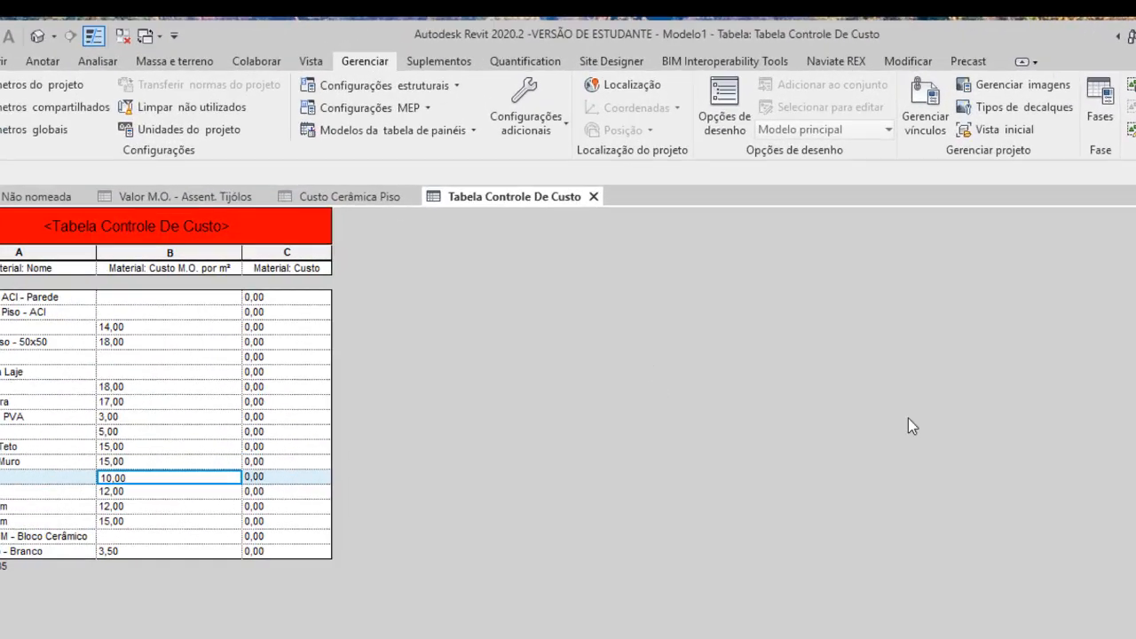
Create a new multi-category material takeoff named Tabela Controle Material Aplicado in Fase 3.
{"action": "left_click", "coordinate": [311, 60]}
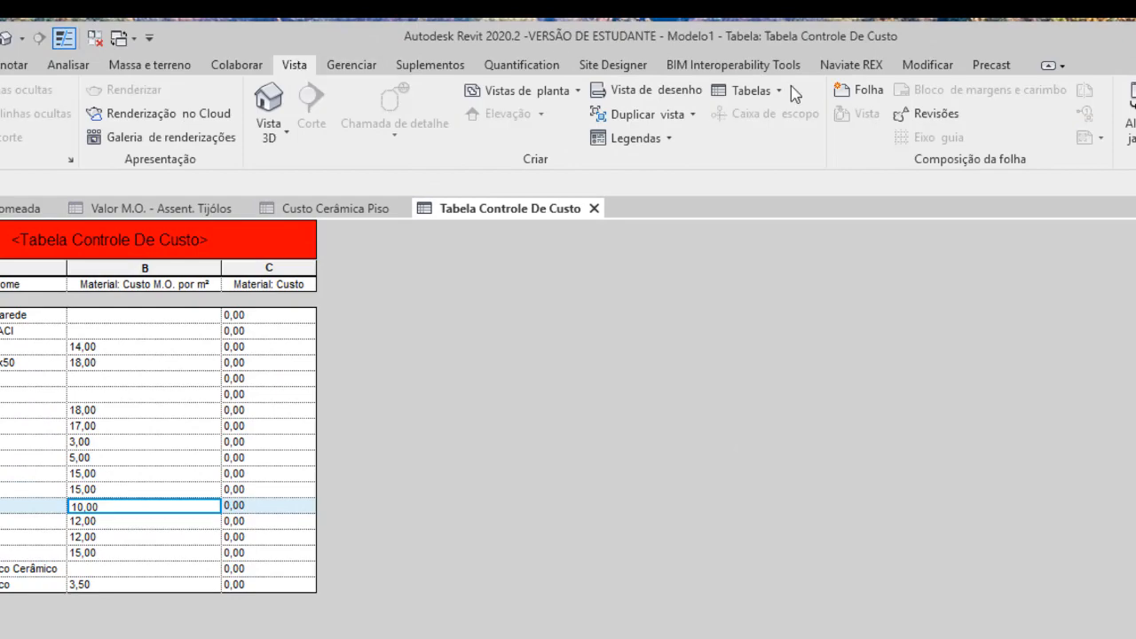
{"action": "left_click", "coordinate": [779, 91]}
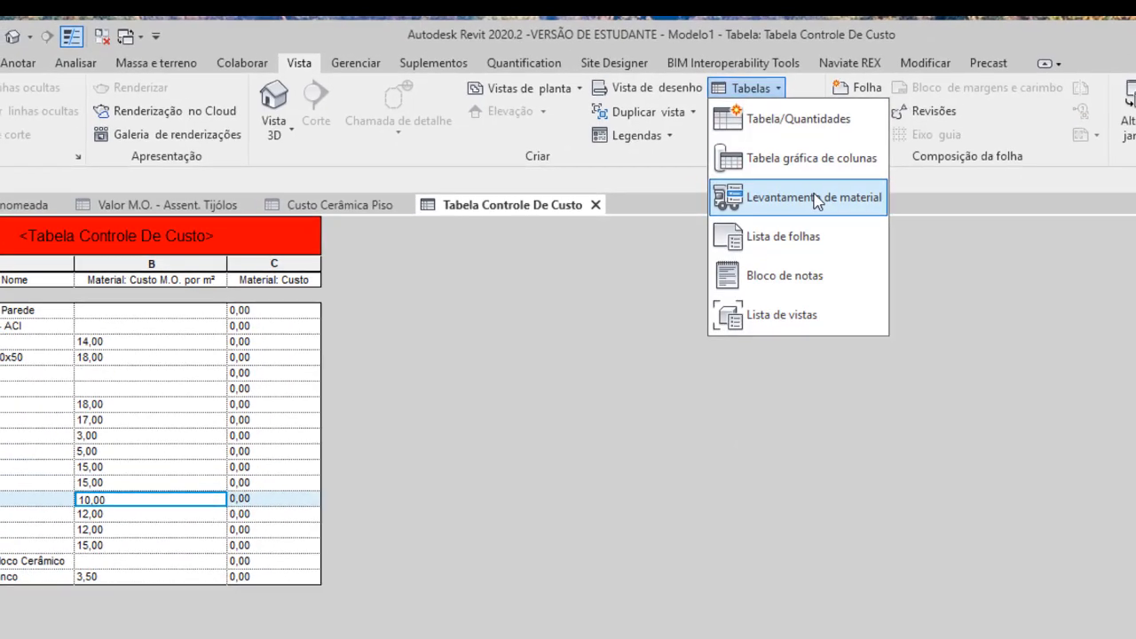
{"action": "left_click", "coordinate": [816, 199]}
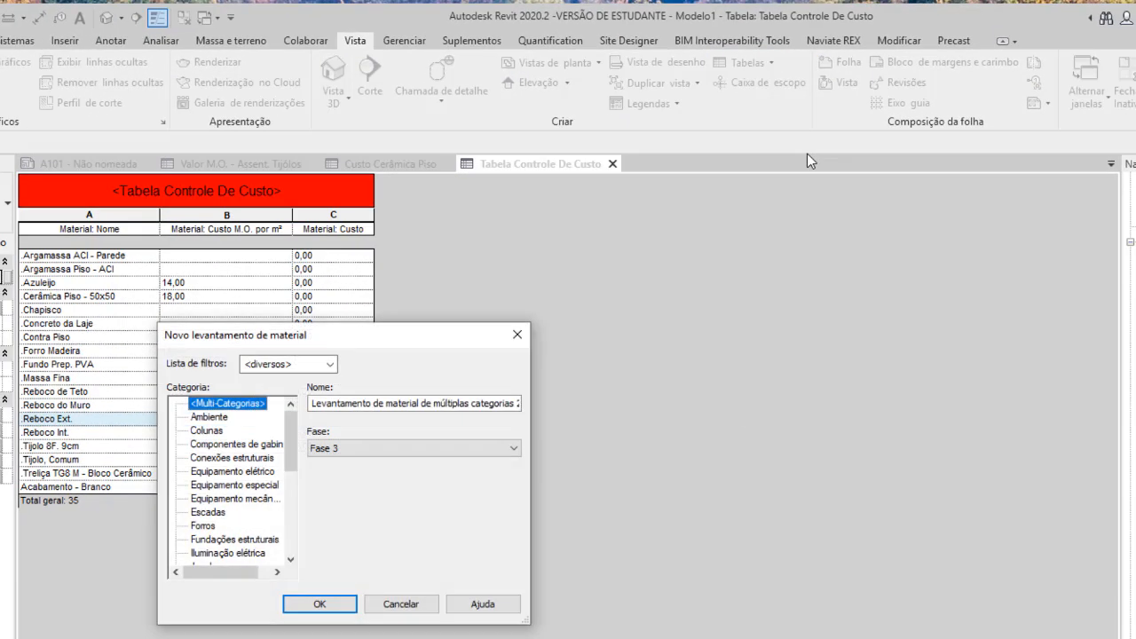
{"action": "left_click_drag", "start_coordinate": [393, 355], "coordinate": [689, 318]}
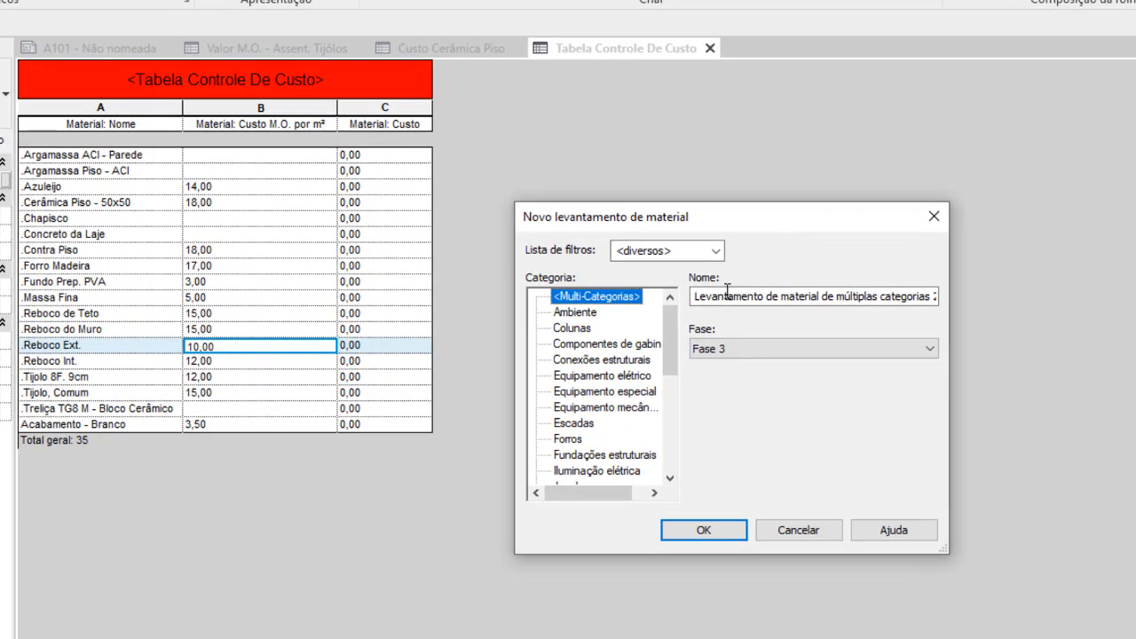
{"action": "left_click", "coordinate": [936, 298]}
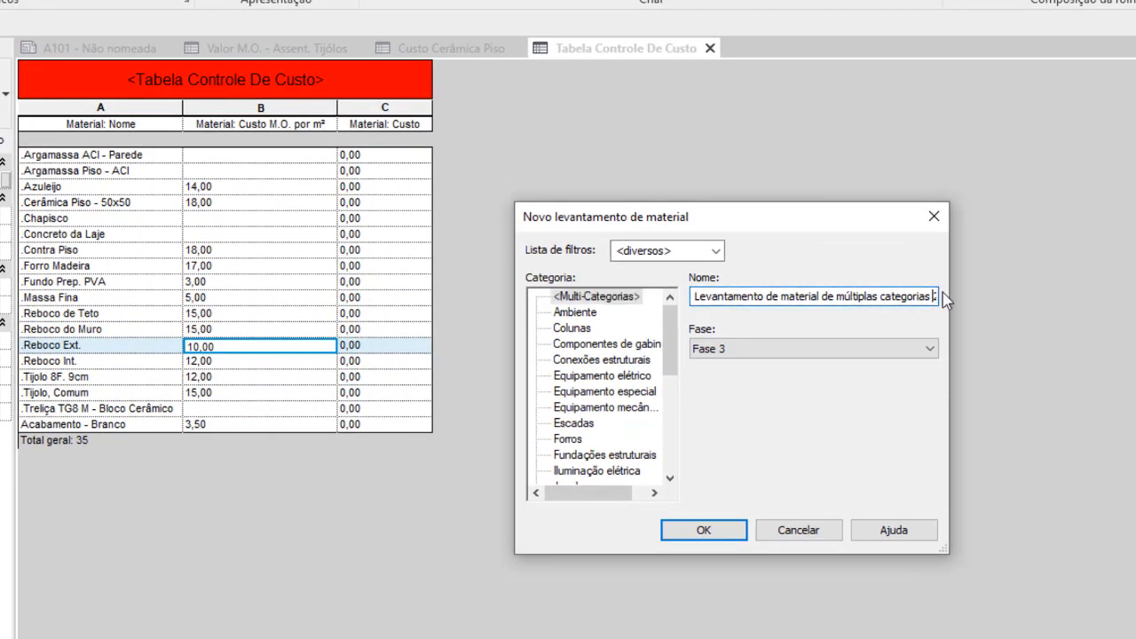
{"action": "type", "text": "Tabela Controle Material"}
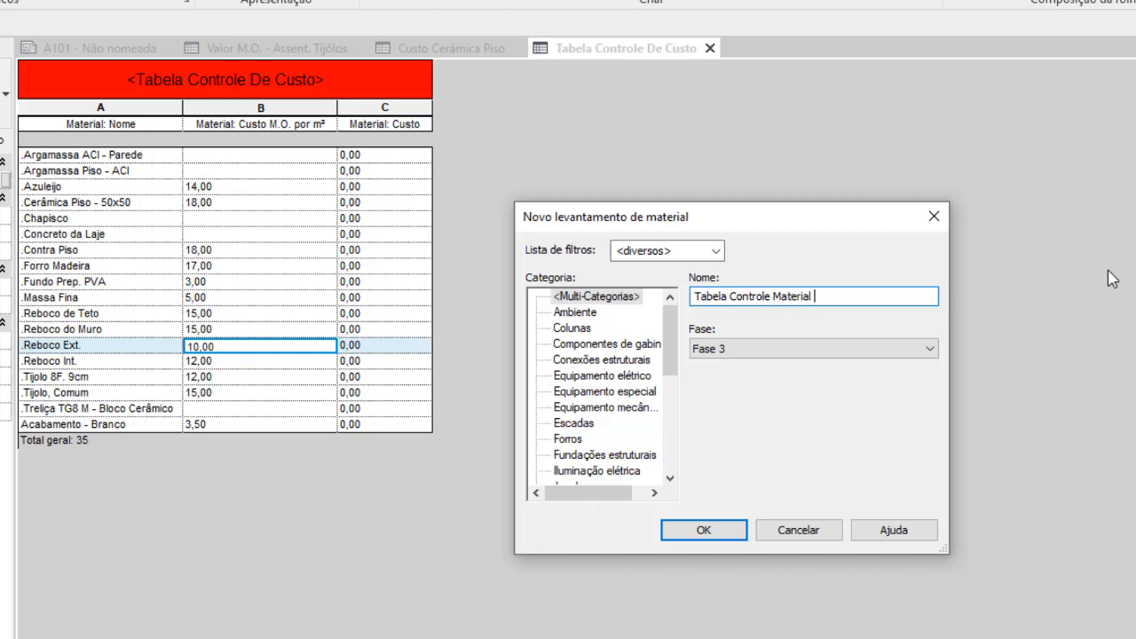
{"action": "type", "text": " Aplicado"}
{"action": "left_click", "coordinate": [702, 529]}
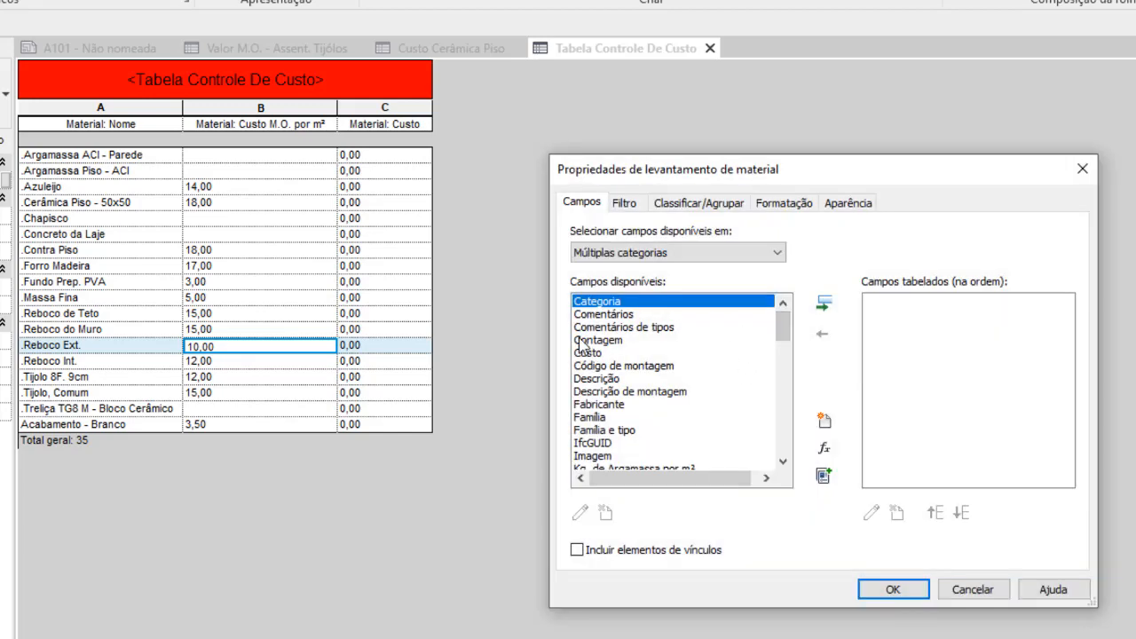
Add the Categoria, Tipo and Material: Nome fields to the new takeoff, in that order.
{"action": "left_click", "coordinate": [823, 304]}
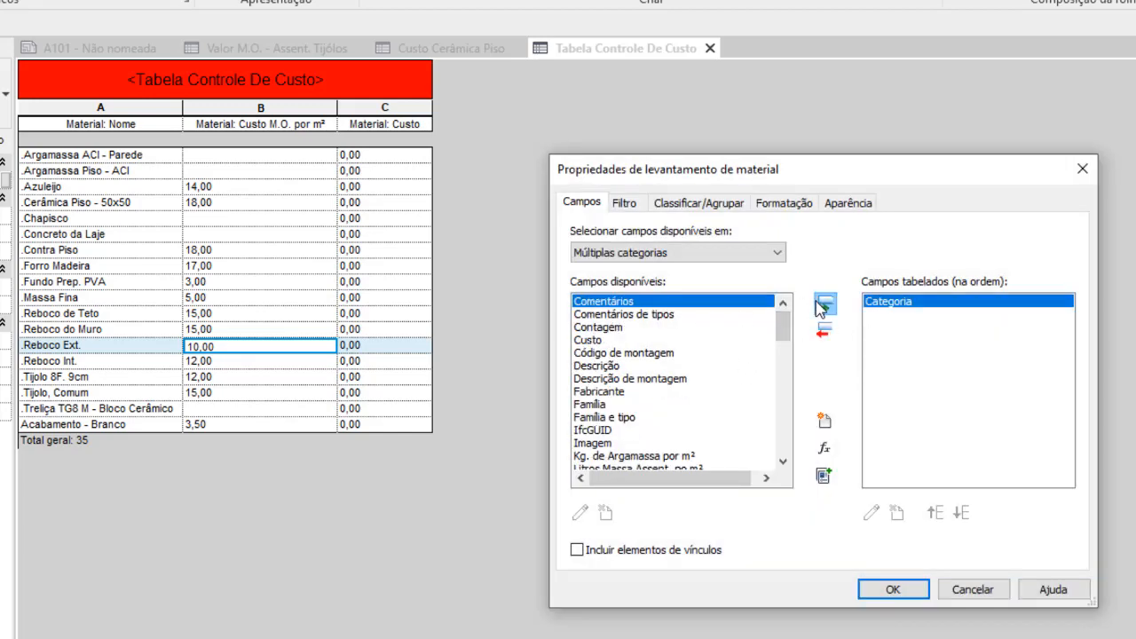
{"action": "left_click_drag", "start_coordinate": [784, 329], "coordinate": [811, 419]}
{"action": "scroll", "coordinate": [813, 435], "scroll_direction": "down", "scroll_amount": 3}
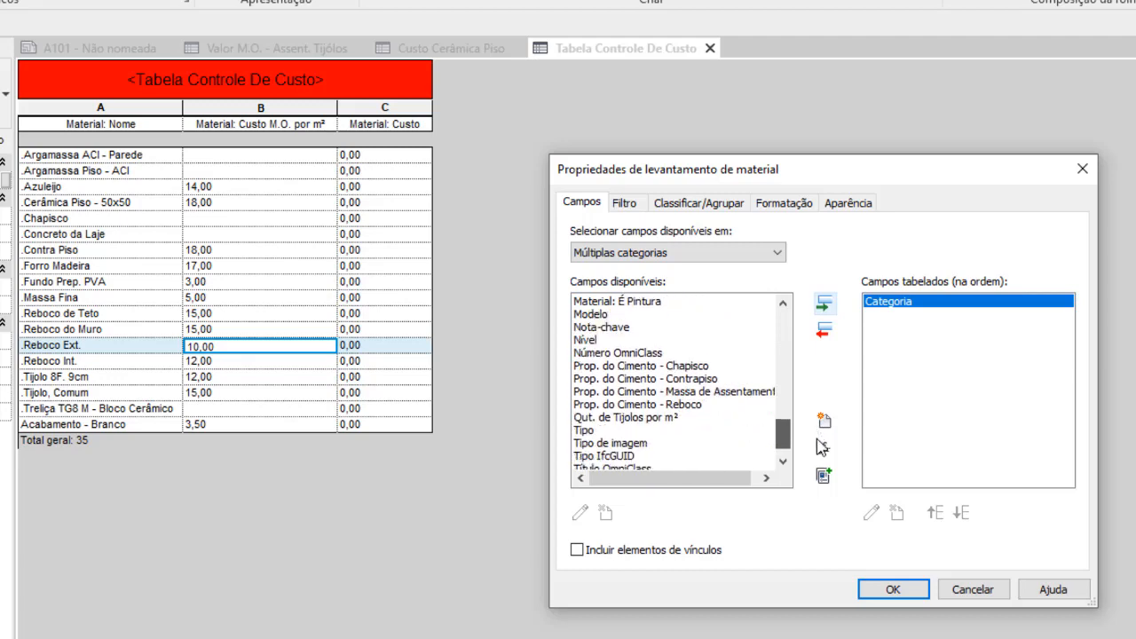
{"action": "left_click", "coordinate": [597, 406]}
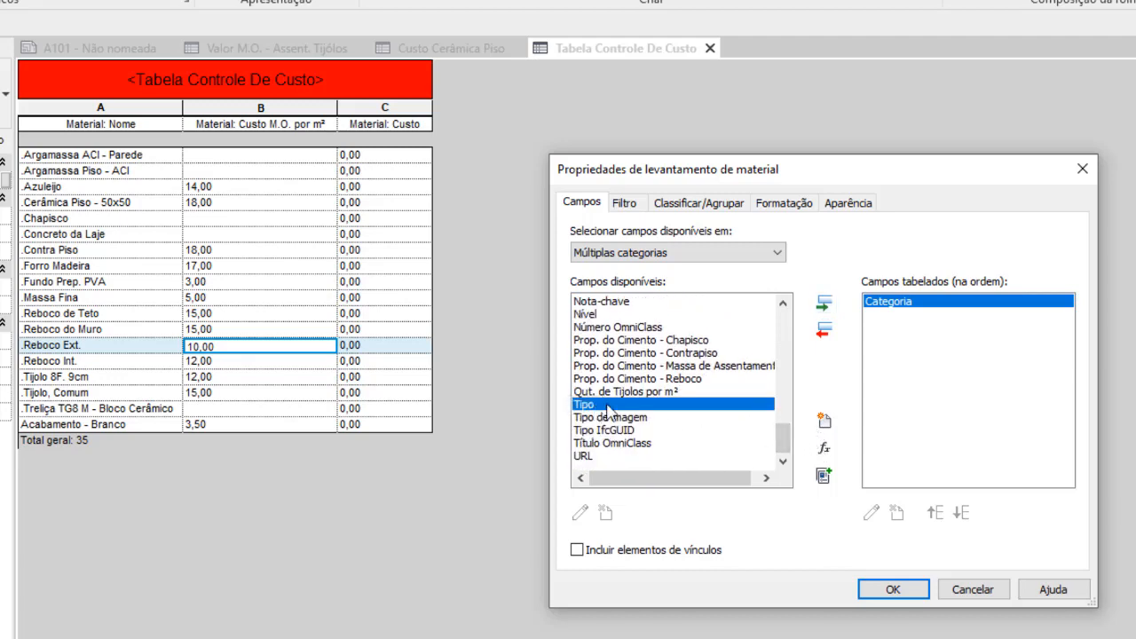
{"action": "left_click", "coordinate": [825, 305]}
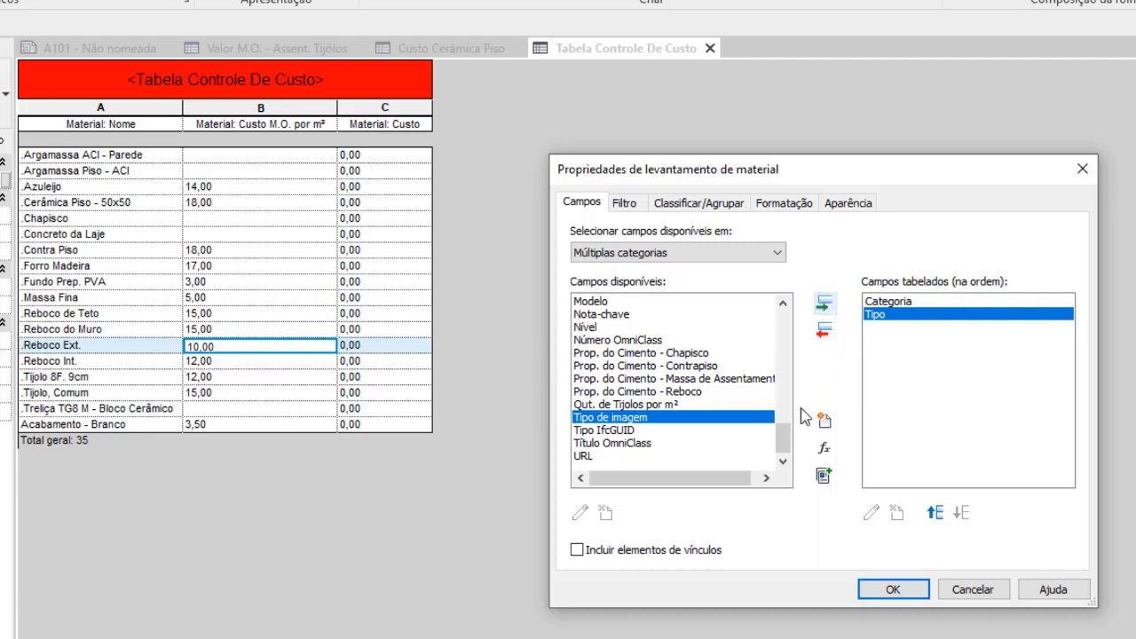
{"action": "left_click_drag", "start_coordinate": [785, 441], "coordinate": [775, 401]}
{"action": "left_click", "coordinate": [660, 354]}
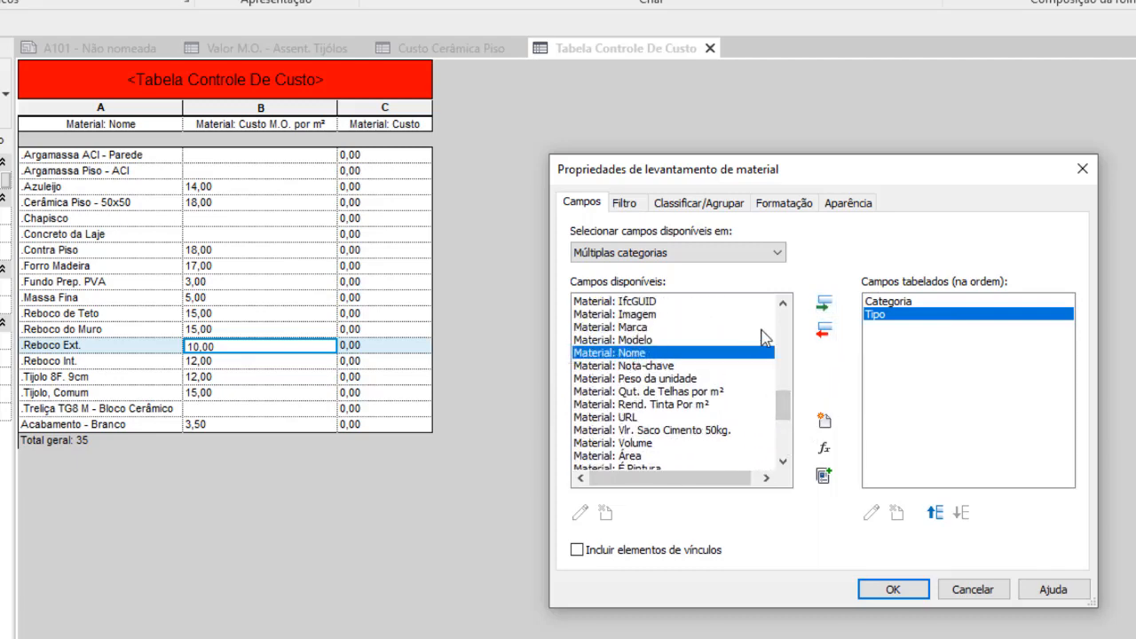
{"action": "left_click", "coordinate": [824, 307]}
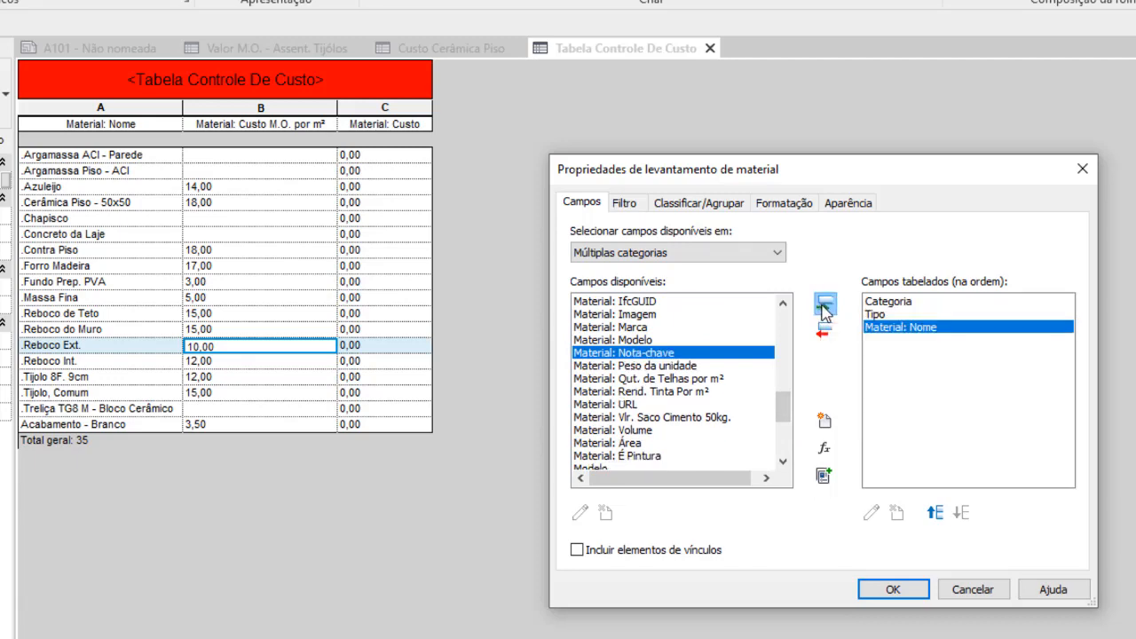
Sort the new takeoff in ascending order by Categoria and Tipo, both with headers, and by Material: Nome.
{"action": "left_click", "coordinate": [693, 204]}
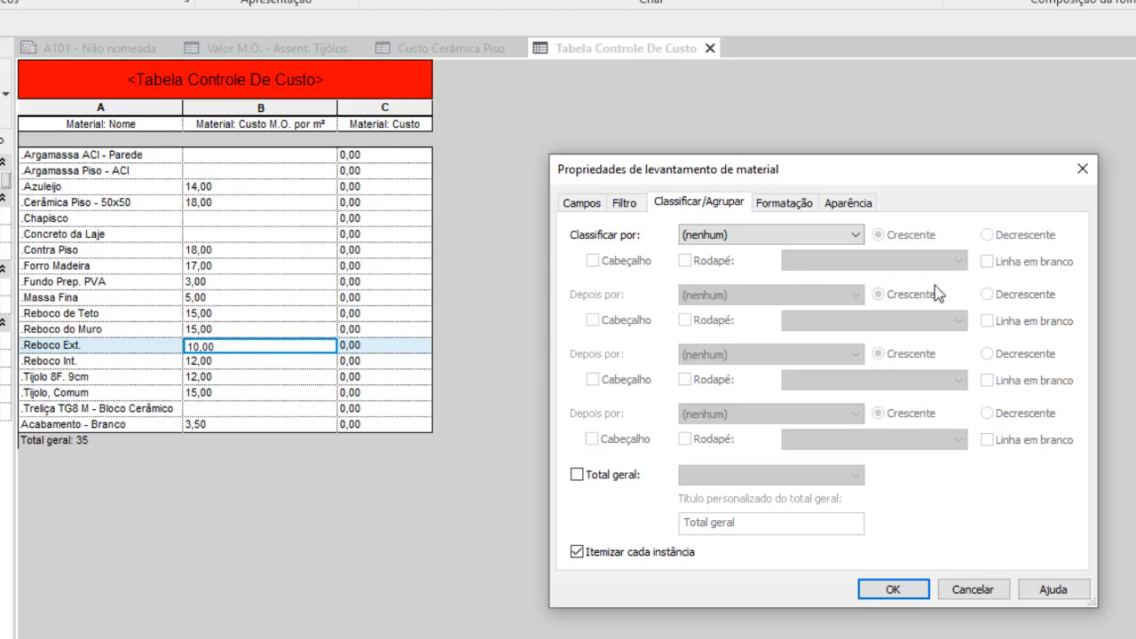
{"action": "left_click", "coordinate": [799, 236]}
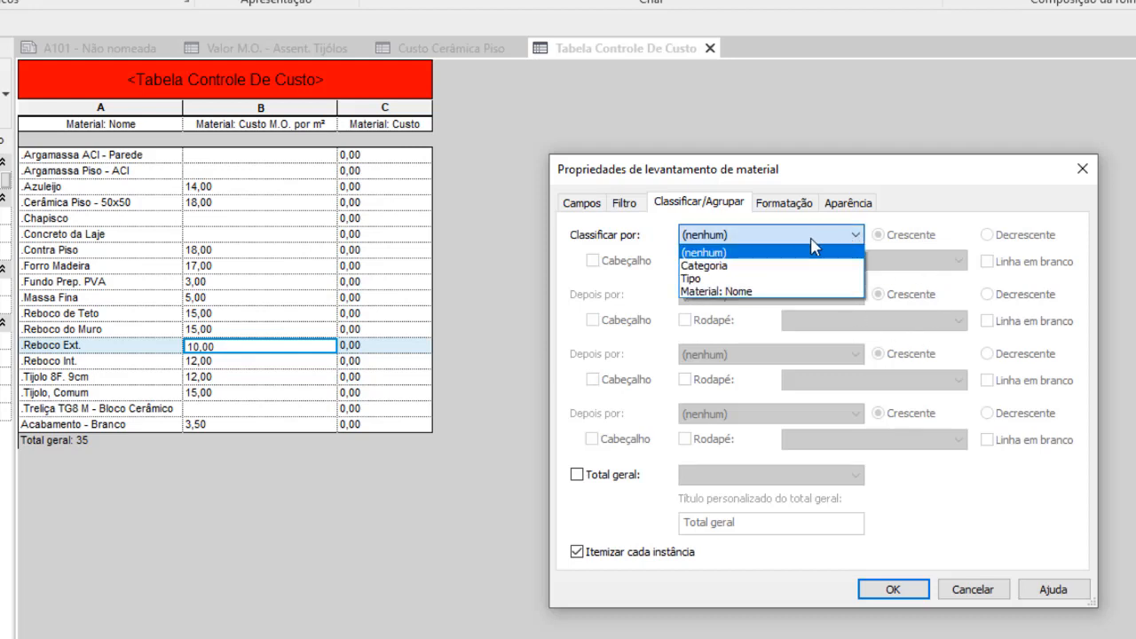
{"action": "left_click", "coordinate": [725, 267]}
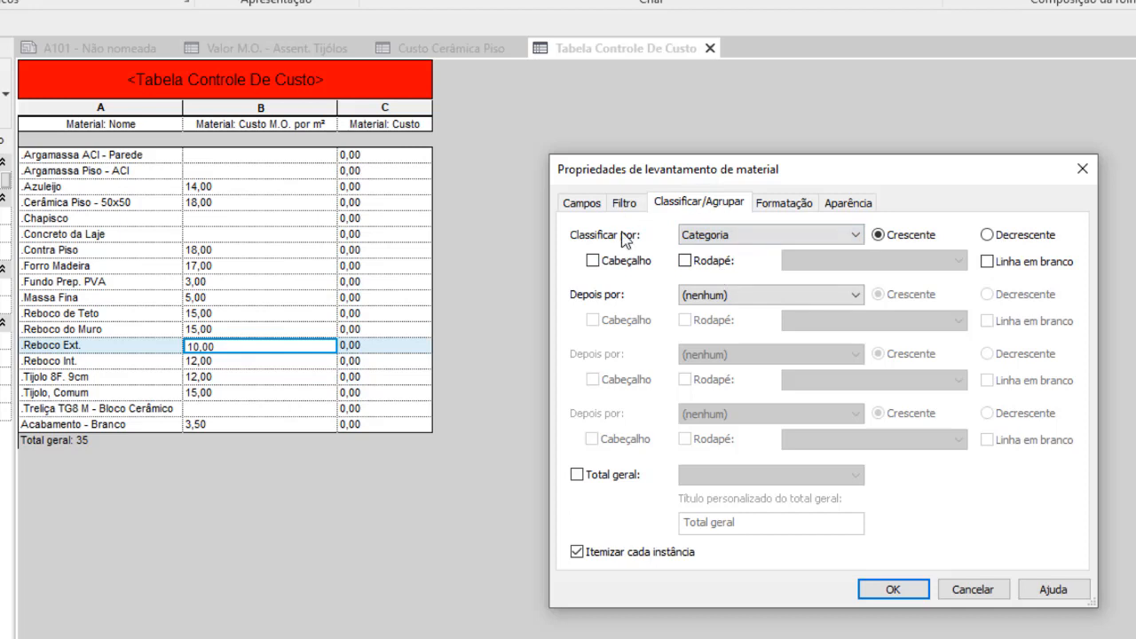
{"action": "left_click", "coordinate": [592, 261]}
{"action": "left_click", "coordinate": [851, 297]}
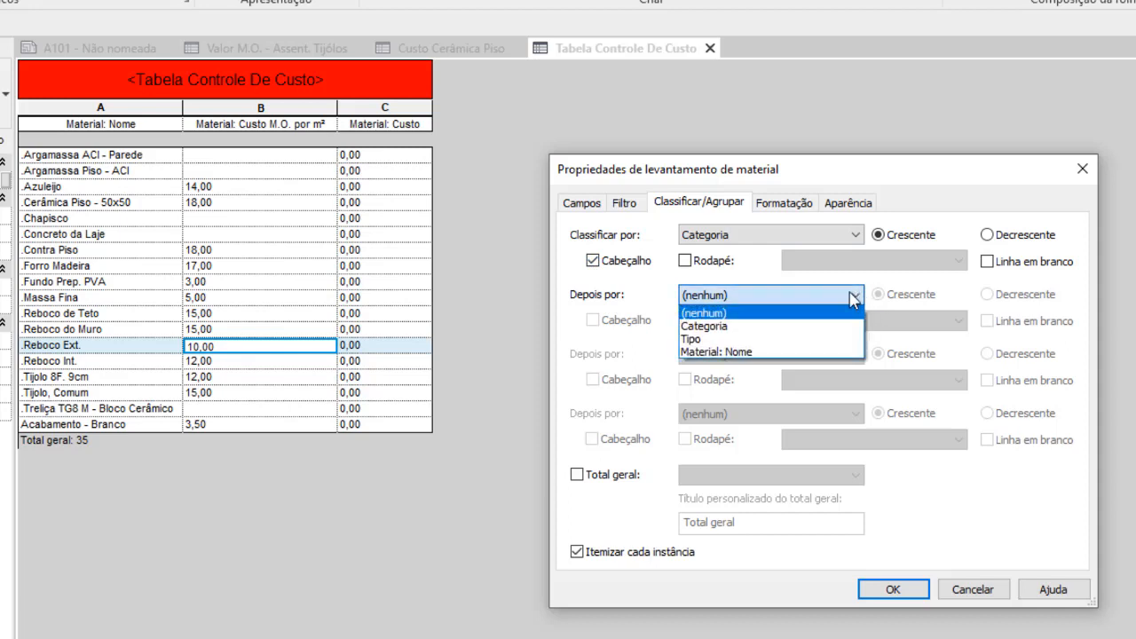
{"action": "left_click", "coordinate": [701, 338]}
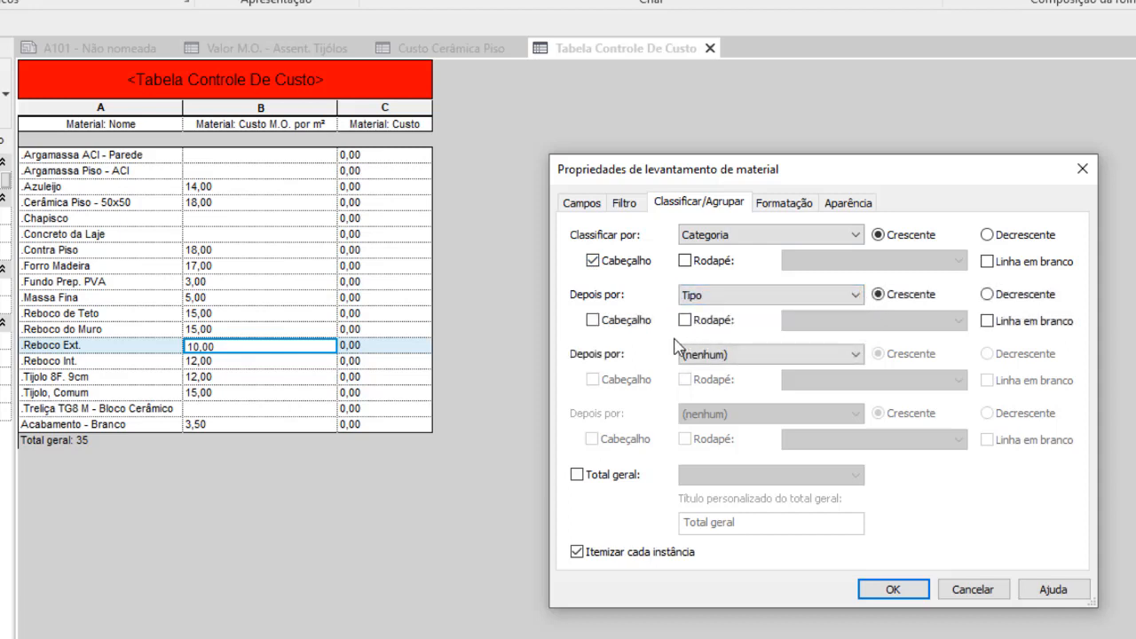
{"action": "left_click", "coordinate": [599, 323]}
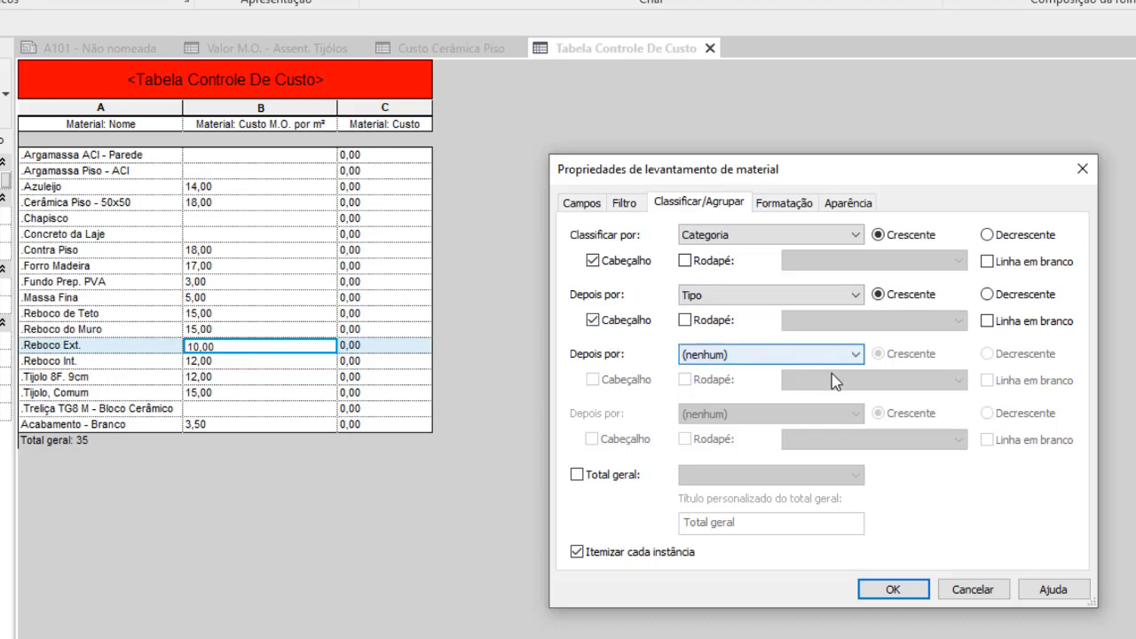
{"action": "left_click", "coordinate": [855, 358]}
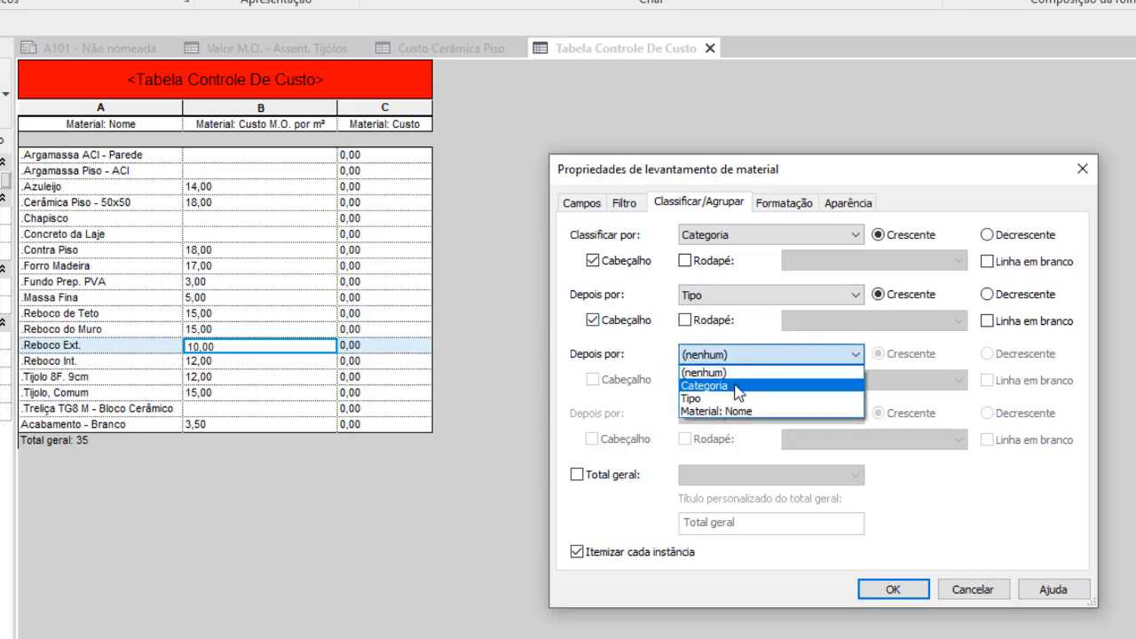
{"action": "left_click", "coordinate": [719, 412]}
Enable the grand total with title, count and totals, turn off itemizing every instance and the blank row before data, and generate the takeoff.
{"action": "left_click", "coordinate": [577, 475]}
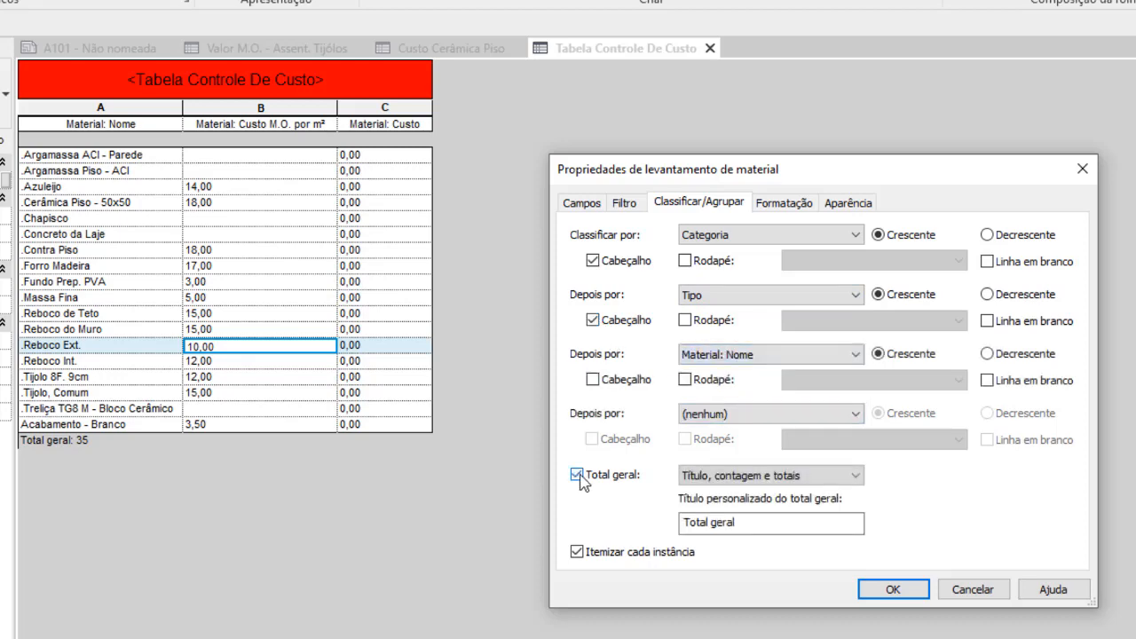
{"action": "left_click", "coordinate": [577, 554]}
{"action": "left_click", "coordinate": [843, 203]}
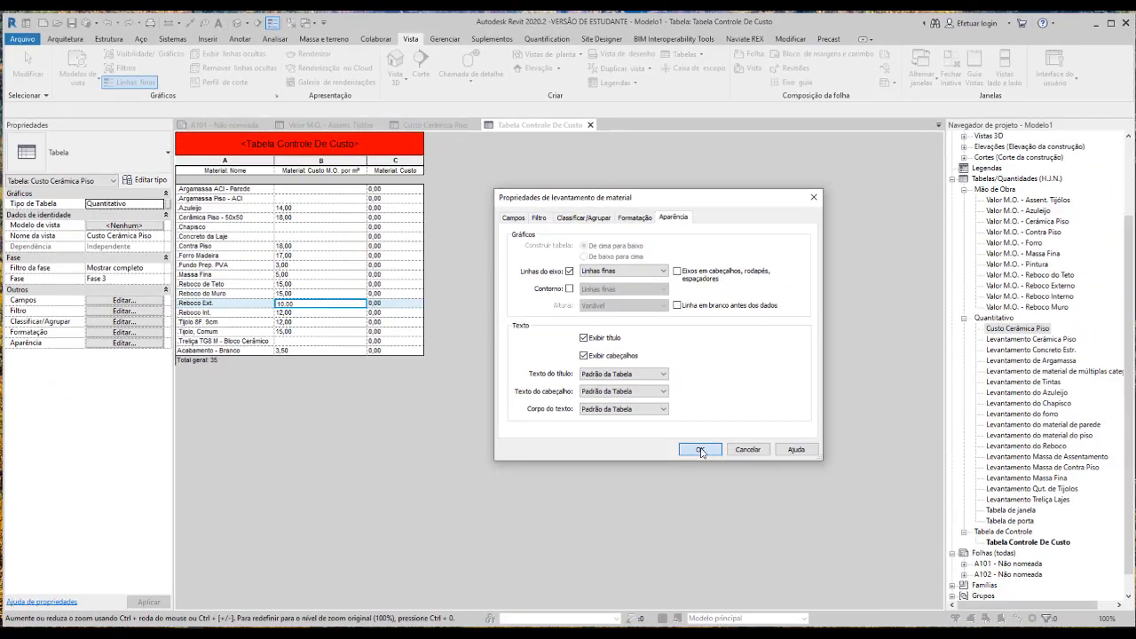
{"action": "left_click", "coordinate": [892, 589]}
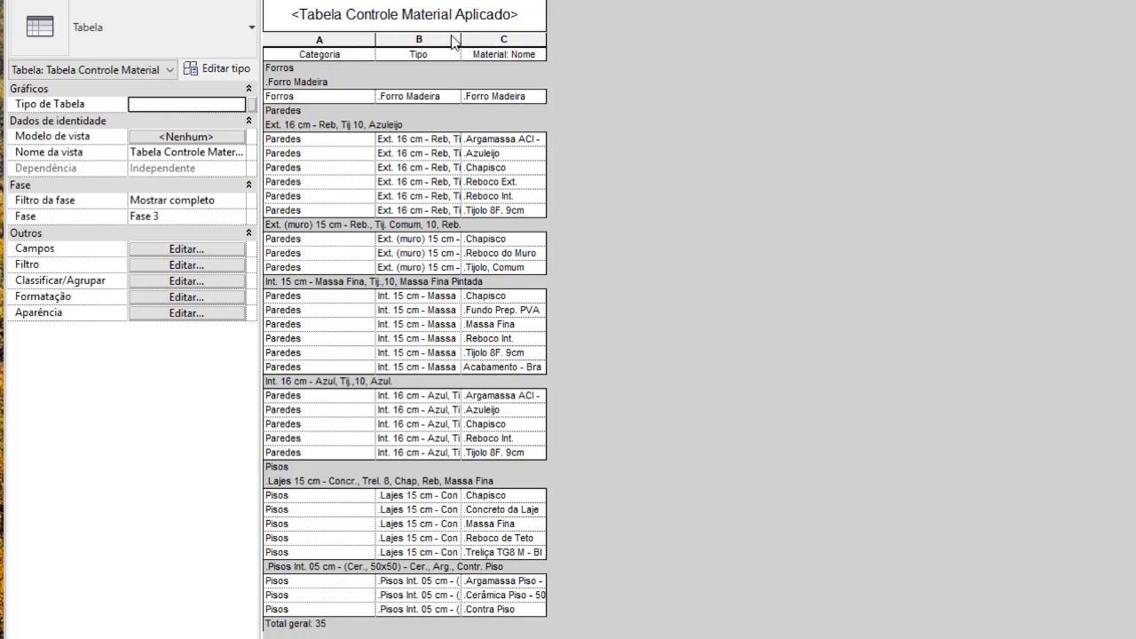
Widen the Tipo and Material: Nome columns of the applied-materials takeoff so their full text fits.
{"action": "left_click_drag", "start_coordinate": [462, 35], "coordinate": [489, 36]}
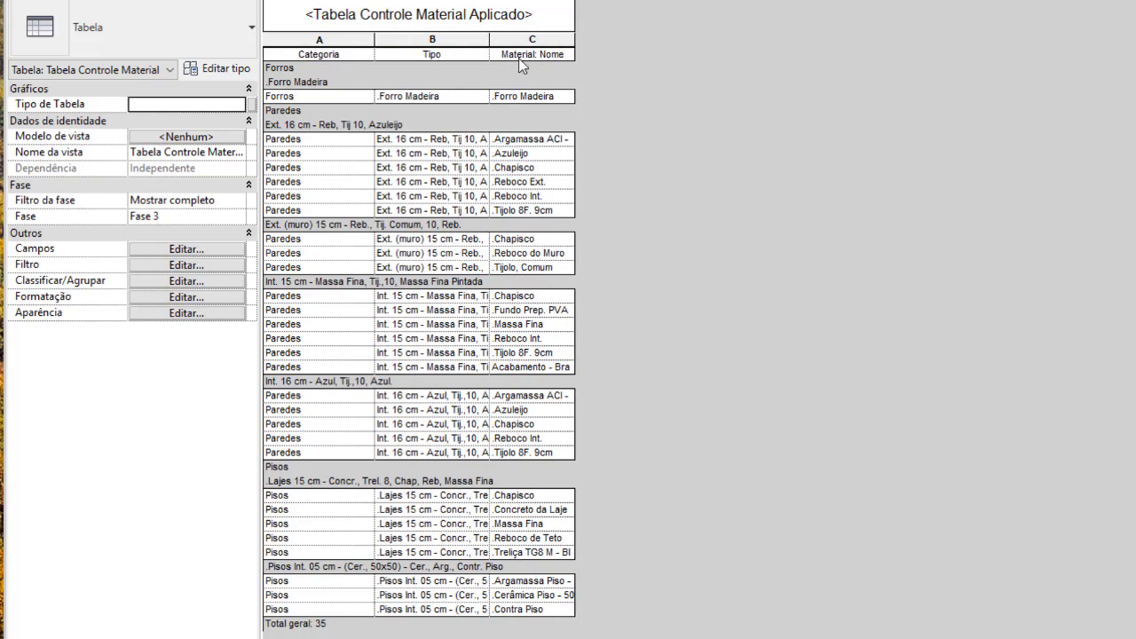
{"action": "left_click_drag", "start_coordinate": [596, 36], "coordinate": [636, 37]}
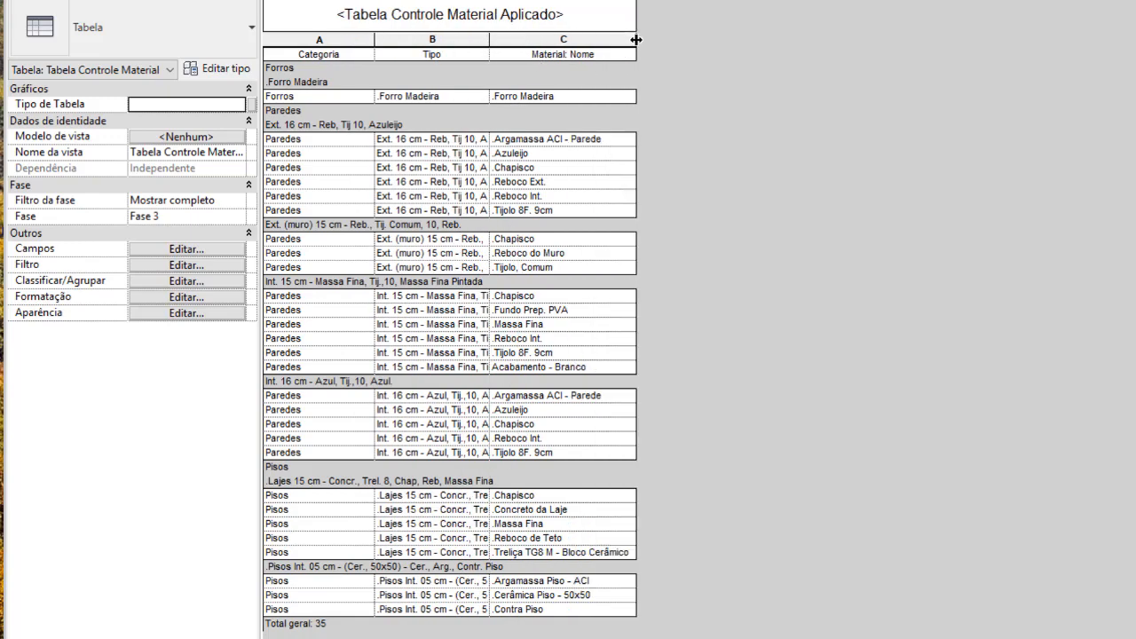
{"action": "left_click_drag", "start_coordinate": [491, 33], "coordinate": [566, 36]}
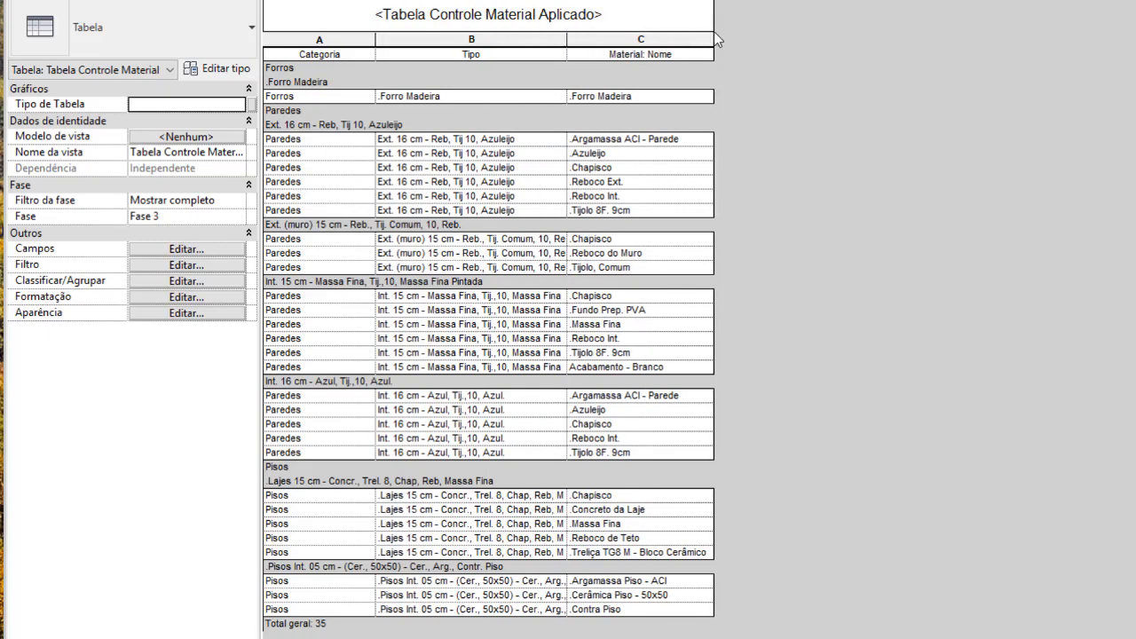
{"action": "left_click_drag", "start_coordinate": [714, 39], "coordinate": [734, 37]}
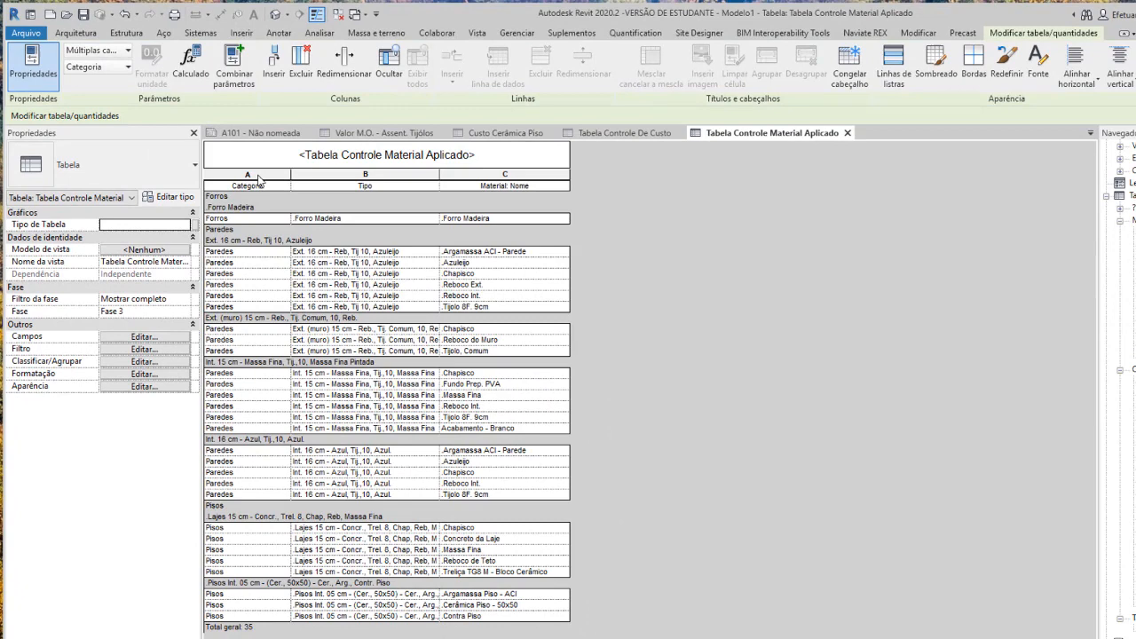
Hide the Categoria and Tipo columns and widen the remaining Material: Nome column to fit the group headers.
{"action": "left_click", "coordinate": [370, 37]}
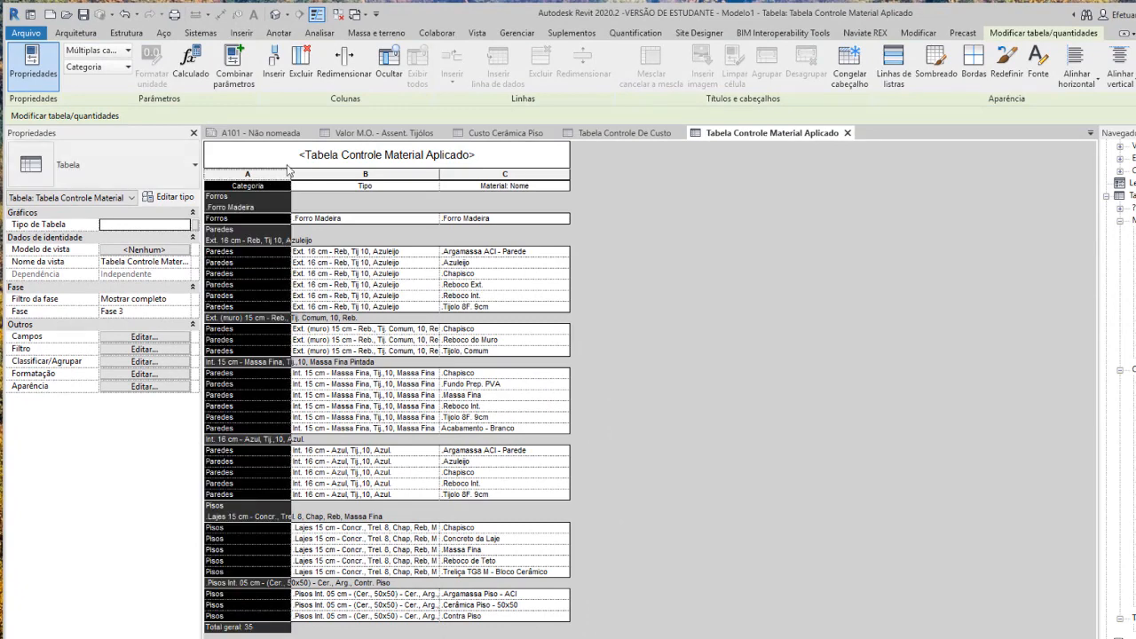
{"action": "left_click", "coordinate": [388, 69]}
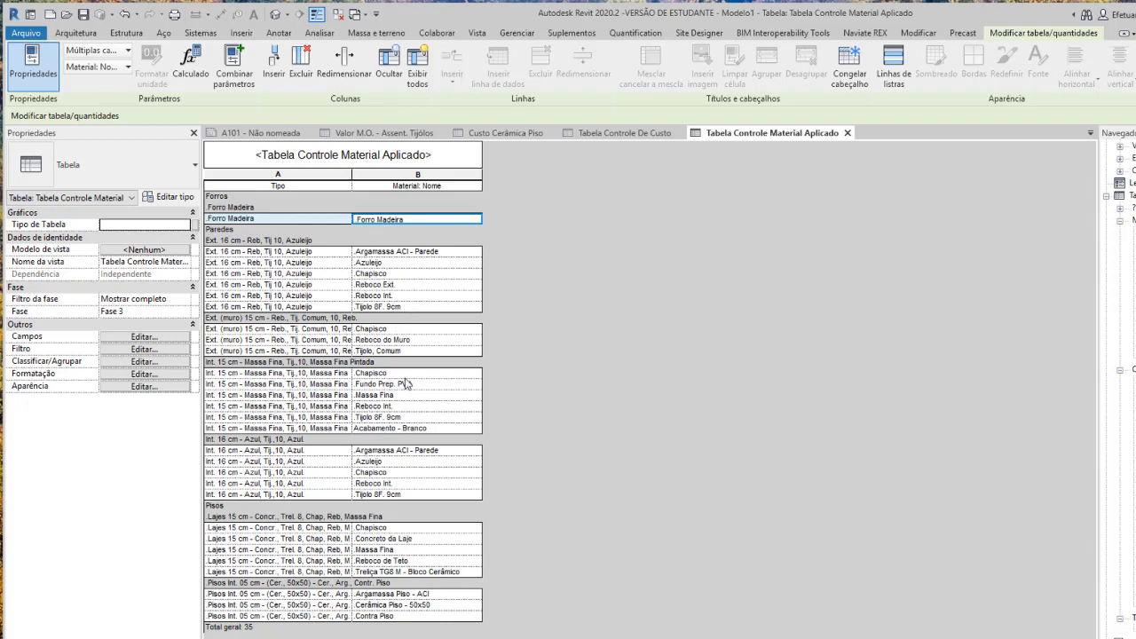
{"action": "left_click", "coordinate": [300, 181]}
{"action": "left_click", "coordinate": [388, 62]}
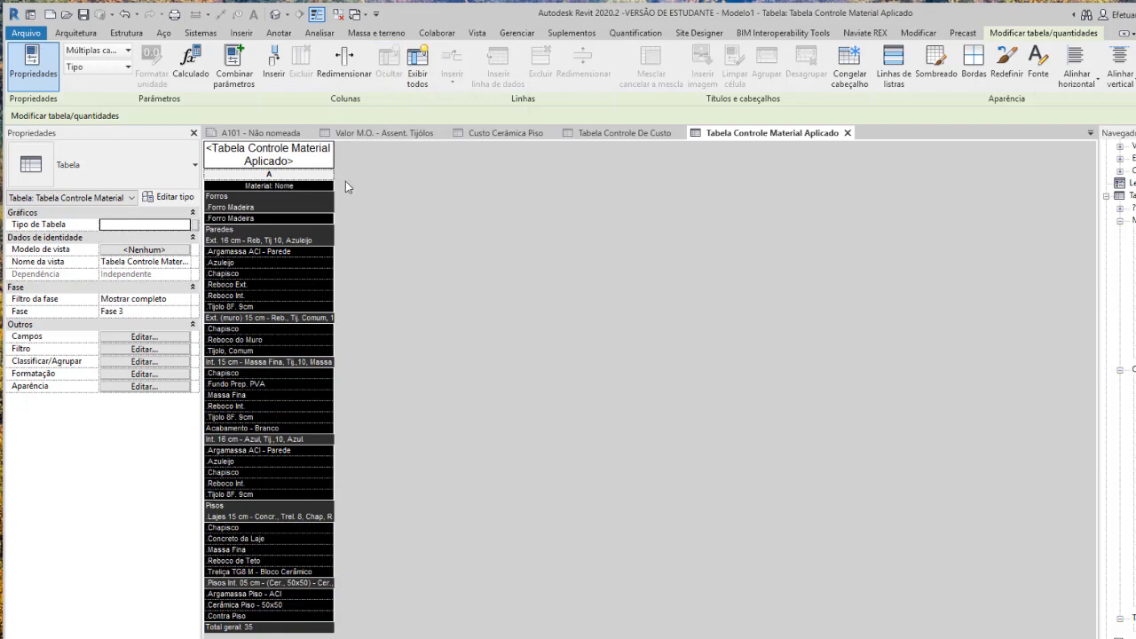
{"action": "left_click_drag", "start_coordinate": [332, 175], "coordinate": [415, 175]}
{"action": "left_click", "coordinate": [348, 297]}
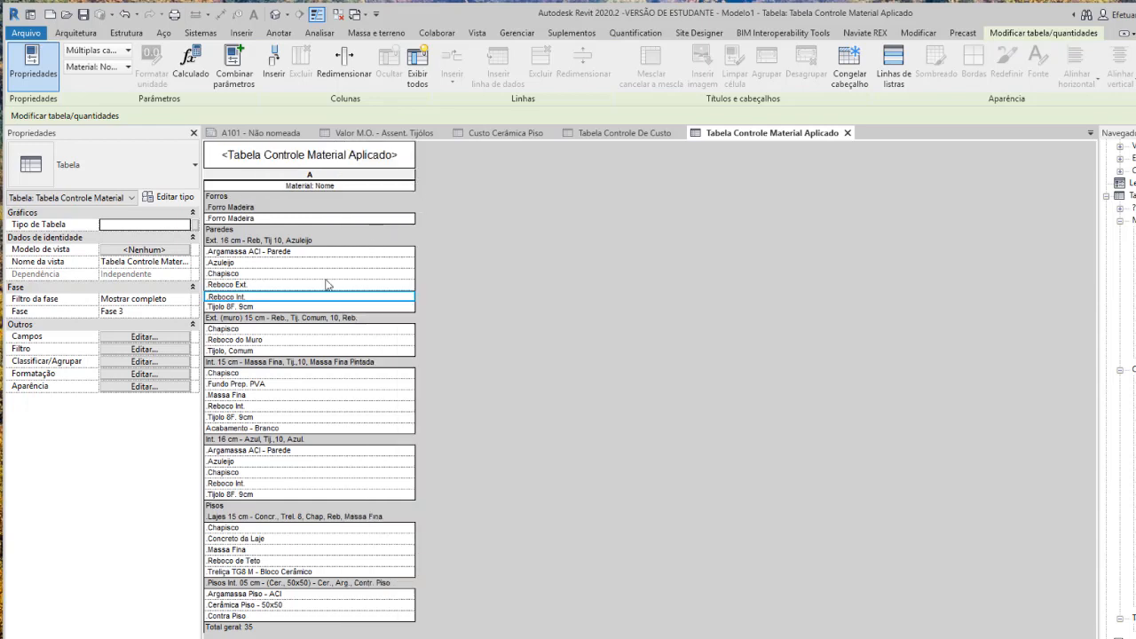
Shade the Tabela Controle Material Aplicado title red and set its Tipo de Tabela to Tabela de Controle.
{"action": "left_click", "coordinate": [402, 159]}
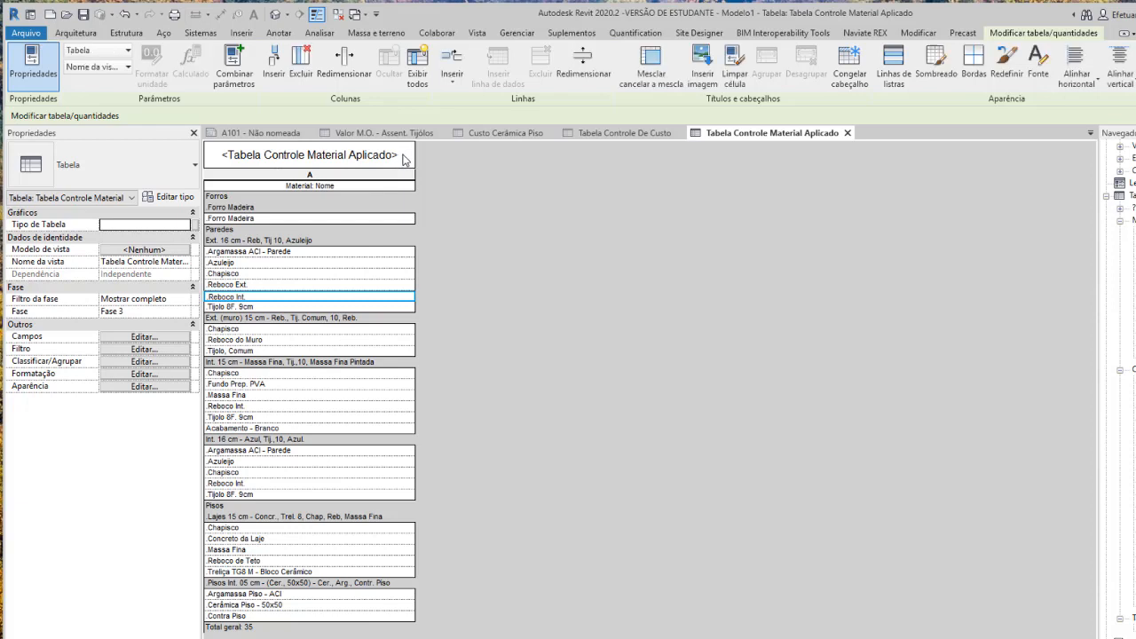
{"action": "left_click", "coordinate": [931, 59]}
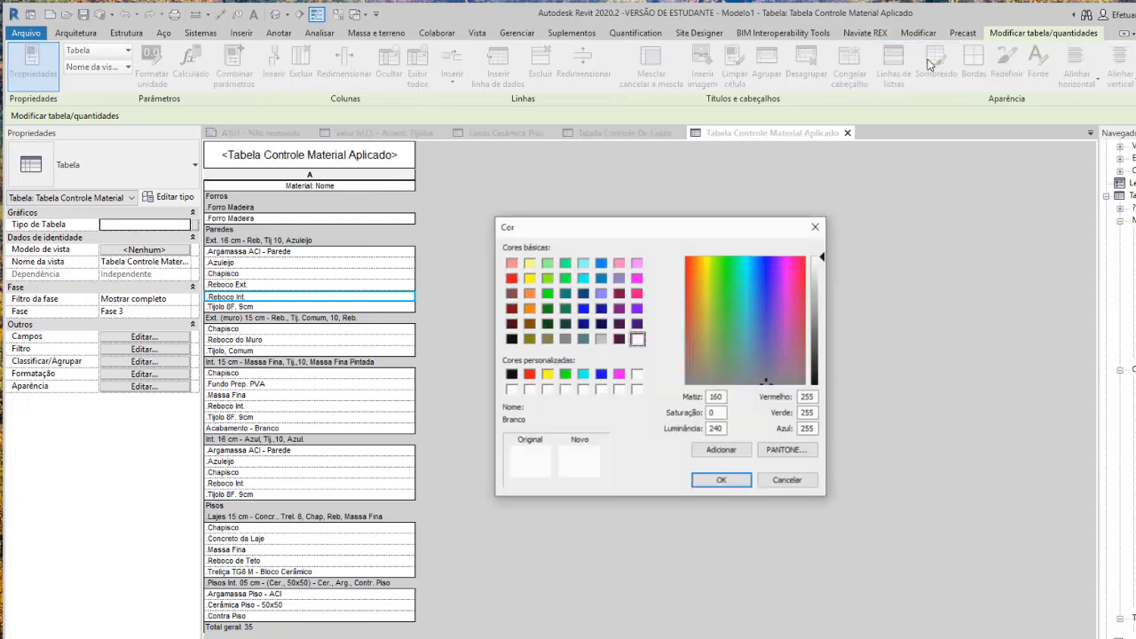
{"action": "left_click", "coordinate": [530, 374]}
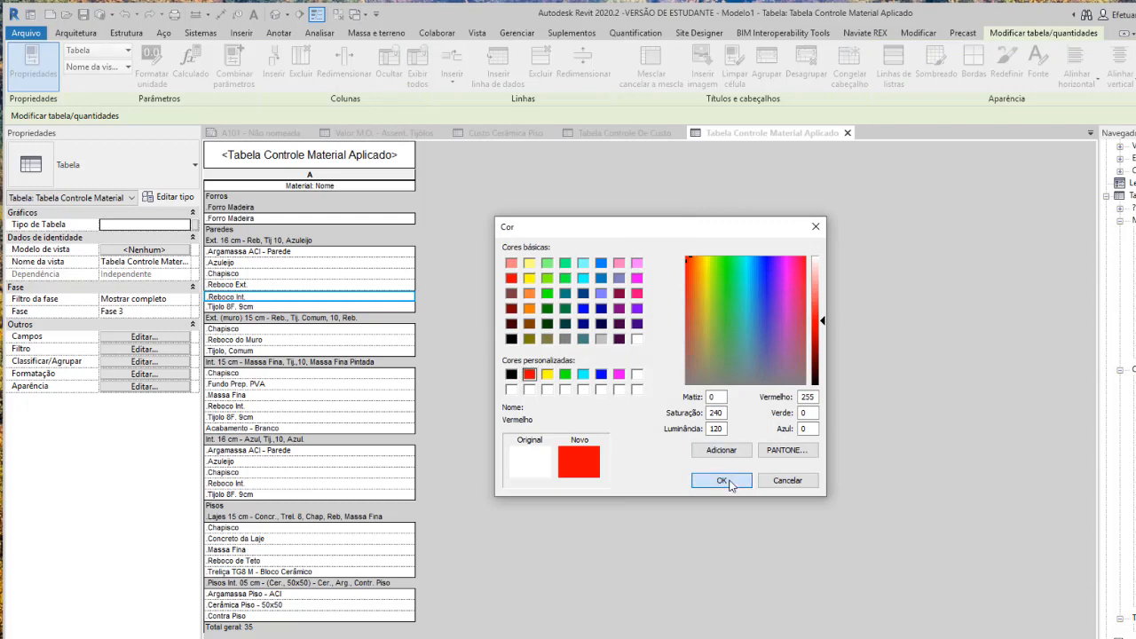
{"action": "key", "text": "Return"}
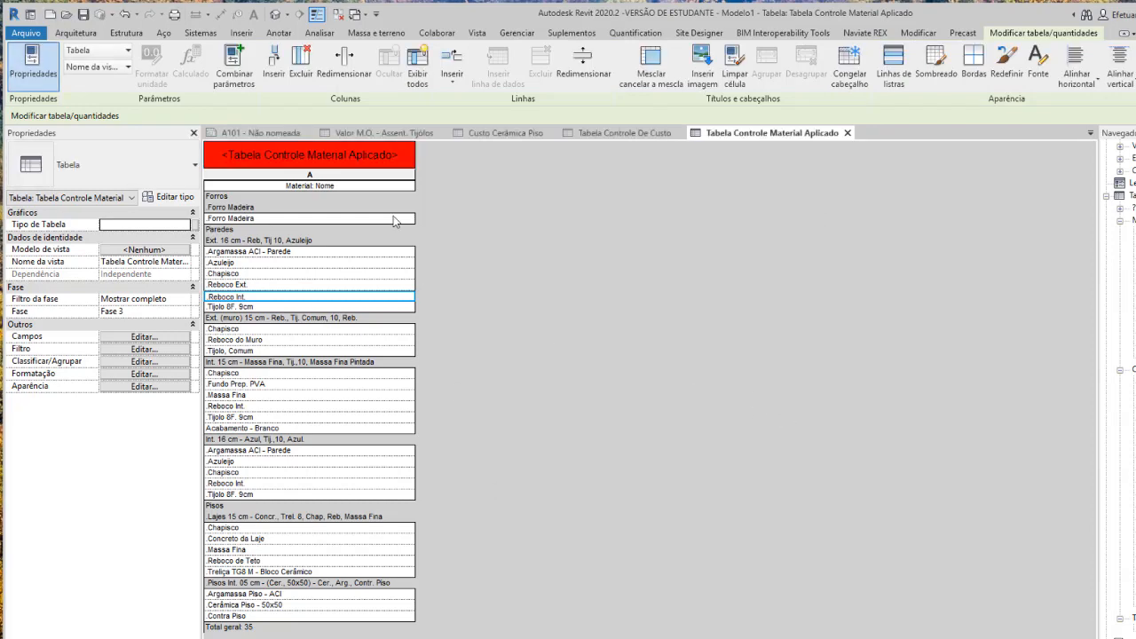
{"action": "left_click", "coordinate": [189, 226]}
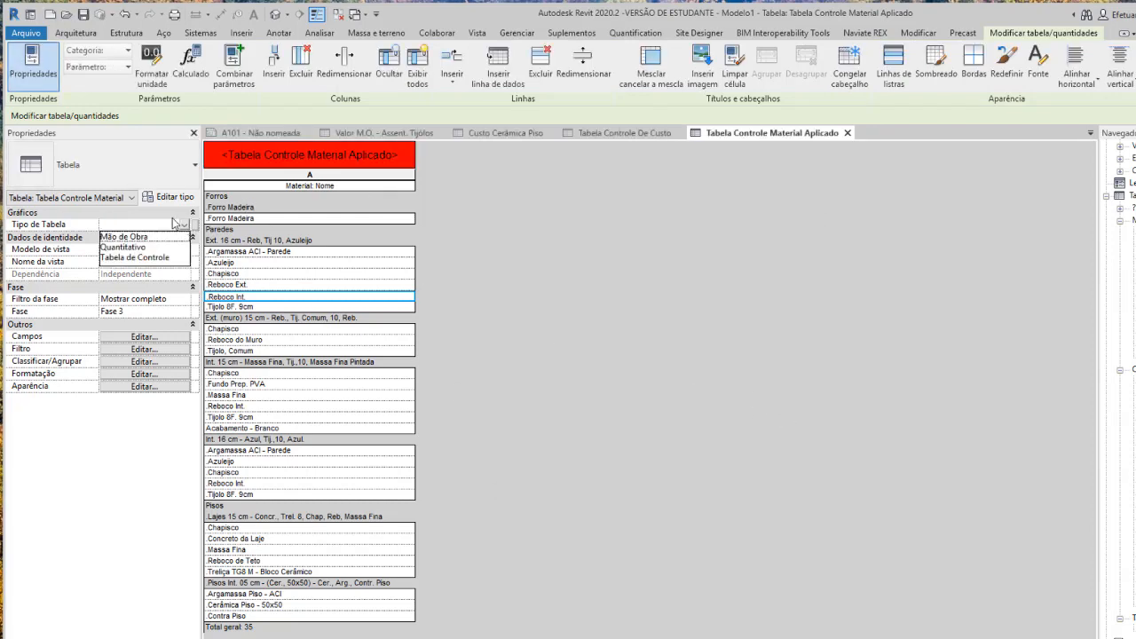
{"action": "left_click", "coordinate": [135, 257]}
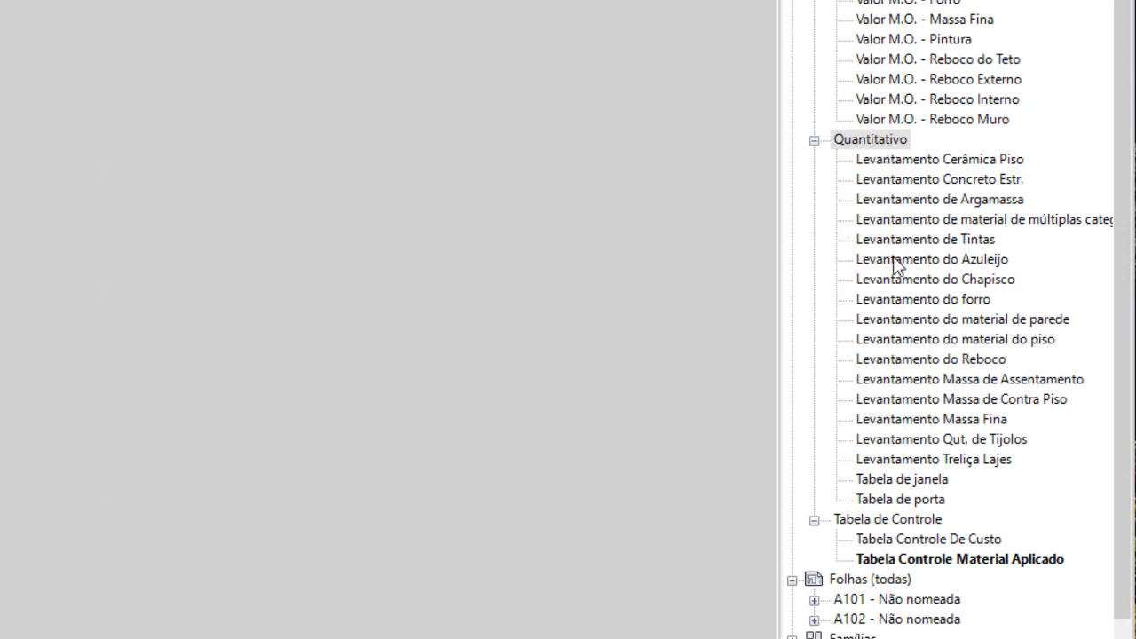
Open the Levantamento Cerâmica Piso schedule under Quantitativo and duplicate it.
{"action": "left_click", "coordinate": [893, 165]}
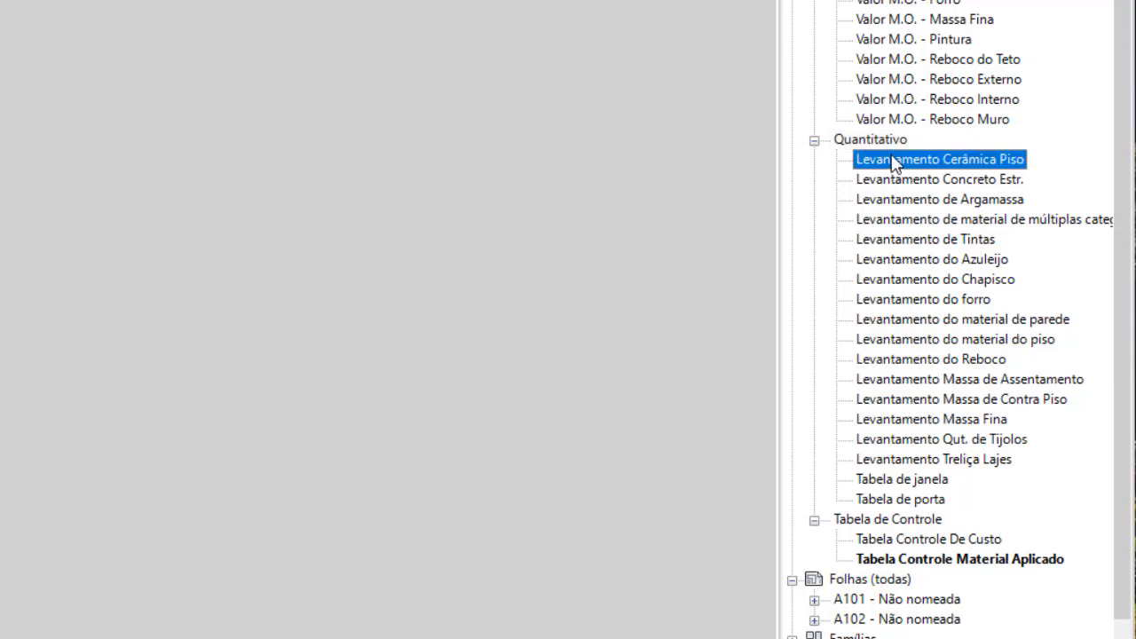
{"action": "double_click", "coordinate": [893, 162]}
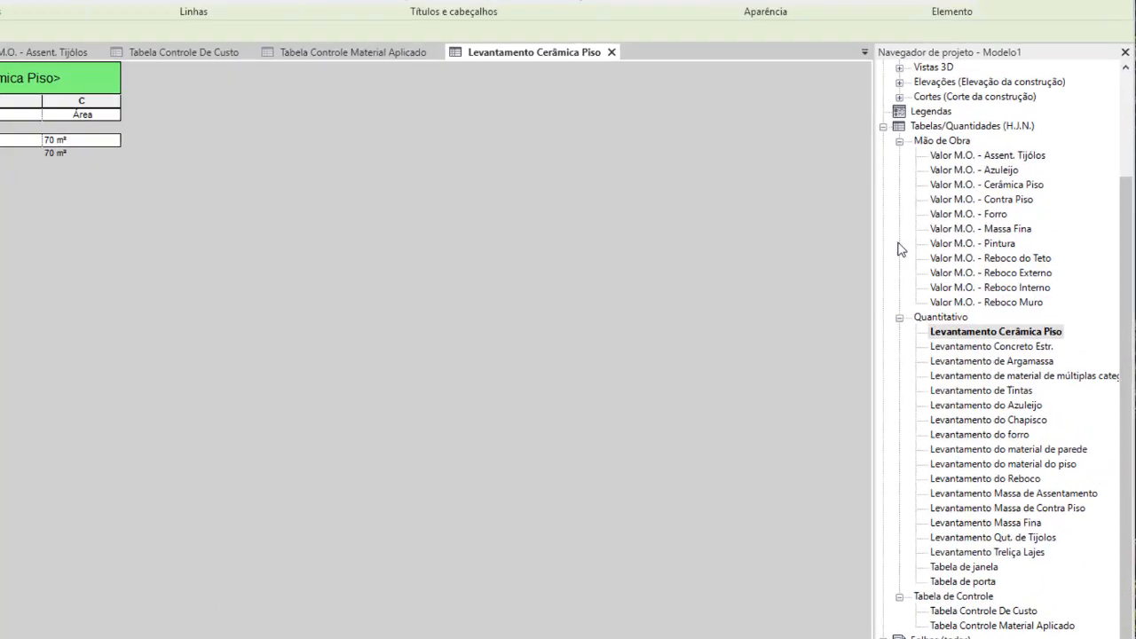
{"action": "right_click", "coordinate": [839, 341]}
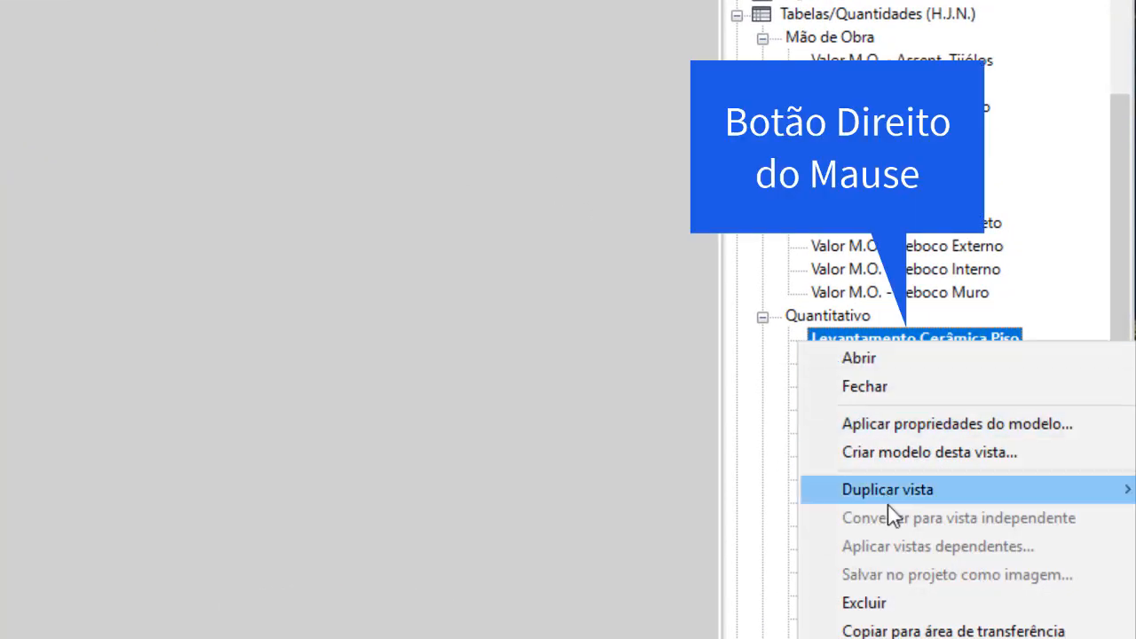
{"action": "mouse_move", "coordinate": [885, 485]}
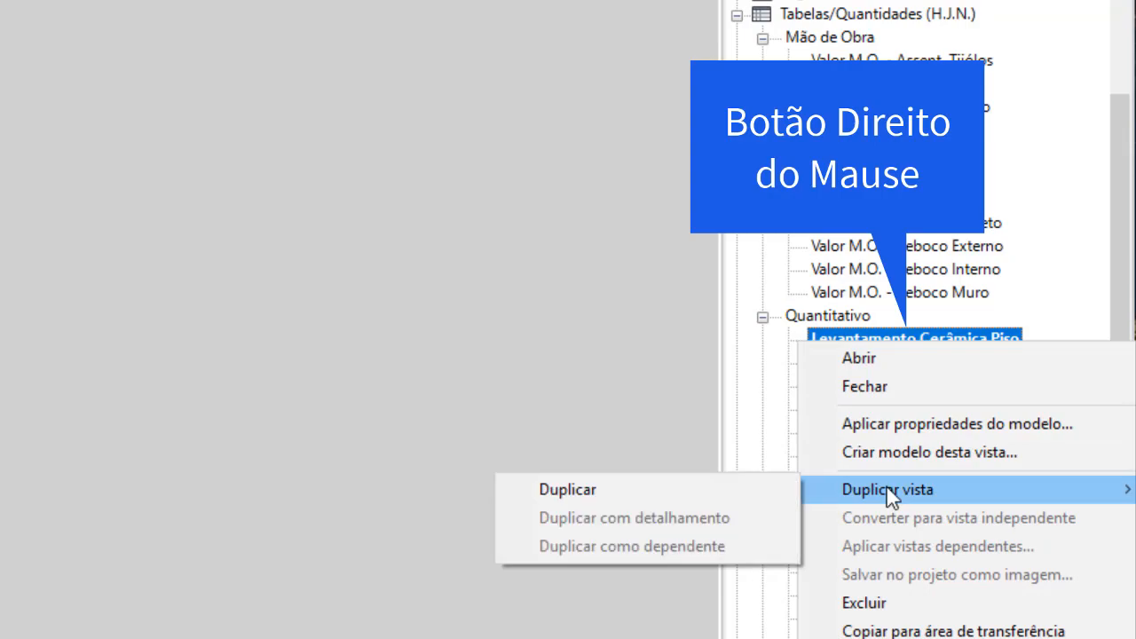
{"action": "left_click", "coordinate": [592, 486]}
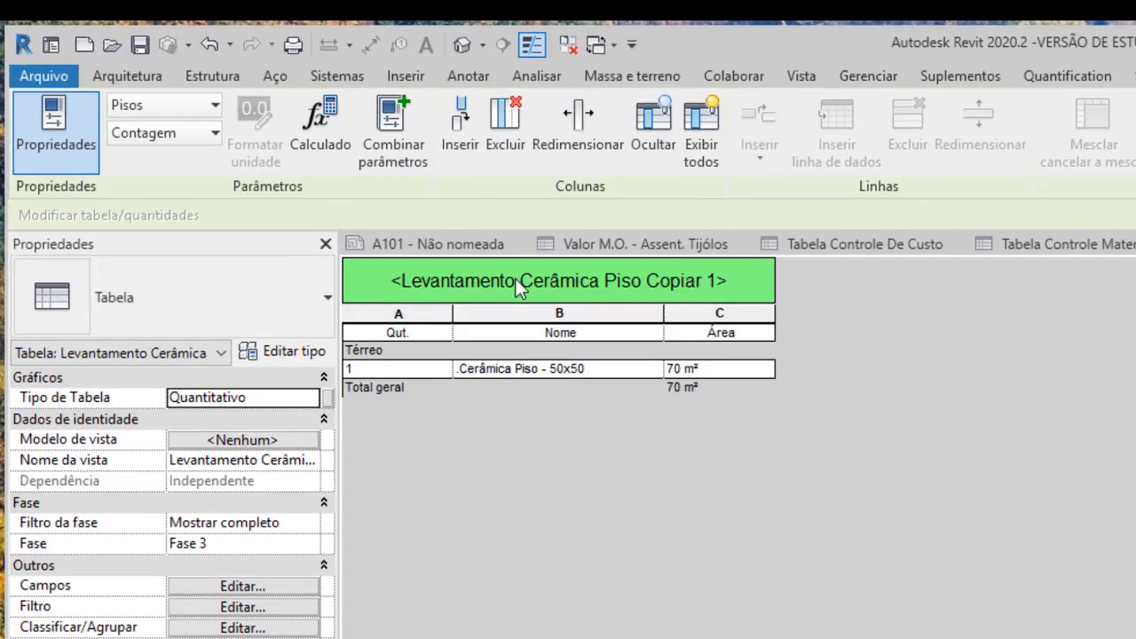
Rename the duplicated schedule's title to Custo Cerâmica Piso.
{"action": "left_click", "coordinate": [515, 280]}
{"action": "left_click", "coordinate": [515, 280]}
{"action": "double_click", "coordinate": [462, 270]}
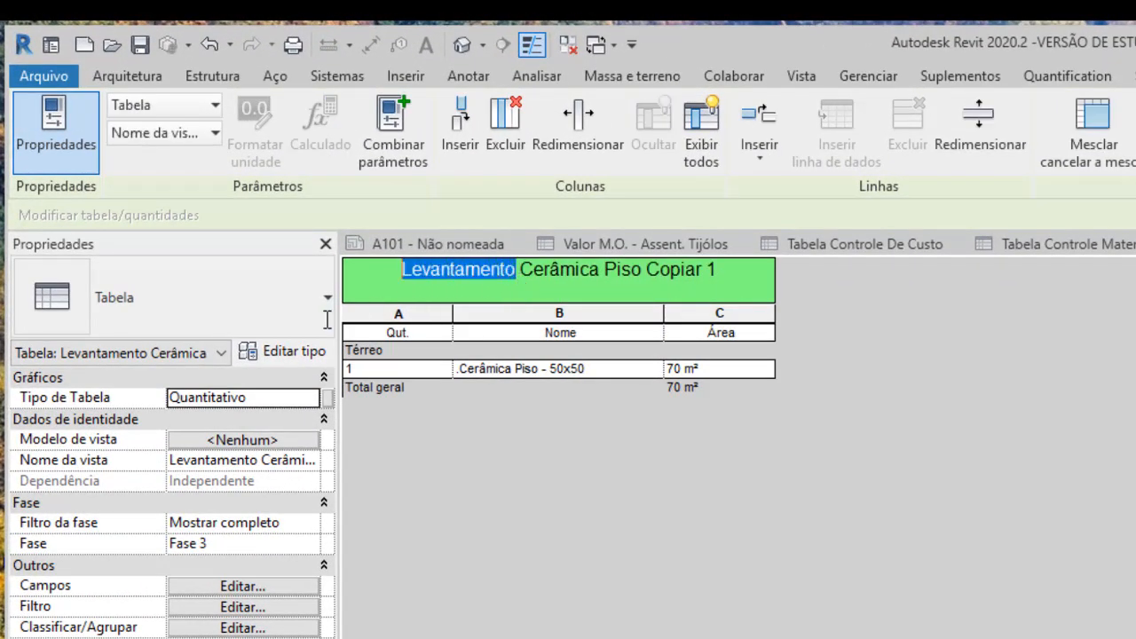
{"action": "type", "text": "Custo"}
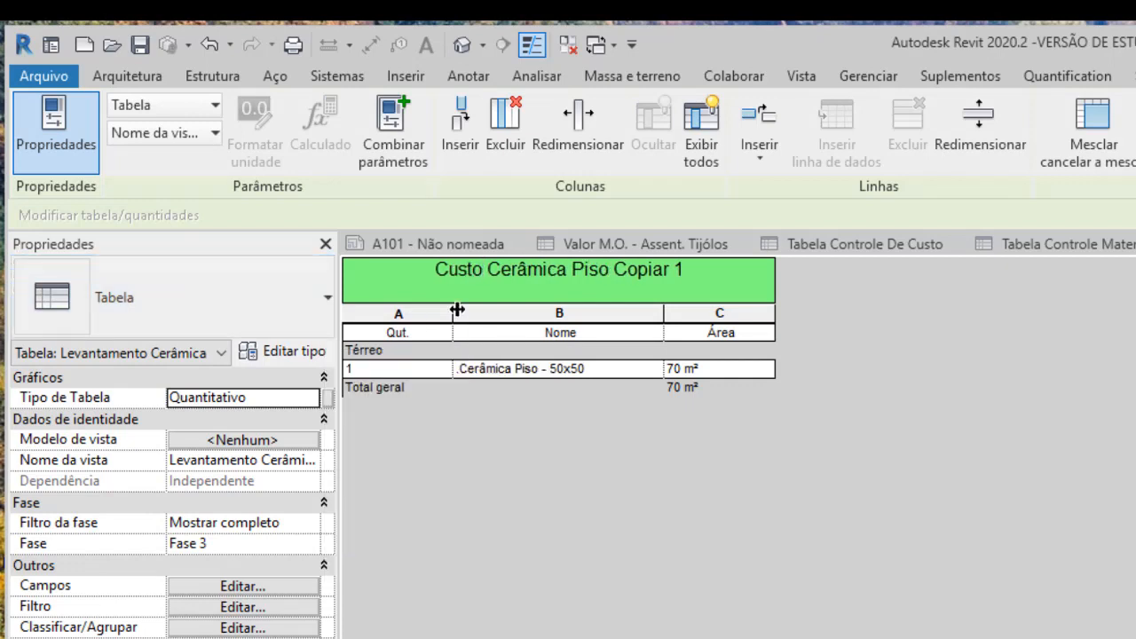
{"action": "left_click_drag", "start_coordinate": [697, 270], "coordinate": [611, 268]}
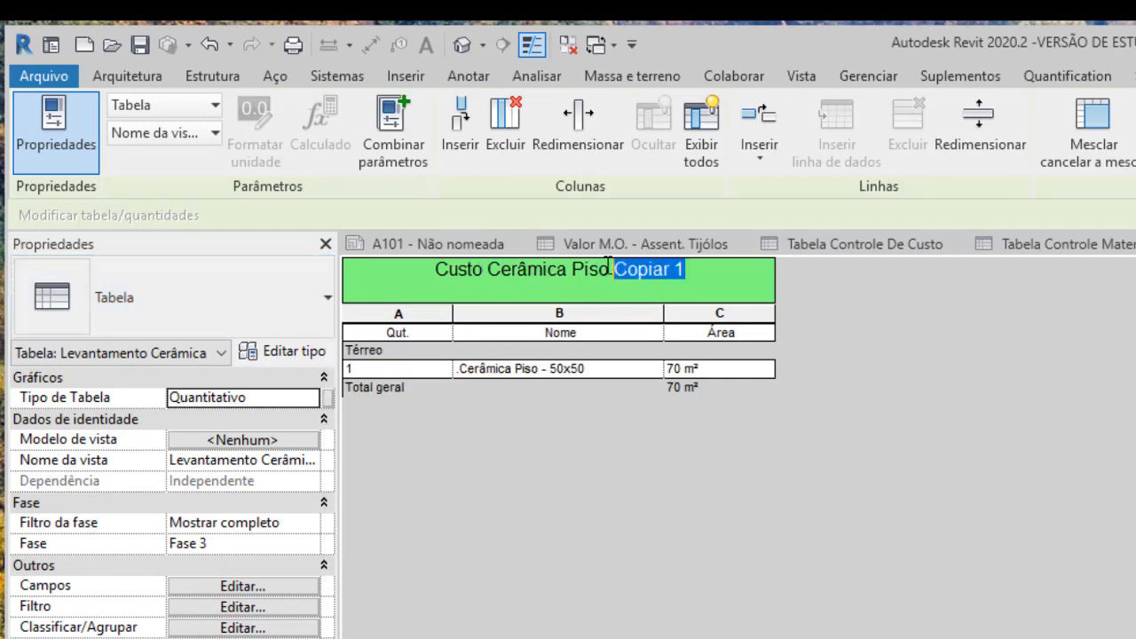
{"action": "key", "text": "BackSpace"}
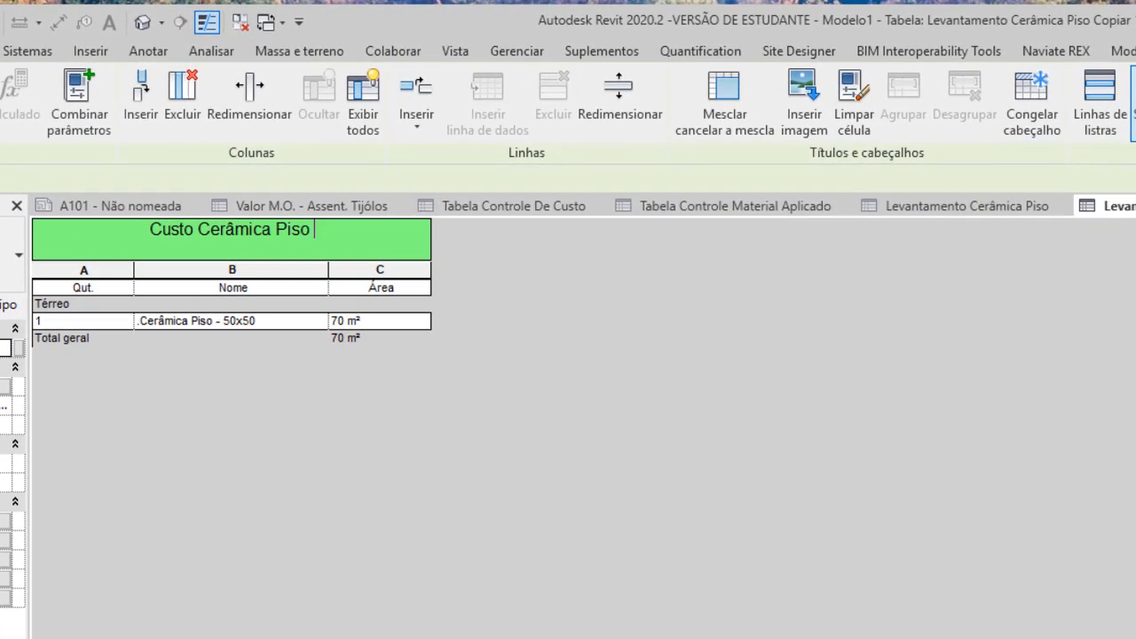
Change the shading of the Custo Cerâmica Piso title to cyan.
{"action": "left_click", "coordinate": [1133, 99]}
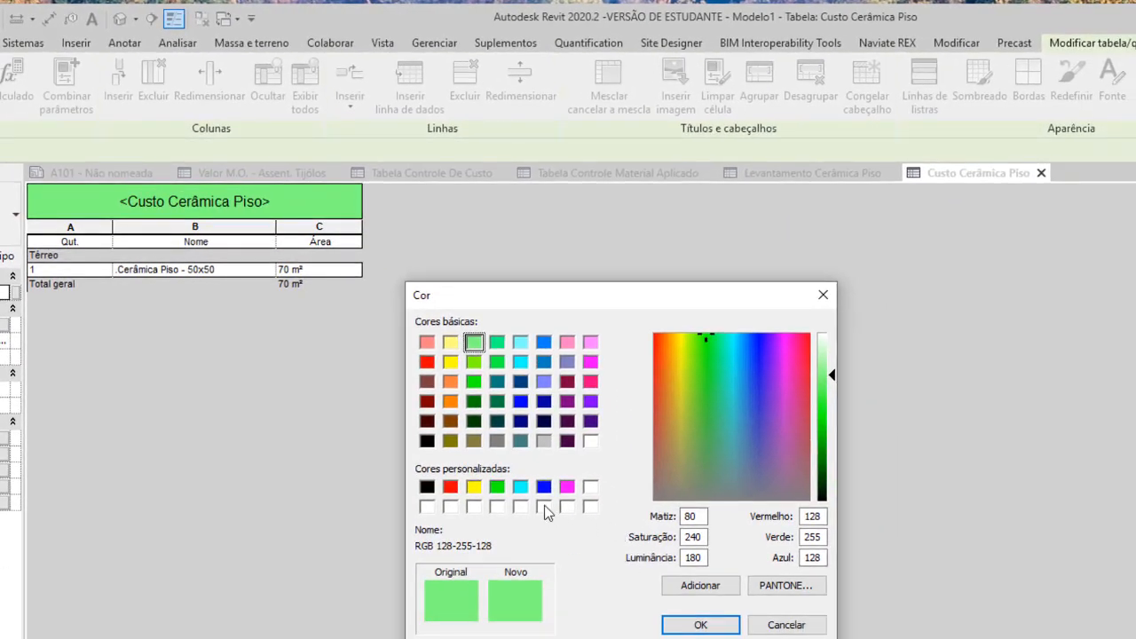
{"action": "left_click", "coordinate": [520, 486]}
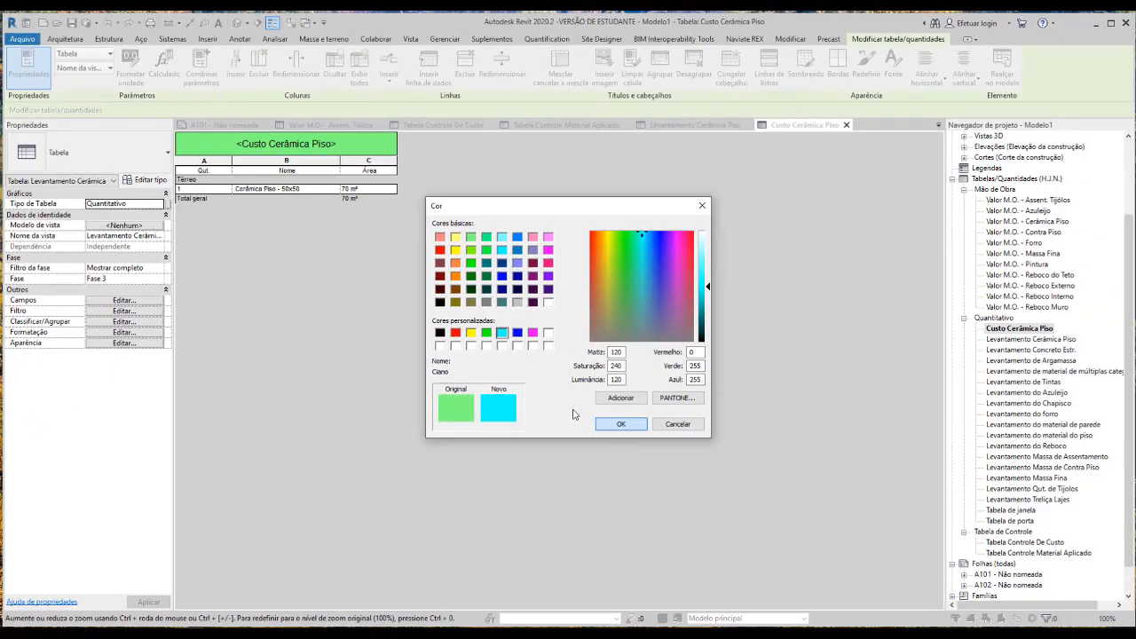
{"action": "left_click", "coordinate": [621, 424]}
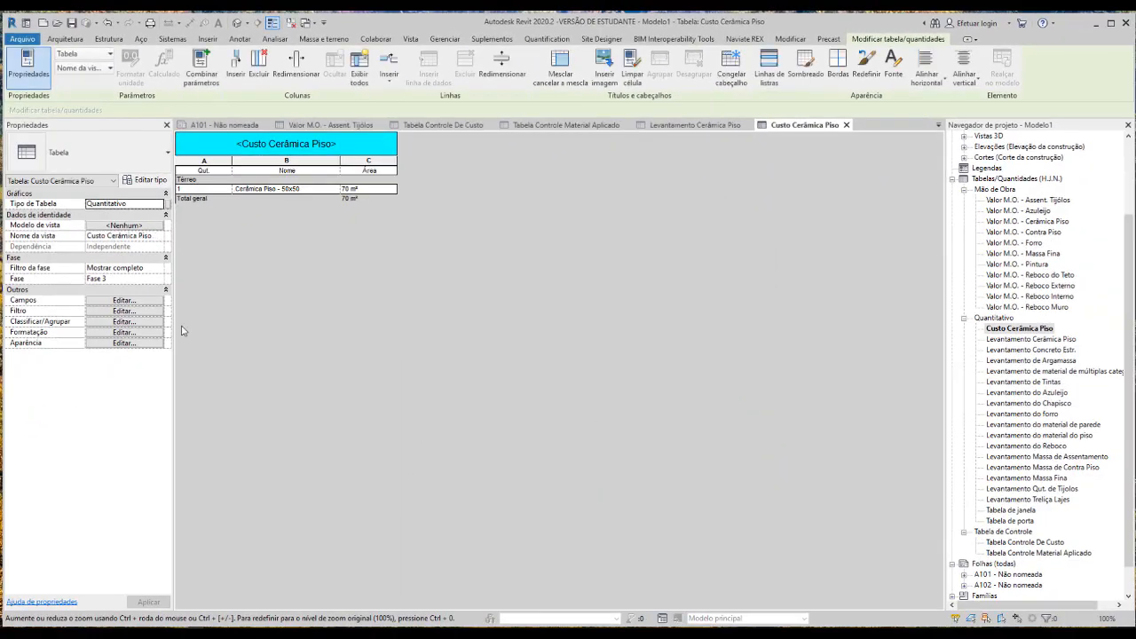
Add the Material: Custo field to the scheduled fields of Custo Cerâmica Piso.
{"action": "left_click", "coordinate": [140, 302]}
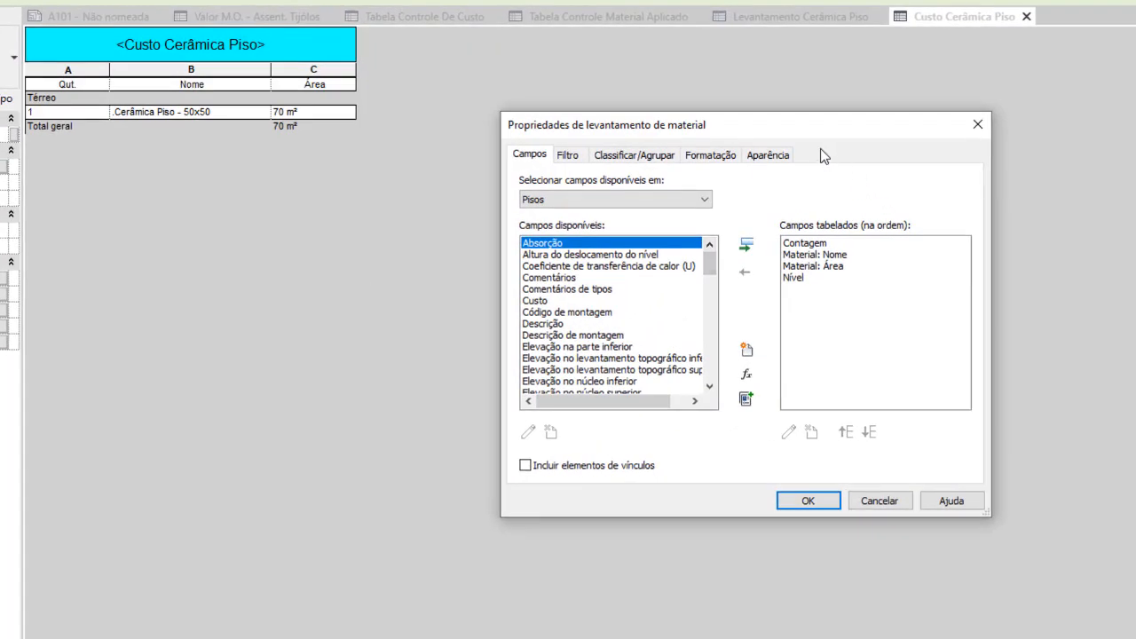
{"action": "left_click_drag", "start_coordinate": [804, 132], "coordinate": [697, 132]}
{"action": "scroll", "coordinate": [424, 273], "scroll_direction": "down", "scroll_amount": 9}
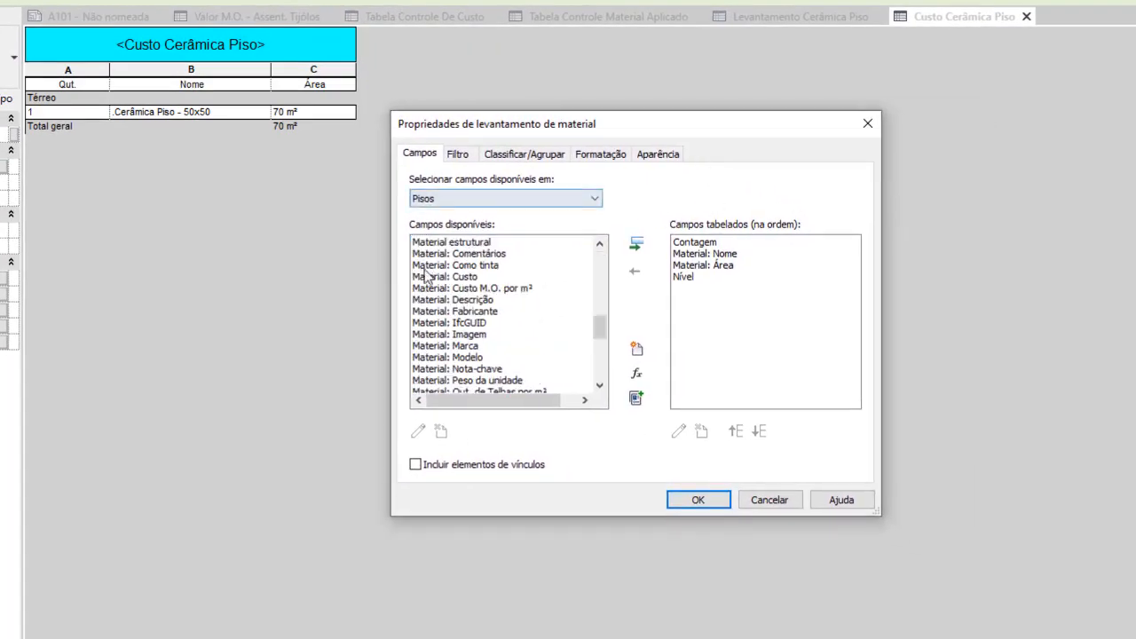
{"action": "left_click", "coordinate": [448, 279]}
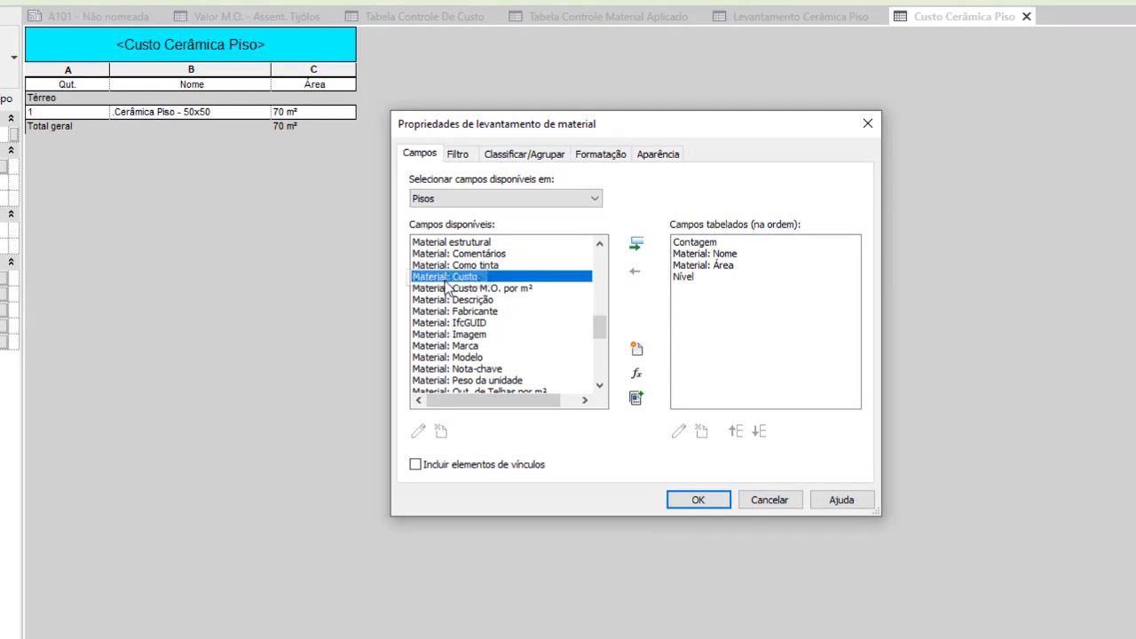
{"action": "left_click", "coordinate": [635, 243]}
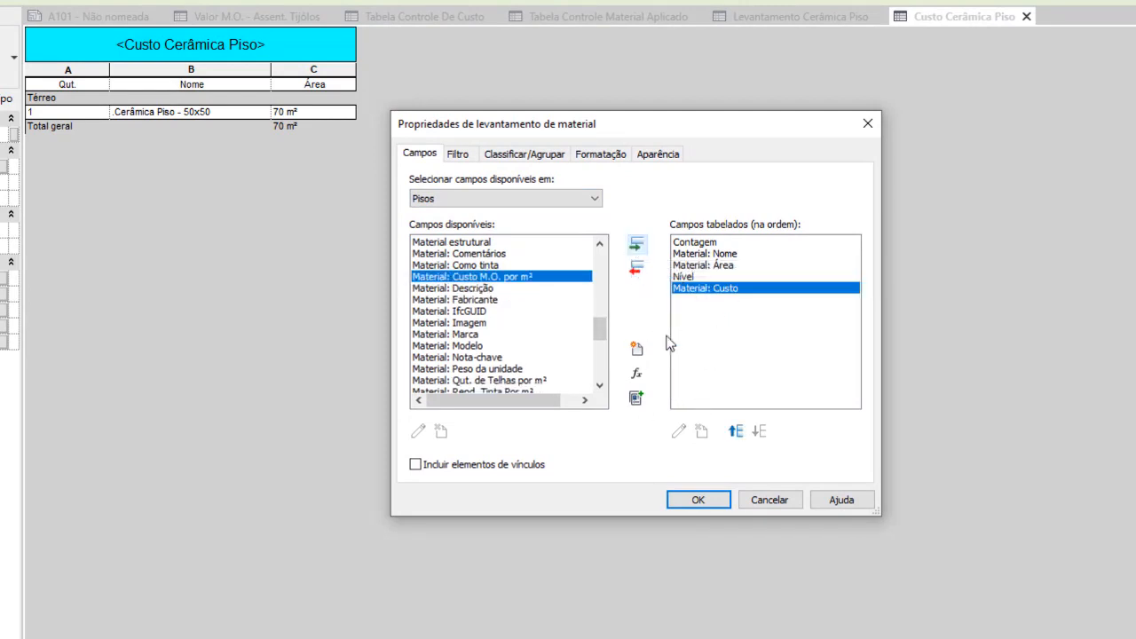
Start a calculated field named Vlr. Total in Custo Cerâmica Piso and set its type to Moeda.
{"action": "left_click", "coordinate": [633, 373]}
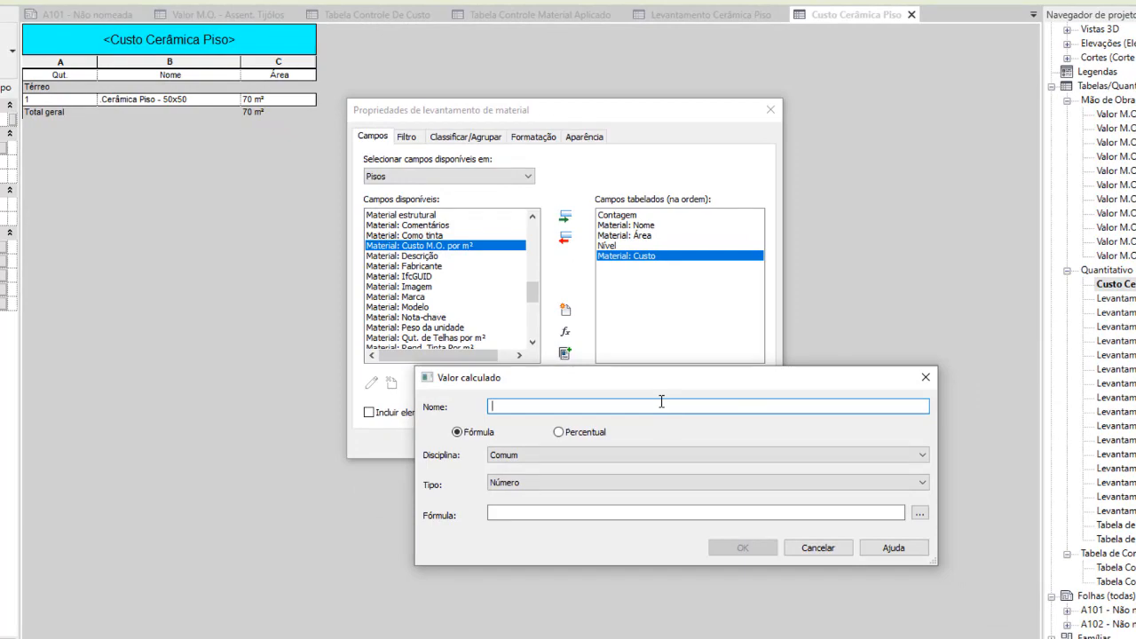
{"action": "type", "text": "Vlr. Total"}
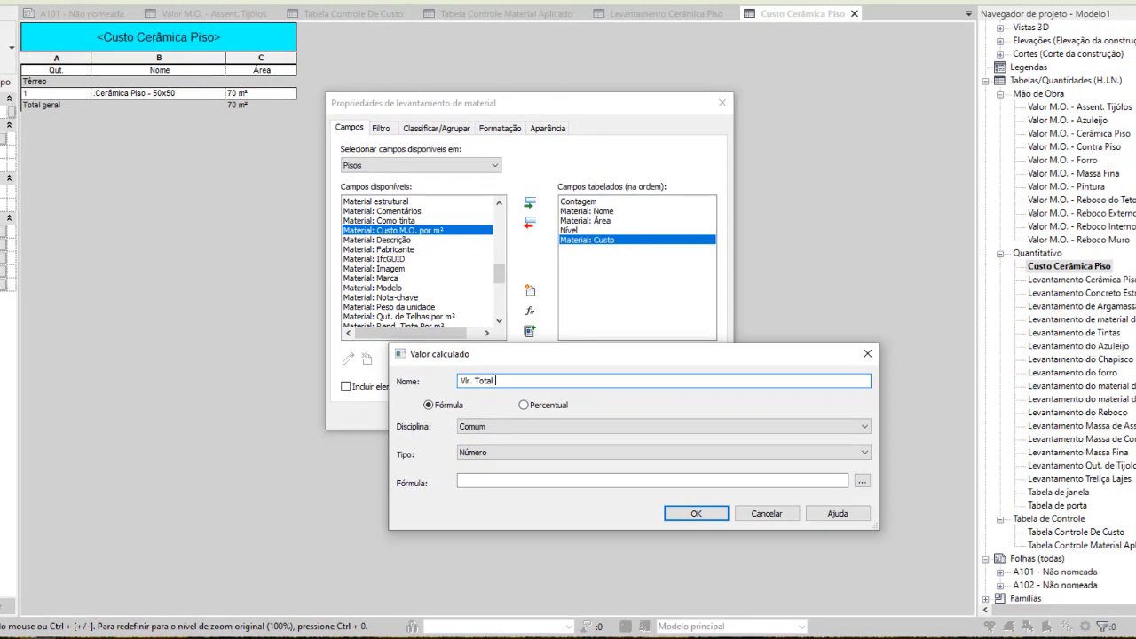
{"action": "left_click", "coordinate": [863, 453]}
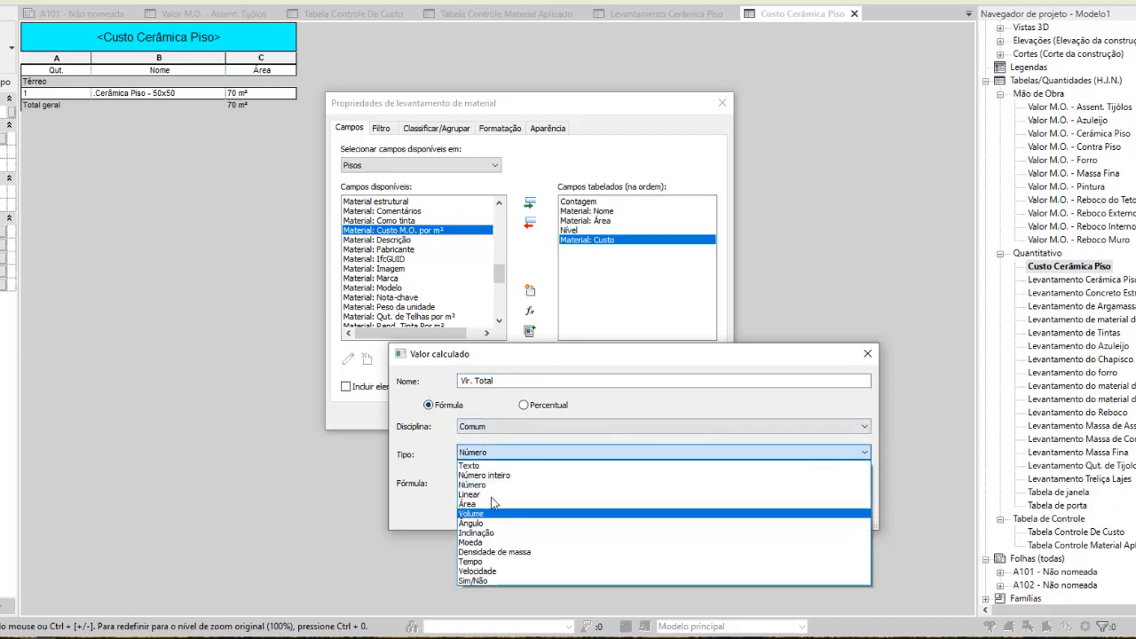
{"action": "left_click", "coordinate": [480, 540]}
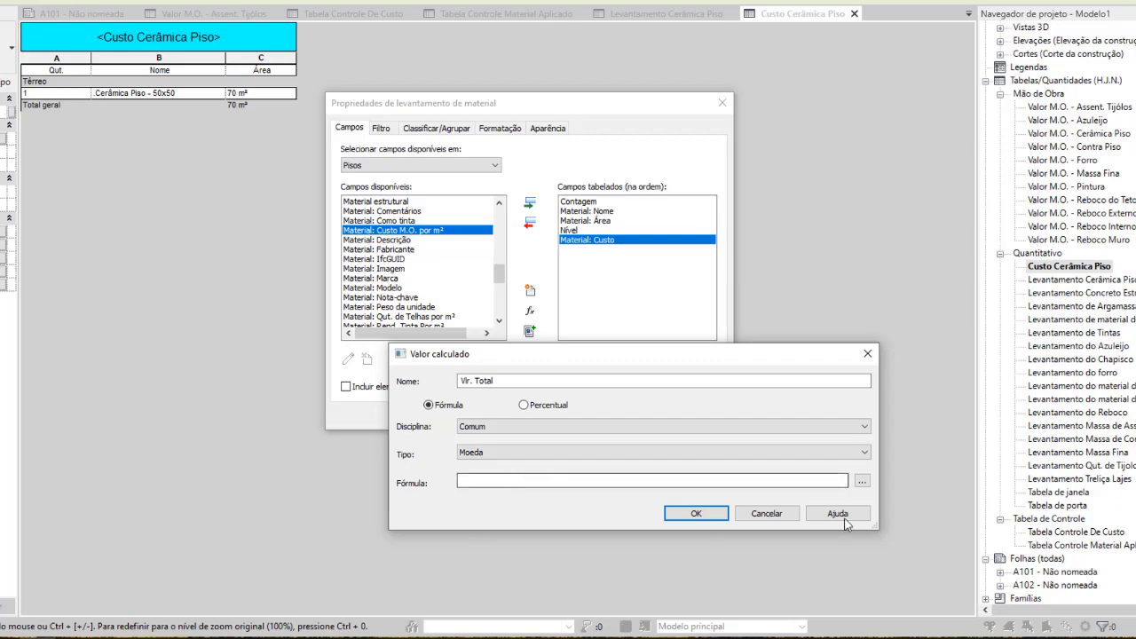
Define the Vlr. Total formula as Material: Área/1*Material: Custo and add the field to the schedule.
{"action": "left_click", "coordinate": [861, 481]}
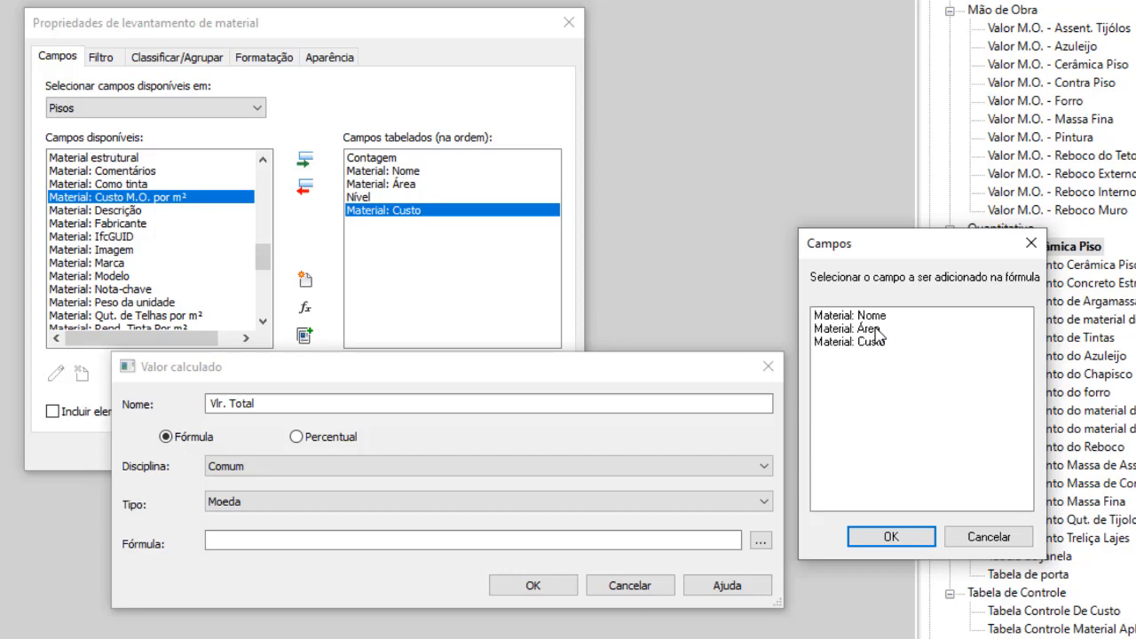
{"action": "left_click", "coordinate": [877, 330]}
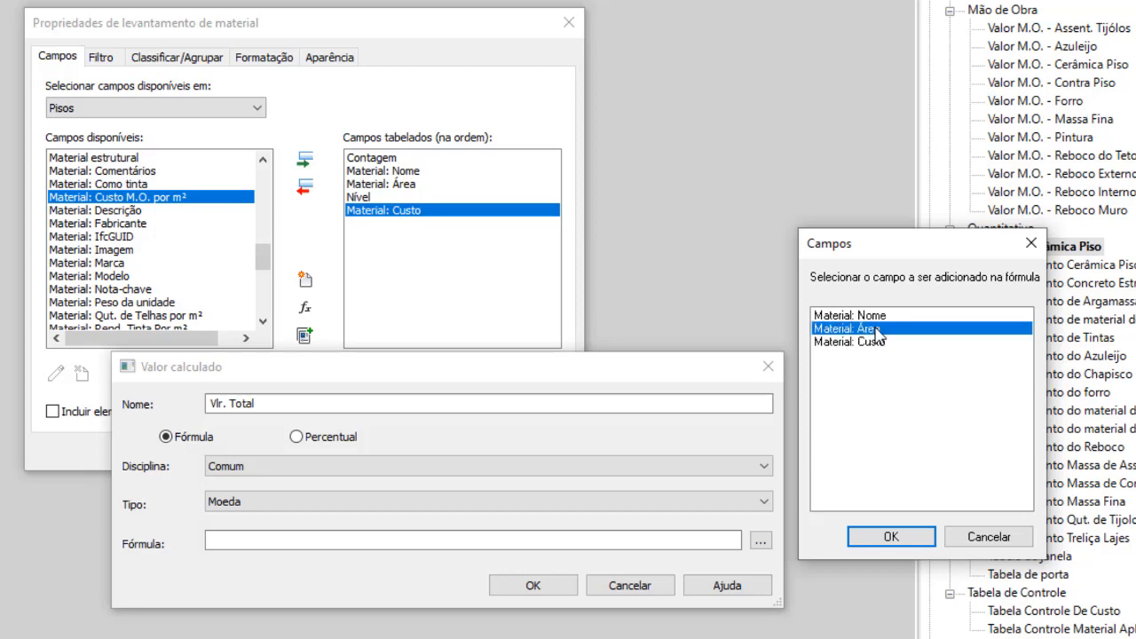
{"action": "left_click", "coordinate": [887, 536]}
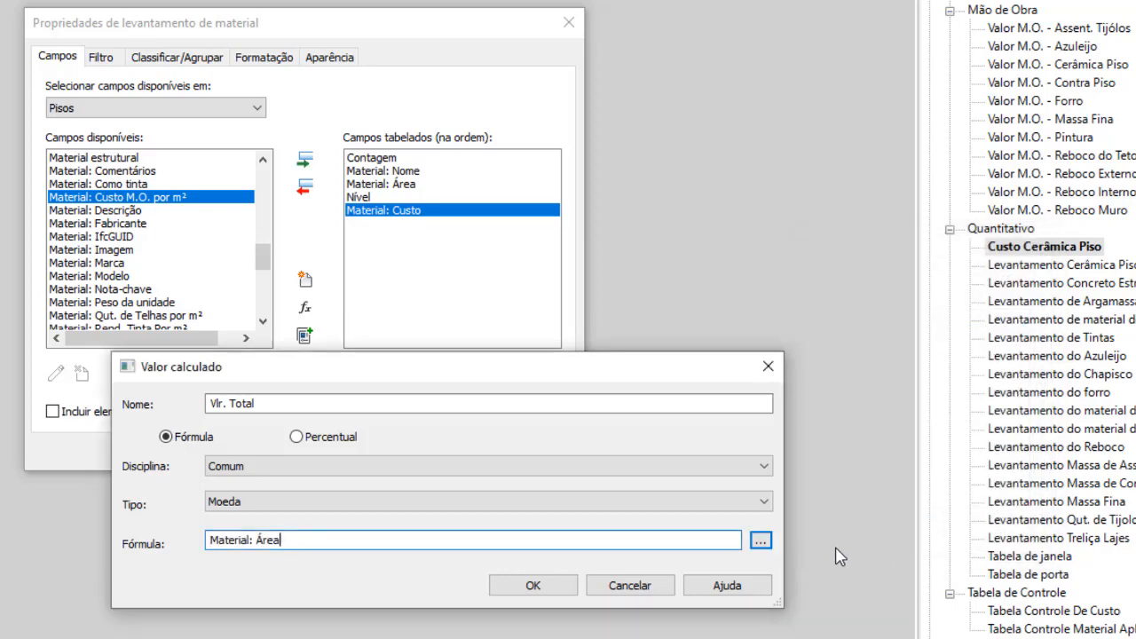
{"action": "type", "text": "/1*"}
{"action": "left_click", "coordinate": [761, 541]}
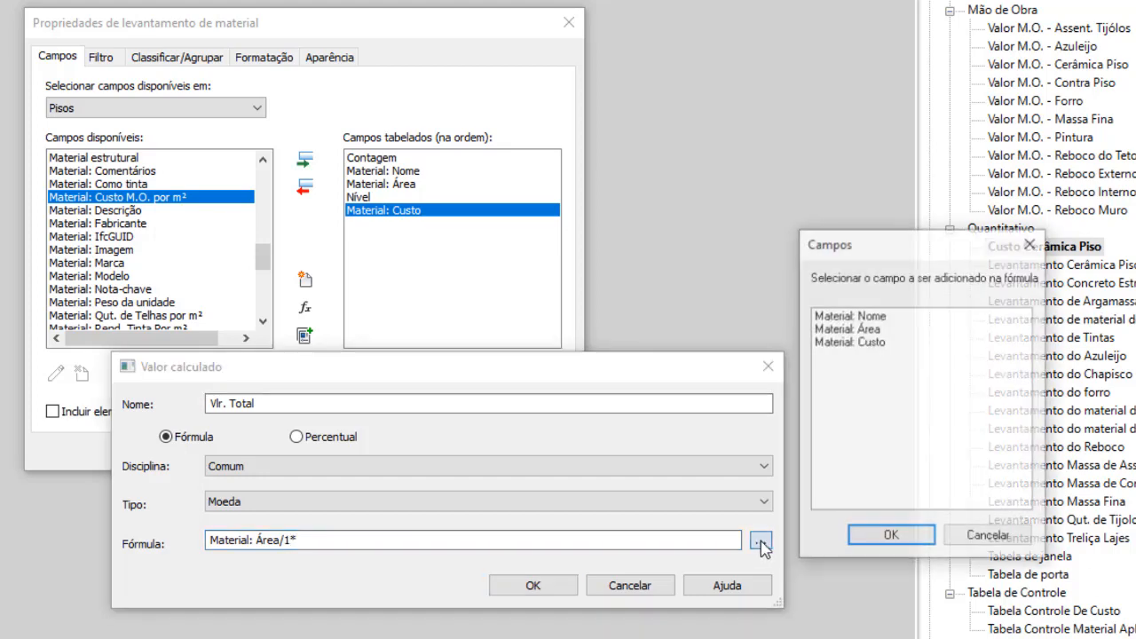
{"action": "left_click", "coordinate": [880, 342]}
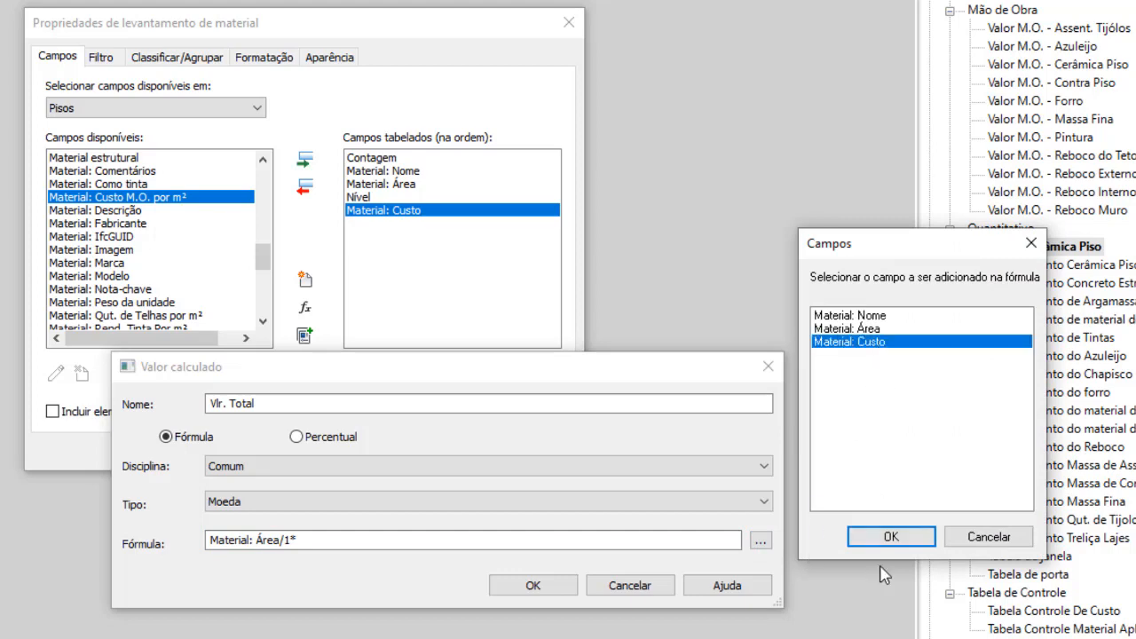
{"action": "left_click", "coordinate": [891, 537]}
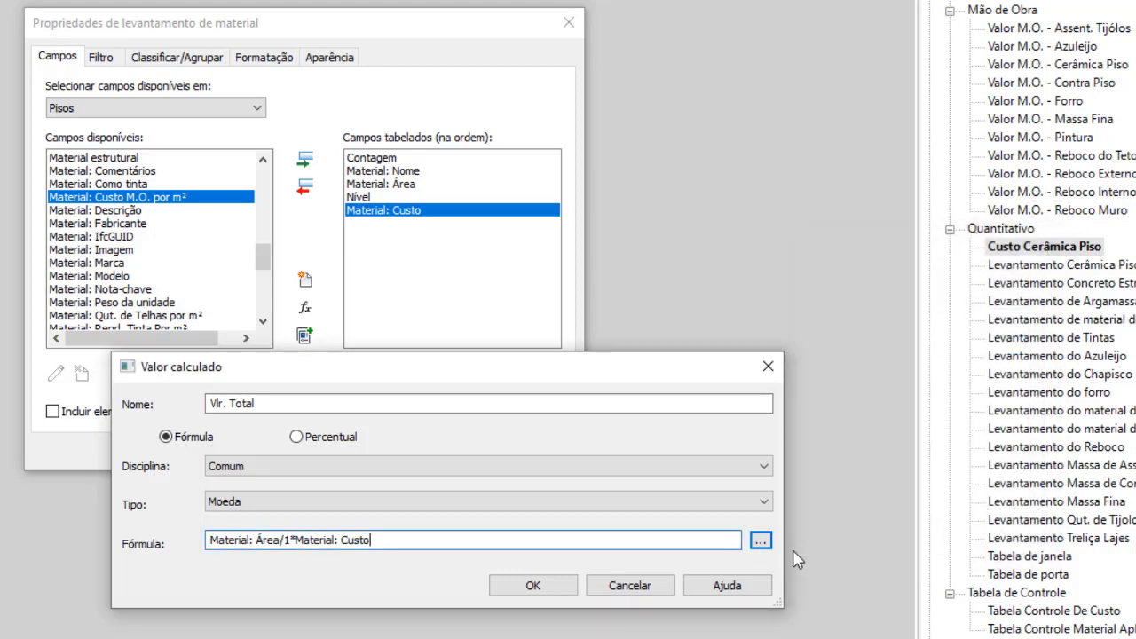
{"action": "left_click", "coordinate": [533, 586]}
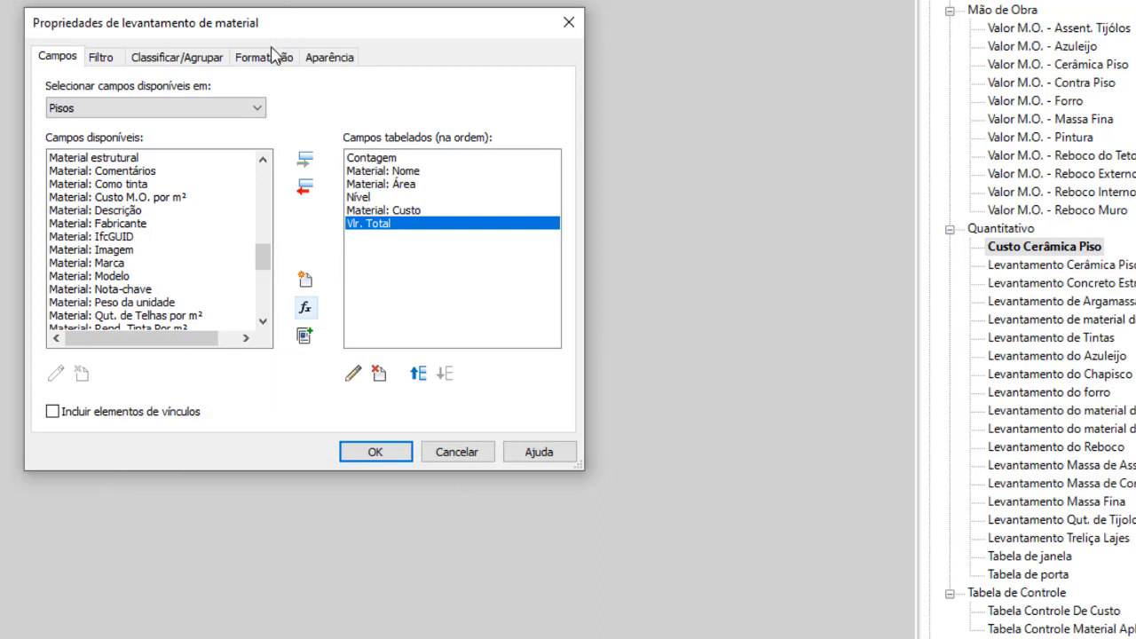
Format the Vlr. Total field with Calcular os totais and apply the takeoff properties.
{"action": "left_click", "coordinate": [267, 56]}
{"action": "left_click", "coordinate": [75, 172]}
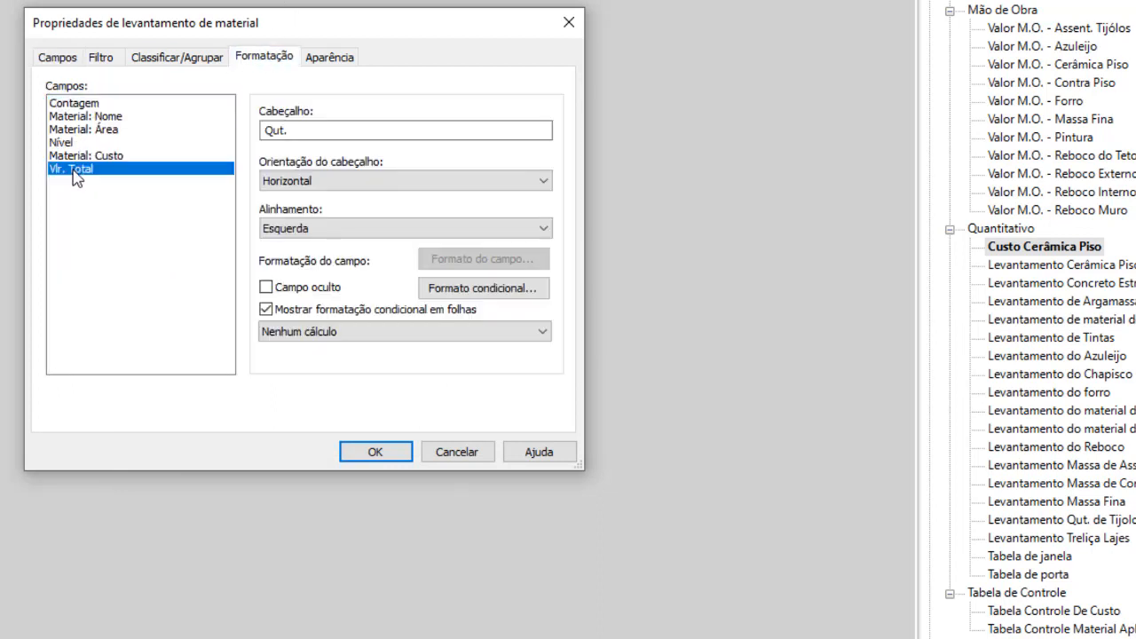
{"action": "left_click", "coordinate": [543, 333]}
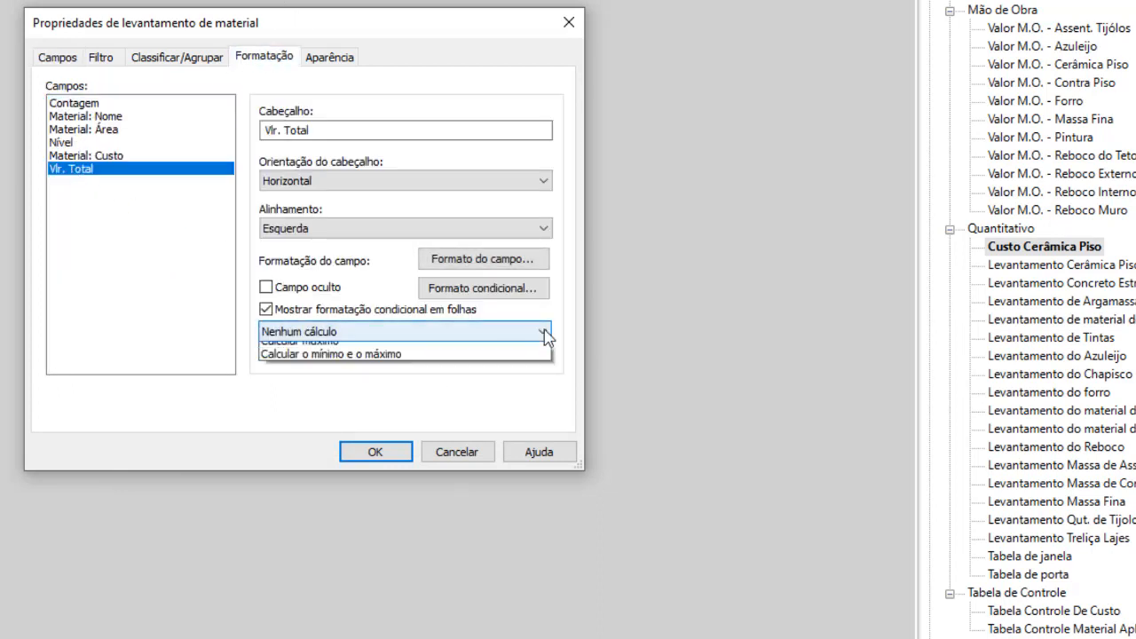
{"action": "left_click", "coordinate": [321, 356]}
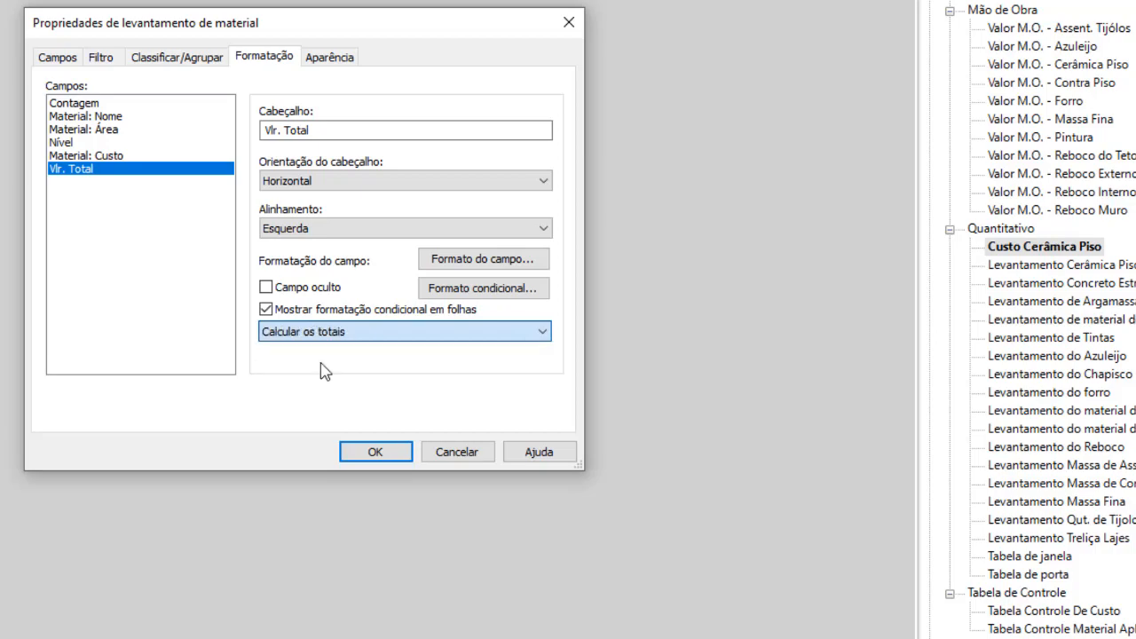
{"action": "left_click", "coordinate": [165, 57]}
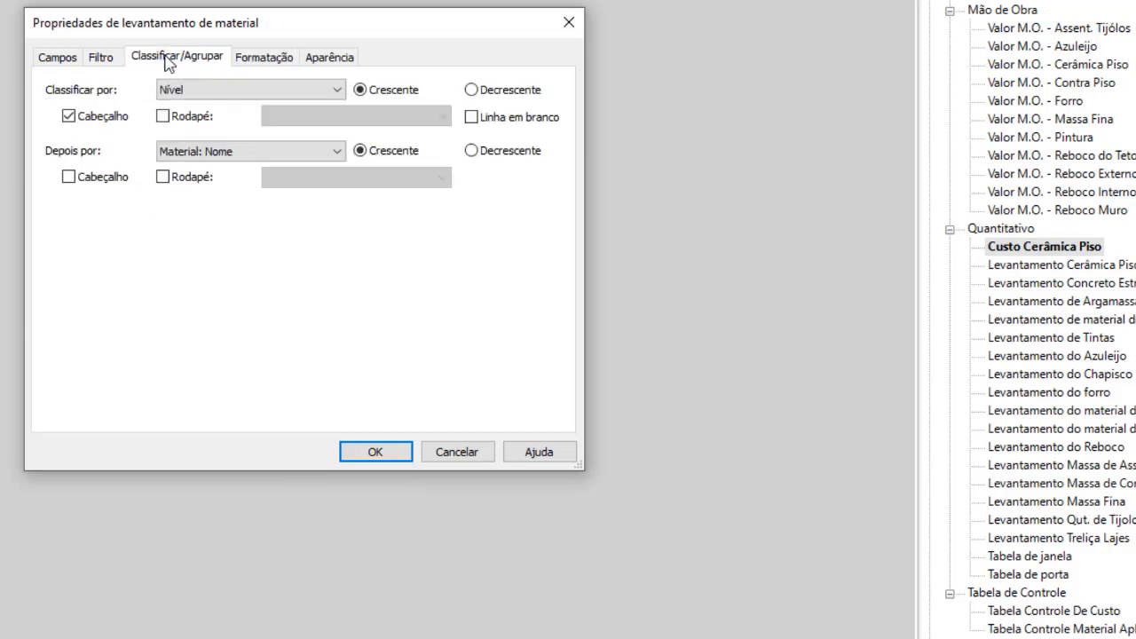
{"action": "left_click", "coordinate": [376, 452]}
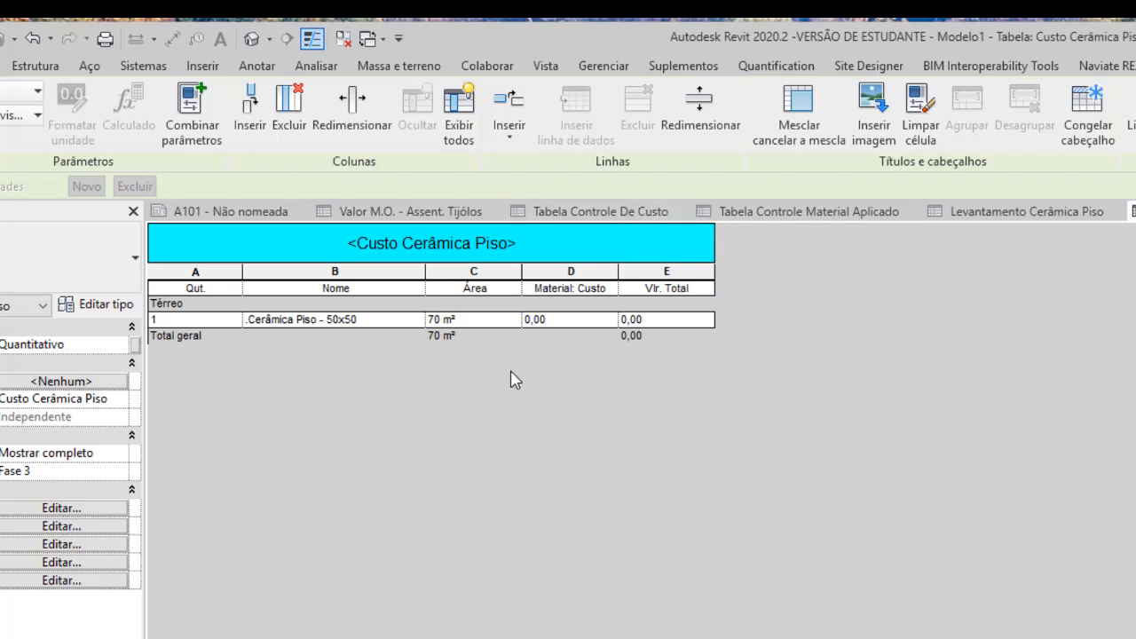
In Tabela Controle De Custo, set the Material: Custo of .Cerâmica Piso - 50x50 to 25.
{"action": "left_click", "coordinate": [618, 211]}
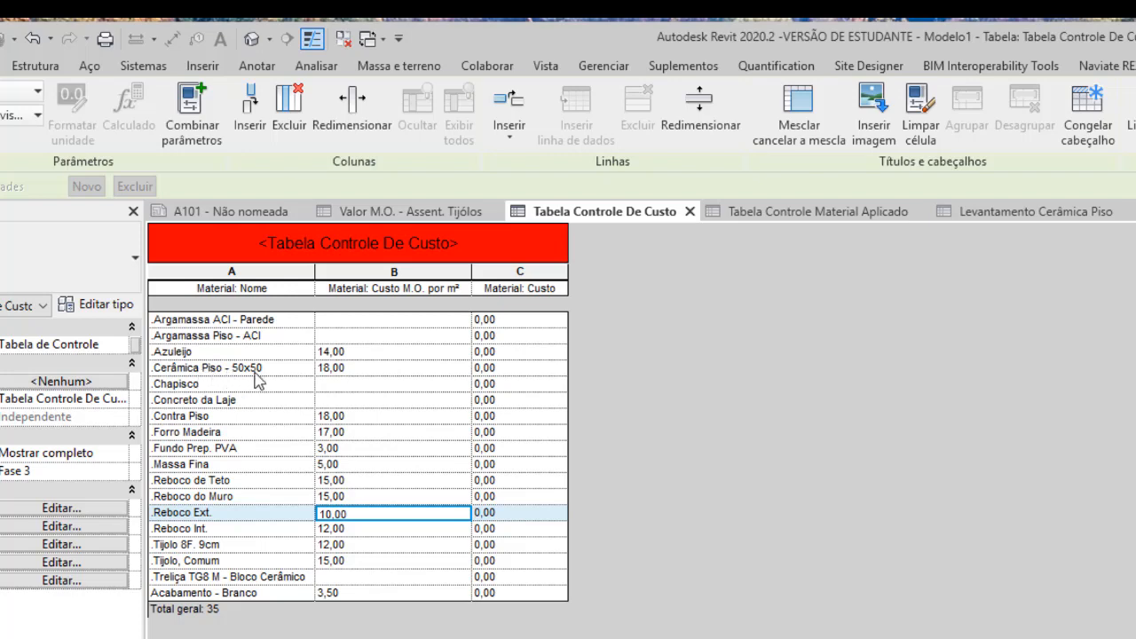
{"action": "left_click", "coordinate": [503, 368]}
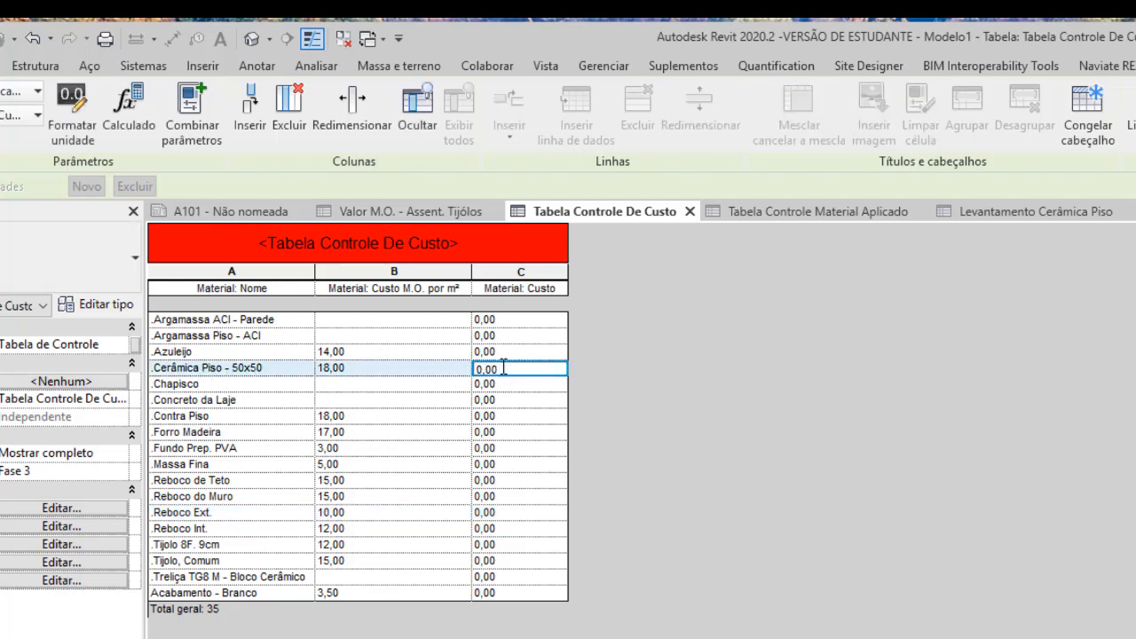
{"action": "left_click_drag", "start_coordinate": [503, 369], "coordinate": [391, 378]}
{"action": "type", "text": "25"}
{"action": "left_click", "coordinate": [464, 387]}
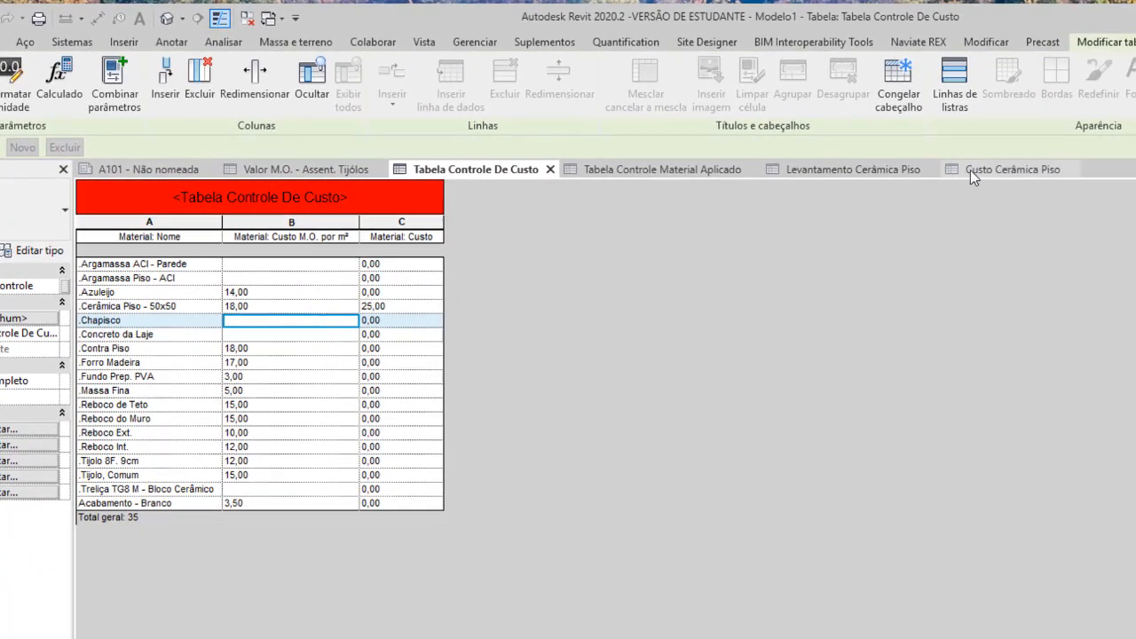
Return to the Custo Cerâmica Piso schedule and set its Tipo de Tabela to Custo de Materiais.
{"action": "left_click", "coordinate": [988, 171]}
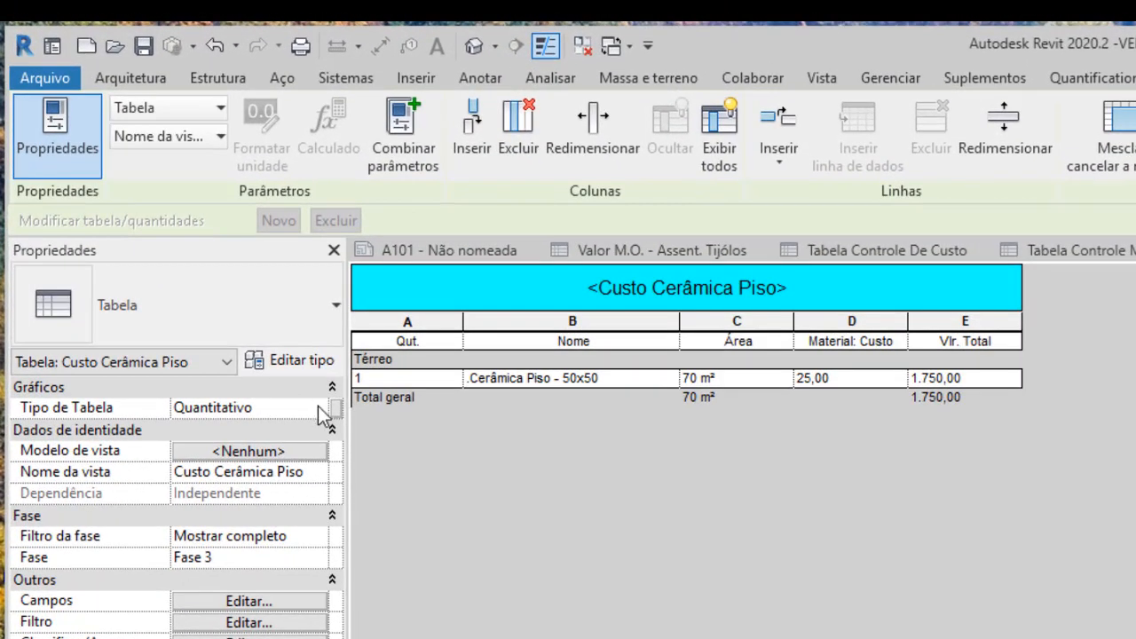
{"action": "left_click", "coordinate": [317, 406]}
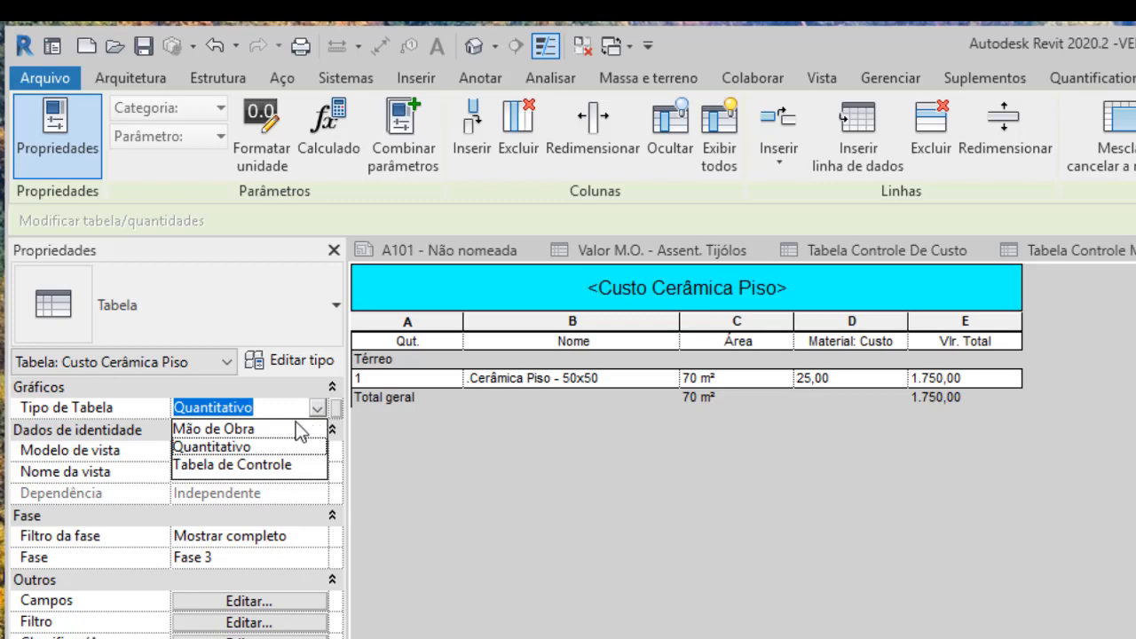
{"action": "left_click", "coordinate": [114, 431]}
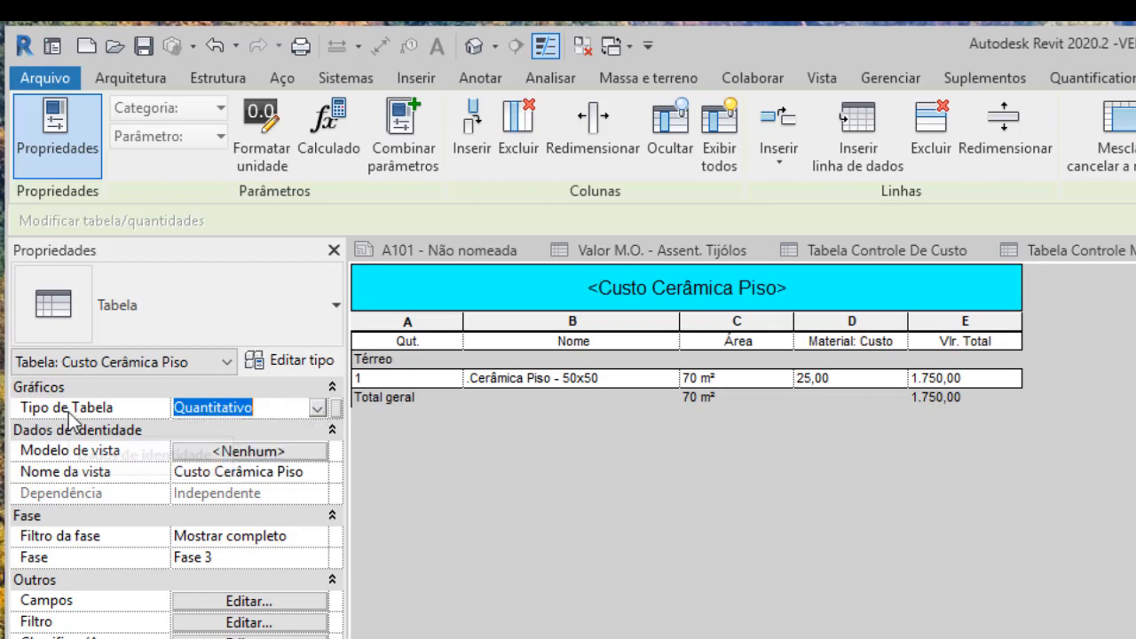
{"action": "type", "text": "Custo"}
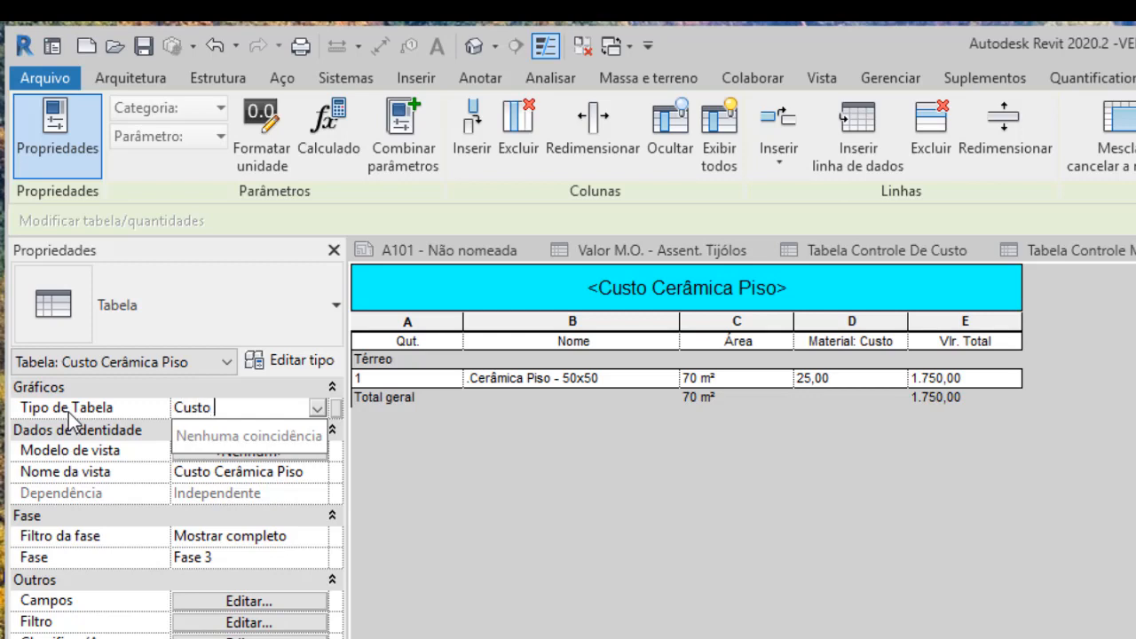
{"action": "type", "text": " de Ma"}
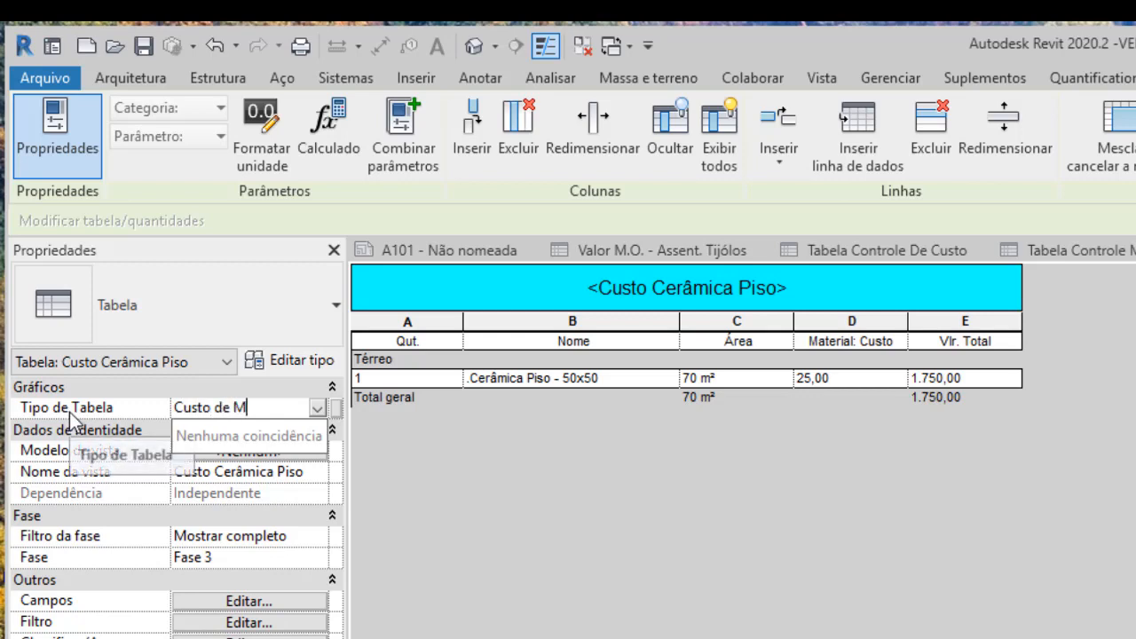
{"action": "type", "text": "teriais"}
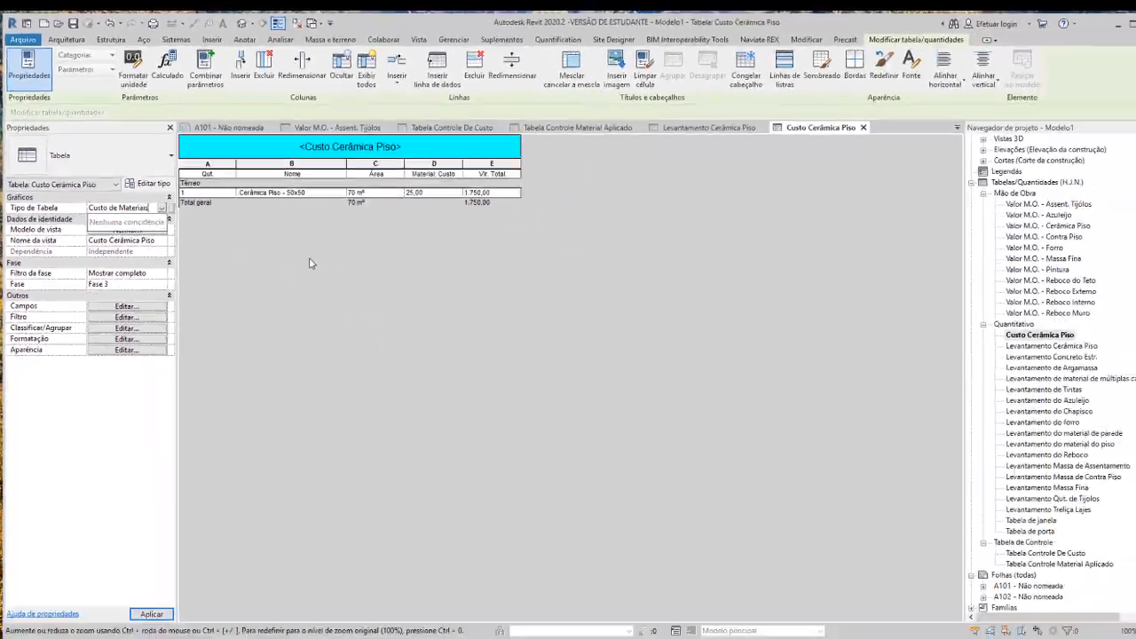
{"action": "left_click", "coordinate": [519, 439]}
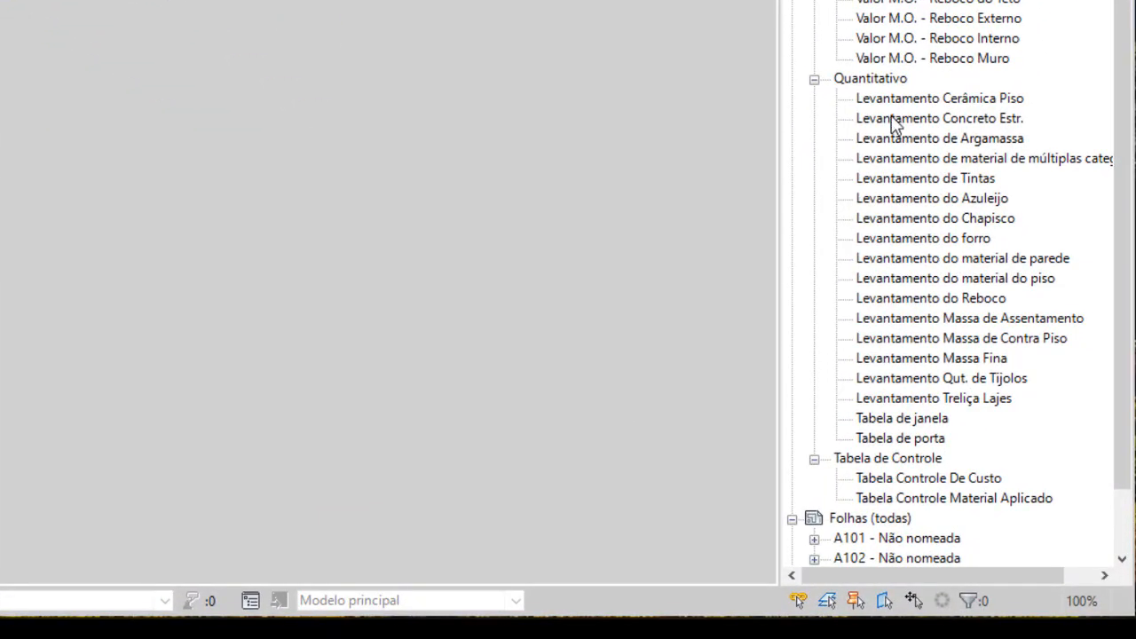
Duplicate the Levantamento Concreto Estr. schedule under Quantitativo.
{"action": "right_click", "coordinate": [893, 119]}
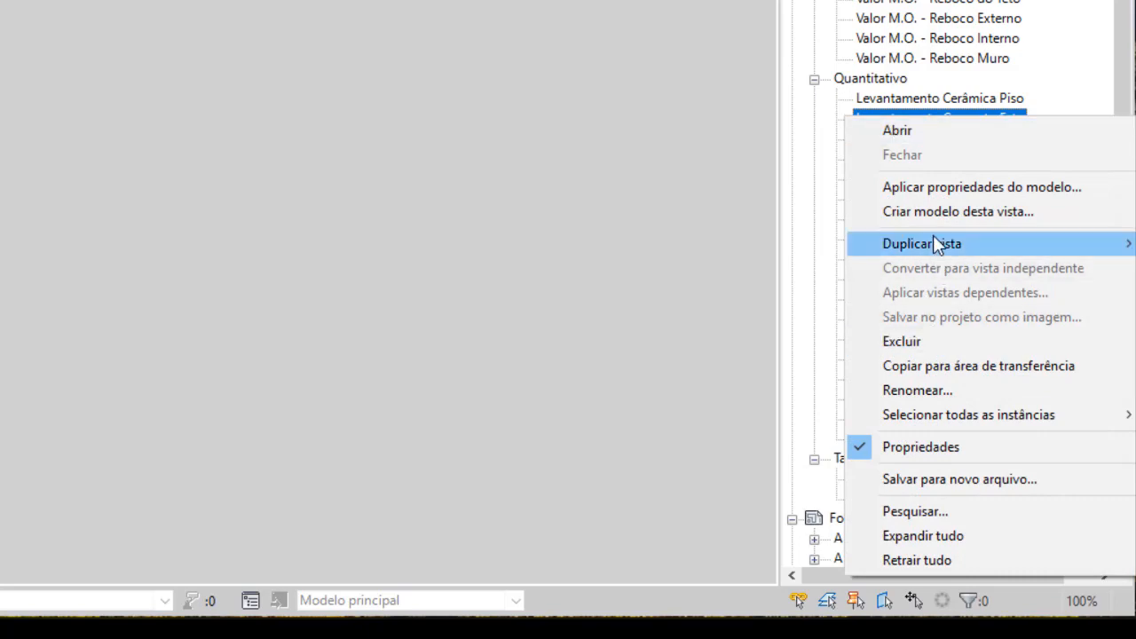
{"action": "mouse_move", "coordinate": [936, 244]}
{"action": "left_click", "coordinate": [666, 247]}
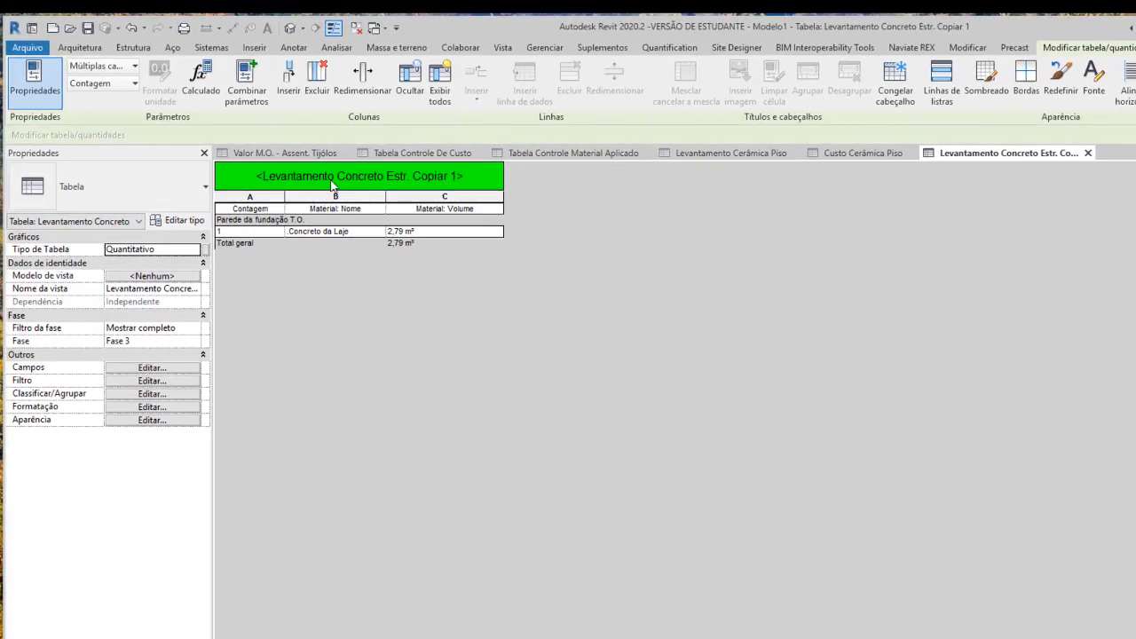
Rename the duplicated concrete schedule's title to Custo Concreto Estr.
{"action": "left_click", "coordinate": [332, 180]}
{"action": "left_click", "coordinate": [335, 173]}
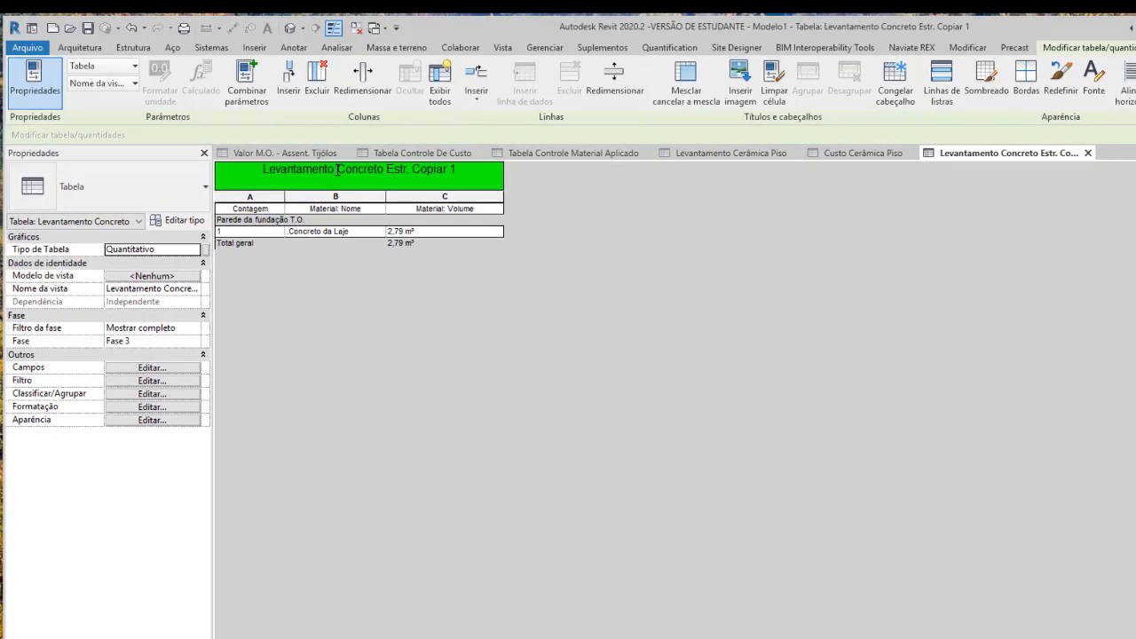
{"action": "left_click_drag", "start_coordinate": [338, 169], "coordinate": [210, 171]}
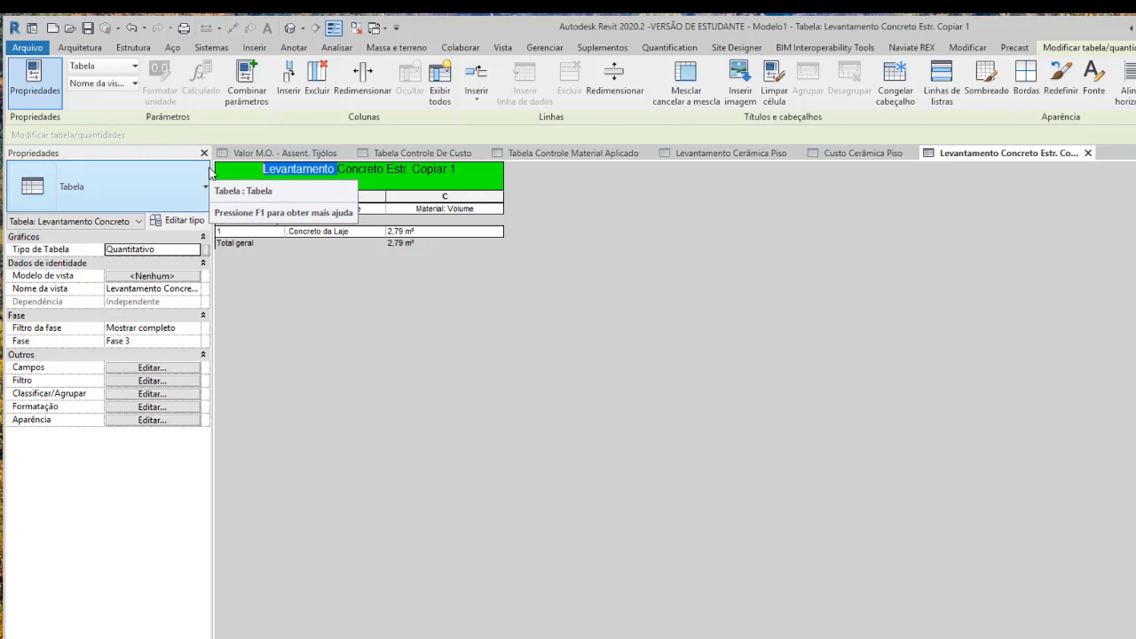
{"action": "type", "text": "Cust"}
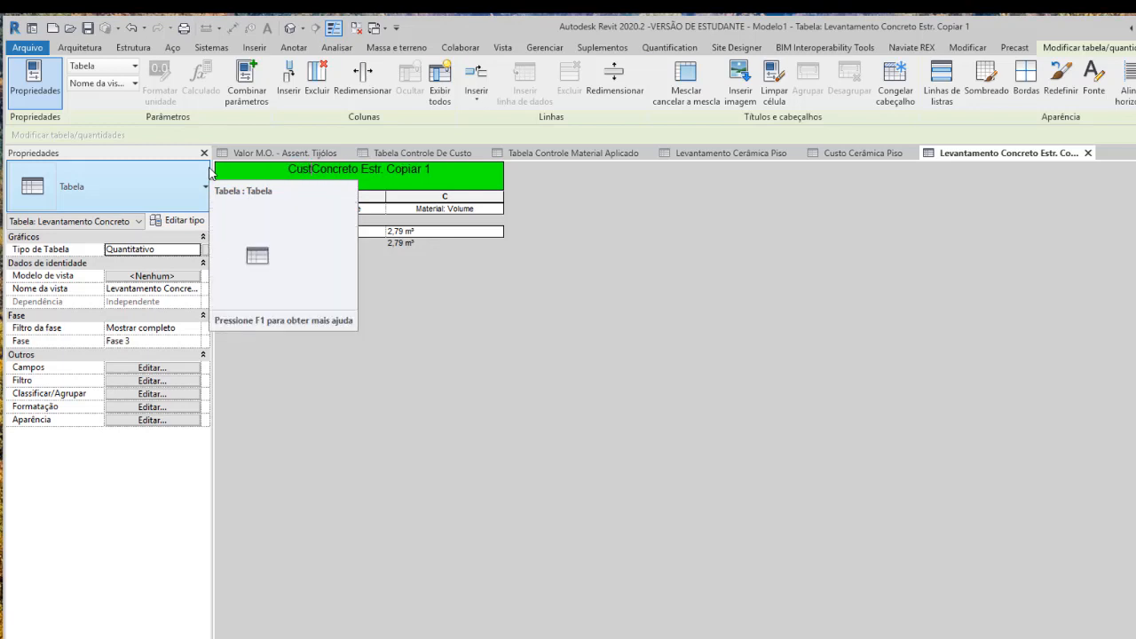
{"action": "type", "text": "o"}
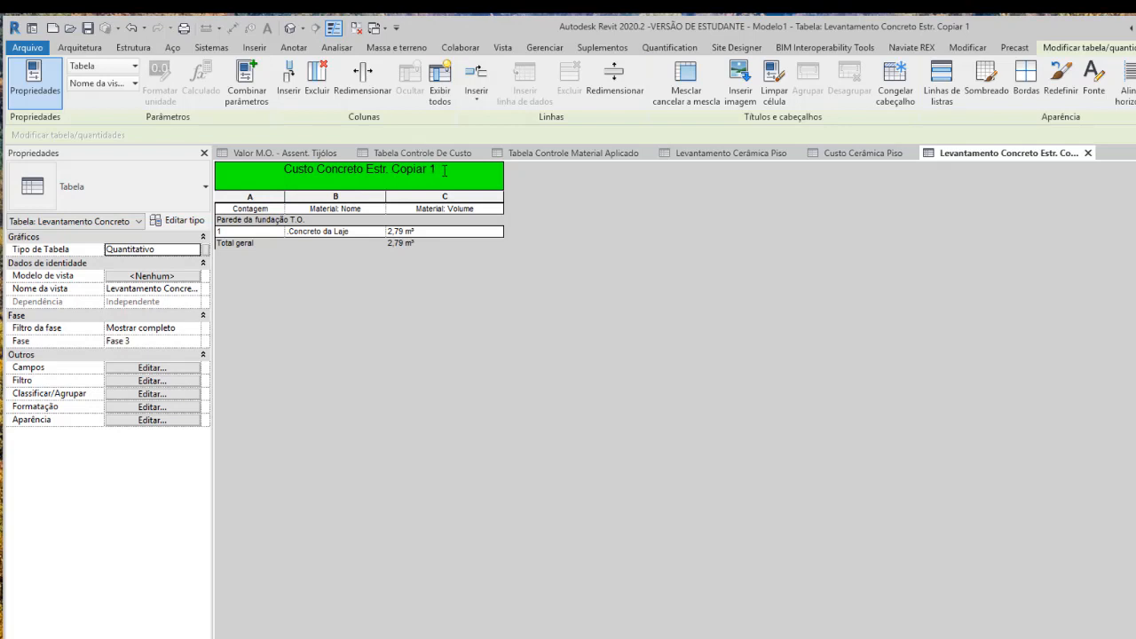
{"action": "left_click", "coordinate": [398, 174], "text": "shift"}
{"action": "key", "text": "BackSpace"}
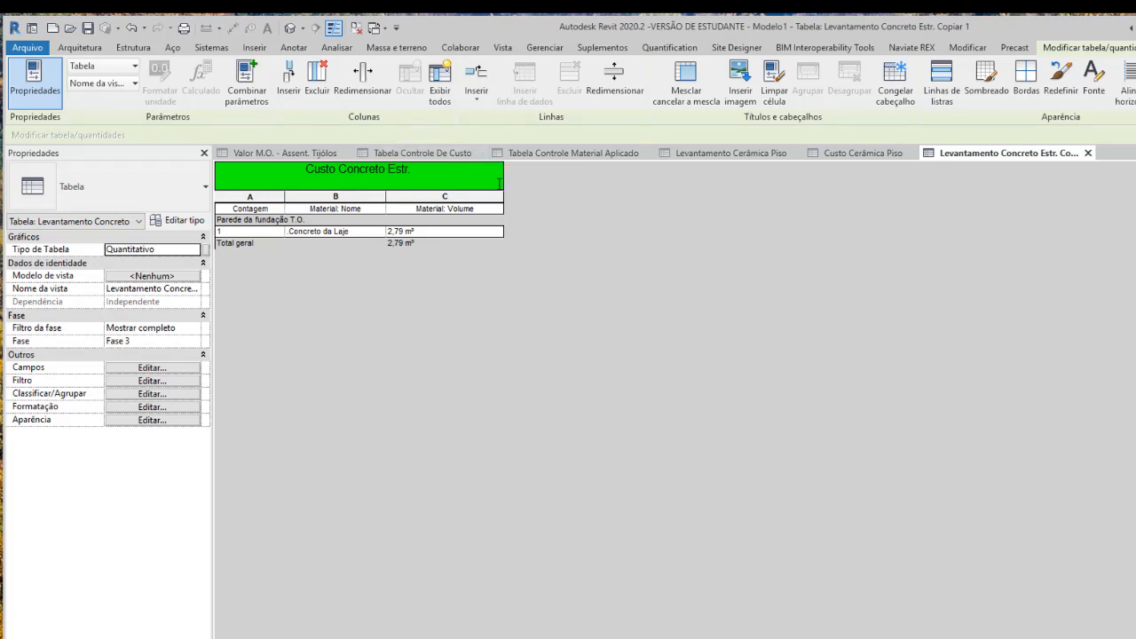
Change the shading of the Custo Concreto Estr. title to cyan.
{"action": "left_click", "coordinate": [985, 78]}
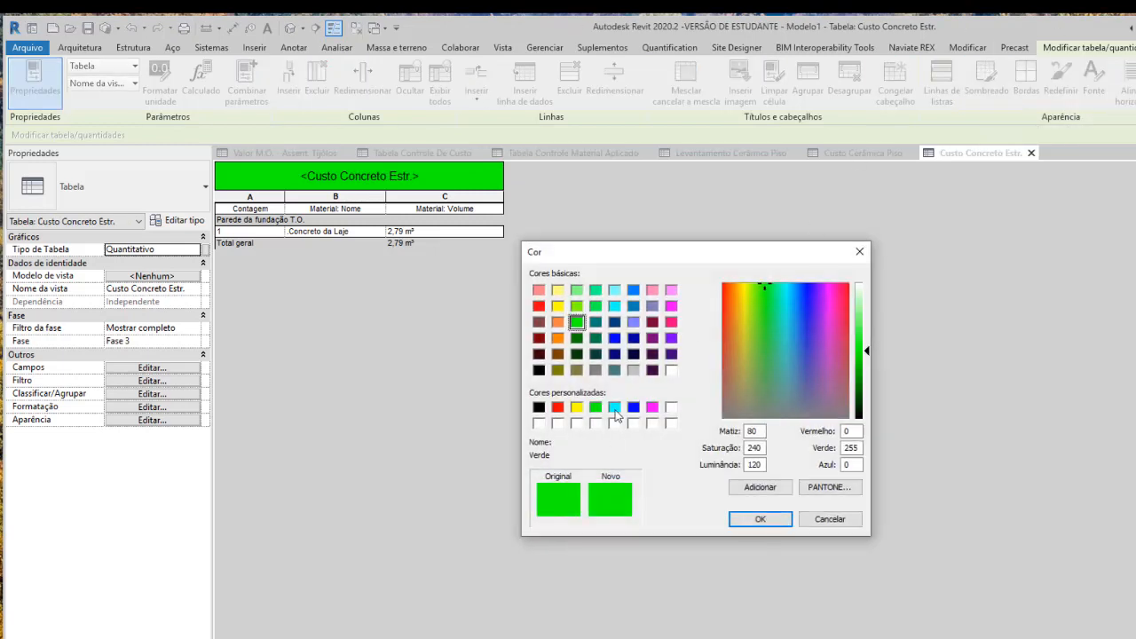
{"action": "left_click", "coordinate": [614, 407]}
{"action": "left_click", "coordinate": [756, 519]}
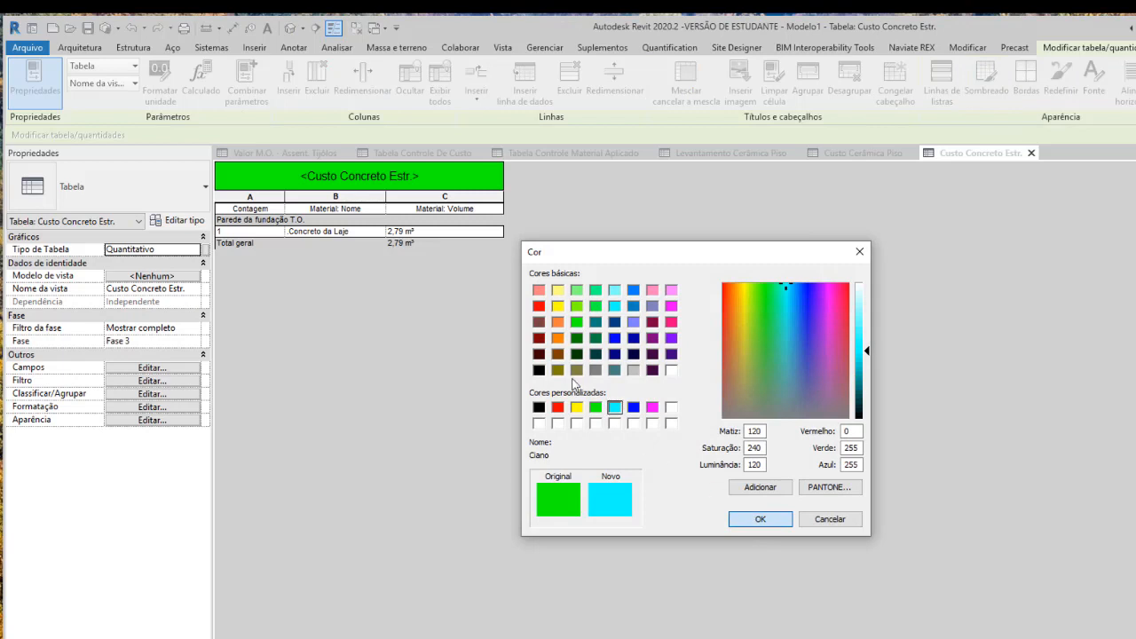
Add the Material: Custo field to the scheduled fields of the Custo Concreto Estr. schedule.
{"action": "left_click", "coordinate": [174, 369]}
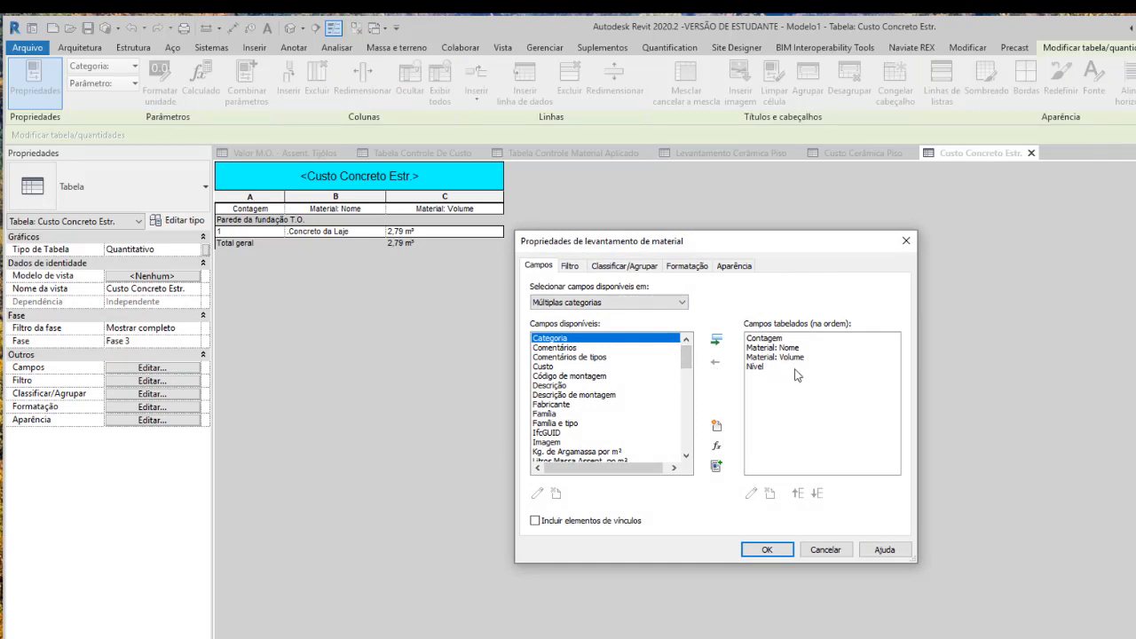
{"action": "left_click_drag", "start_coordinate": [686, 355], "coordinate": [686, 382]}
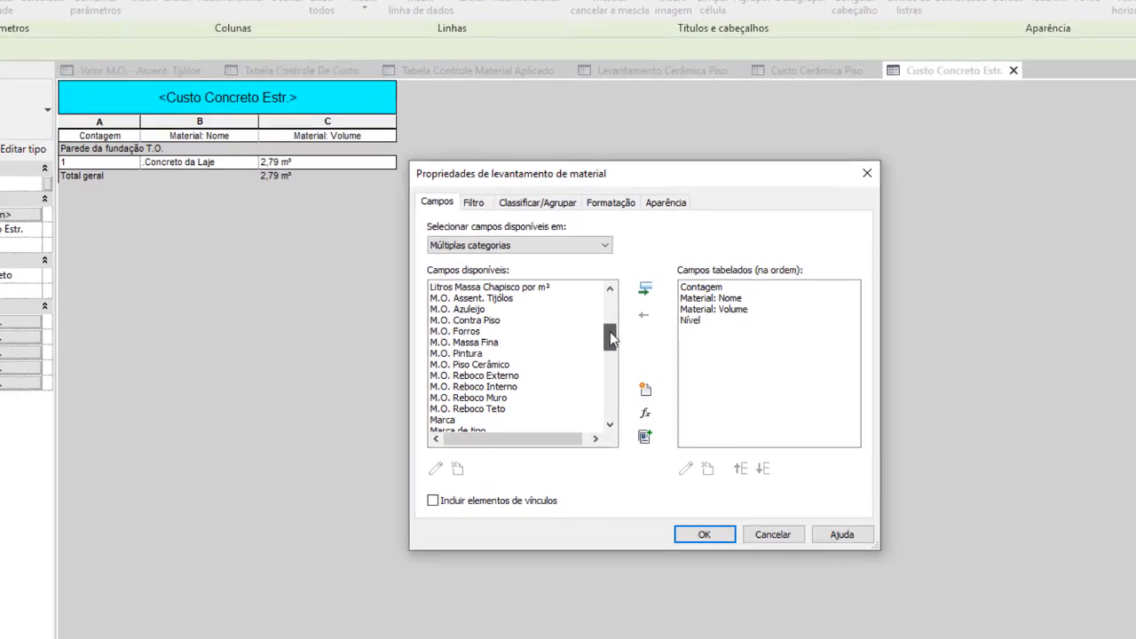
{"action": "left_click_drag", "start_coordinate": [610, 336], "coordinate": [585, 359]}
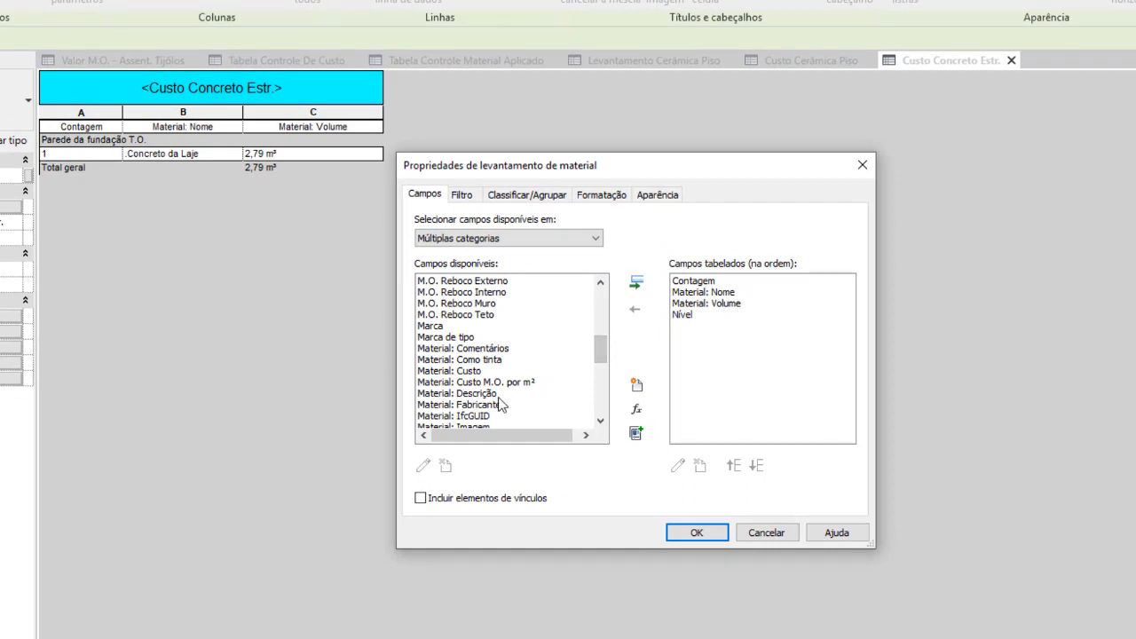
{"action": "left_click", "coordinate": [457, 381]}
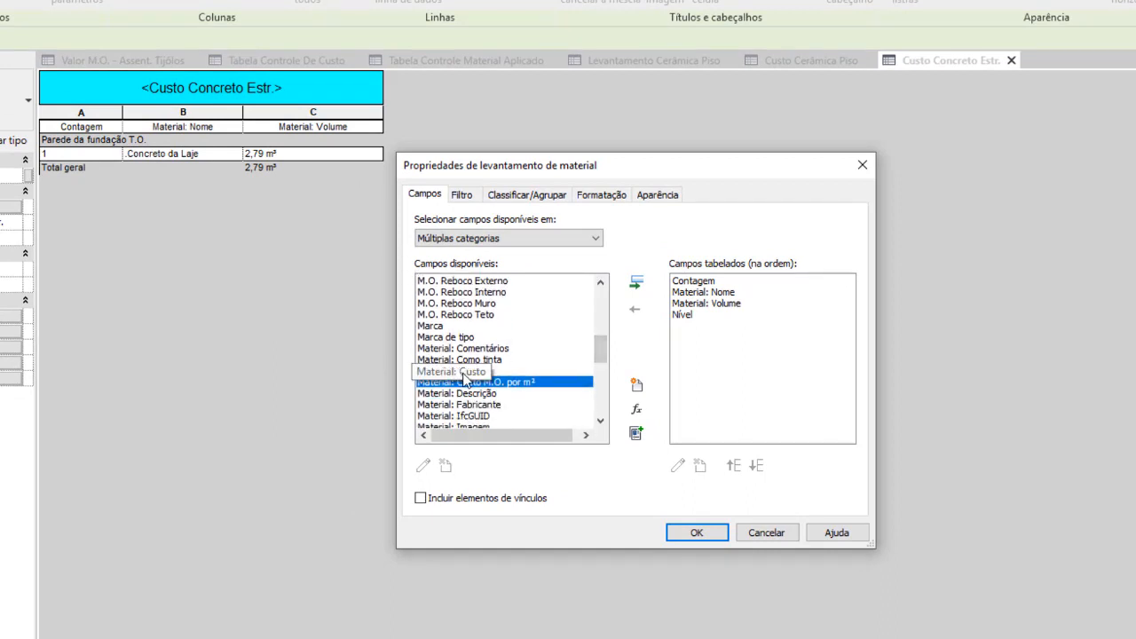
{"action": "left_click", "coordinate": [463, 372]}
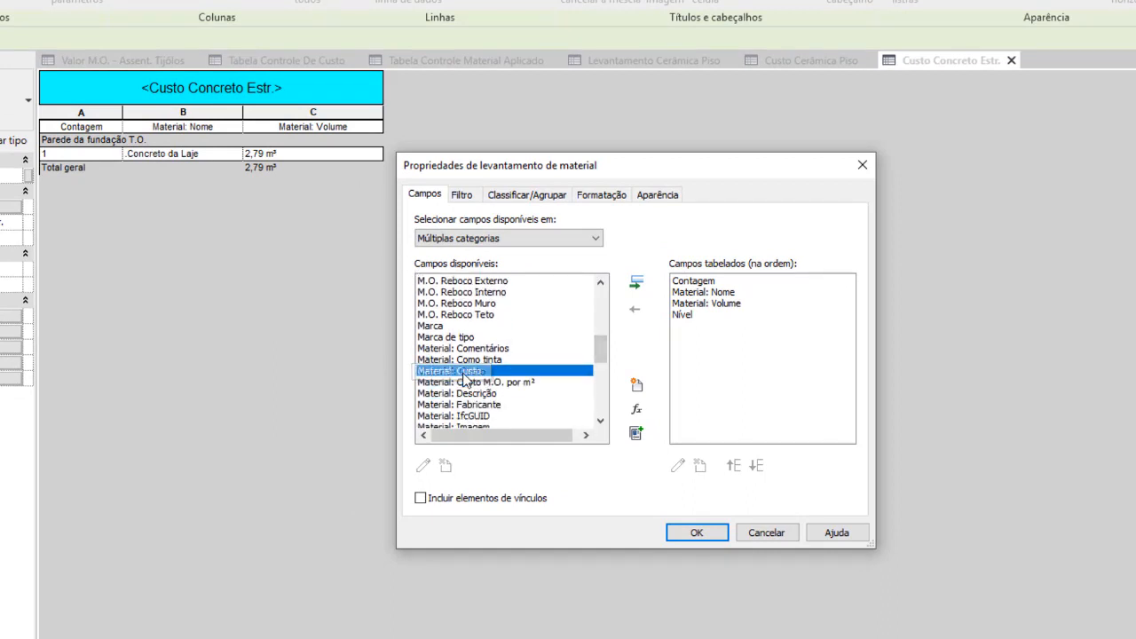
{"action": "left_click", "coordinate": [637, 284]}
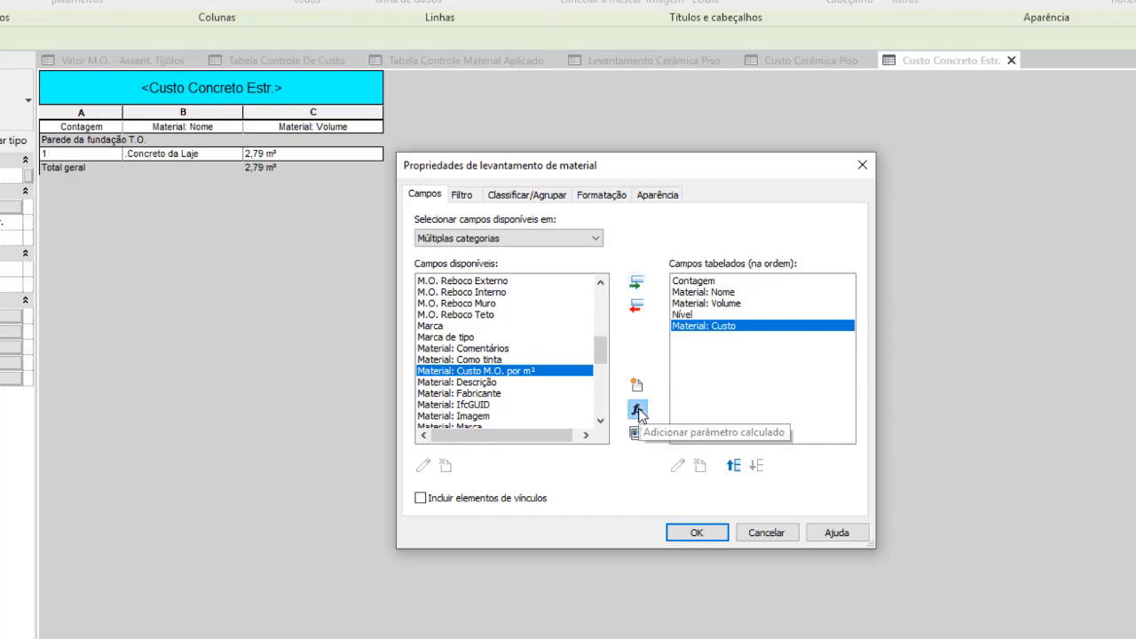
Start a calculated parameter for the concrete cost schedule with the name Vlr. Total and the type Moeda.
{"action": "left_click", "coordinate": [636, 411]}
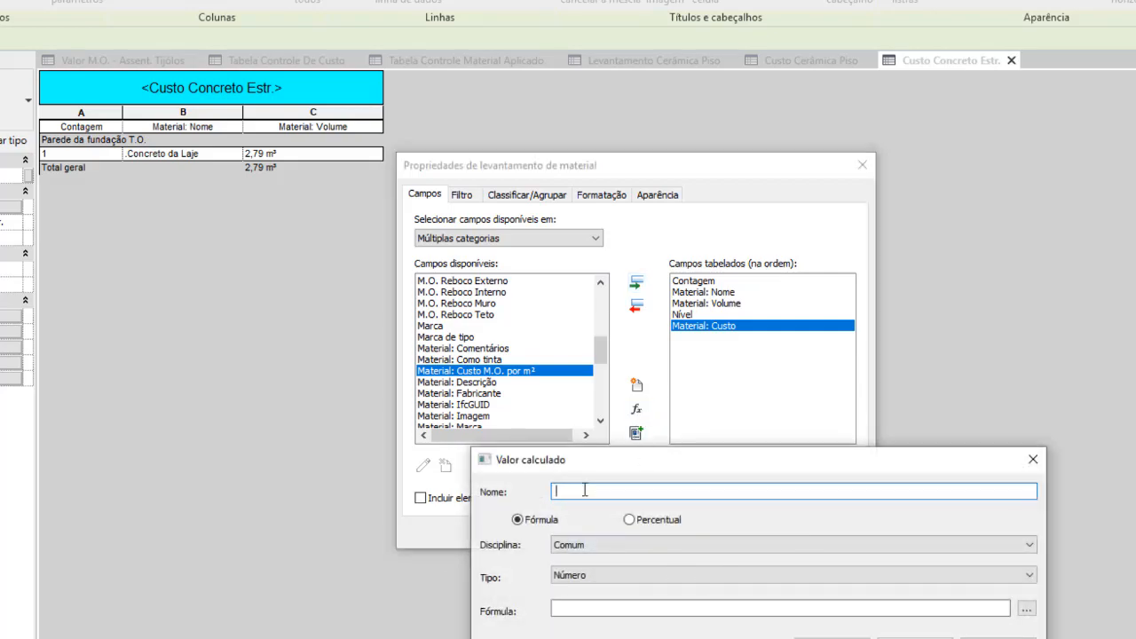
{"action": "type", "text": "Vl"}
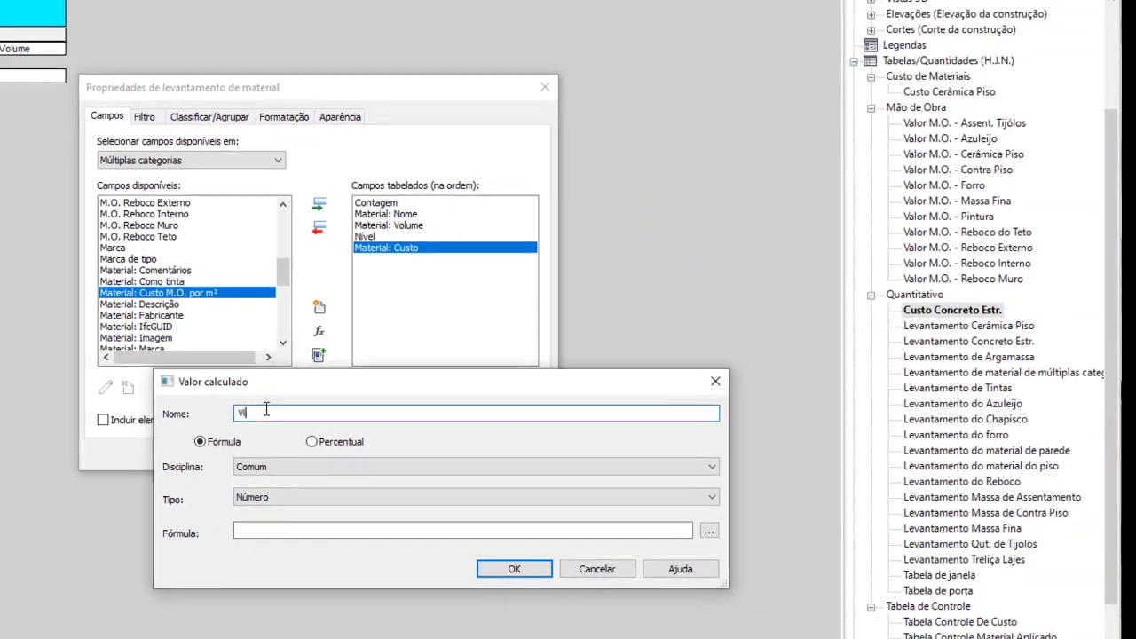
{"action": "type", "text": "r. Total"}
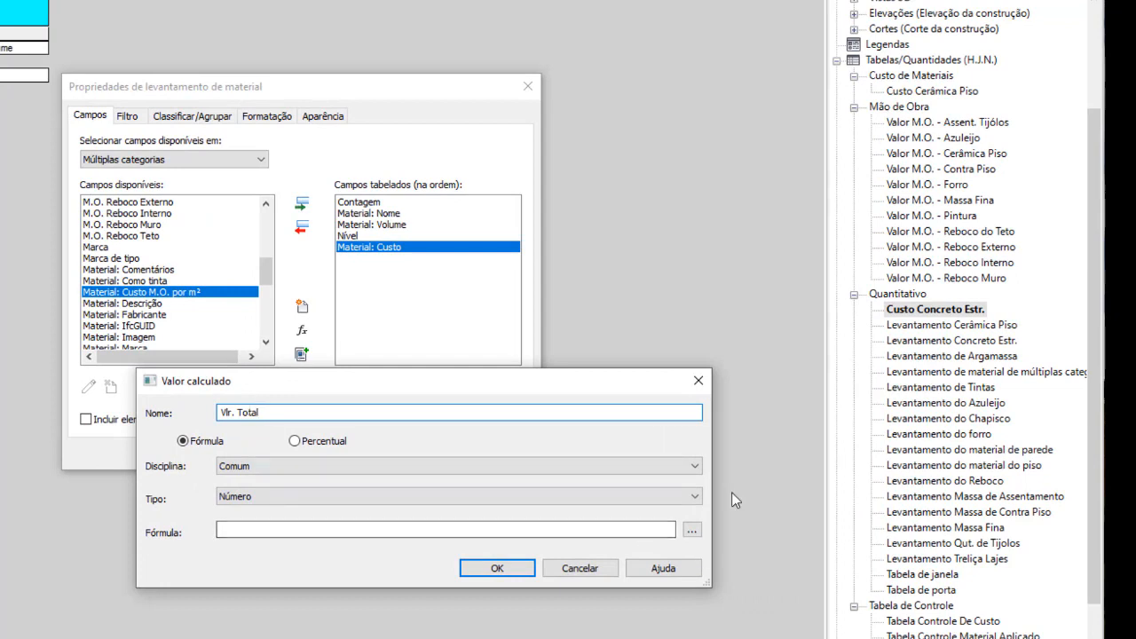
{"action": "left_click", "coordinate": [697, 497]}
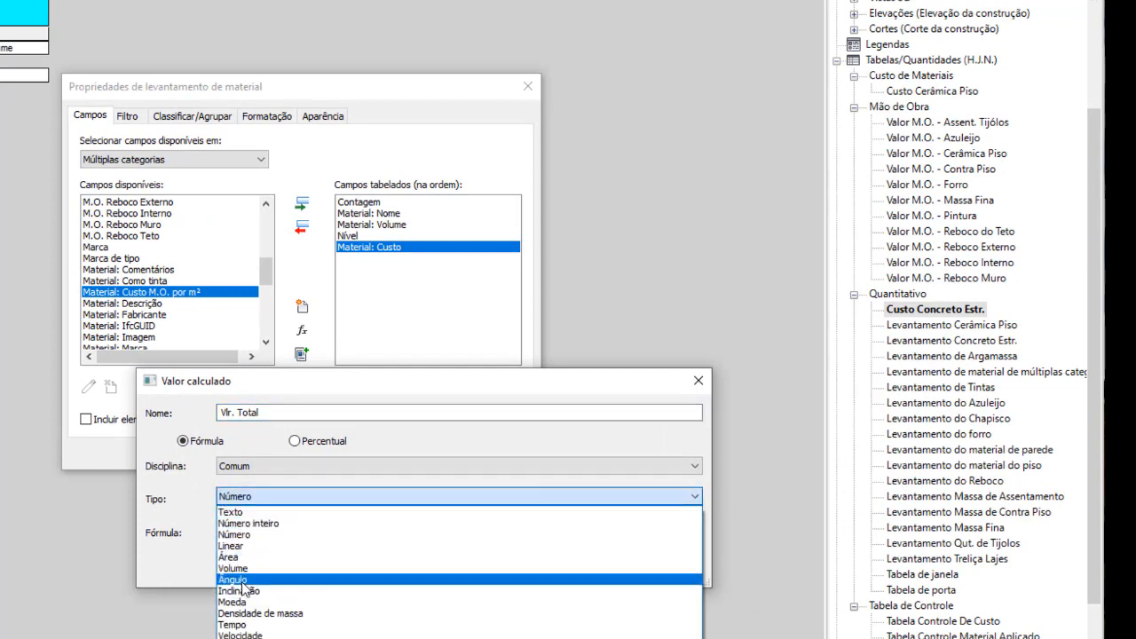
{"action": "left_click", "coordinate": [243, 604]}
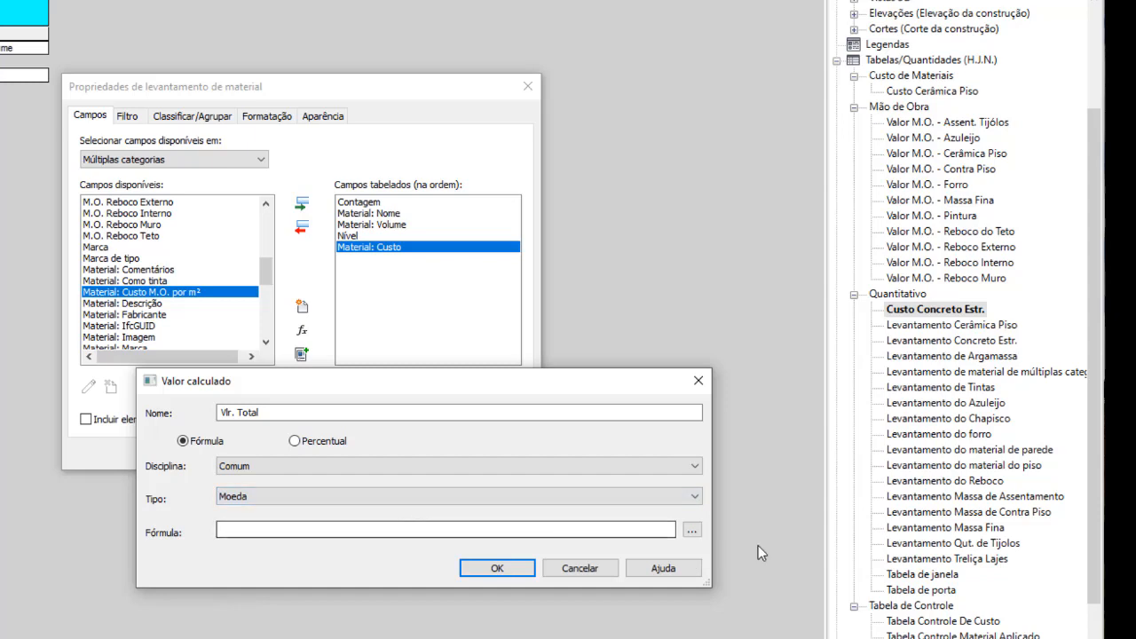
Give Vlr. Total the formula Material: Volume/1*Material: Custo and add it to the scheduled fields.
{"action": "left_click", "coordinate": [692, 531]}
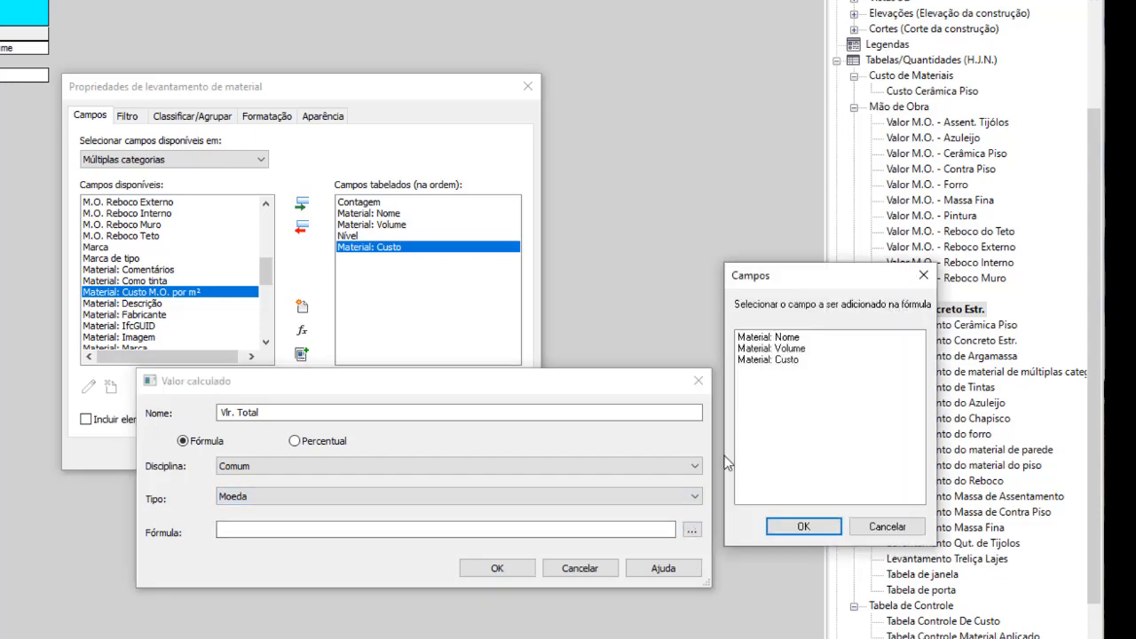
{"action": "left_click", "coordinate": [789, 351]}
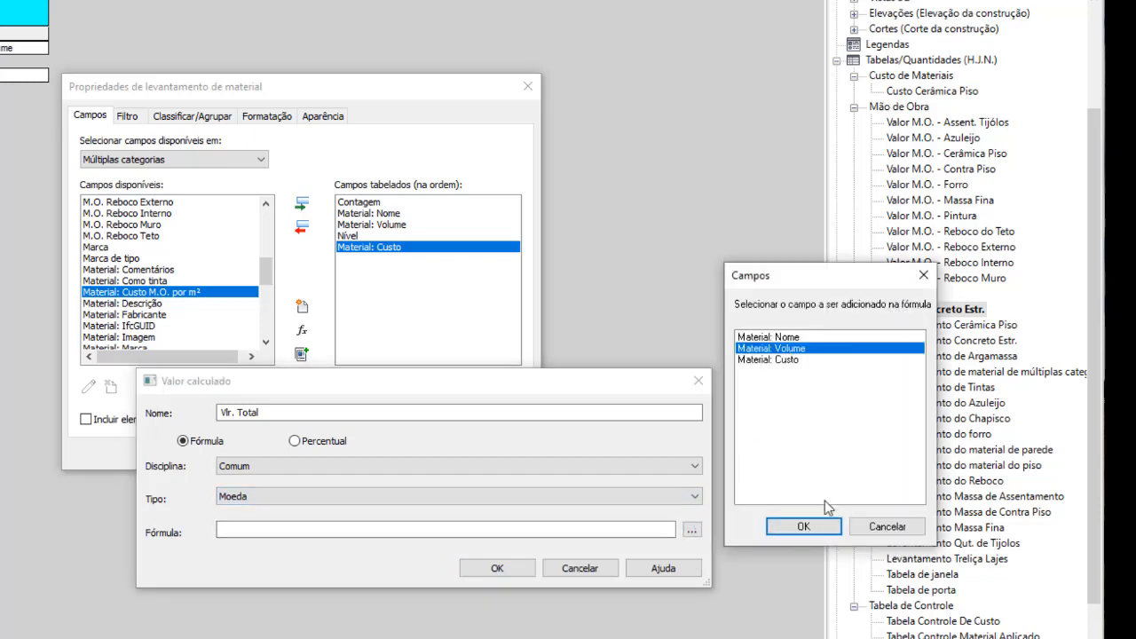
{"action": "left_click", "coordinate": [802, 526]}
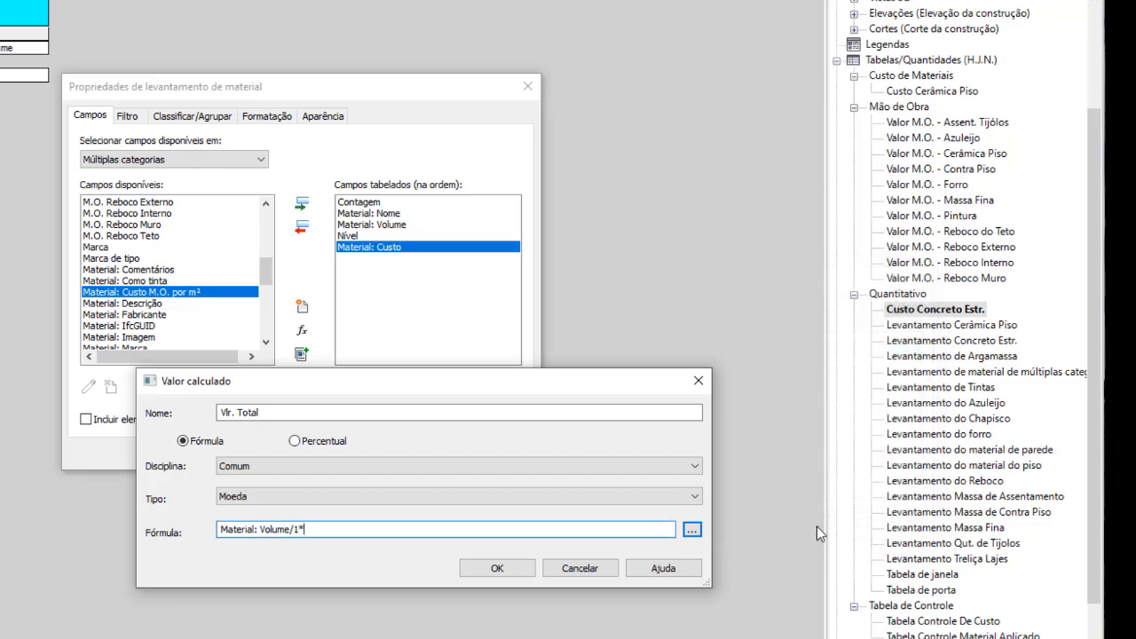
{"action": "left_click", "coordinate": [691, 529]}
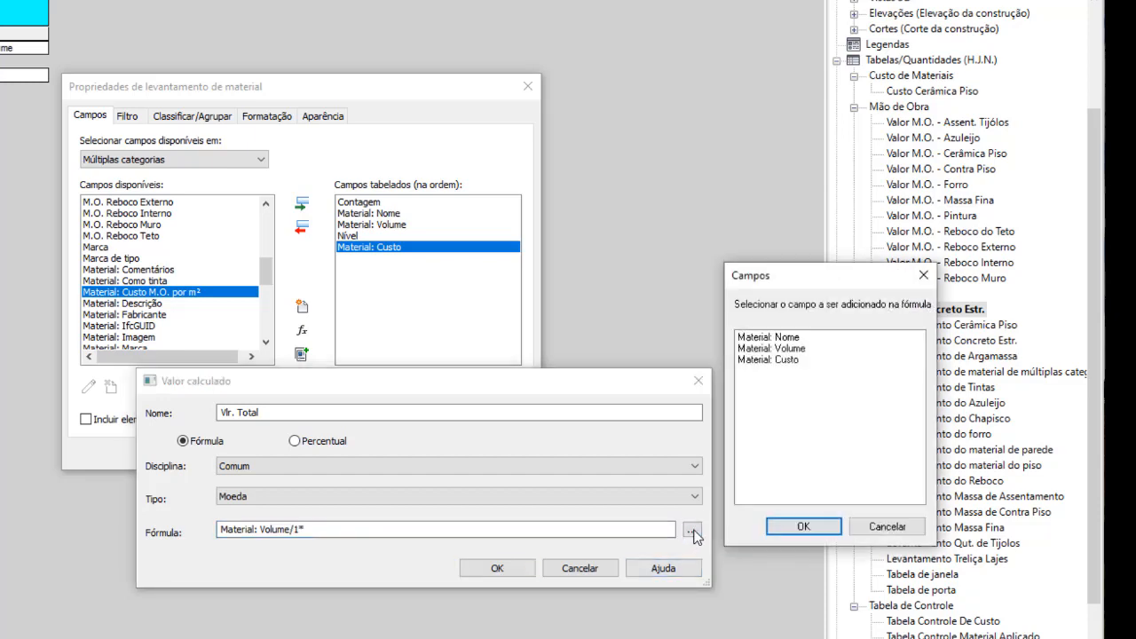
{"action": "left_click", "coordinate": [789, 360]}
{"action": "left_click", "coordinate": [794, 527]}
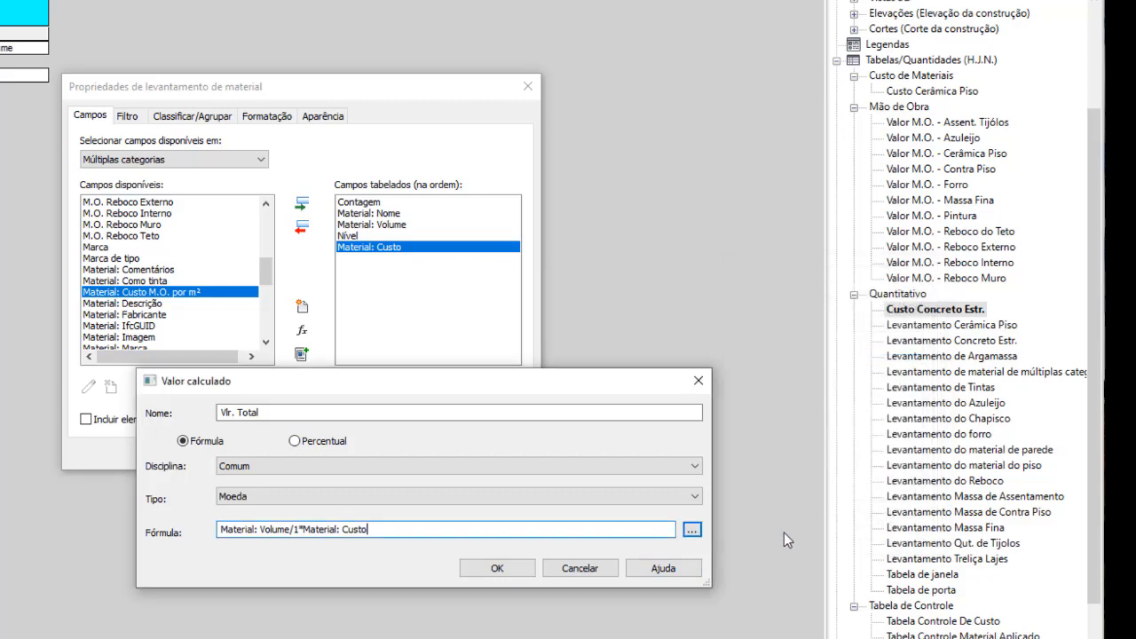
{"action": "left_click", "coordinate": [499, 568]}
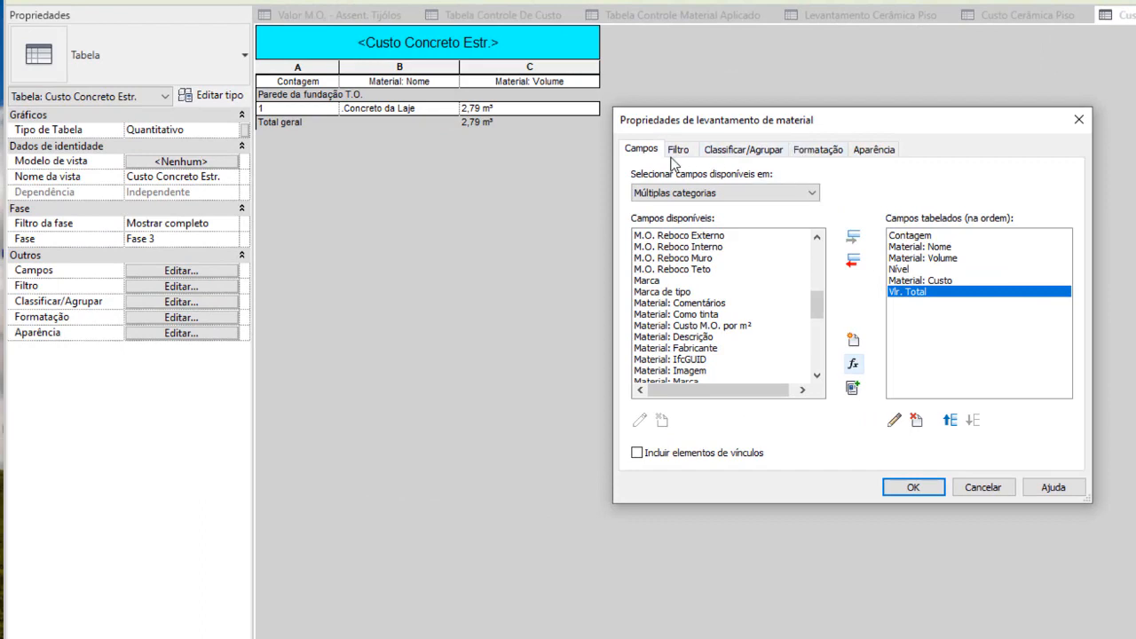
Set the Vlr. Total field's formatting to Calcular os totais and apply the schedule properties.
{"action": "left_click", "coordinate": [809, 153]}
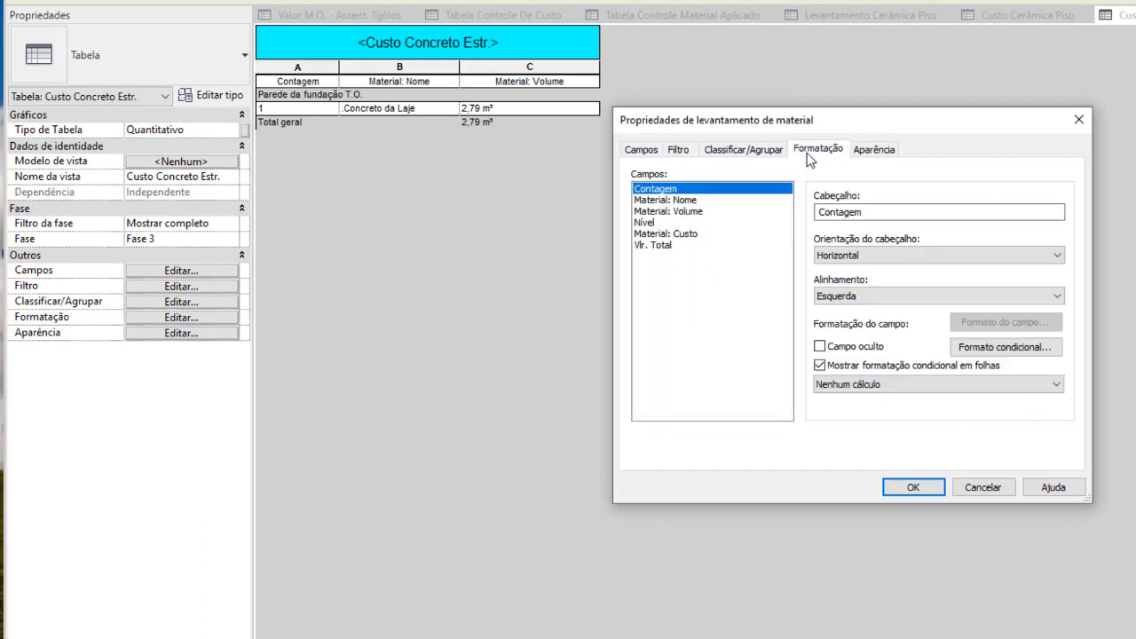
{"action": "left_click", "coordinate": [654, 247]}
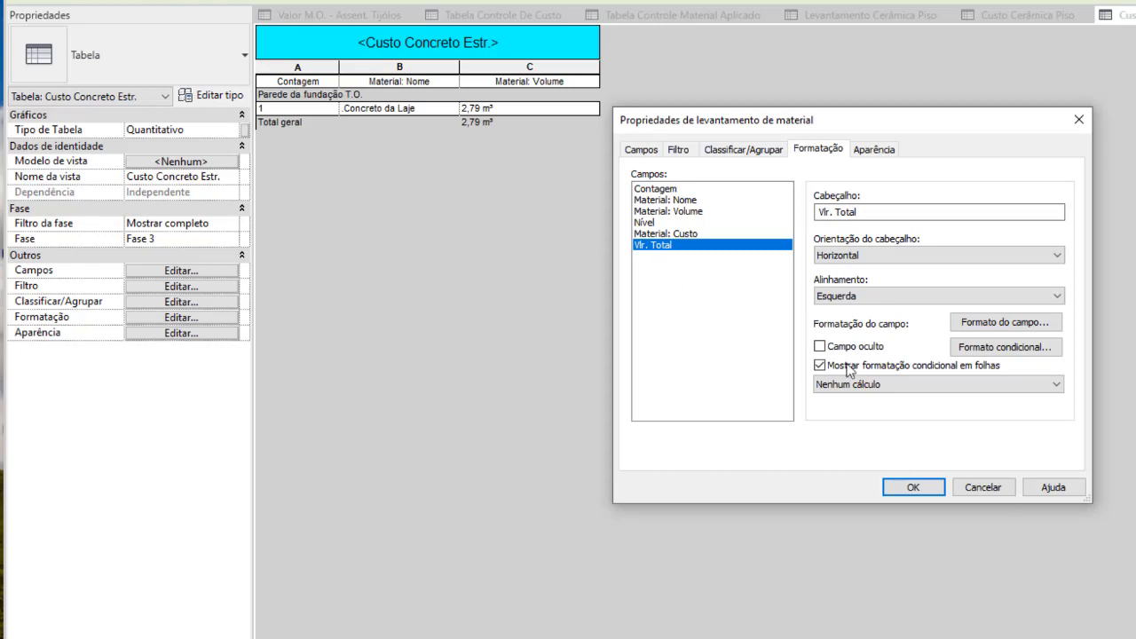
{"action": "left_click", "coordinate": [1059, 388]}
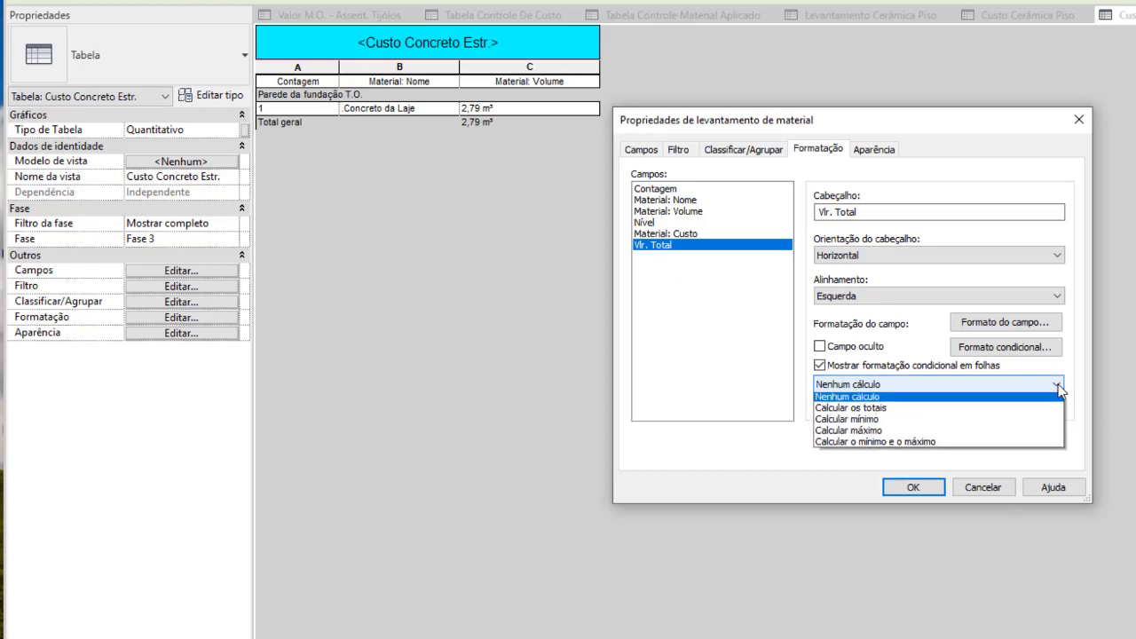
{"action": "left_click", "coordinate": [869, 413]}
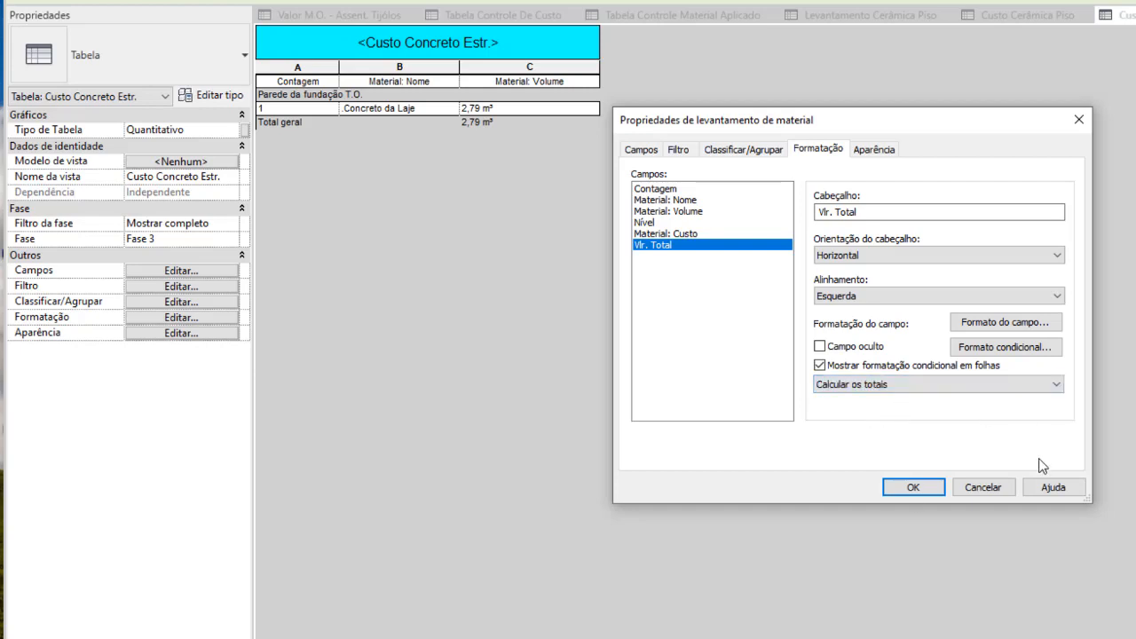
{"action": "left_click", "coordinate": [907, 486]}
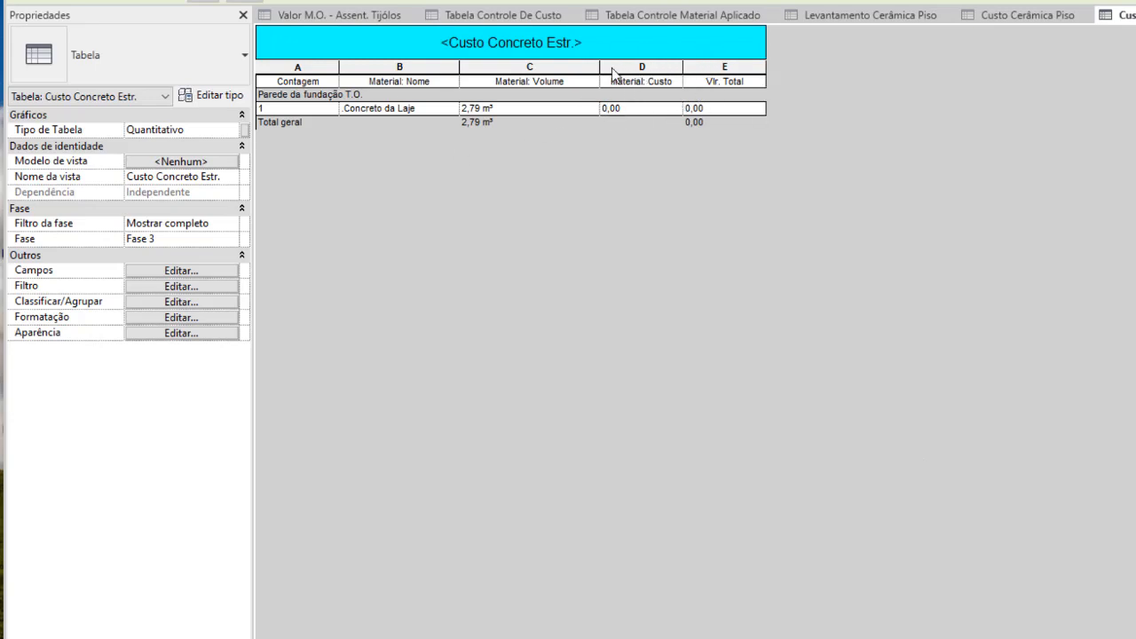
Set the Material: Custo of Concreto da Laje to 280 and the schedule's Tipo de Tabela to Custo de Materiais.
{"action": "left_click", "coordinate": [638, 108]}
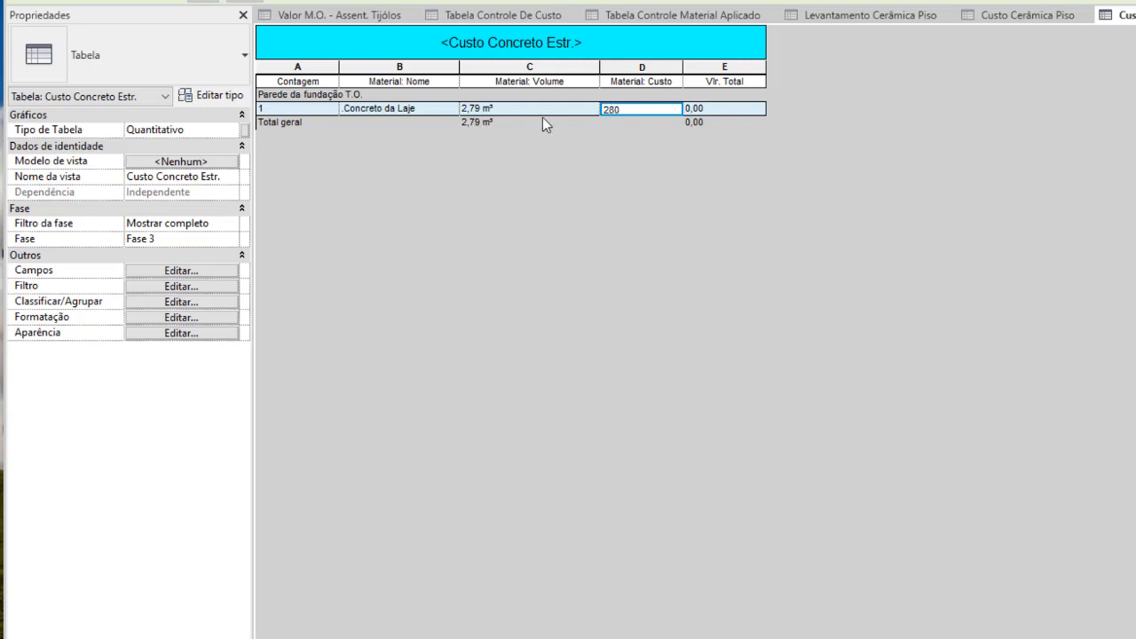
{"action": "left_click", "coordinate": [508, 111]}
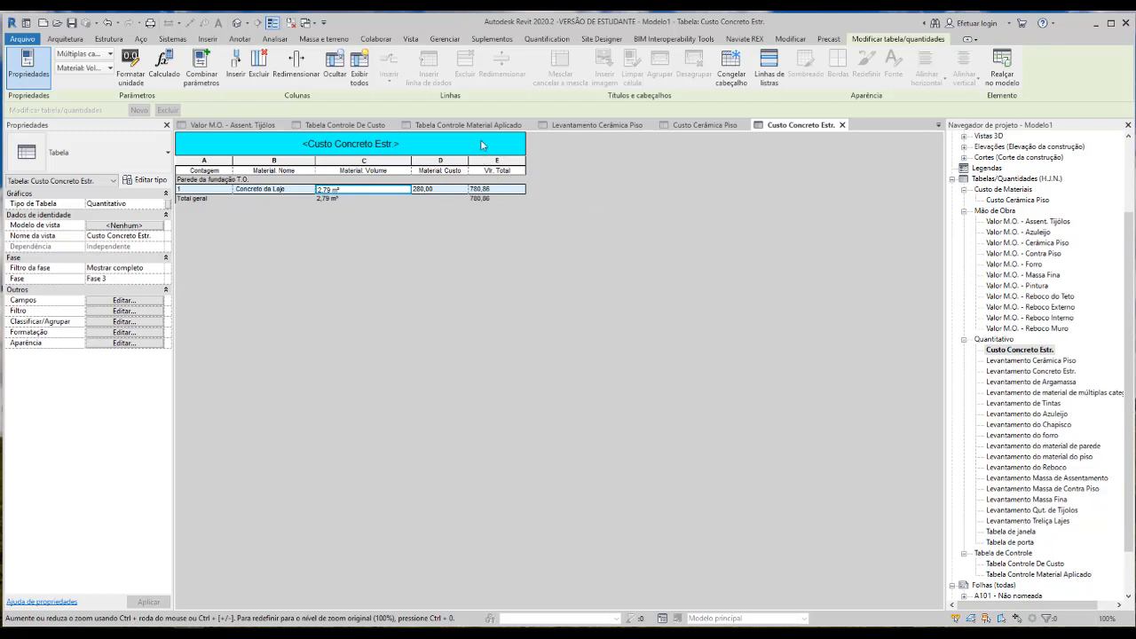
{"action": "left_click", "coordinate": [160, 205]}
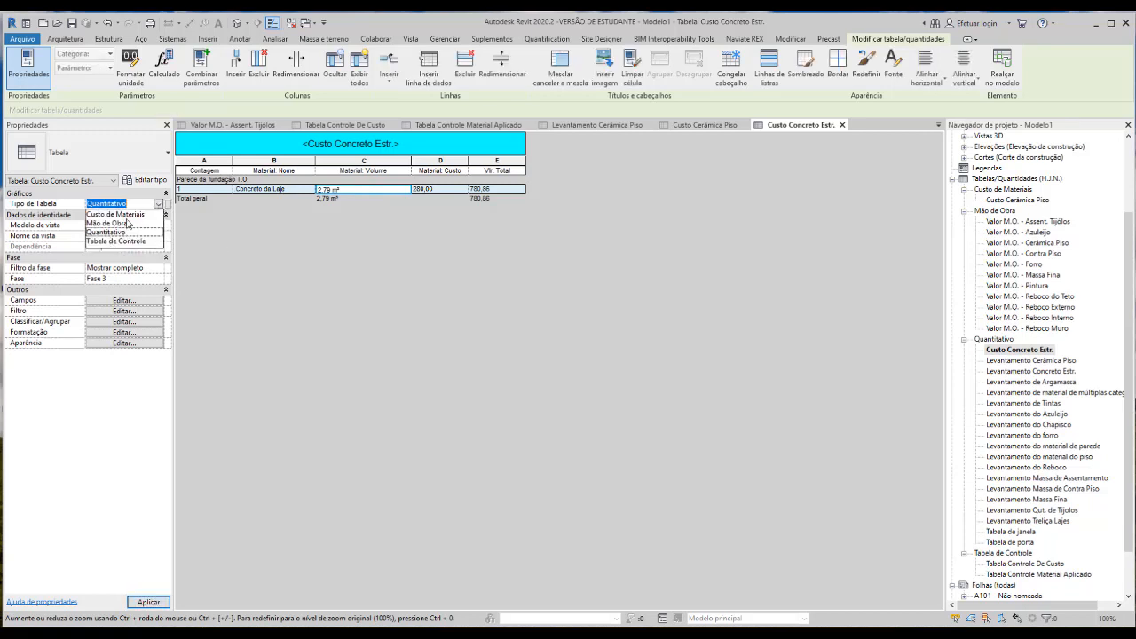
{"action": "left_click", "coordinate": [124, 215]}
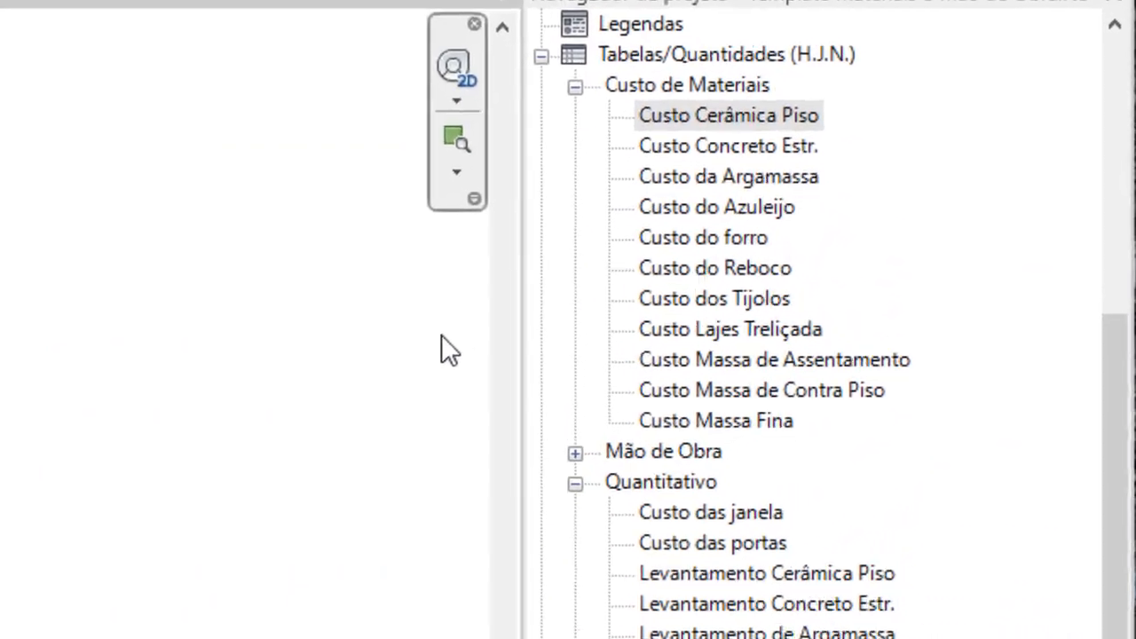
Open the Custo da Argamassa schedule in Template Materiais e Mão de Obra.rte and examine the formula of its Vlr. Total field.
{"action": "double_click", "coordinate": [1000, 190]}
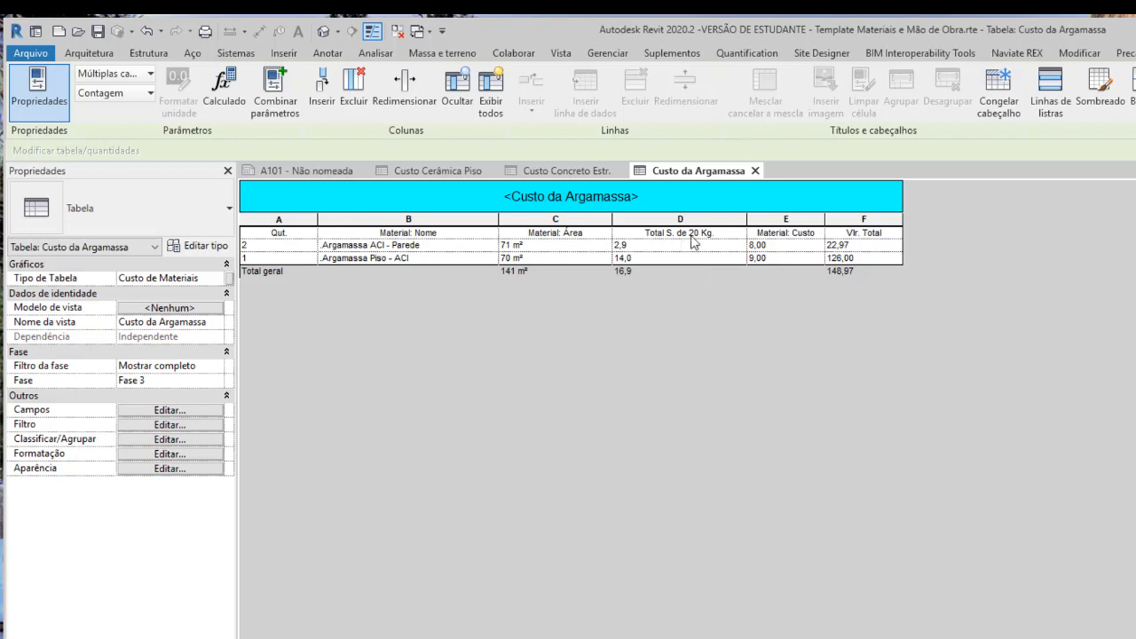
{"action": "left_click", "coordinate": [182, 410]}
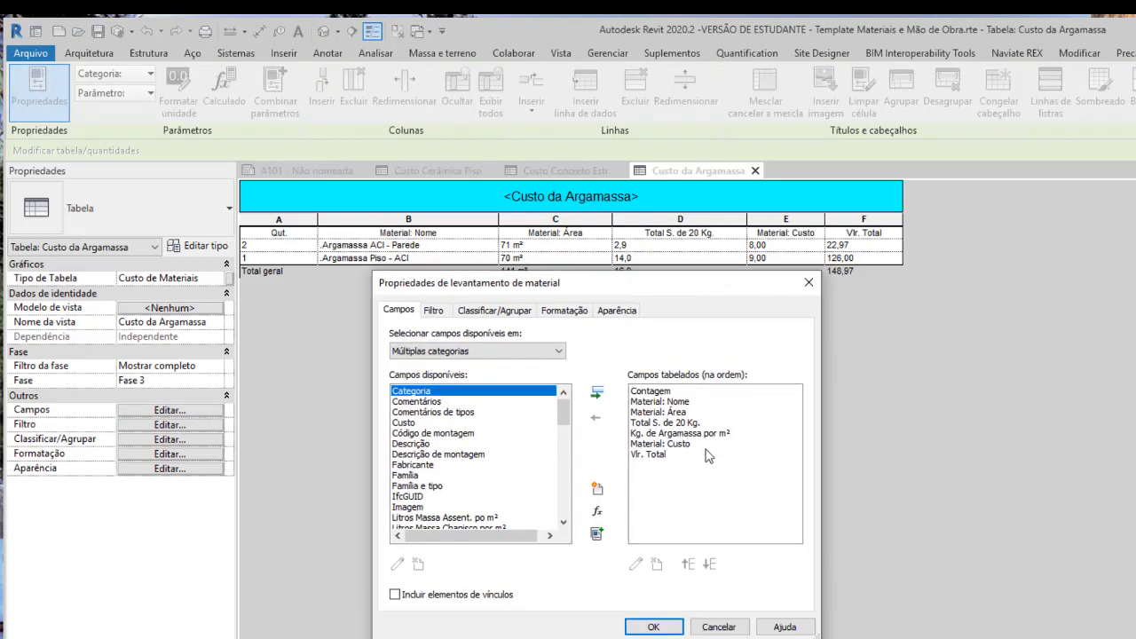
{"action": "left_click", "coordinate": [657, 454]}
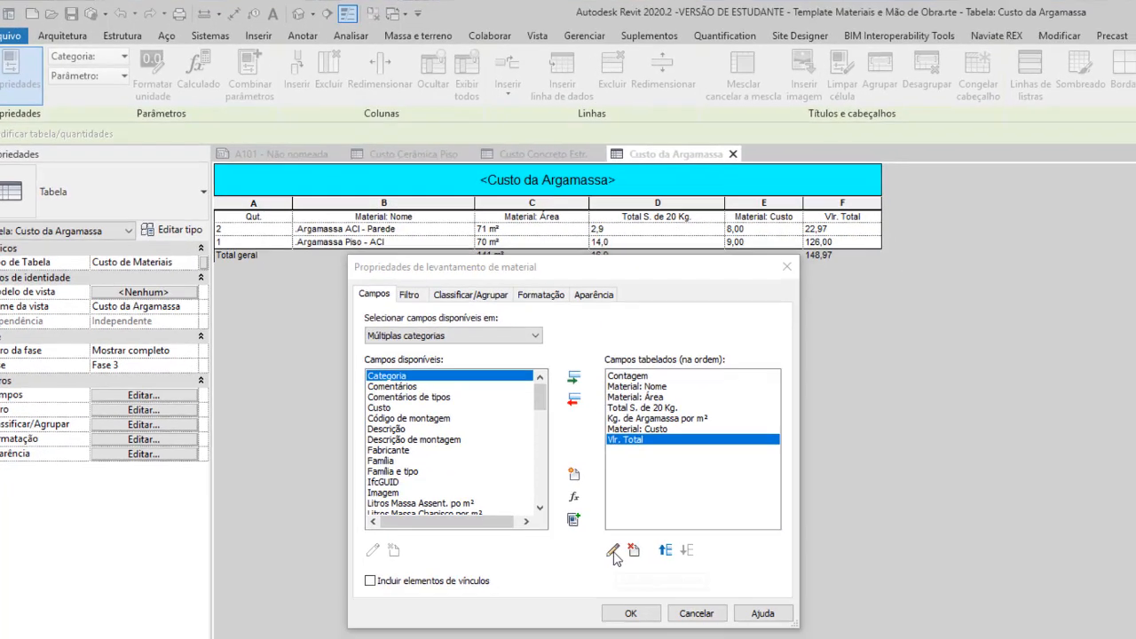
{"action": "left_click", "coordinate": [636, 564]}
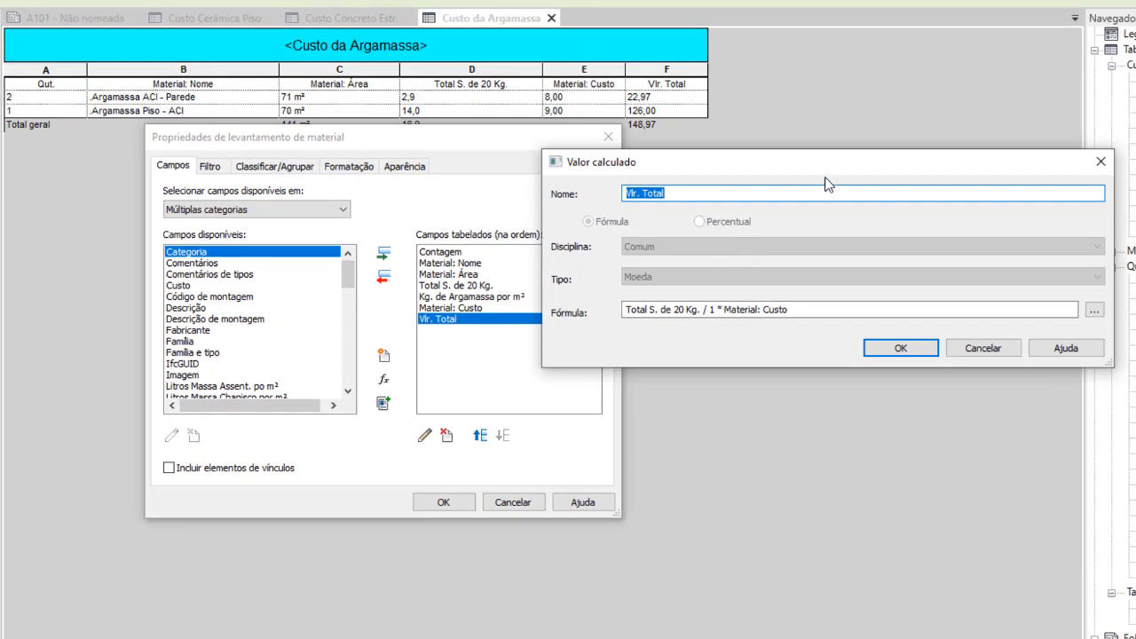
{"action": "left_click_drag", "start_coordinate": [824, 169], "coordinate": [834, 204]}
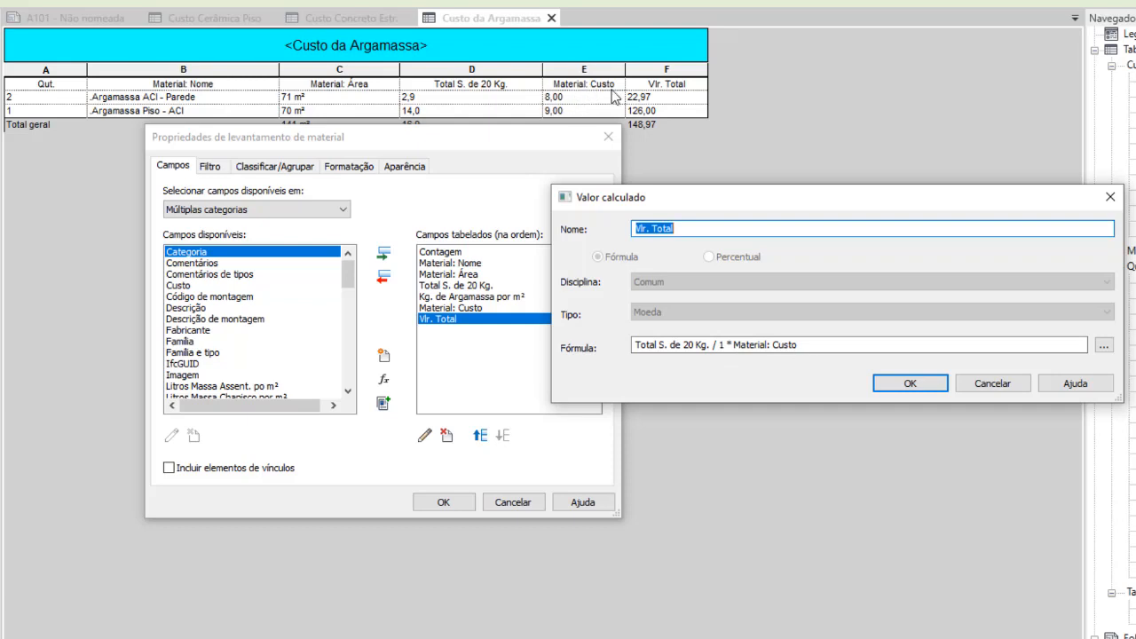
{"action": "left_click", "coordinate": [917, 383]}
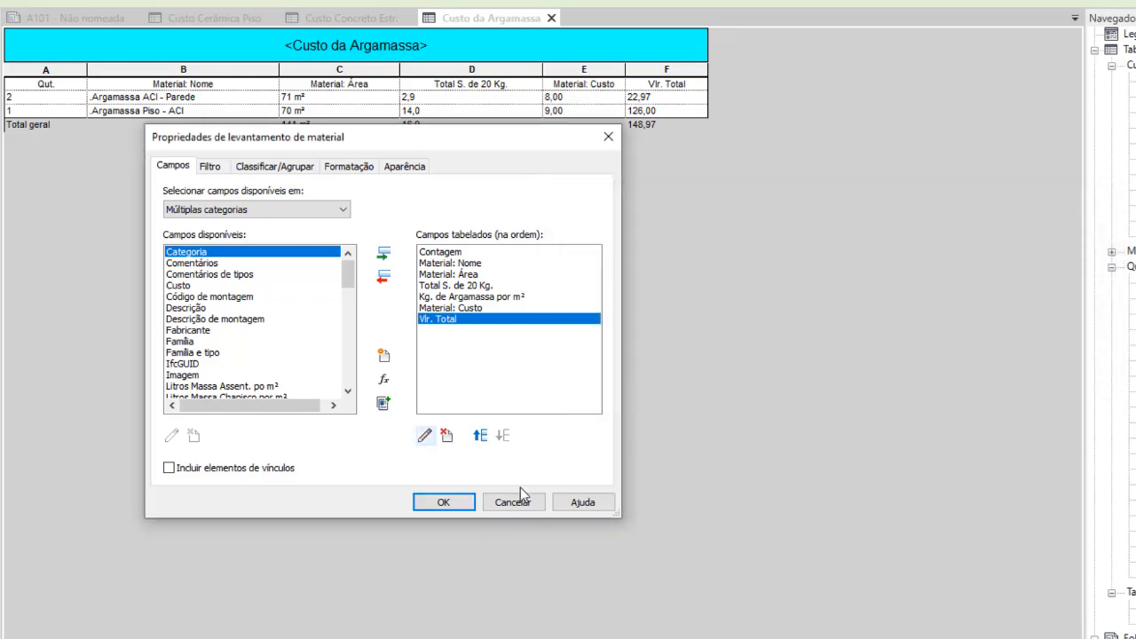
{"action": "left_click", "coordinate": [443, 502]}
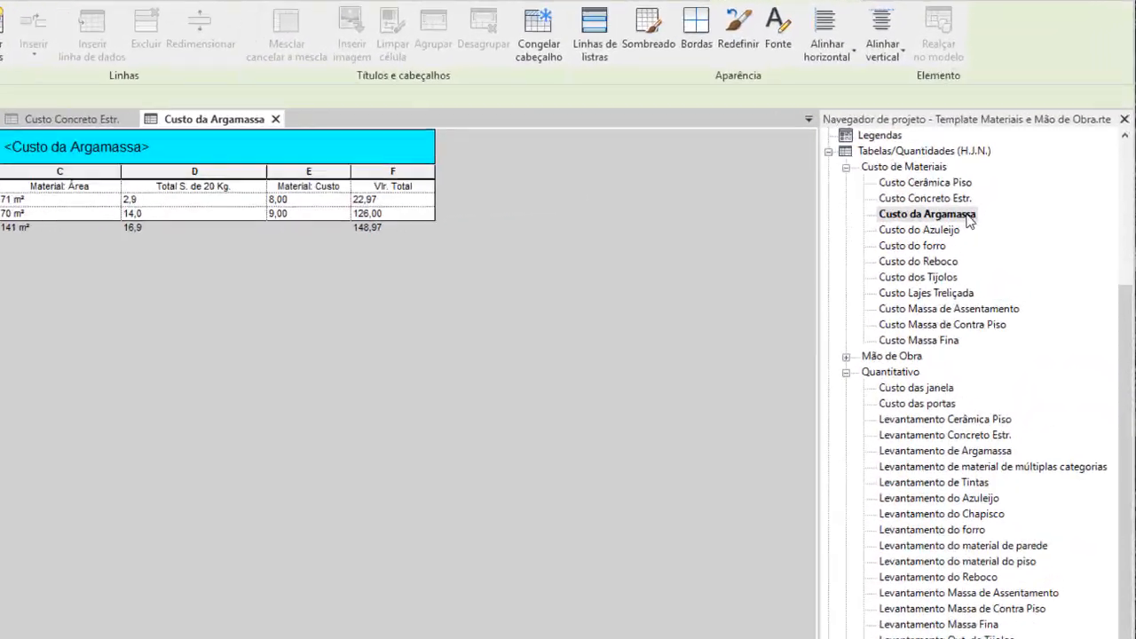
Look through the Custo de Materiais schedules and open Custo do Reboco.
{"action": "left_click", "coordinate": [1001, 203]}
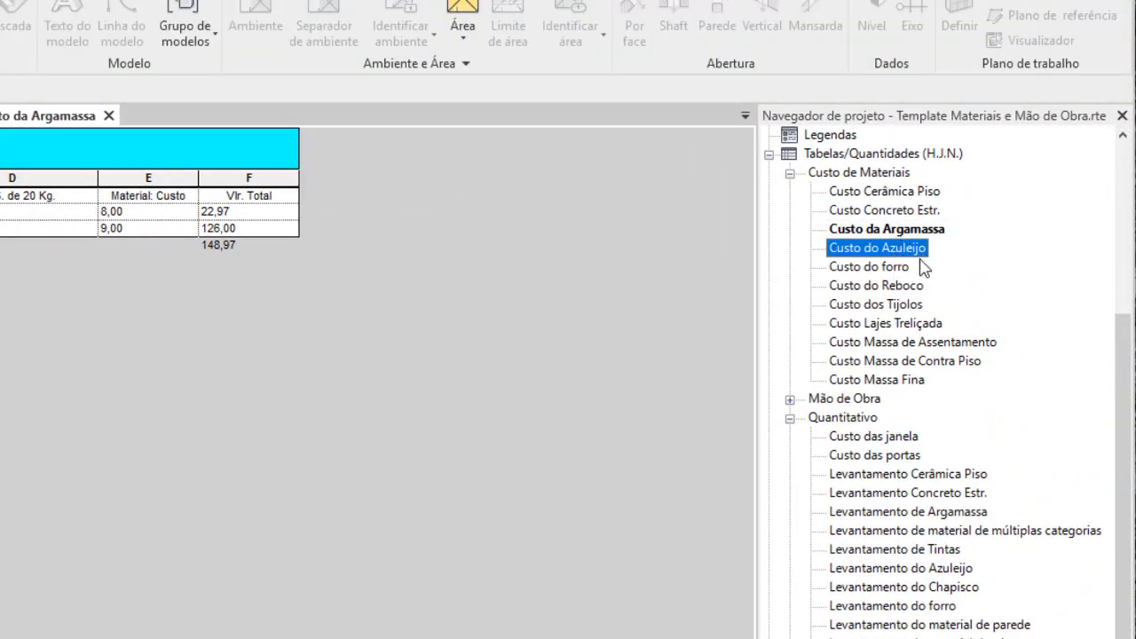
{"action": "left_click", "coordinate": [864, 268]}
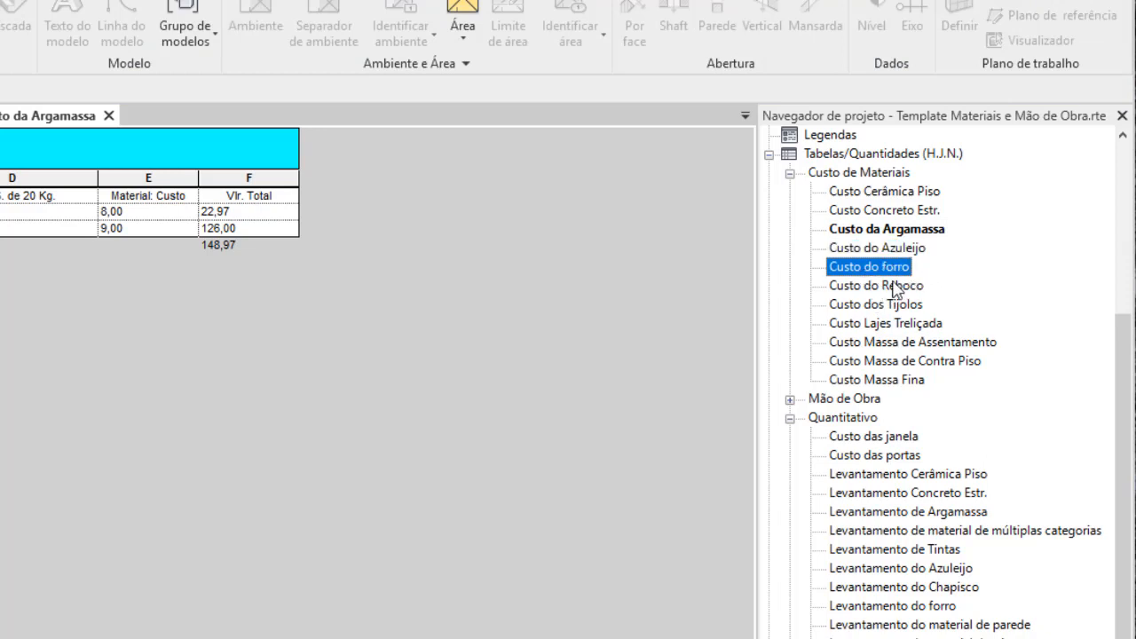
{"action": "left_click", "coordinate": [857, 286]}
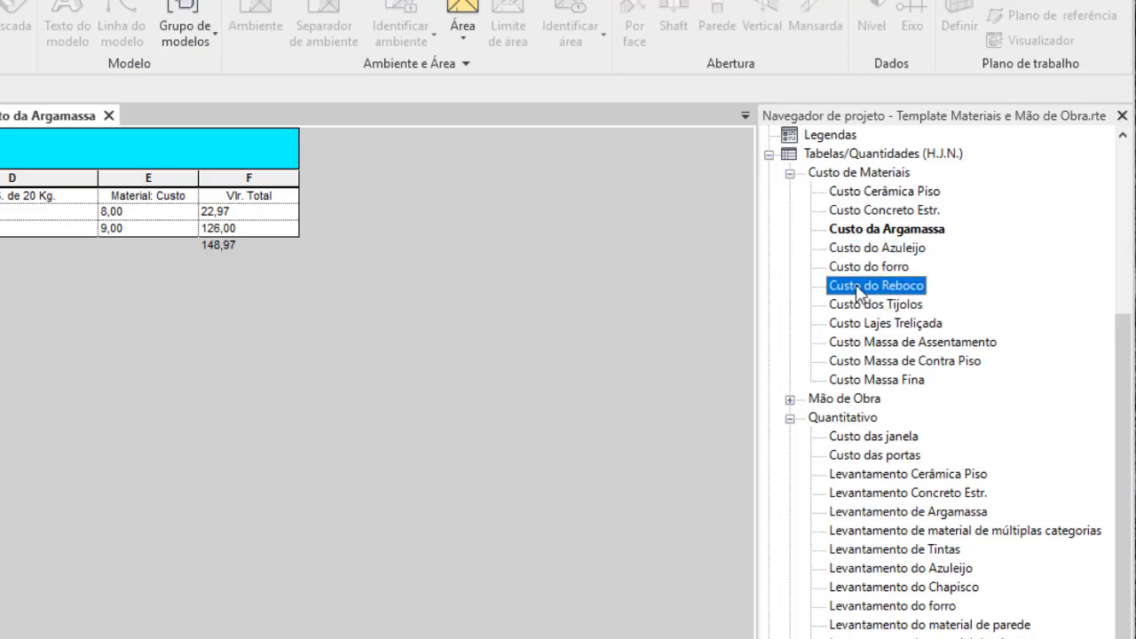
{"action": "double_click", "coordinate": [857, 286]}
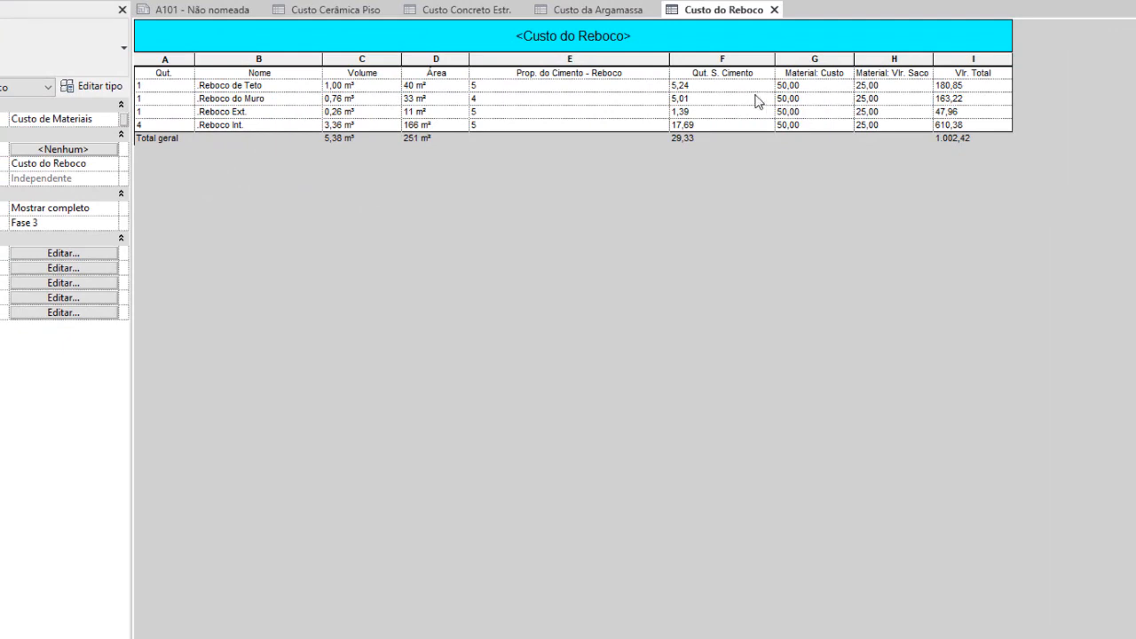
Open the calculated Vlr. Total field among the Custo do Reboco schedule's fields and examine its formula beside the table.
{"action": "left_click", "coordinate": [89, 253]}
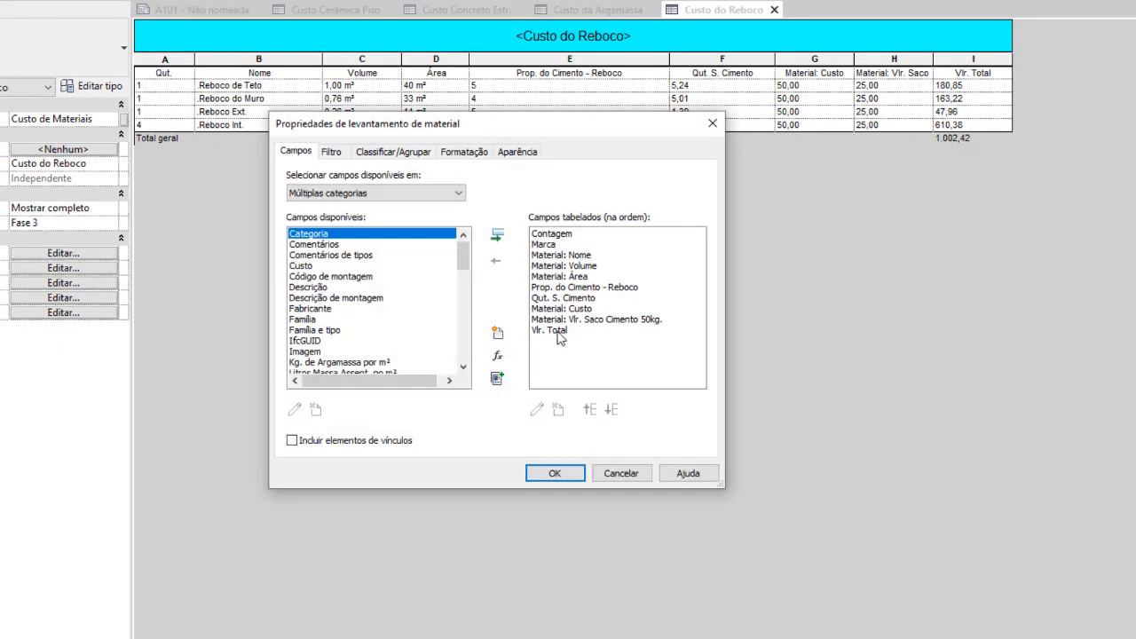
{"action": "left_click", "coordinate": [557, 331]}
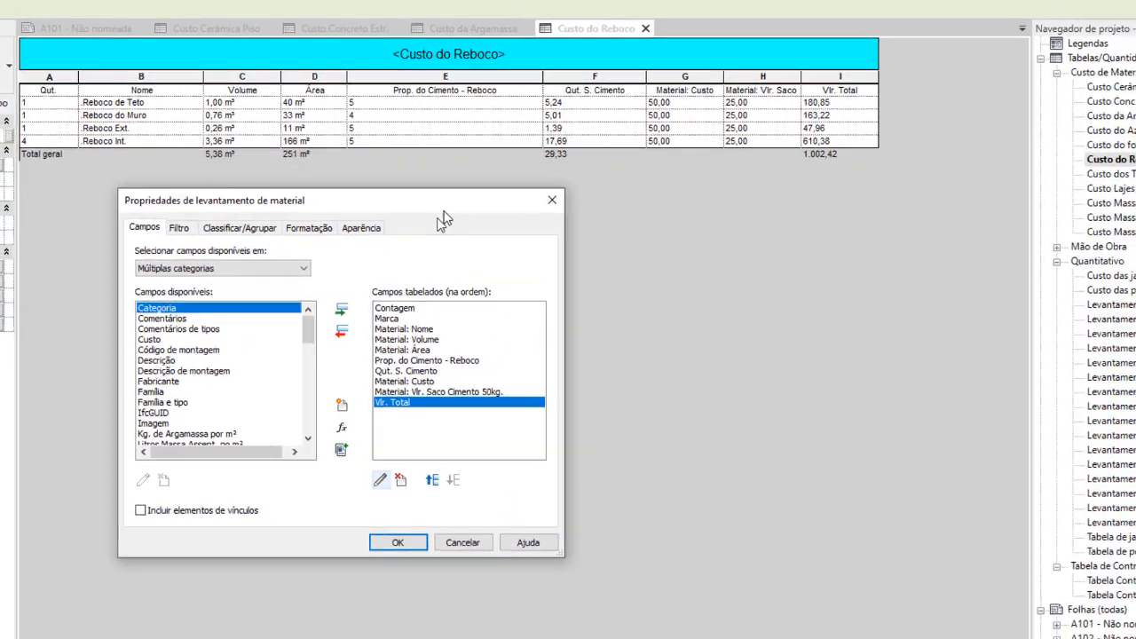
{"action": "left_click_drag", "start_coordinate": [437, 213], "coordinate": [343, 194]}
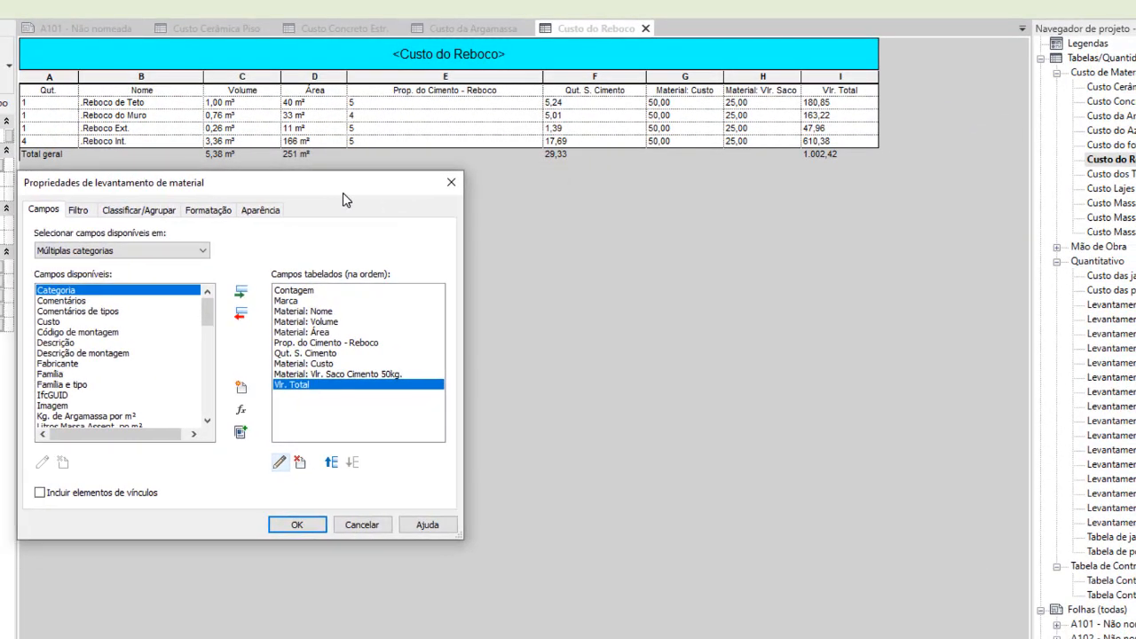
{"action": "left_click", "coordinate": [281, 461]}
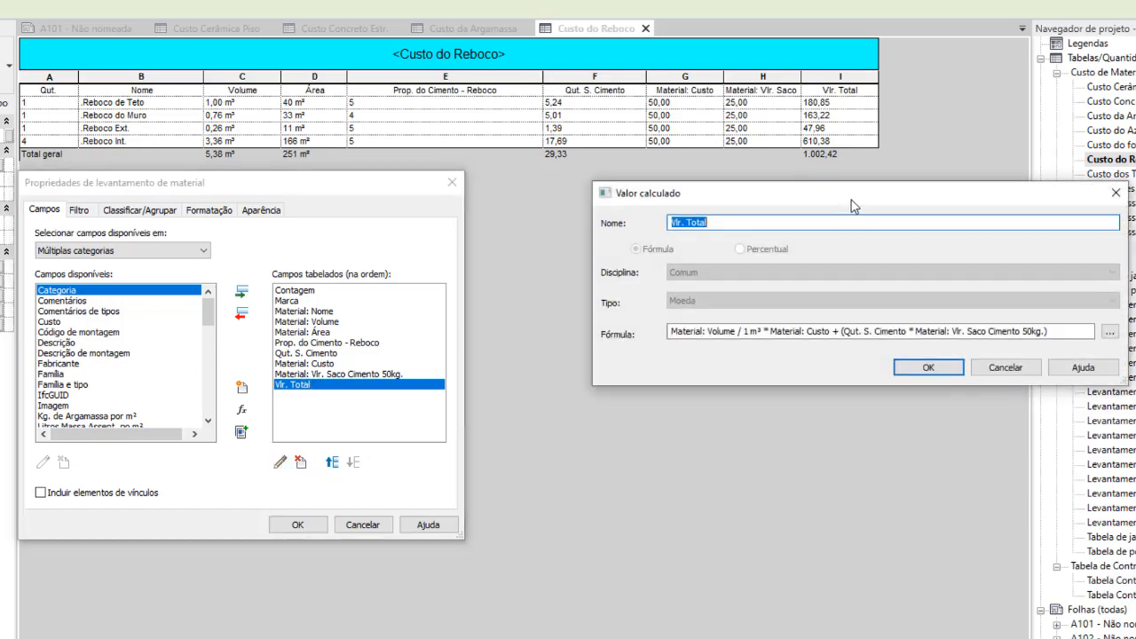
Review the formula of the calculated field Vlr. Total in the Custo do Reboco schedule and close its field settings.
{"action": "left_click_drag", "start_coordinate": [851, 199], "coordinate": [724, 193]}
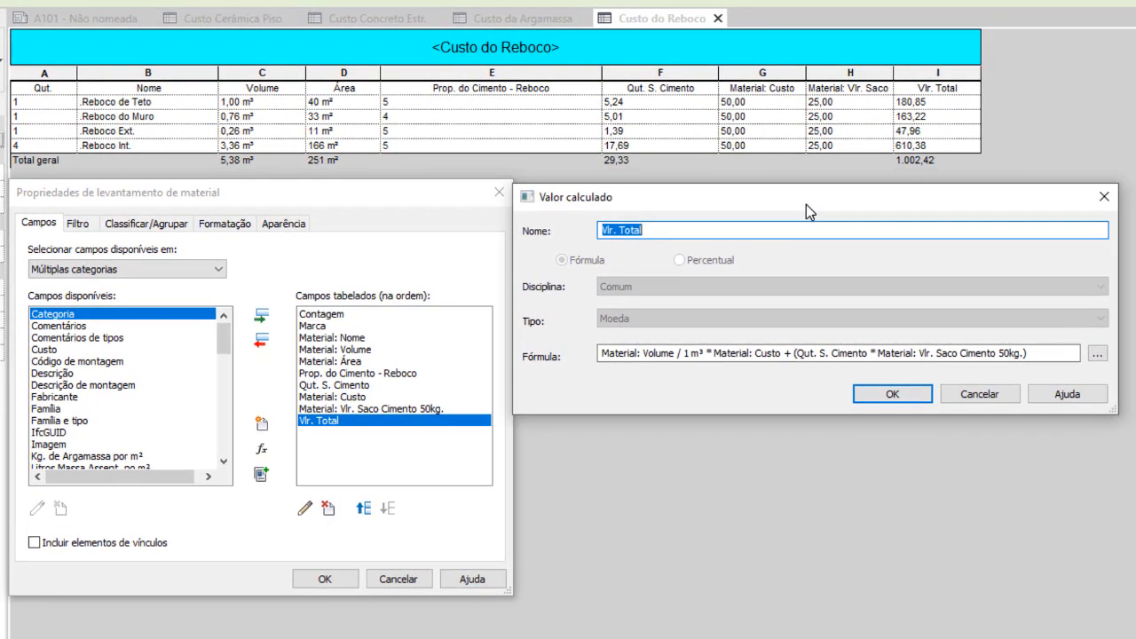
{"action": "left_click_drag", "start_coordinate": [806, 205], "coordinate": [808, 201]}
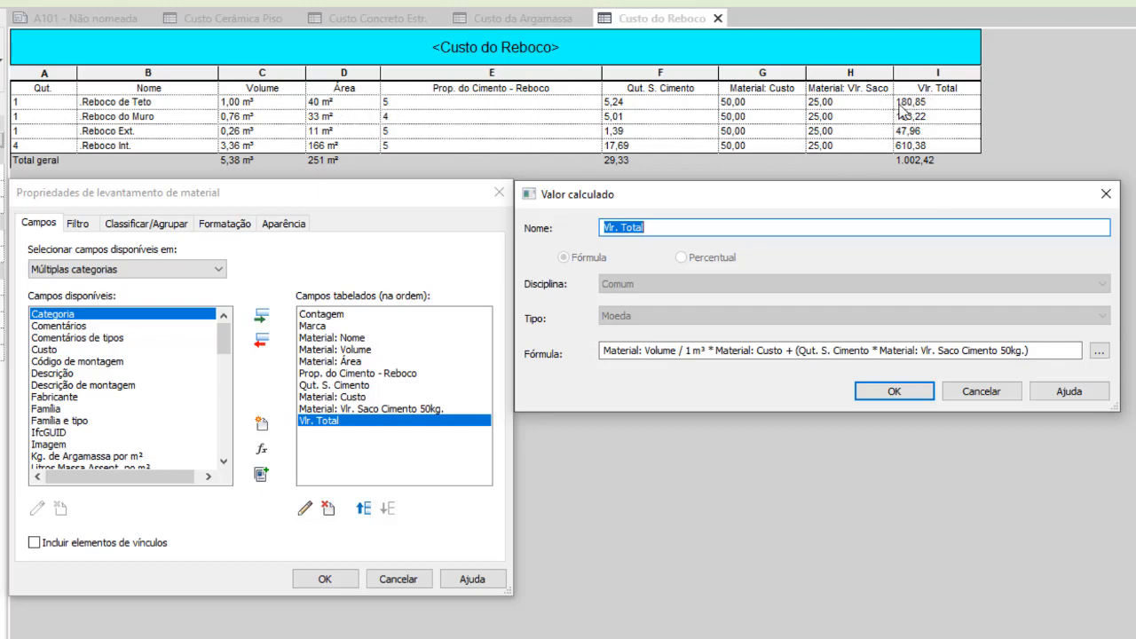
{"action": "left_click", "coordinate": [898, 392]}
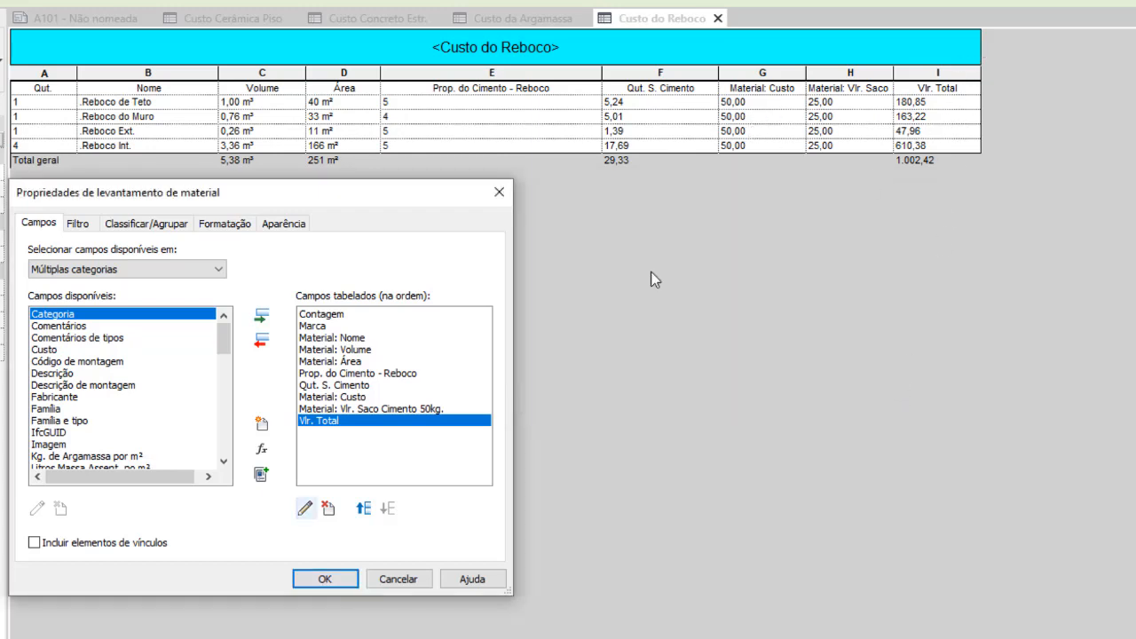
{"action": "left_click", "coordinate": [330, 585]}
Open the Custo dos Tijolos schedule and review the formula of its calculated field Vlr. Total.
{"action": "left_click", "coordinate": [858, 161]}
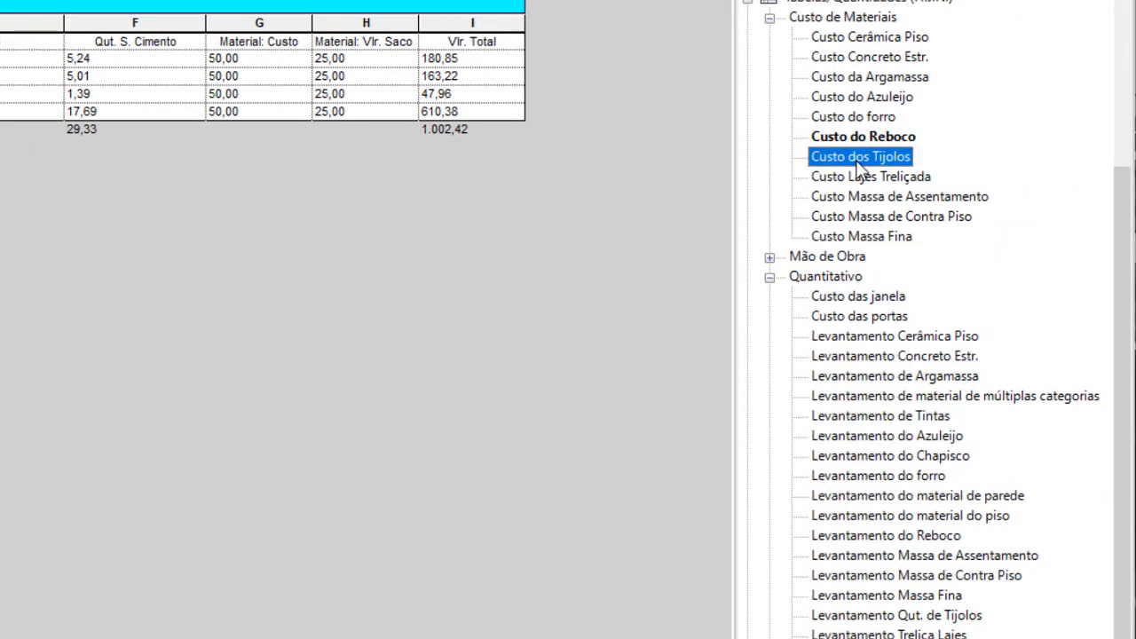
{"action": "double_click", "coordinate": [858, 162]}
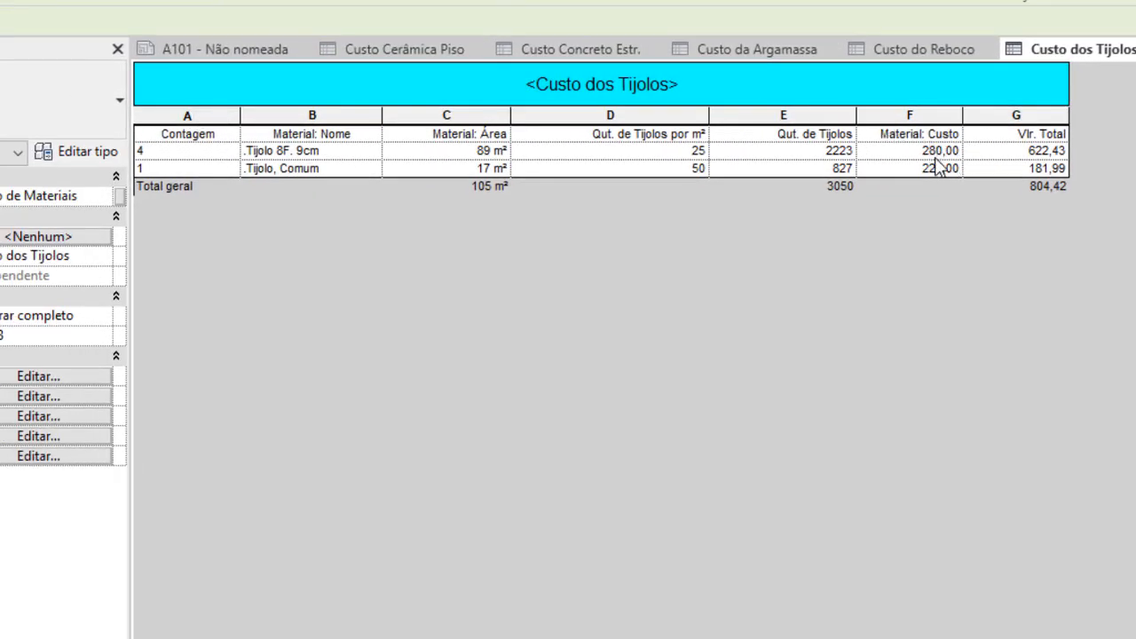
{"action": "left_click", "coordinate": [53, 377]}
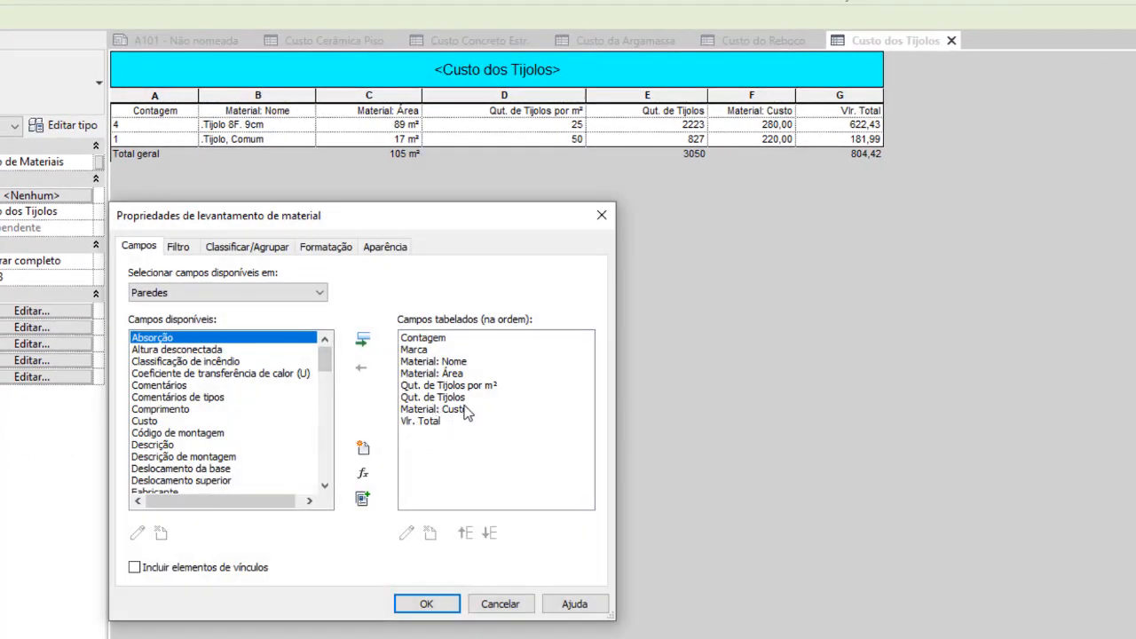
{"action": "left_click", "coordinate": [419, 421]}
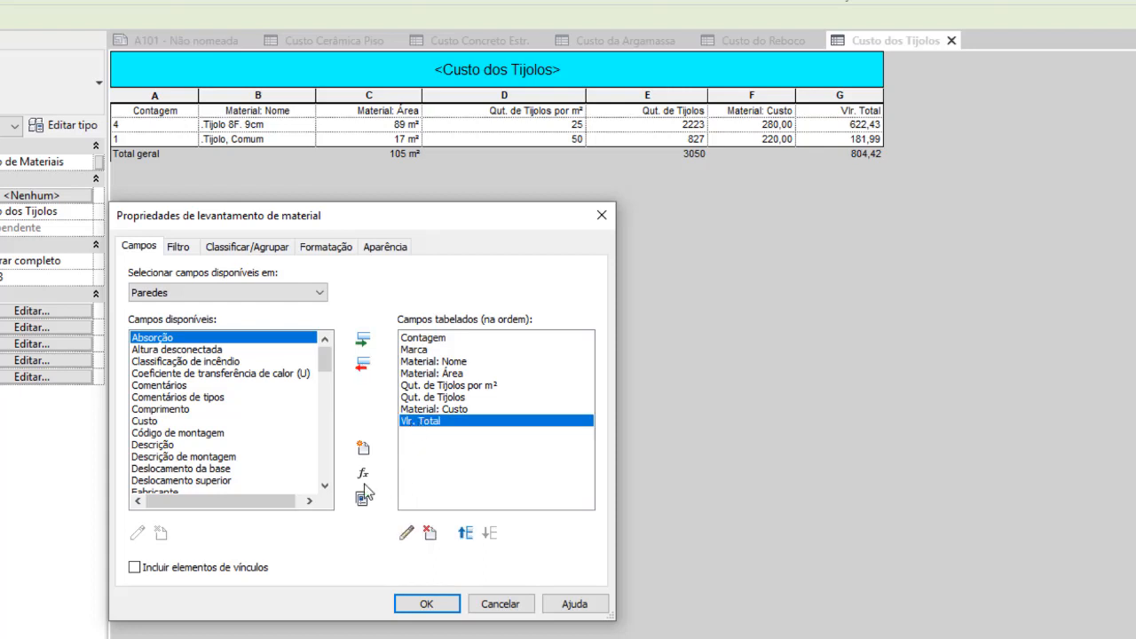
{"action": "left_click", "coordinate": [405, 532]}
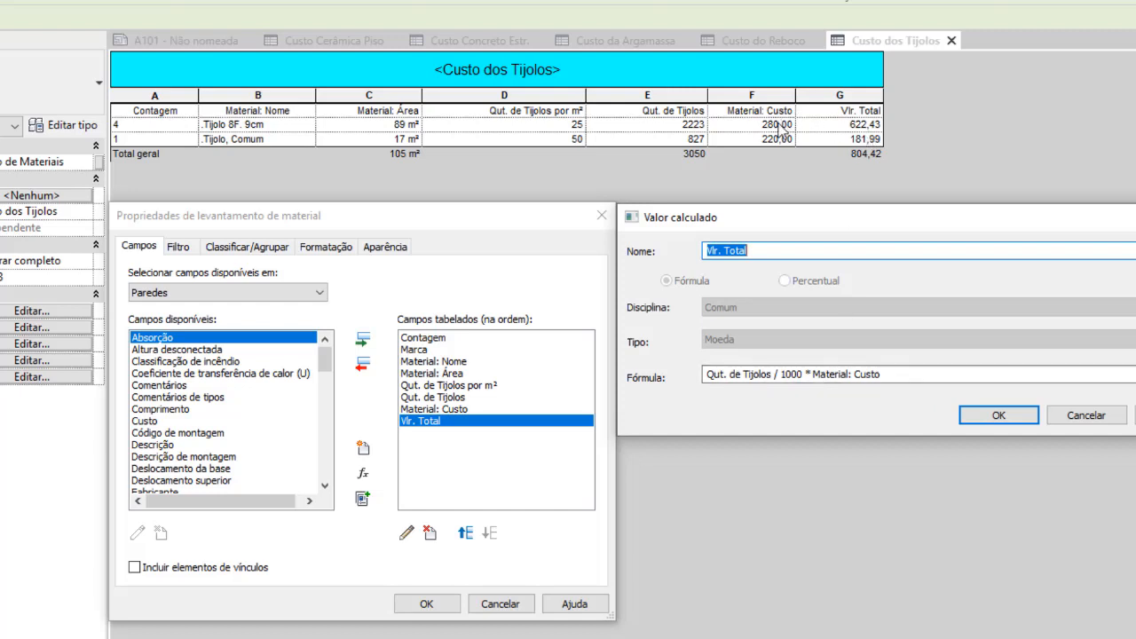
{"action": "left_click", "coordinate": [1001, 417]}
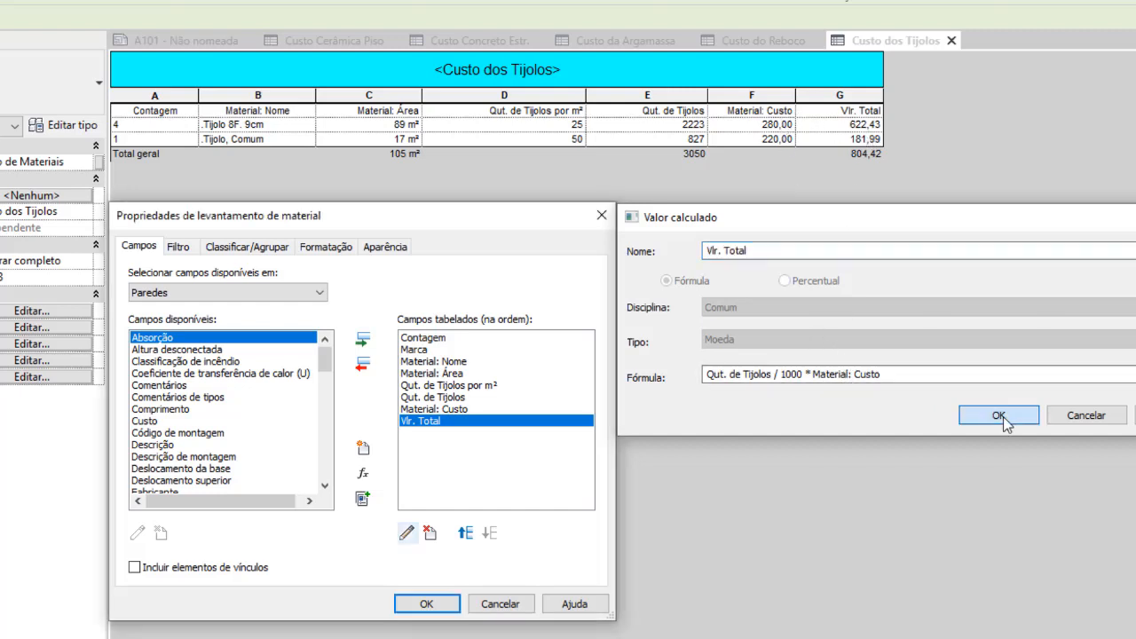
{"action": "left_click", "coordinate": [417, 604]}
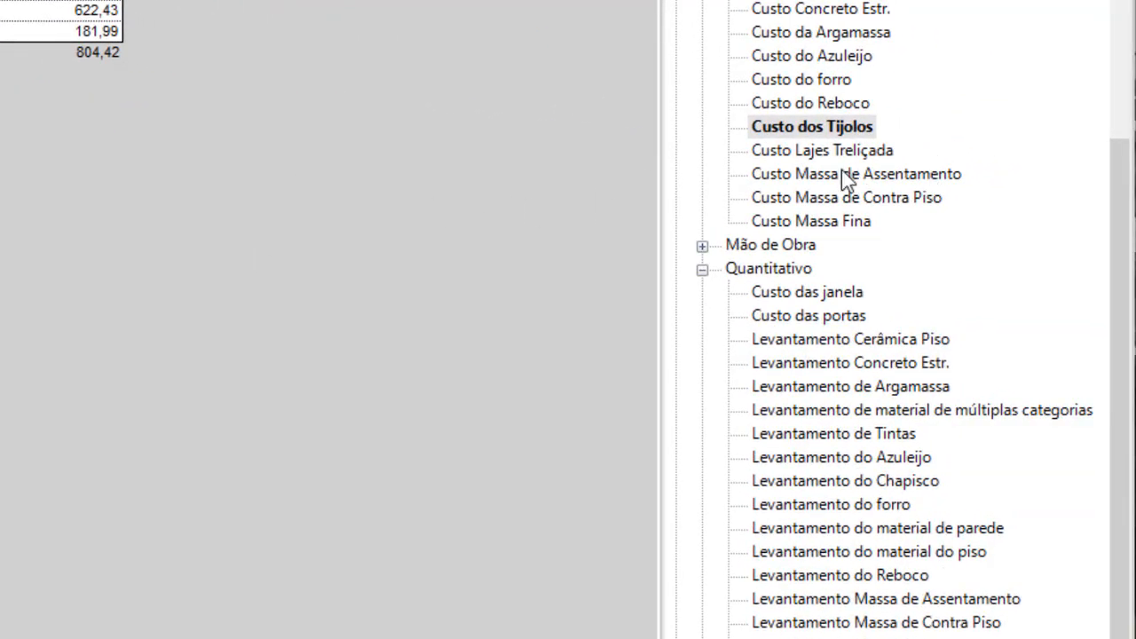
View the Custo Lajes Treliçada schedule and review the Vlr. Total formula in the Custo Massa de Assentamento schedule.
{"action": "left_click", "coordinate": [826, 156]}
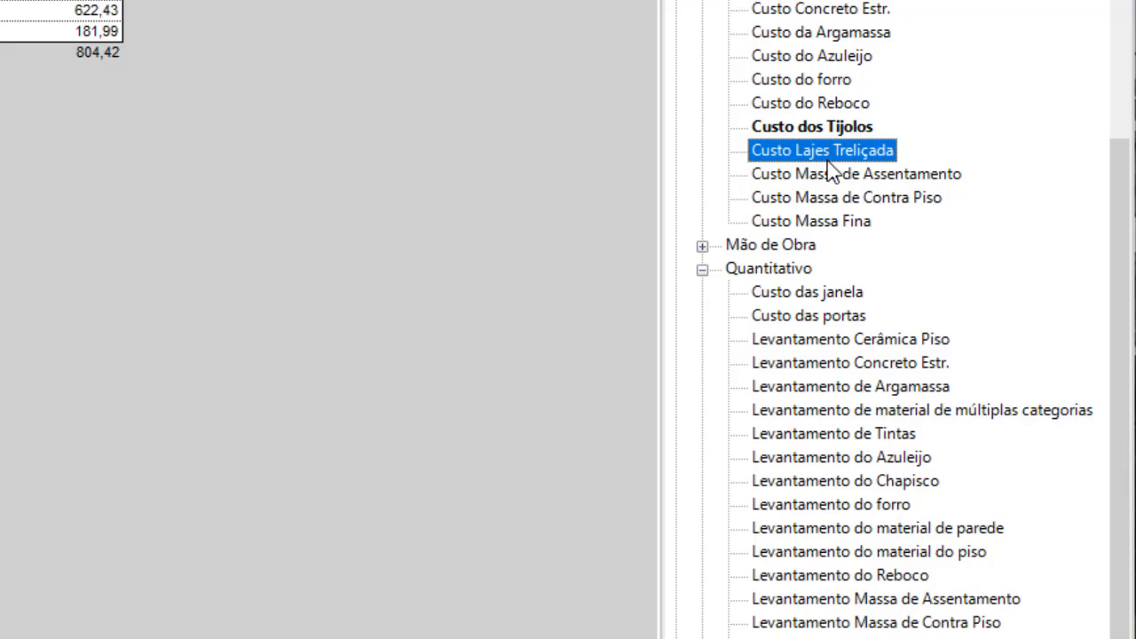
{"action": "double_click", "coordinate": [826, 152]}
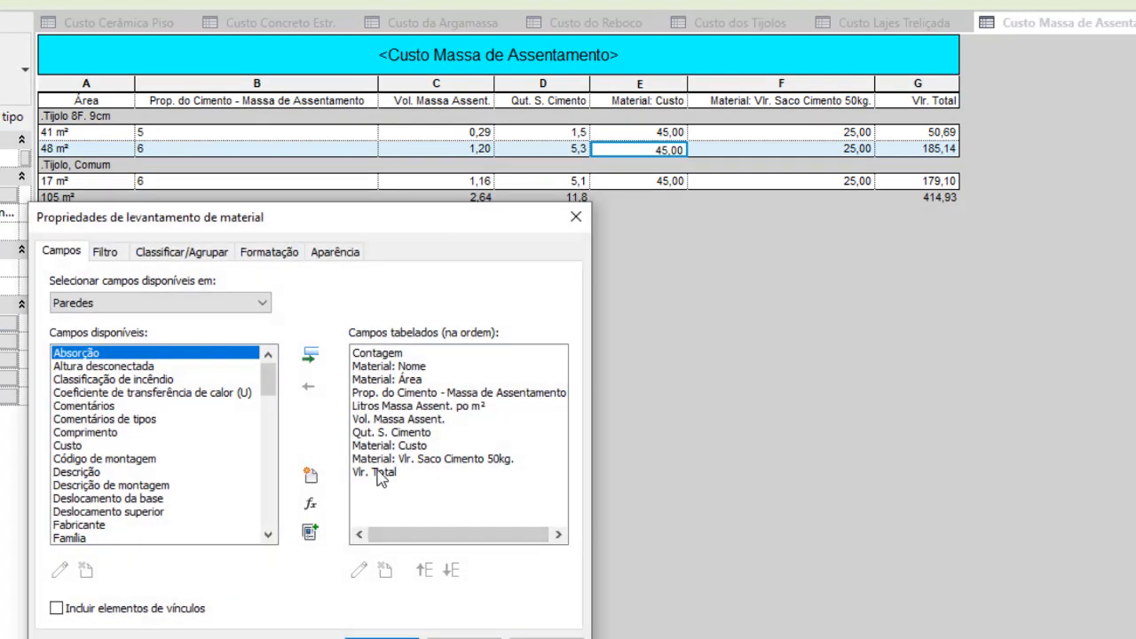
{"action": "left_click", "coordinate": [376, 472]}
{"action": "left_click", "coordinate": [359, 568]}
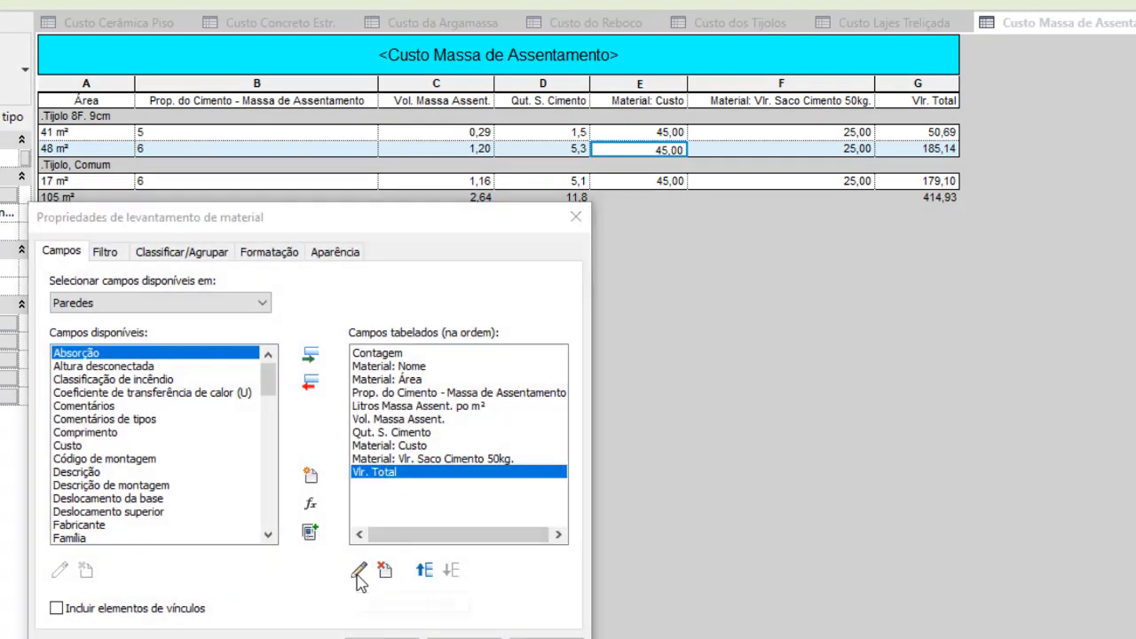
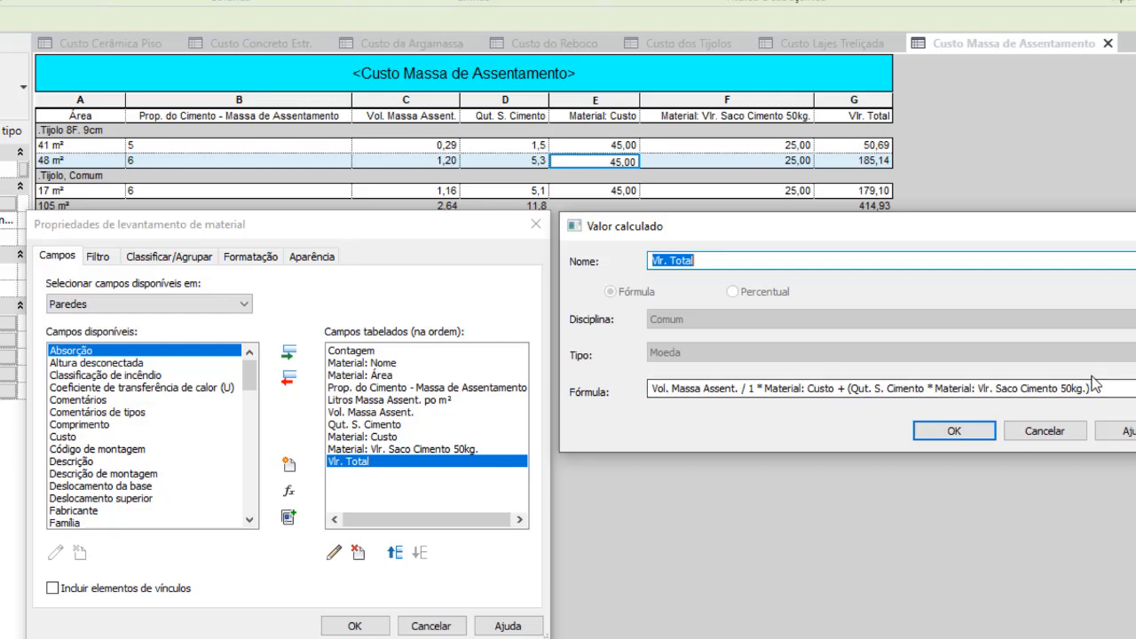
{"action": "left_click", "coordinate": [960, 433]}
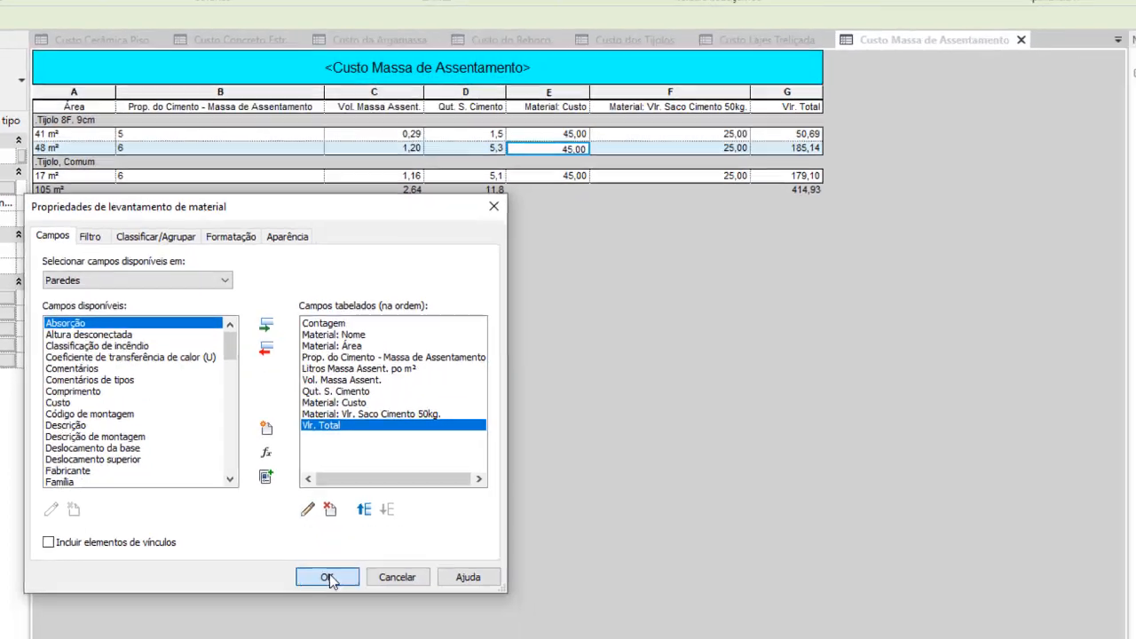
{"action": "left_click", "coordinate": [355, 627]}
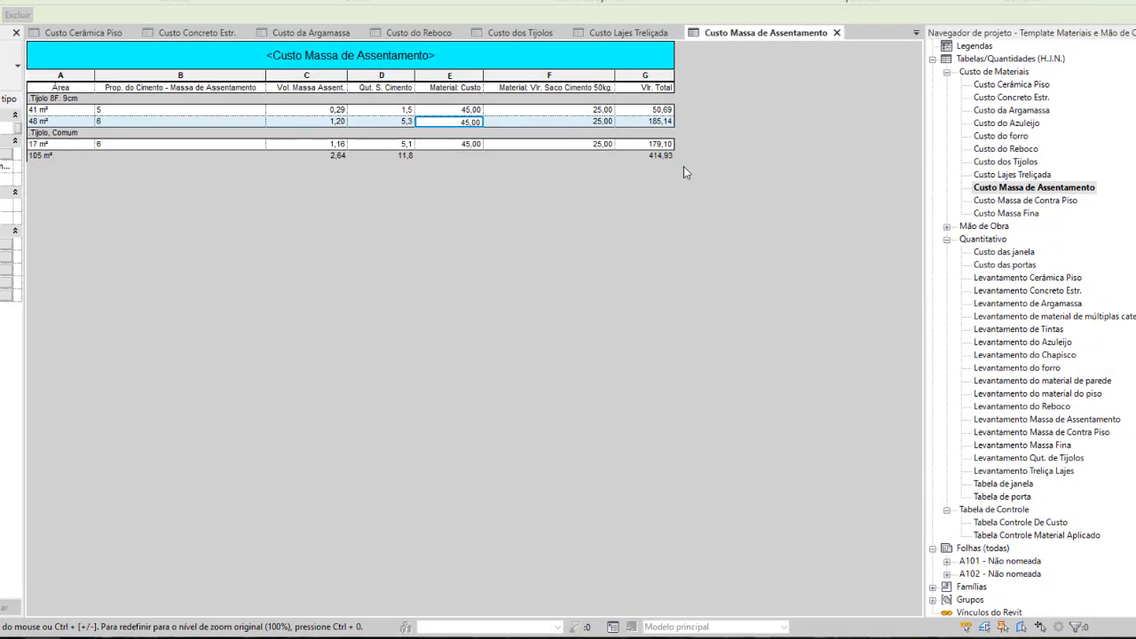
View the Custo Massa de Contra Piso schedule and open the Custo Massa Fina schedule.
{"action": "double_click", "coordinate": [990, 228]}
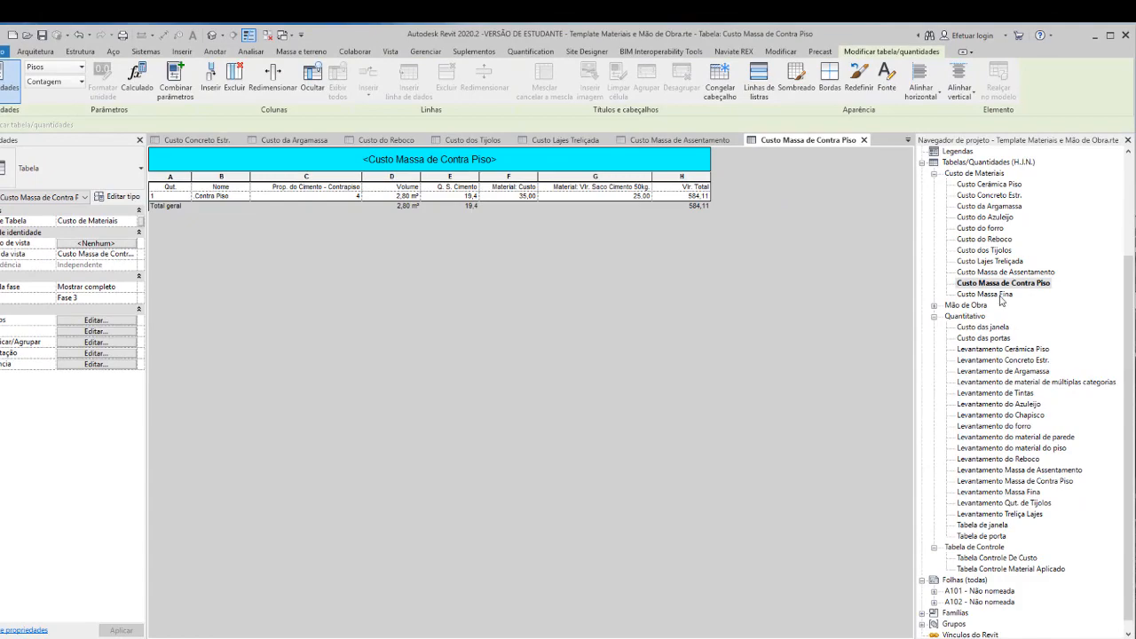
{"action": "left_click", "coordinate": [999, 295]}
{"action": "double_click", "coordinate": [1001, 297]}
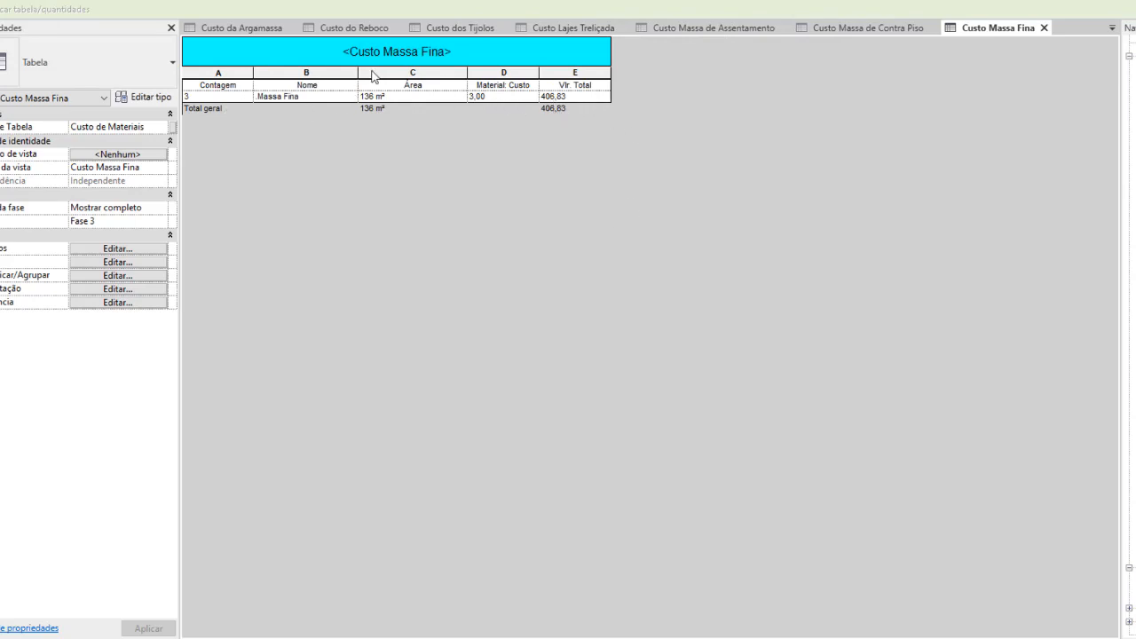
Right-align the Área, Material: Custo and Vlr. Total columns of the Custo Massa Fina schedule.
{"action": "left_click_drag", "start_coordinate": [372, 76], "coordinate": [559, 96]}
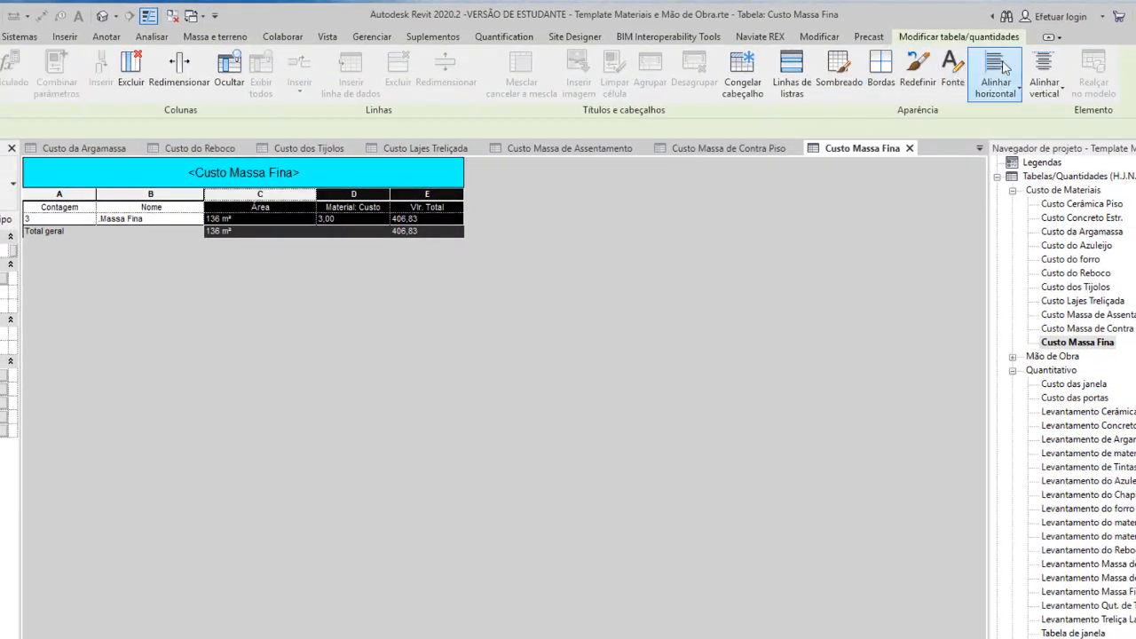
{"action": "left_click", "coordinate": [1018, 91]}
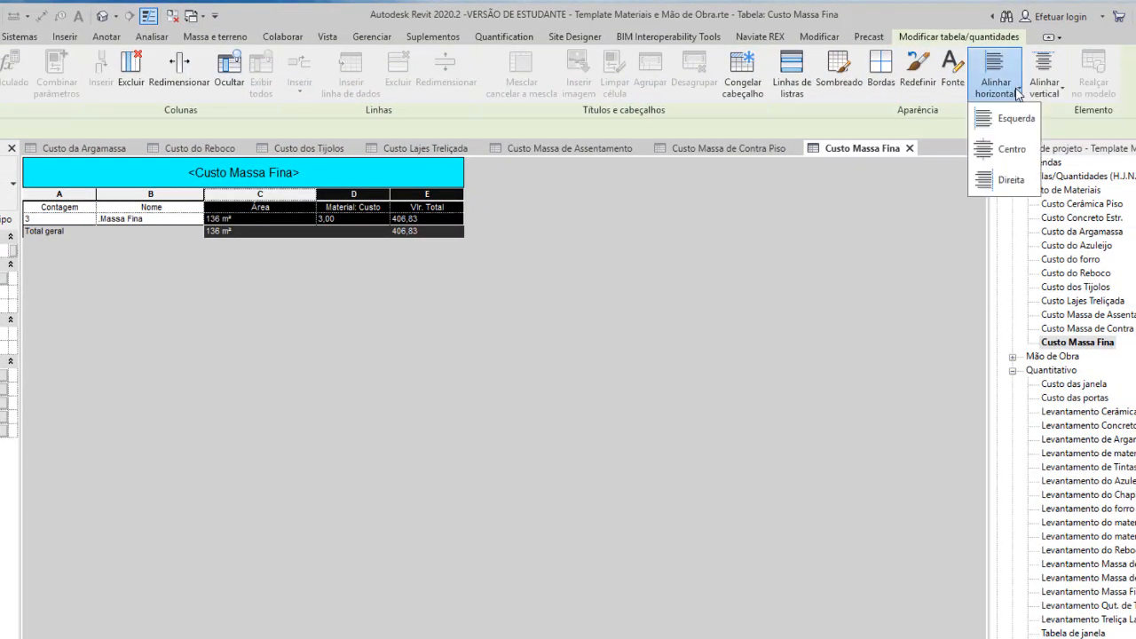
{"action": "left_click", "coordinate": [1011, 180]}
{"action": "left_click", "coordinate": [192, 219]}
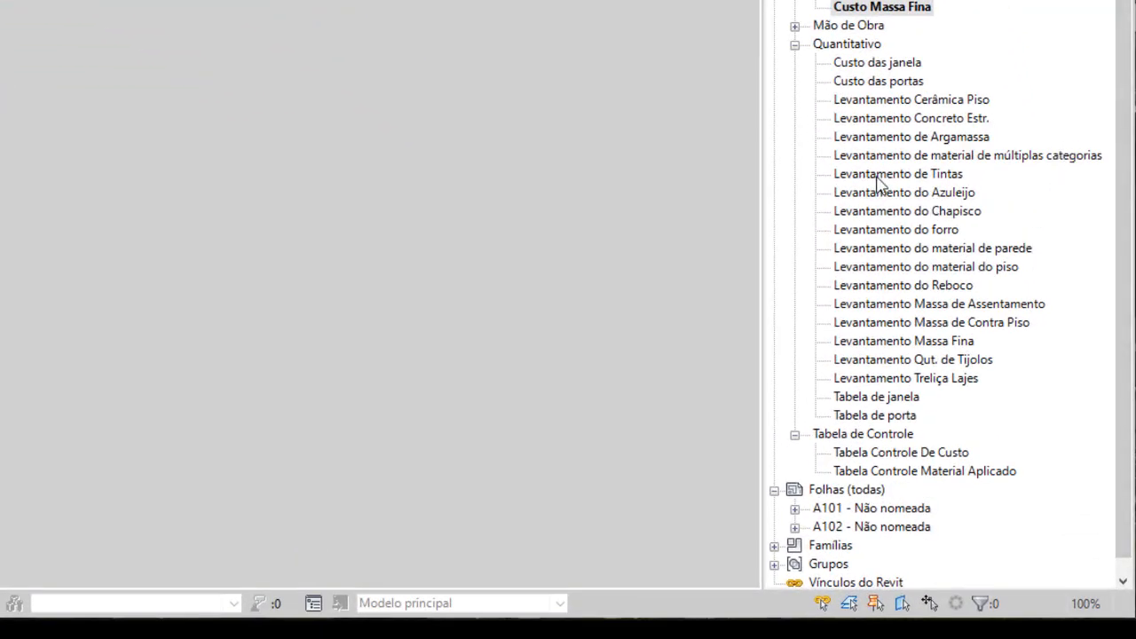
Add a calculated value named "Qut. Gal. de 18L." with the formula Total Lts. Tinta/18 to the Levantamento de Tintas schedule.
{"action": "left_click", "coordinate": [876, 177]}
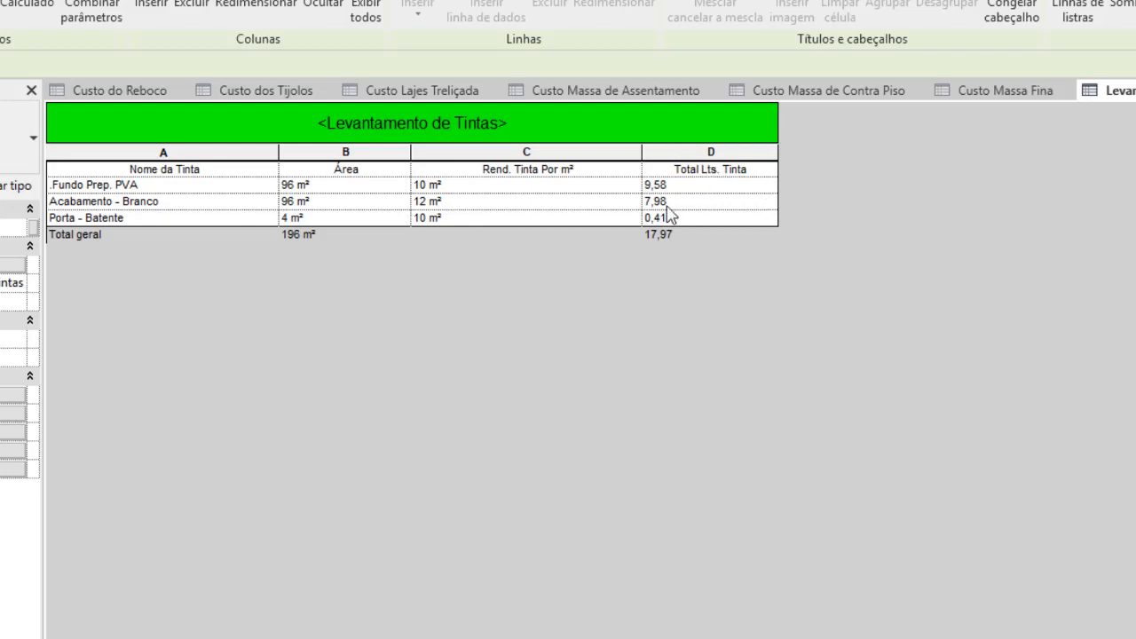
{"action": "left_click", "coordinate": [4, 396]}
{"action": "left_click", "coordinate": [5, 399]}
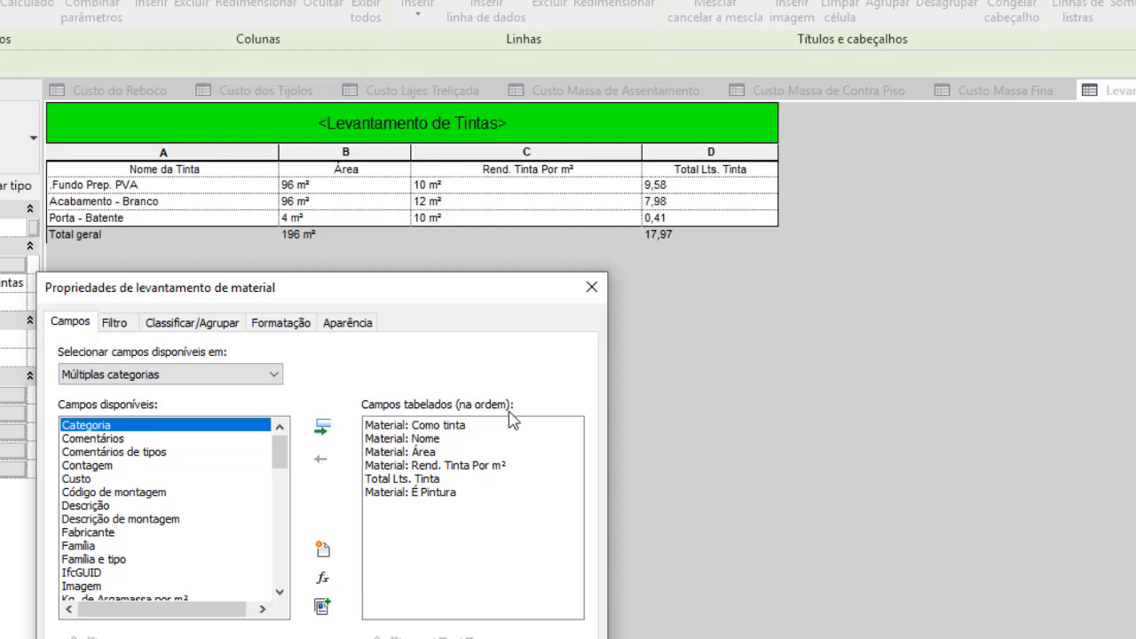
{"action": "left_click", "coordinate": [324, 580]}
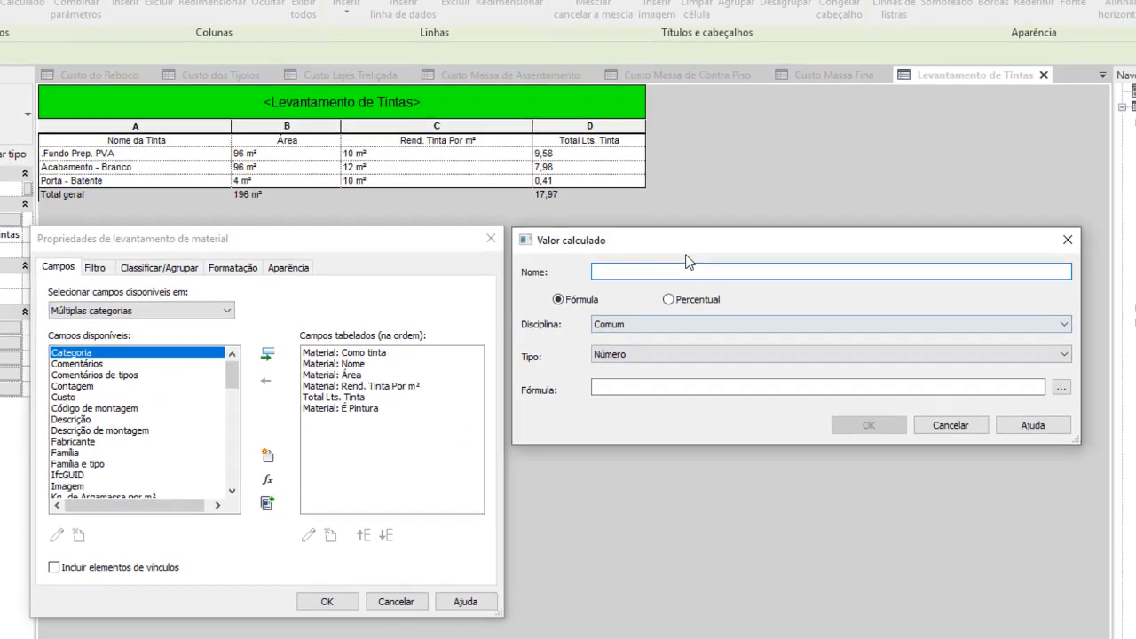
{"action": "left_click", "coordinate": [1048, 382]}
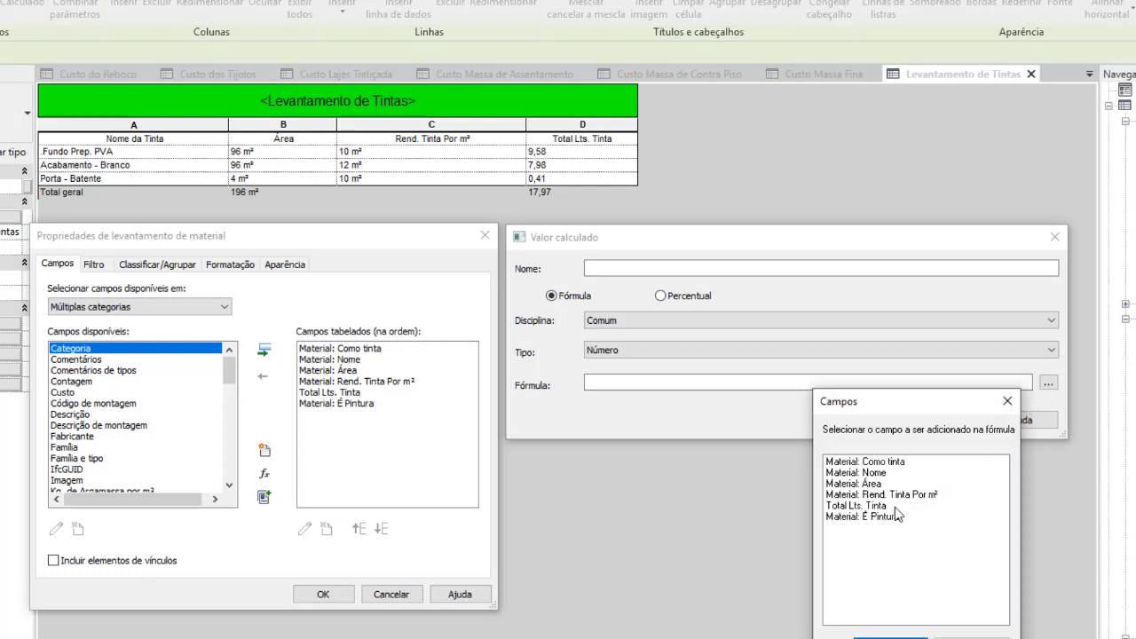
{"action": "left_click", "coordinate": [850, 507]}
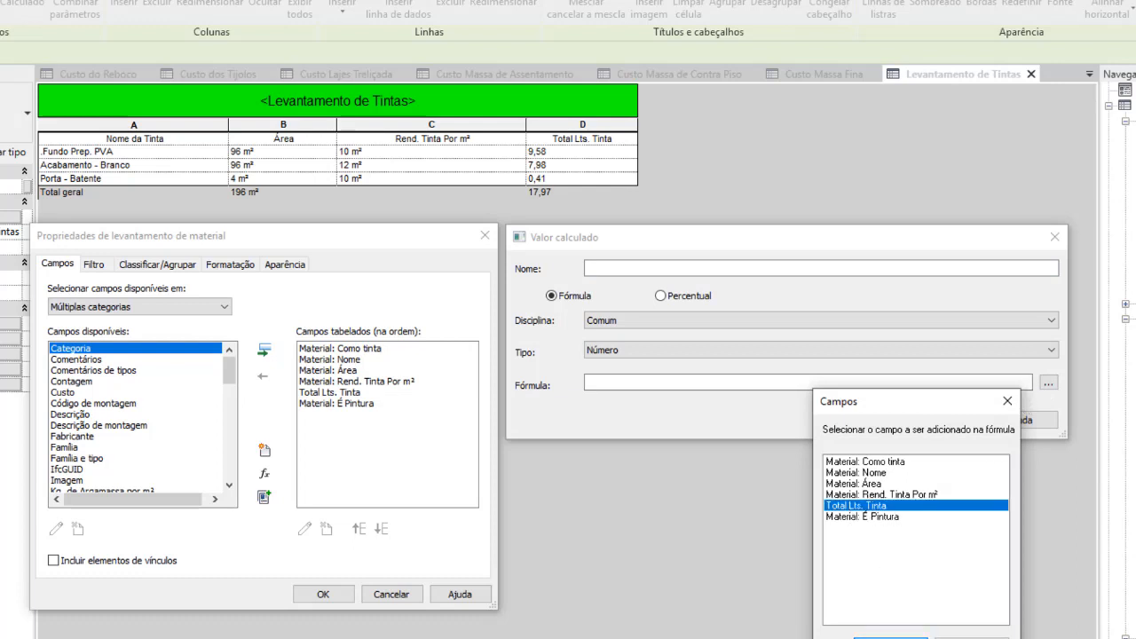
{"action": "left_click", "coordinate": [890, 637]}
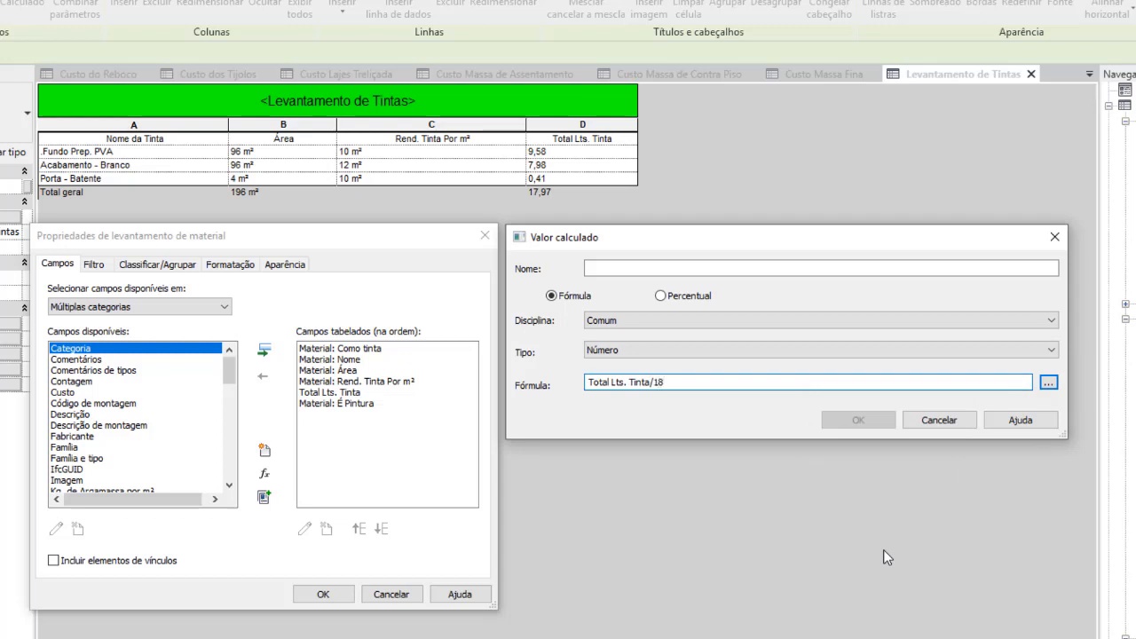
{"action": "left_click", "coordinate": [591, 268]}
{"action": "type", "text": "Qut. Gal. de 18L."}
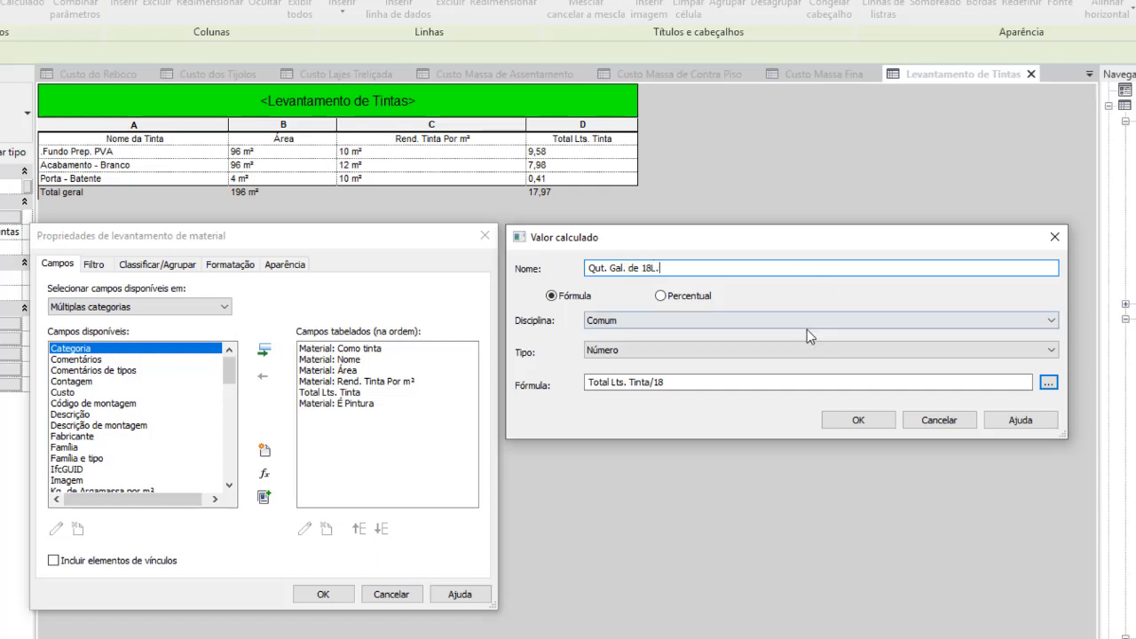
{"action": "left_click", "coordinate": [857, 420]}
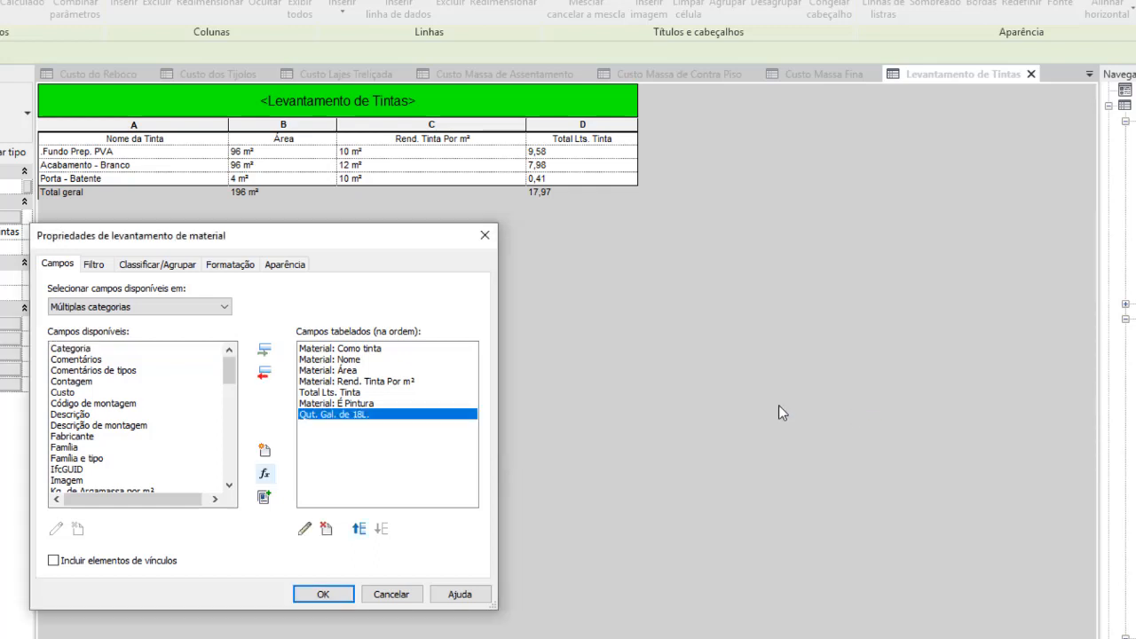
{"action": "left_click", "coordinate": [325, 593]}
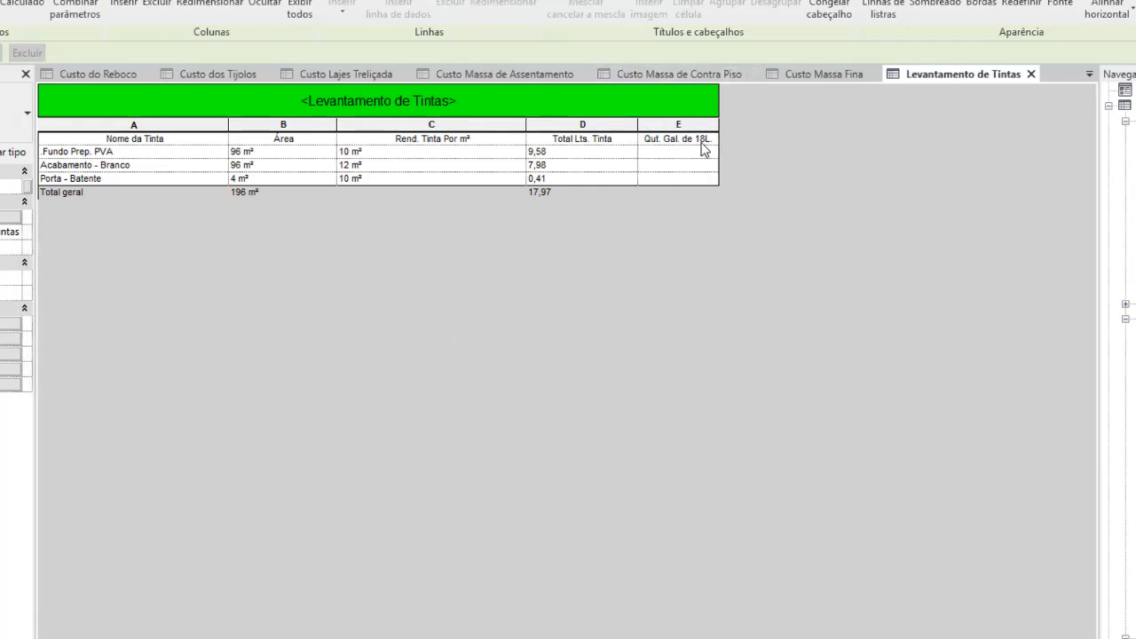
Set the Qut. Gal. de 18L. field's formatting to calculate totals (Calcular os totais) in the Levantamento de Tintas schedule.
{"action": "left_click", "coordinate": [9, 330]}
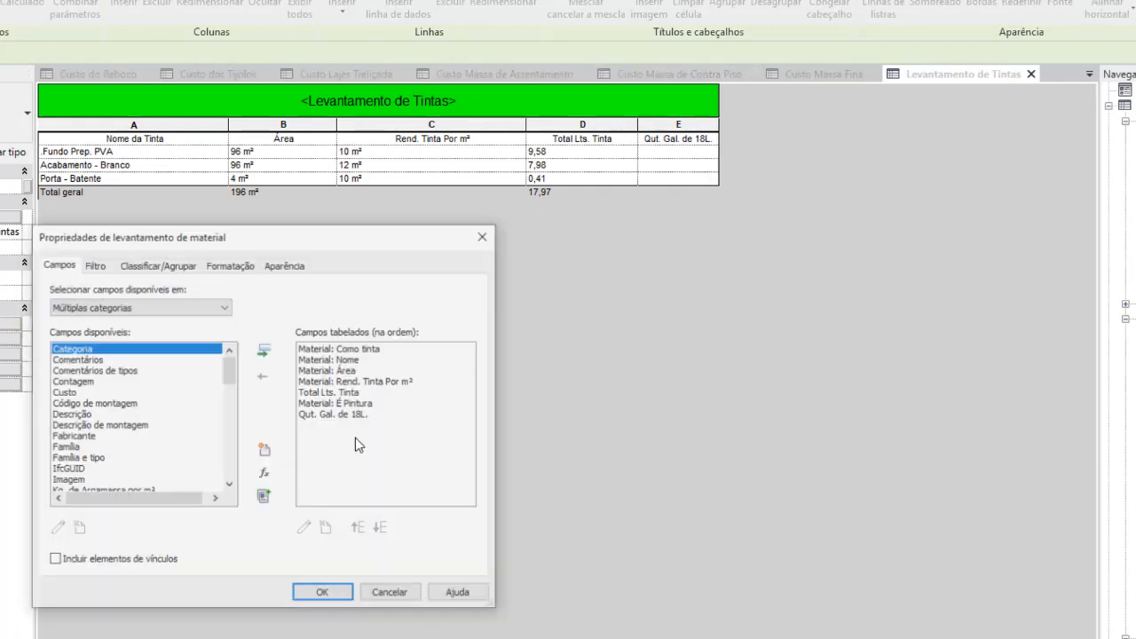
{"action": "left_click", "coordinate": [233, 265]}
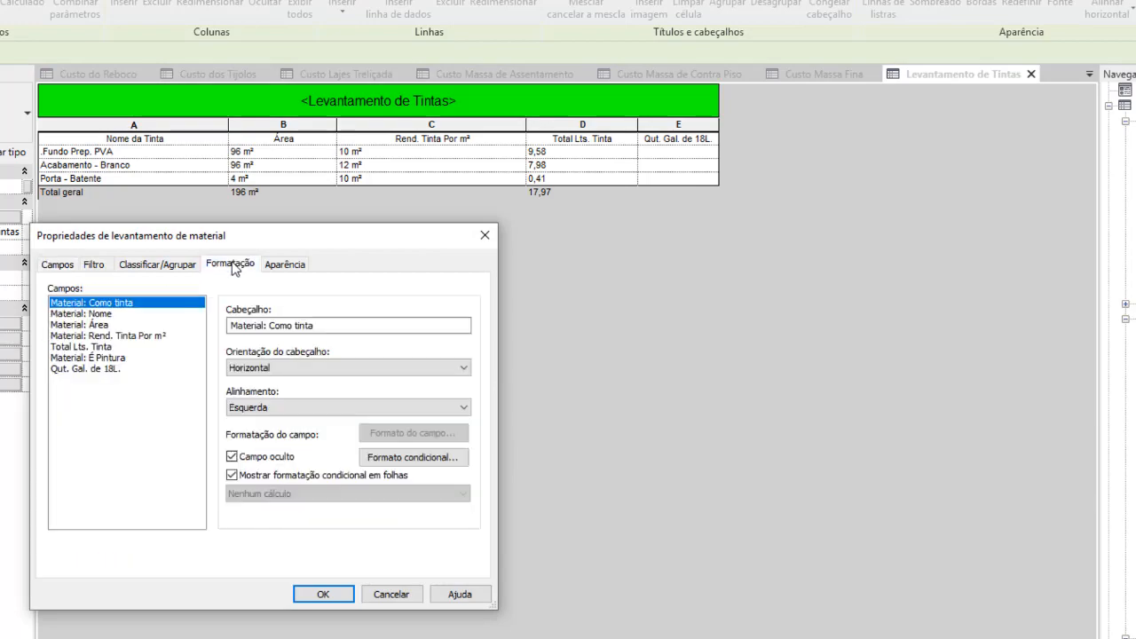
{"action": "left_click", "coordinate": [85, 369]}
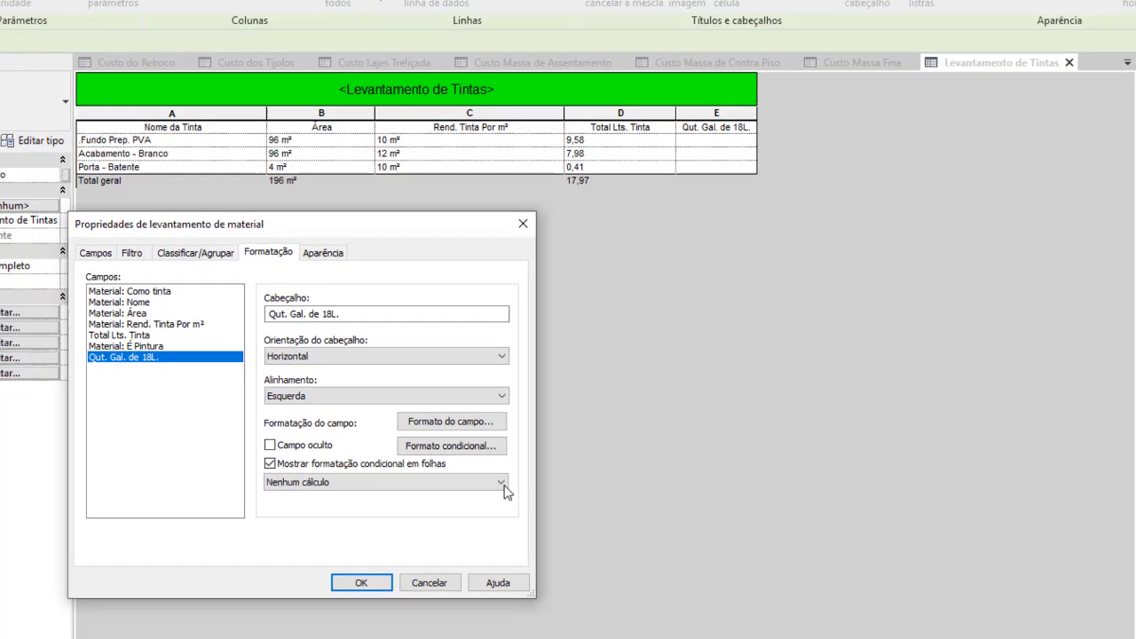
{"action": "left_click", "coordinate": [462, 493]}
{"action": "left_click", "coordinate": [585, 462]}
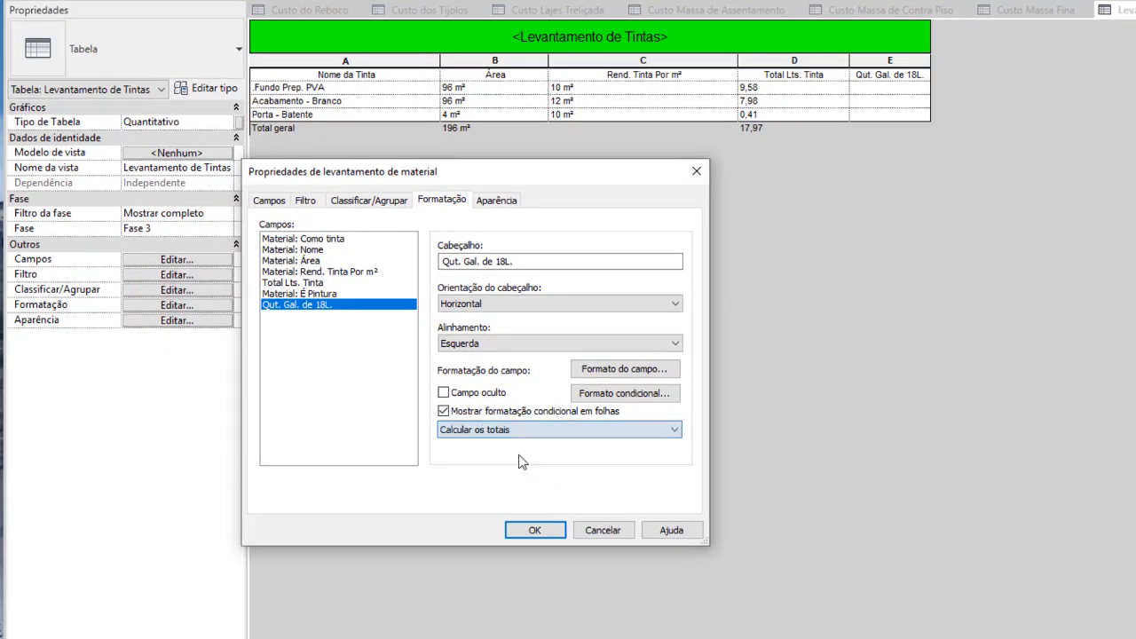
{"action": "left_click", "coordinate": [536, 530]}
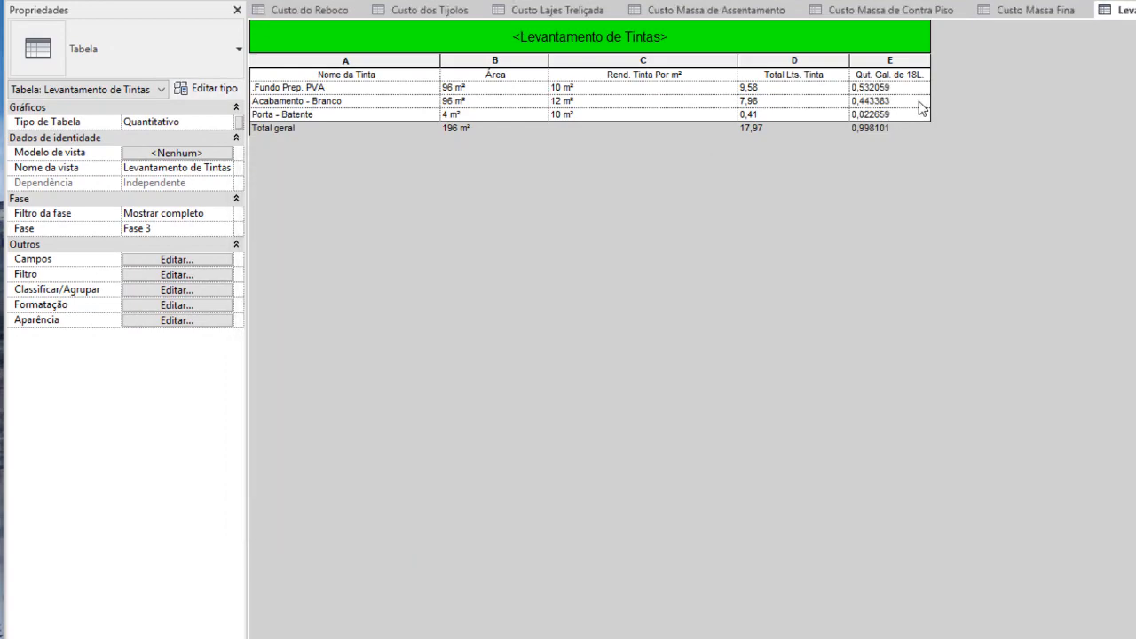
Format the Qut. Gal. de 18L. column with custom settings: Moeda units, 2 casas decimais rounding and digit grouping.
{"action": "left_click", "coordinate": [899, 61]}
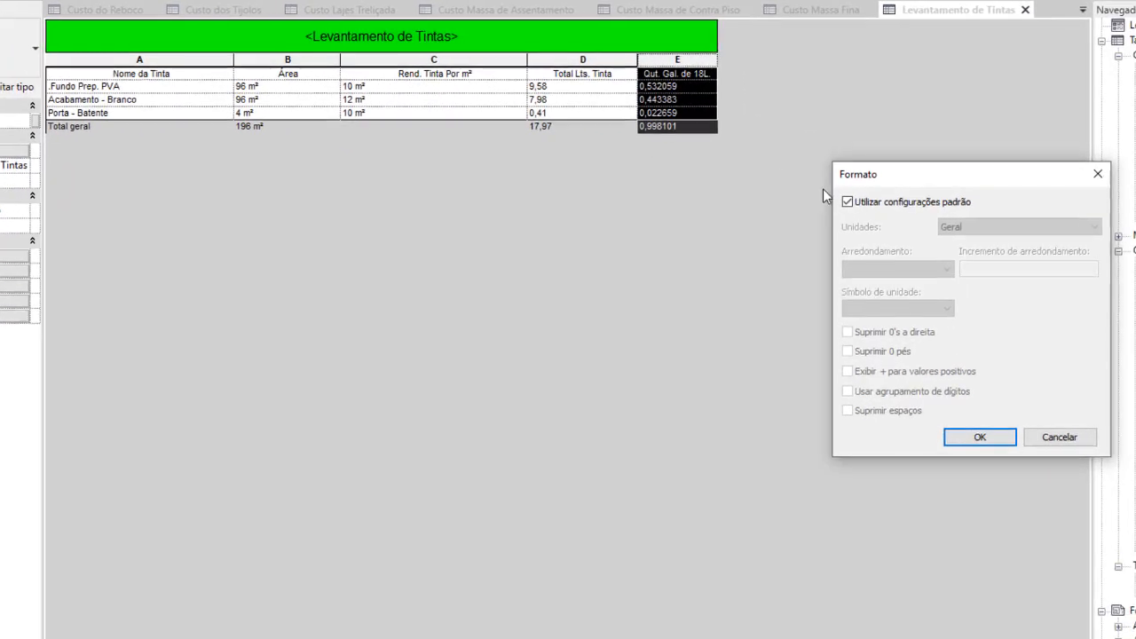
{"action": "left_click", "coordinate": [847, 203]}
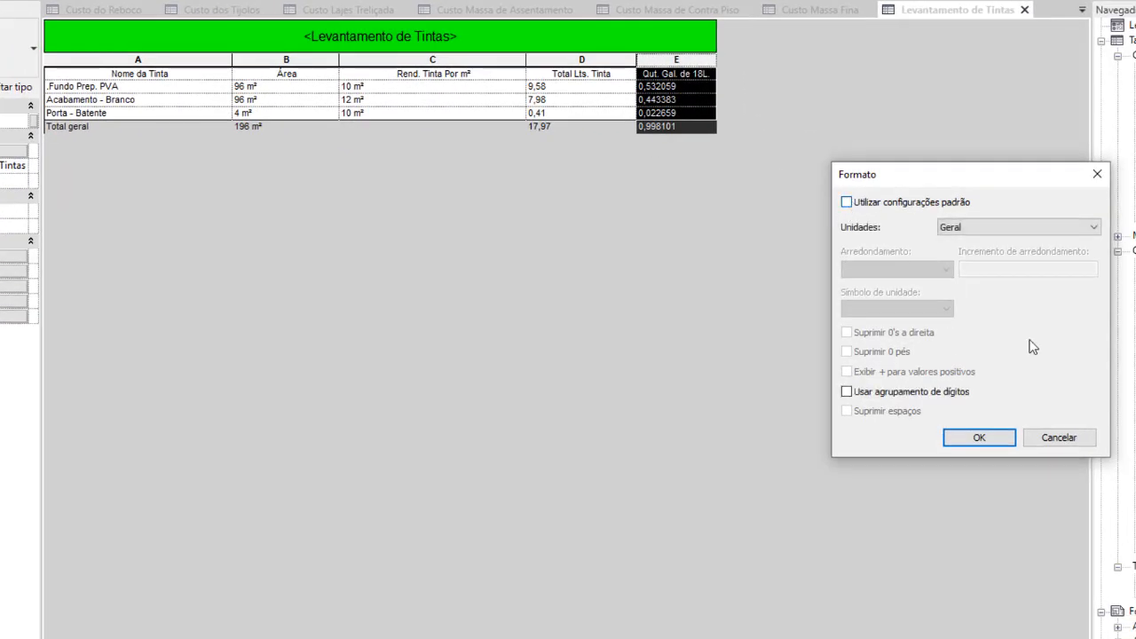
{"action": "left_click", "coordinate": [1089, 227]}
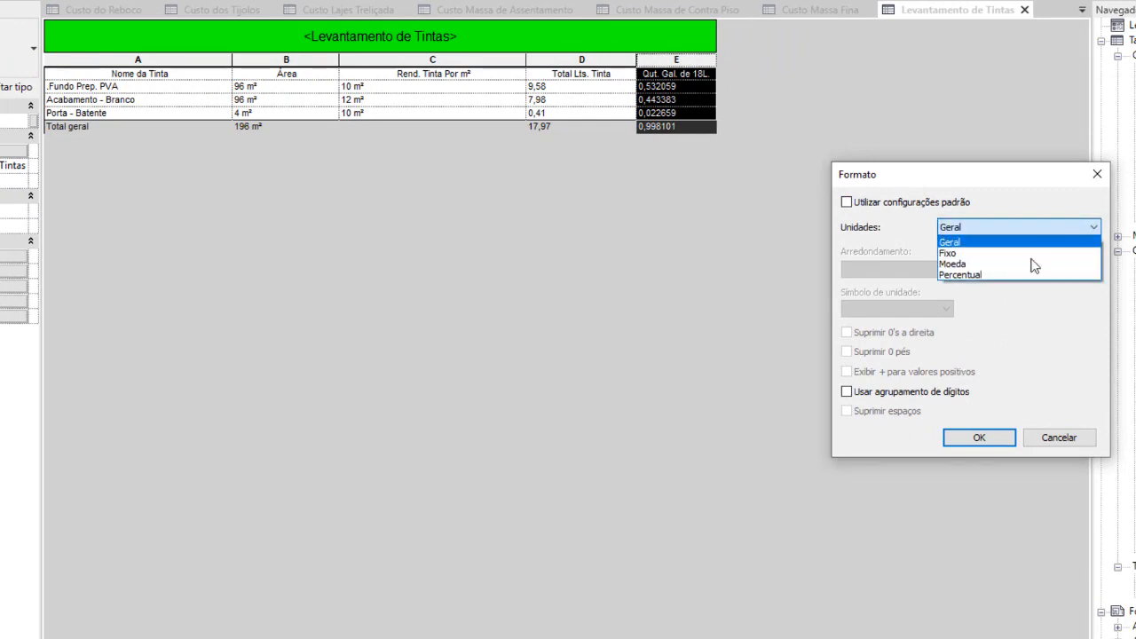
{"action": "left_click", "coordinate": [972, 263]}
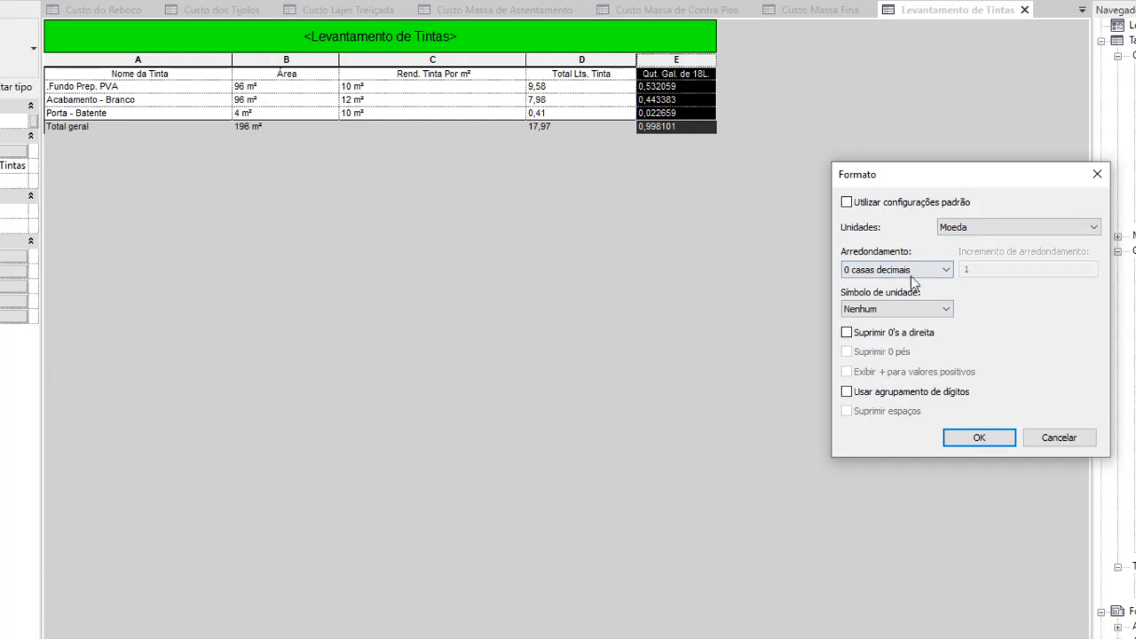
{"action": "left_click", "coordinate": [946, 270]}
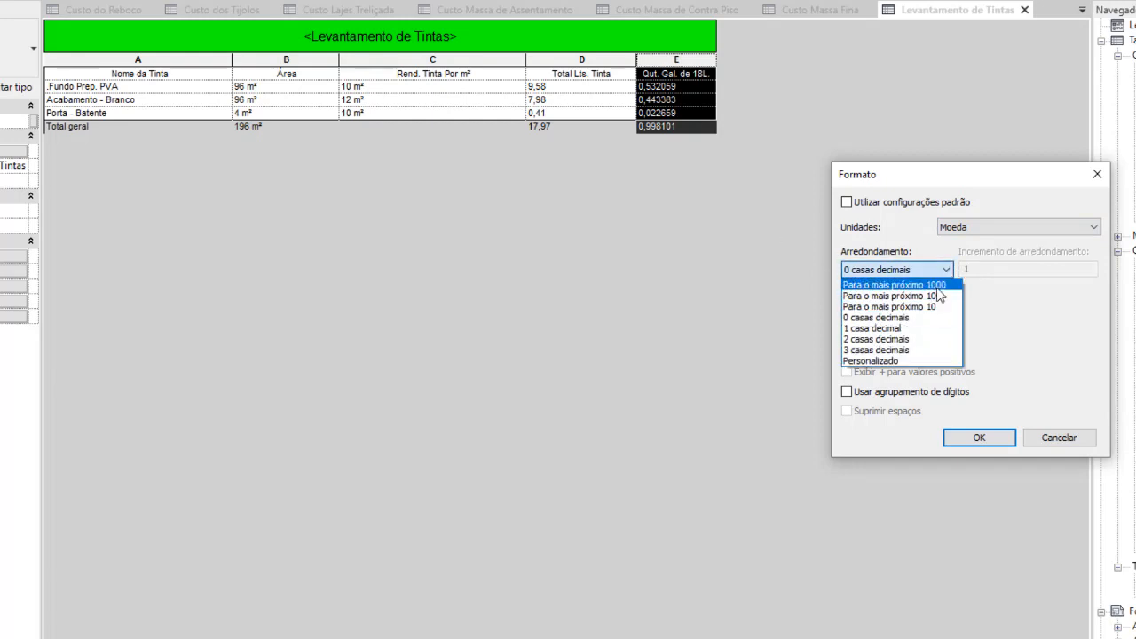
{"action": "left_click", "coordinate": [922, 339]}
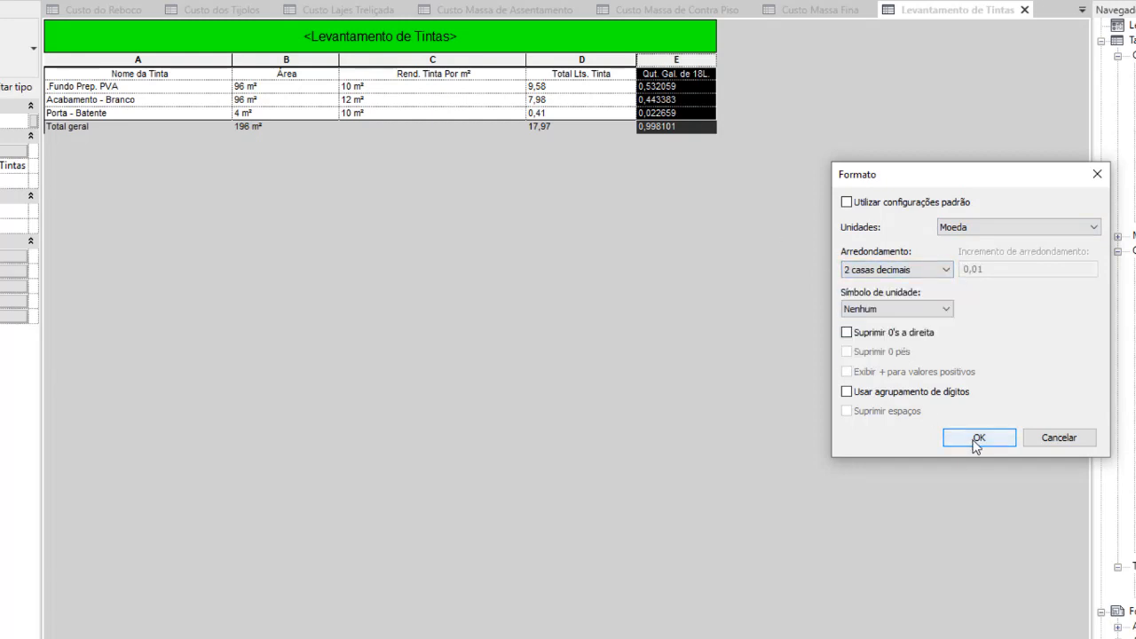
{"action": "left_click", "coordinate": [846, 391]}
{"action": "left_click", "coordinate": [976, 437]}
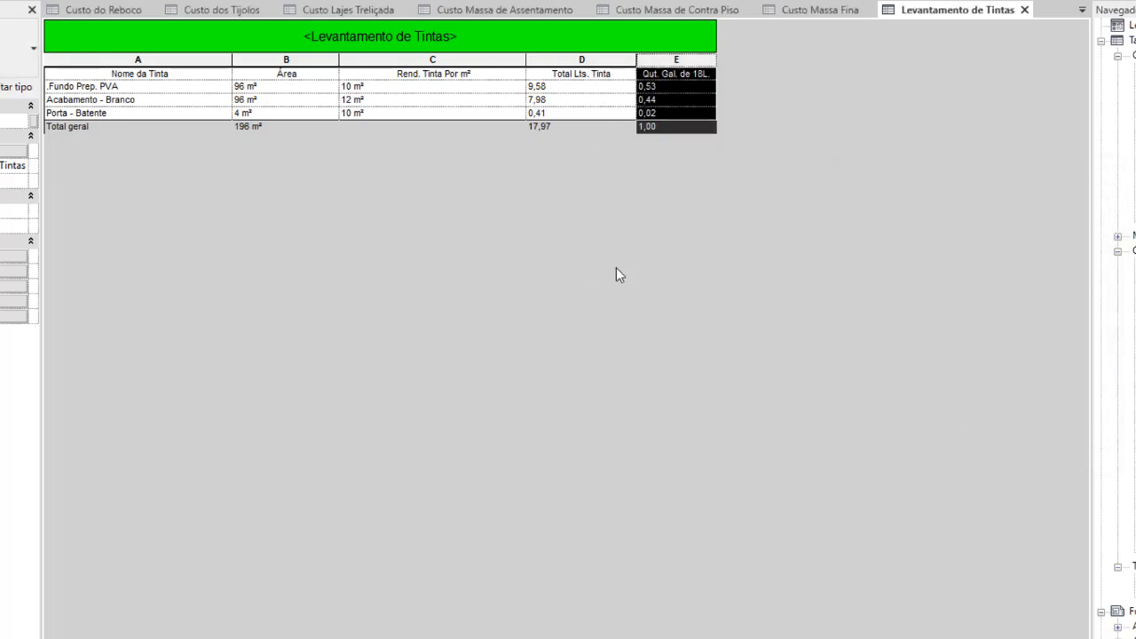
{"action": "left_click", "coordinate": [595, 114]}
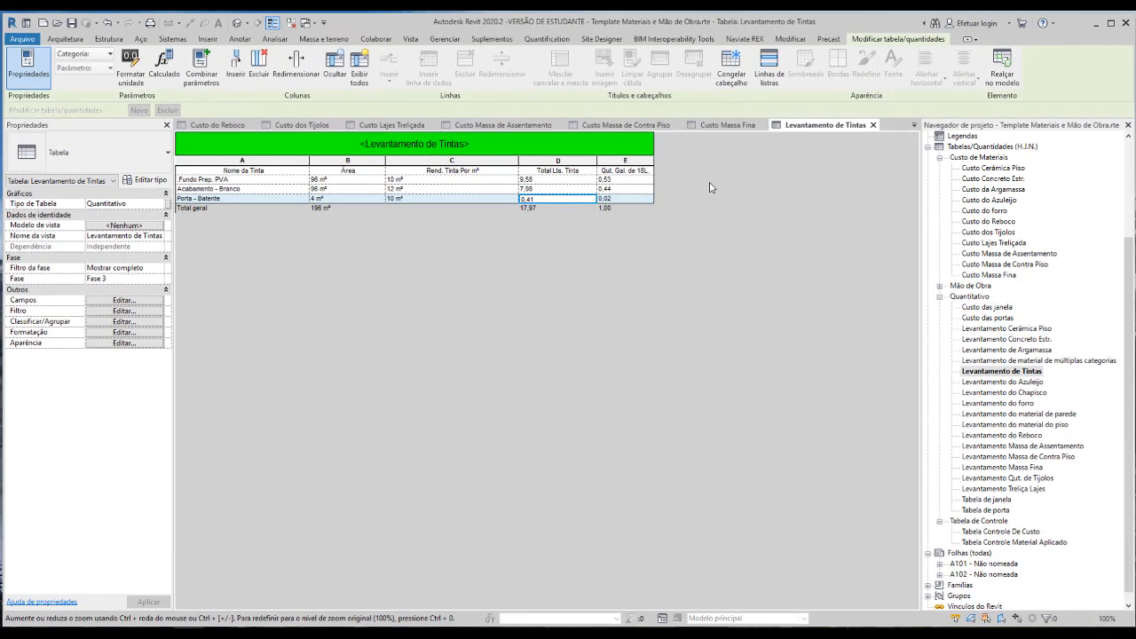
Duplicate the Levantamento de Tintas schedule in the project browser.
{"action": "right_click", "coordinate": [1004, 374]}
{"action": "mouse_move", "coordinate": [1026, 444]}
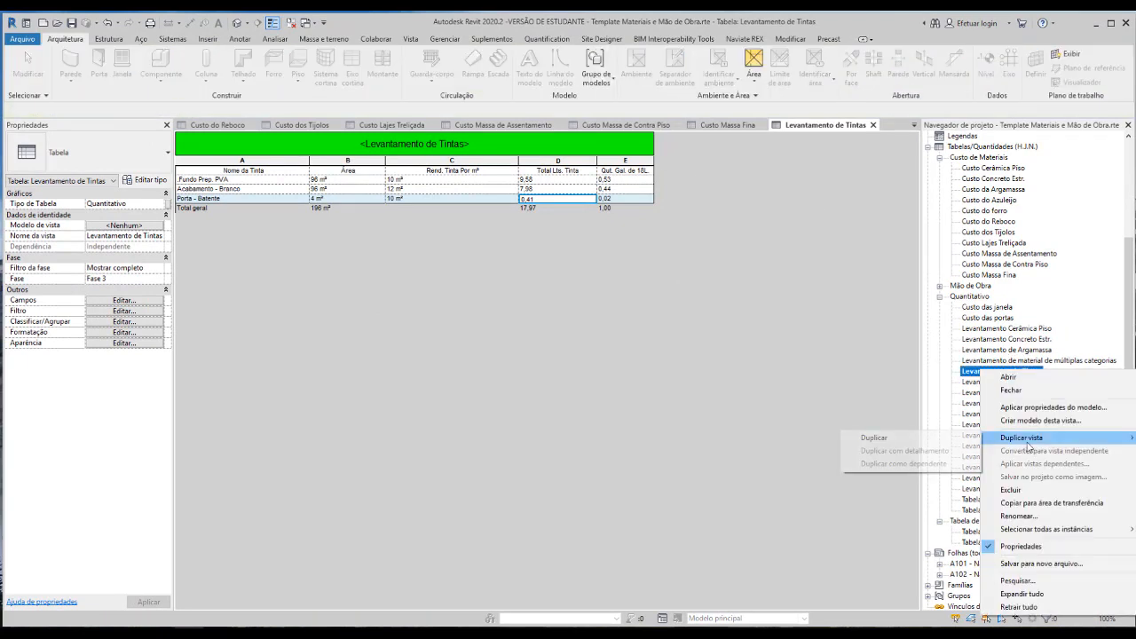
{"action": "left_click", "coordinate": [892, 439]}
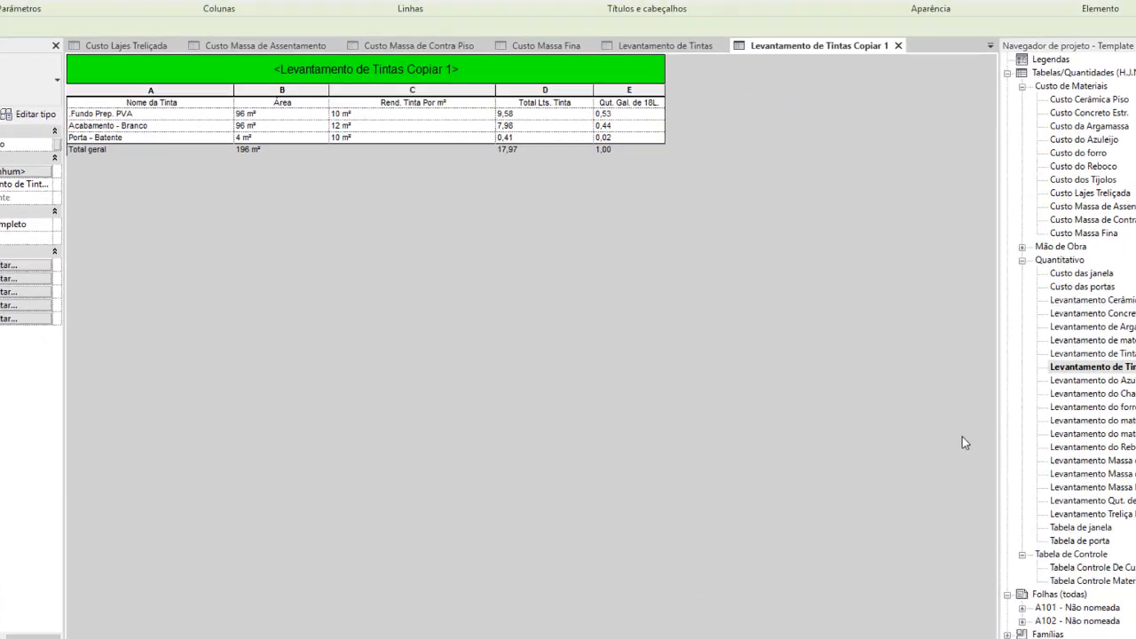
Change the title of the duplicated paint schedule to Custo Tintas.
{"action": "left_click", "coordinate": [367, 68]}
{"action": "left_click_drag", "start_coordinate": [367, 69], "coordinate": [225, 63]}
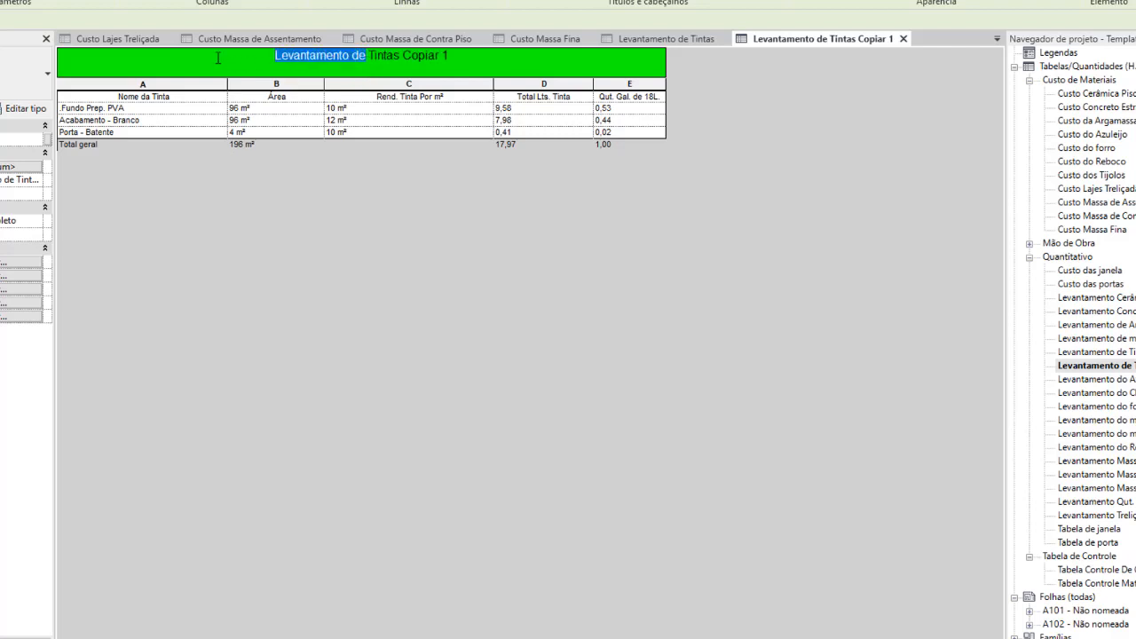
{"action": "type", "text": "Custo"}
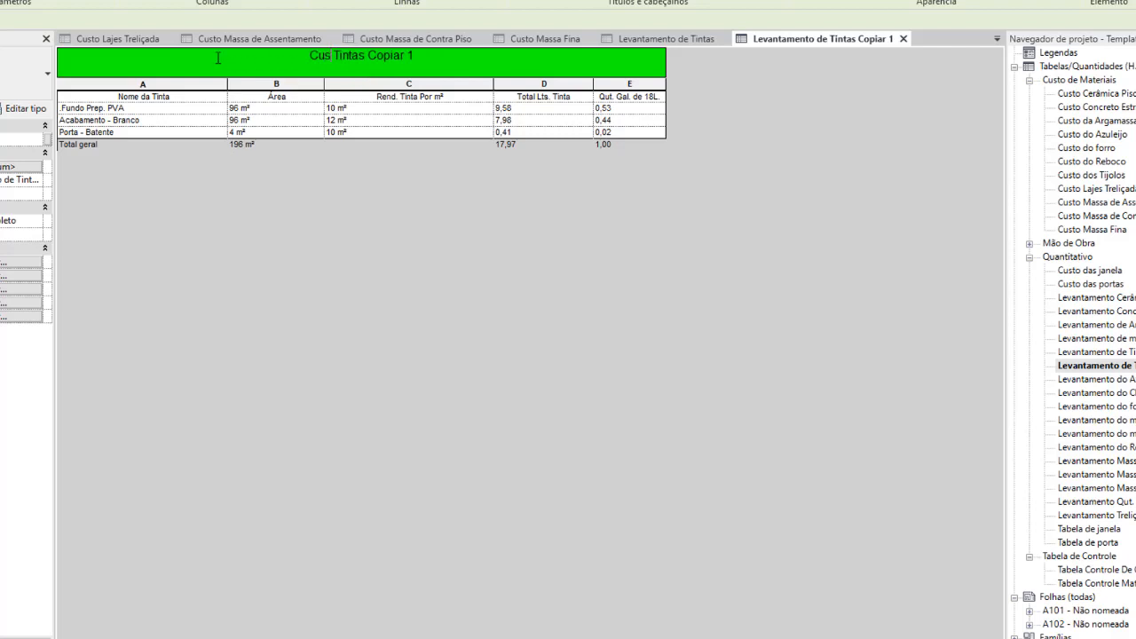
{"action": "left_click_drag", "start_coordinate": [420, 56], "coordinate": [382, 69]}
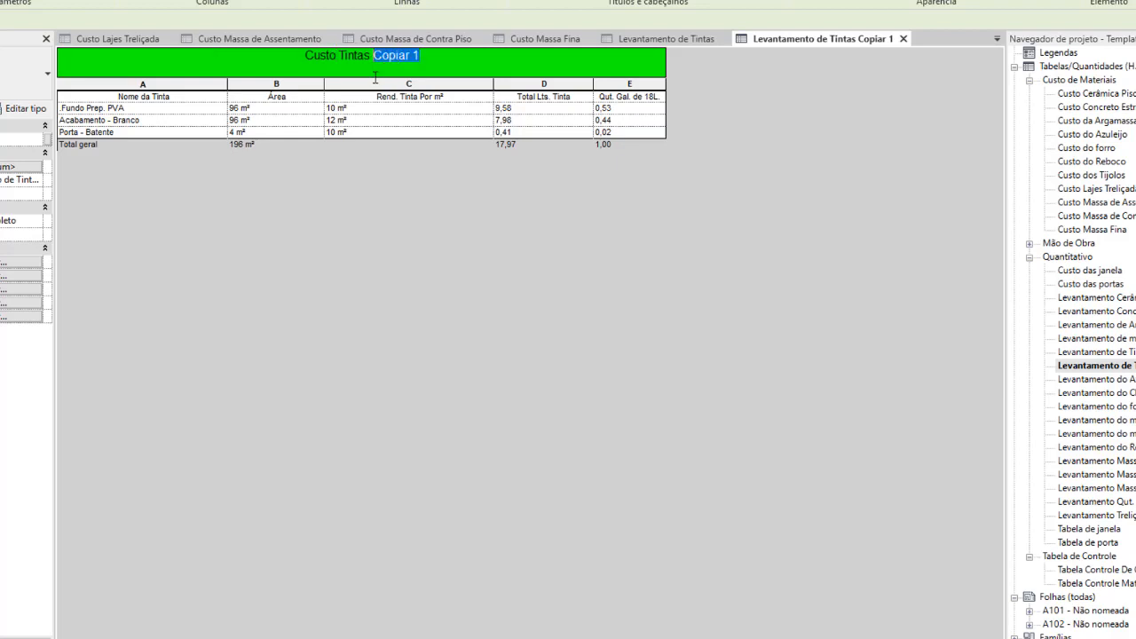
{"action": "key", "text": "BackSpace"}
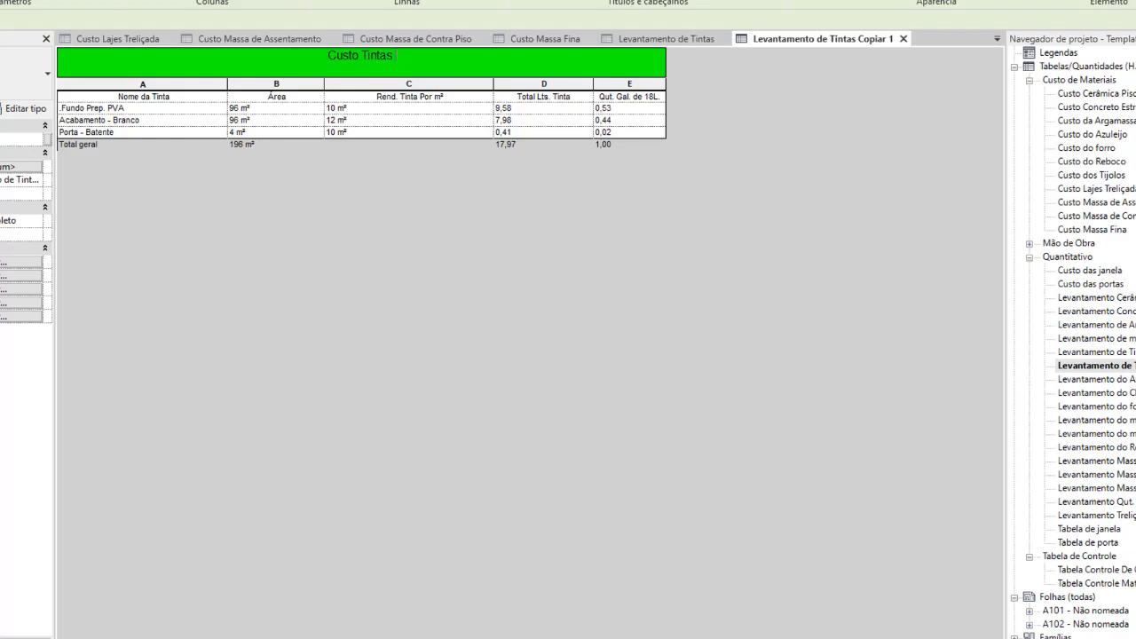
Set the Custo Tintas title row's shading color to cyan (Ciano).
{"action": "left_click", "coordinate": [821, 1]}
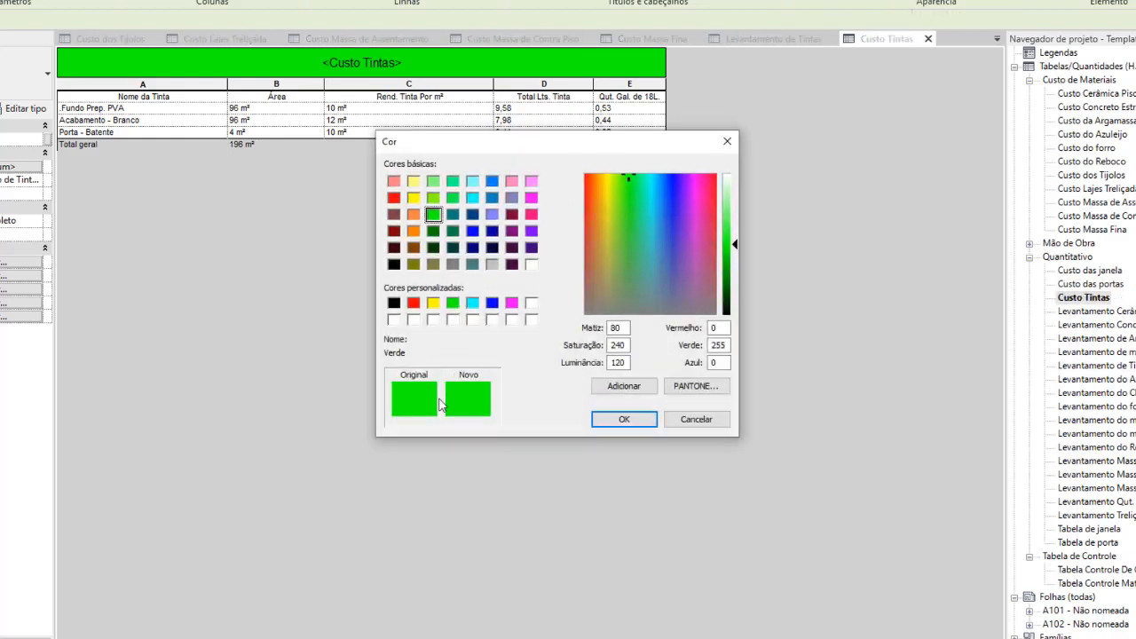
{"action": "left_click", "coordinate": [473, 303]}
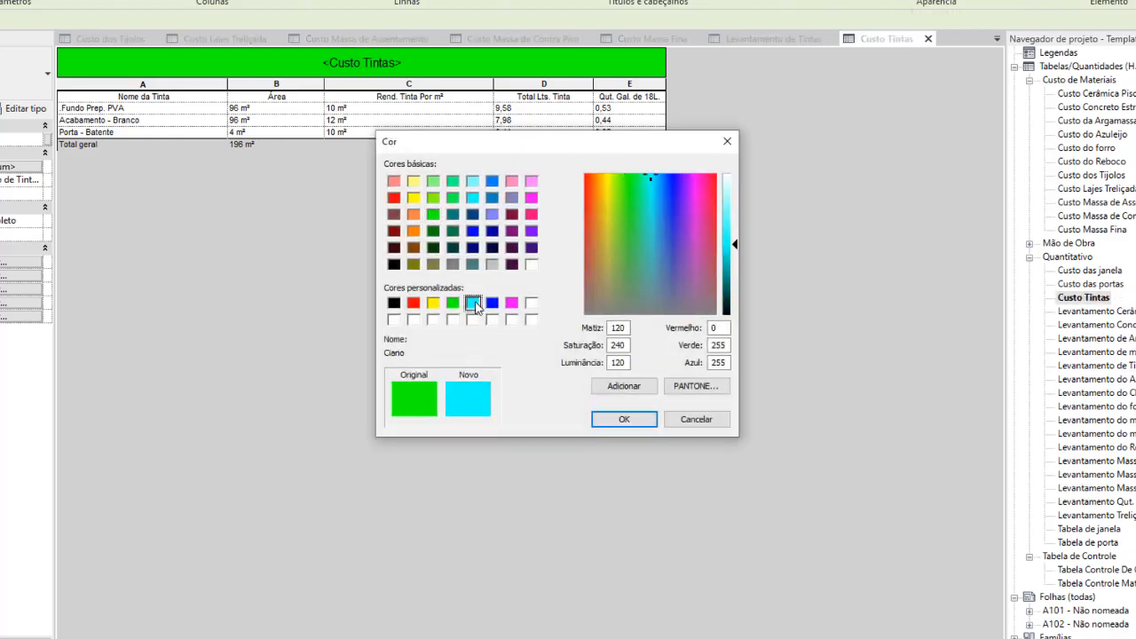
{"action": "left_click", "coordinate": [632, 420]}
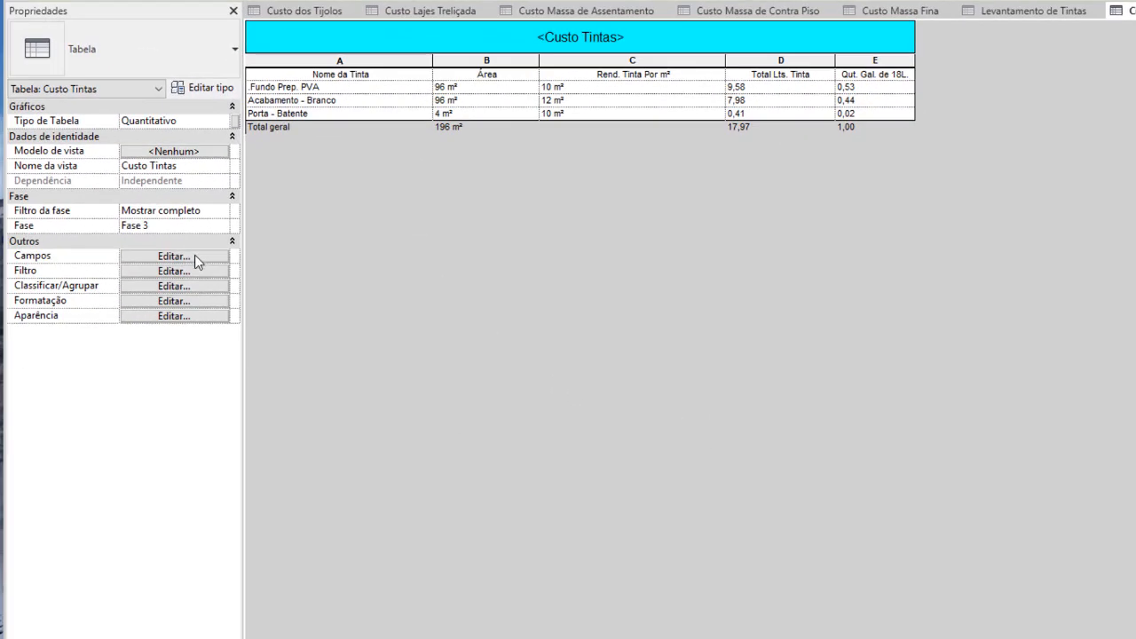
Add the Material: Custo field to the scheduled fields of the Custo Tintas schedule.
{"action": "left_click", "coordinate": [153, 257]}
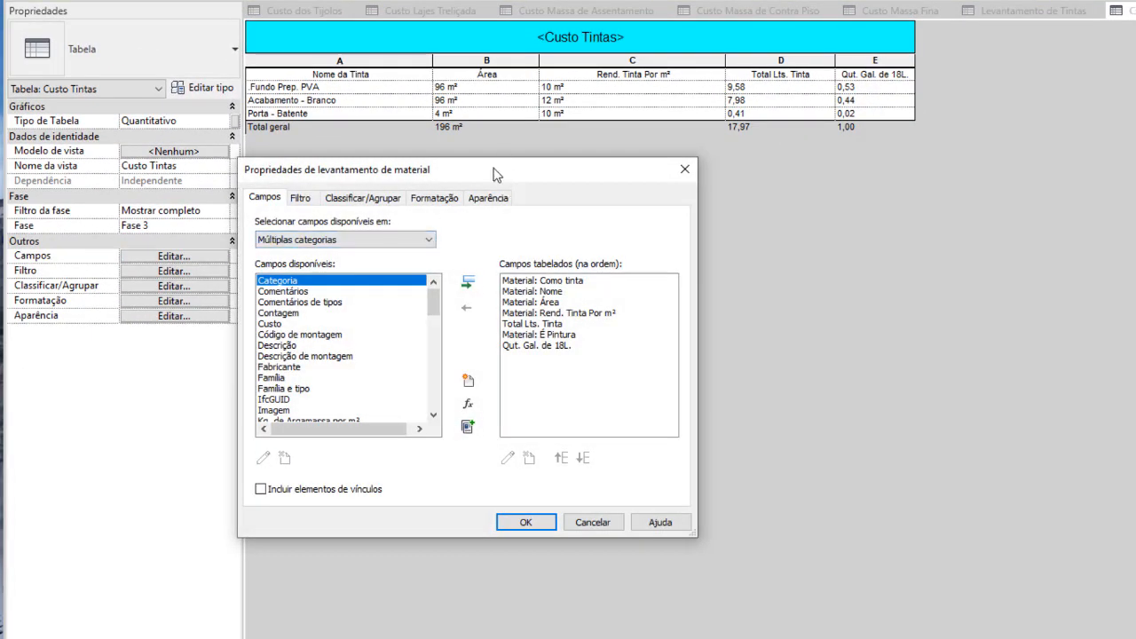
{"action": "left_click_drag", "start_coordinate": [493, 174], "coordinate": [498, 159]}
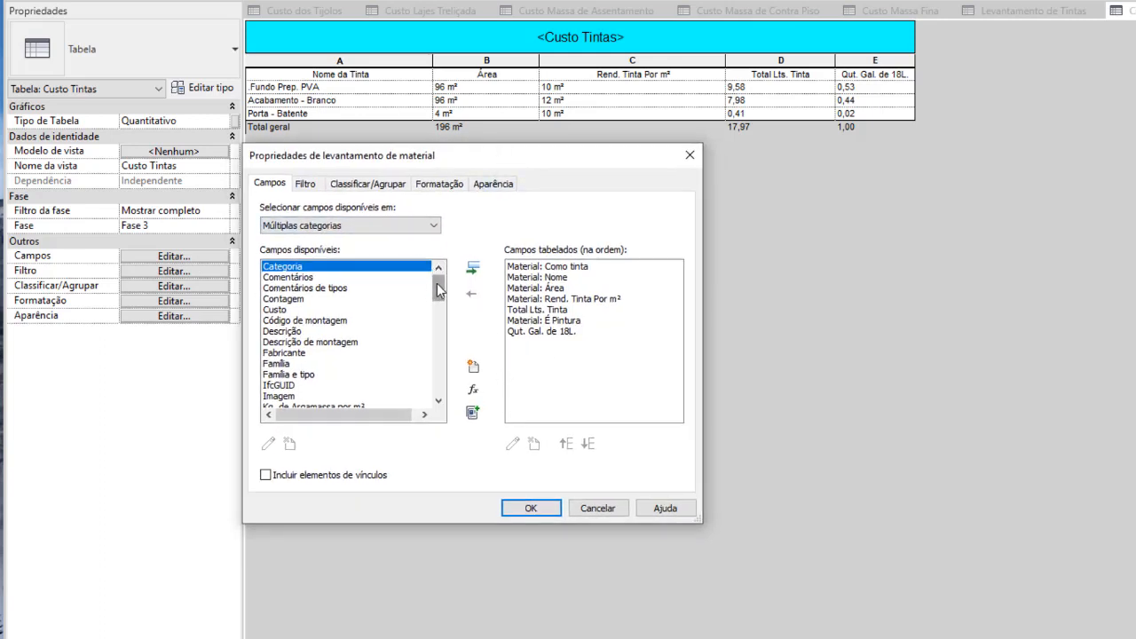
{"action": "left_click_drag", "start_coordinate": [439, 291], "coordinate": [441, 340]}
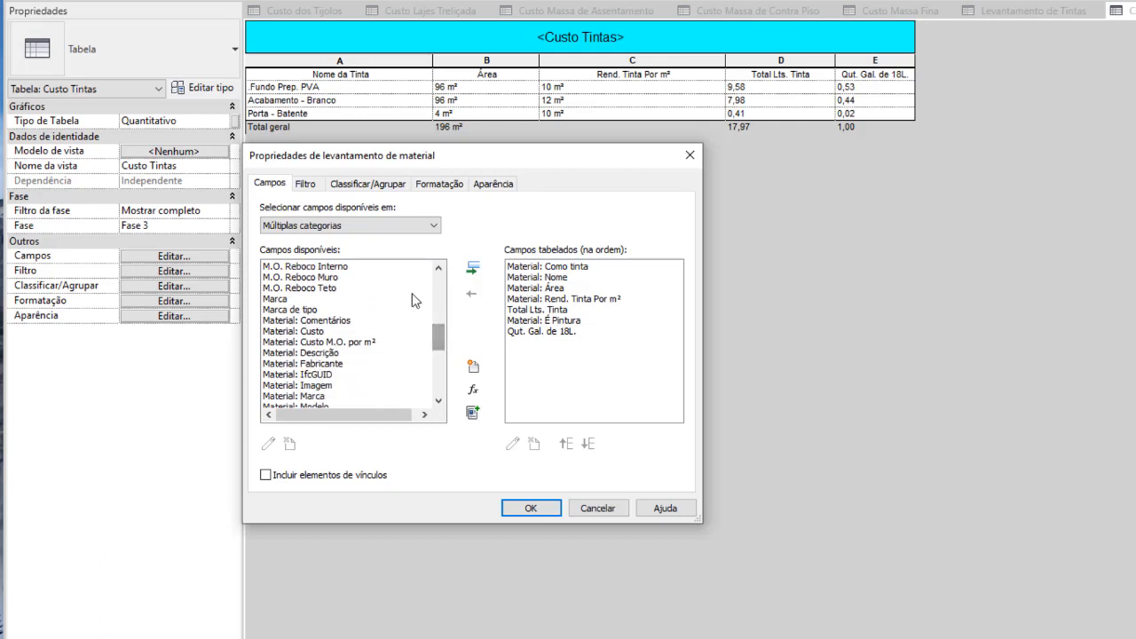
{"action": "left_click", "coordinate": [301, 331]}
{"action": "left_click", "coordinate": [476, 271]}
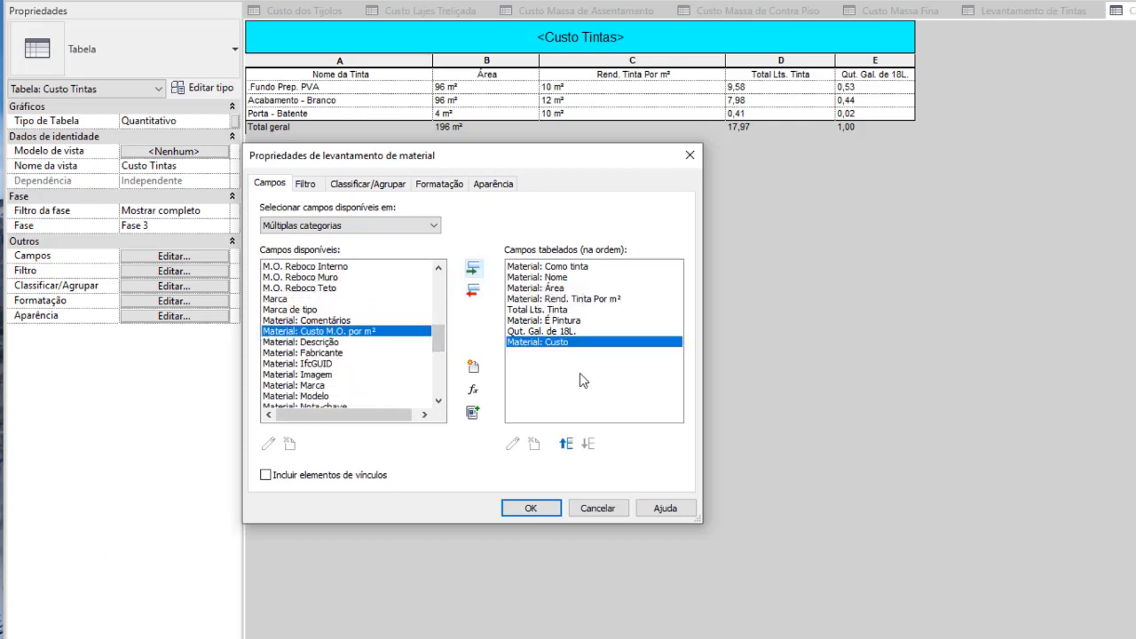
Start a calculated value named "Vlr. Total" with type Moeda for the Custo Tintas schedule.
{"action": "left_click", "coordinate": [473, 390]}
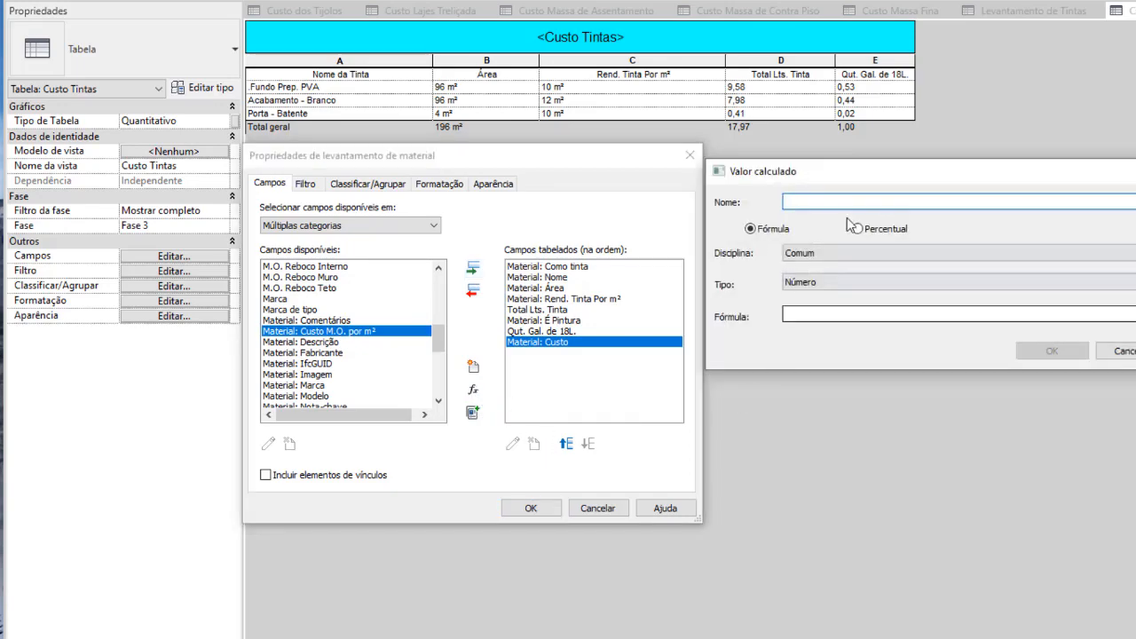
{"action": "type", "text": "Vlr. T"}
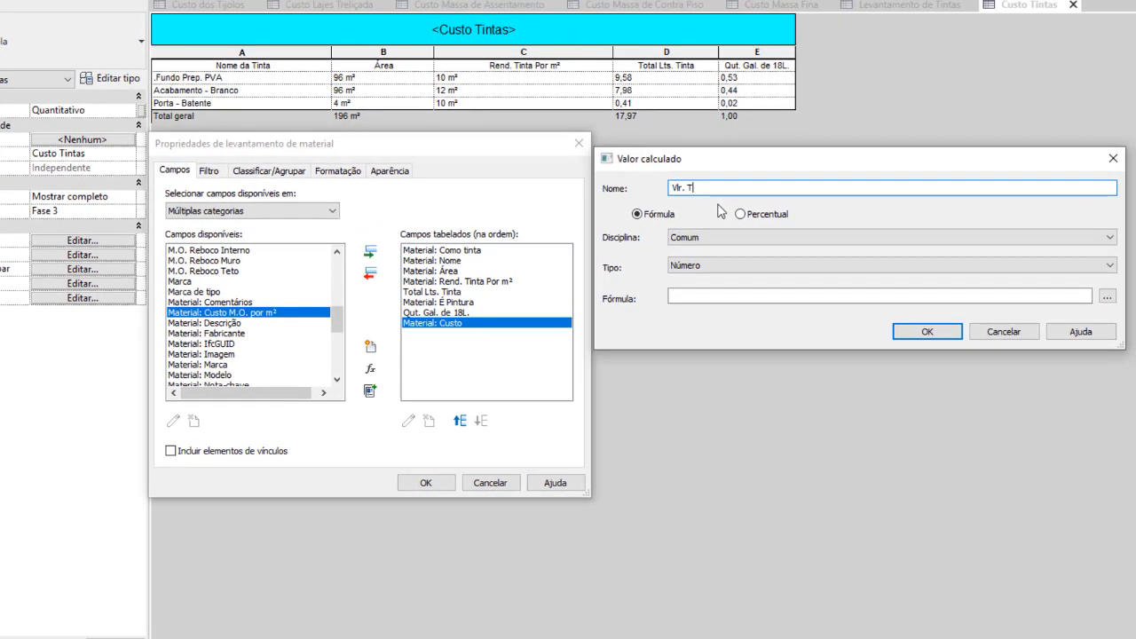
{"action": "type", "text": "otal"}
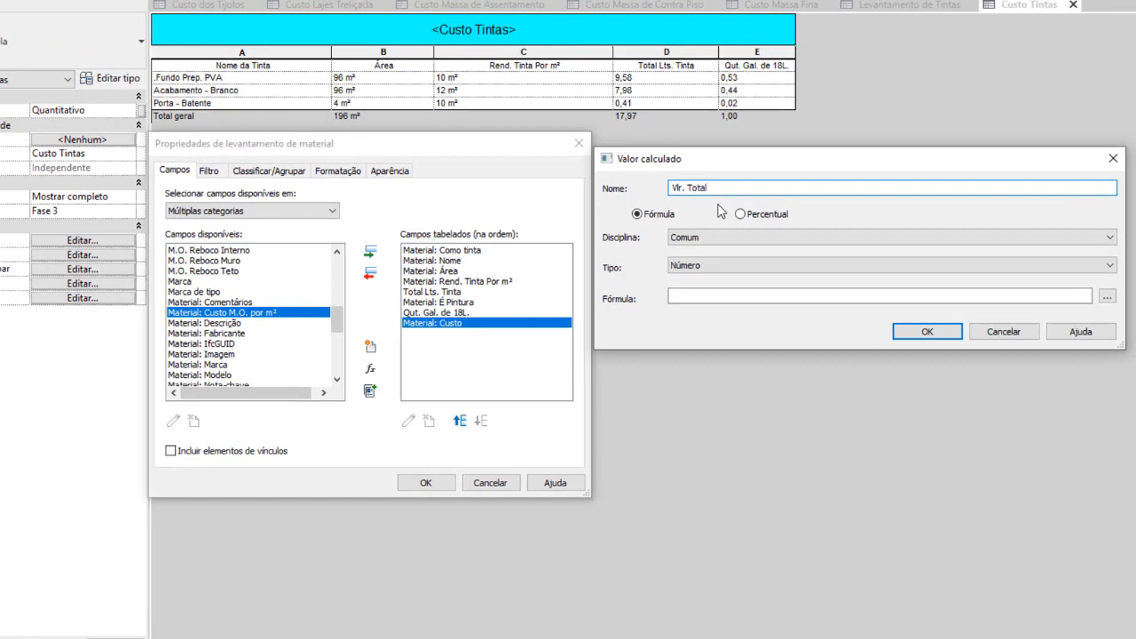
{"action": "left_click", "coordinate": [1109, 265]}
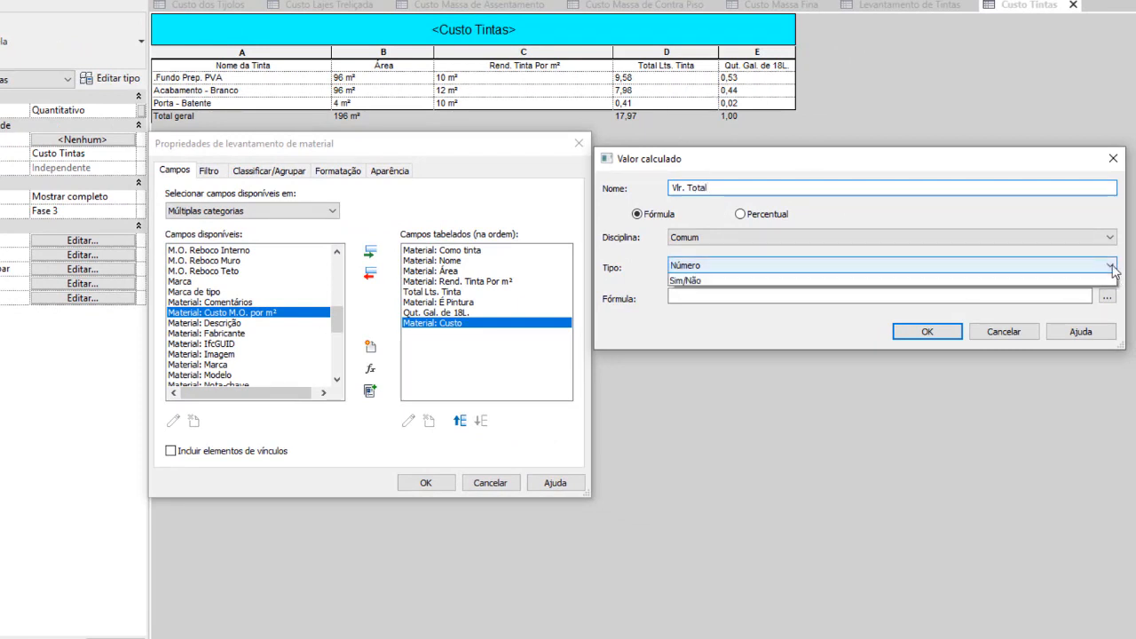
{"action": "left_click", "coordinate": [822, 363]}
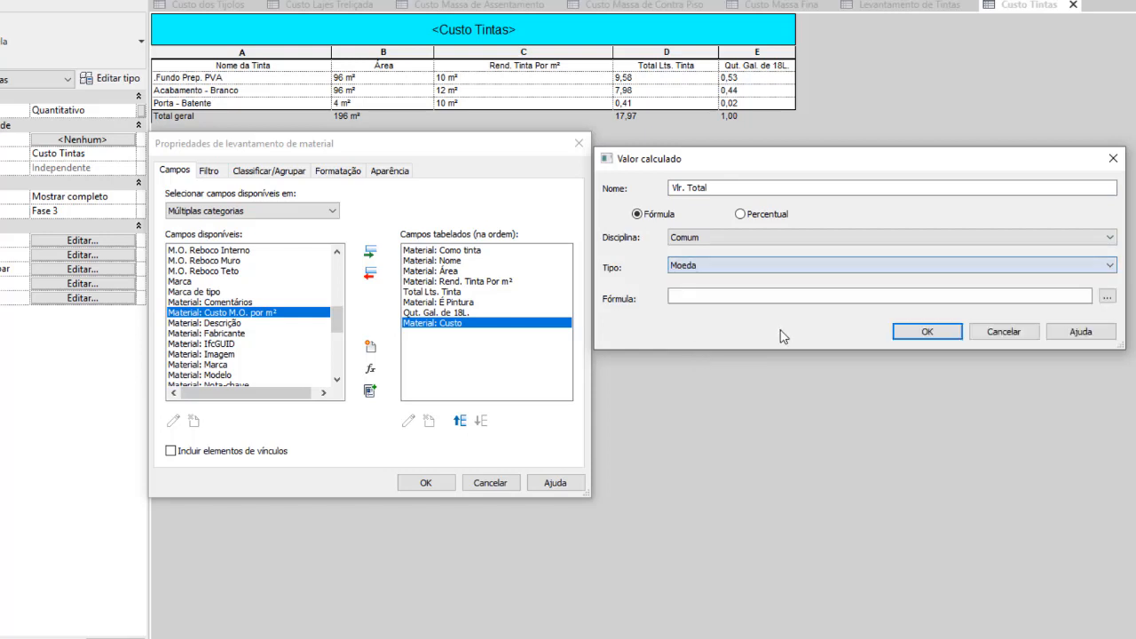
Give the Vlr. Total calculated value the formula Qut. Gal. de 18L./1*Material: Custo and add it to the schedule.
{"action": "left_click", "coordinate": [1106, 297]}
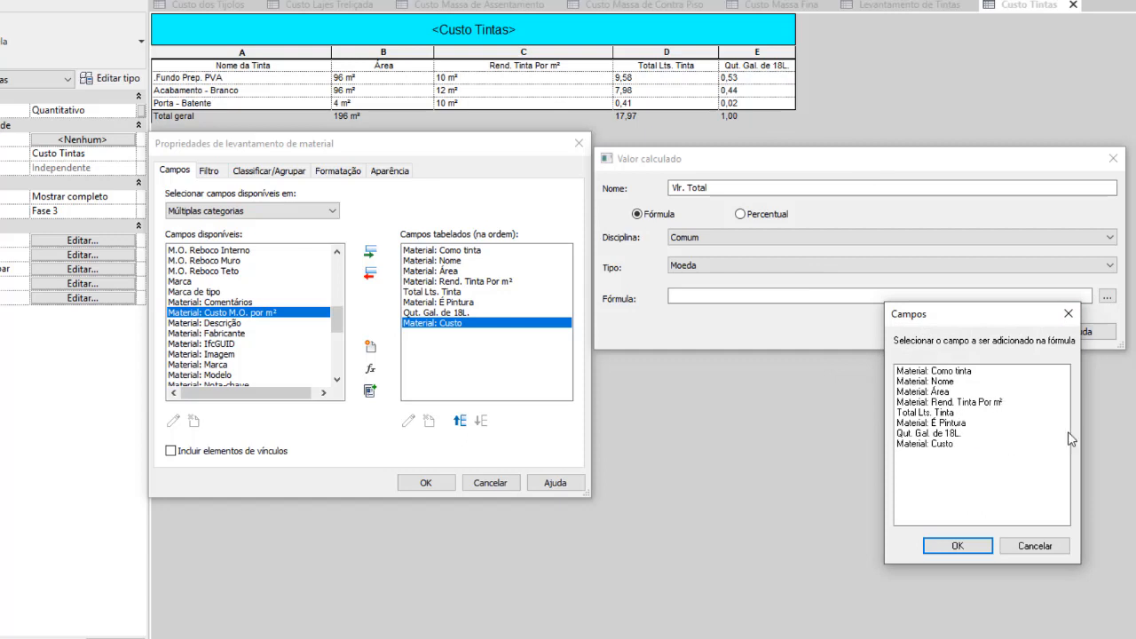
{"action": "left_click", "coordinate": [936, 434]}
{"action": "left_click", "coordinate": [957, 545]}
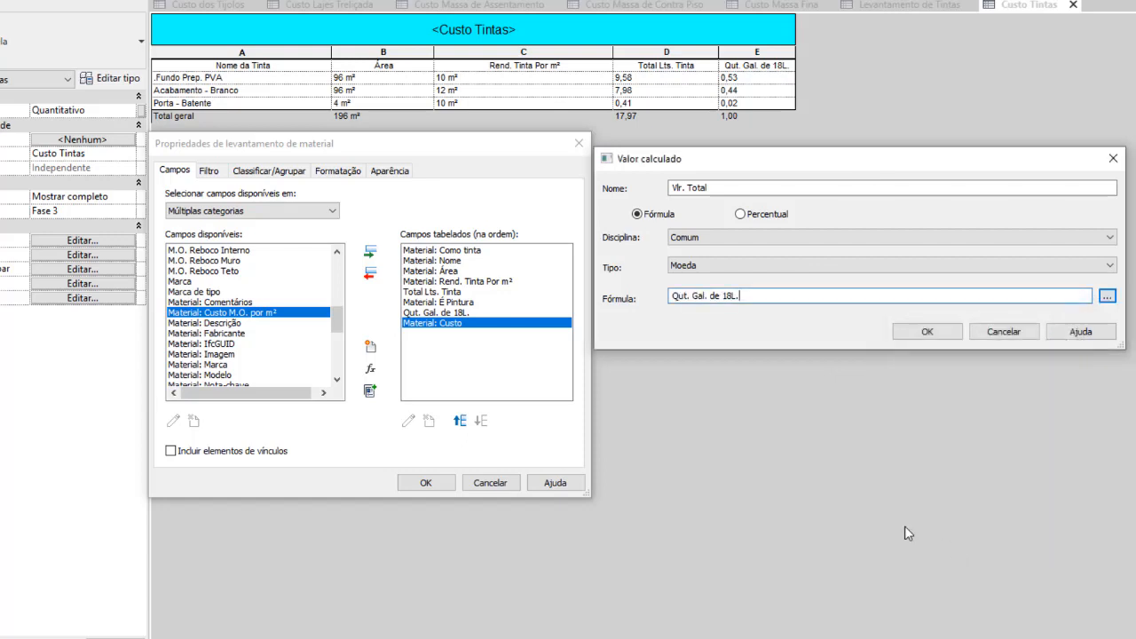
{"action": "type", "text": "/1*"}
{"action": "left_click", "coordinate": [1107, 298]}
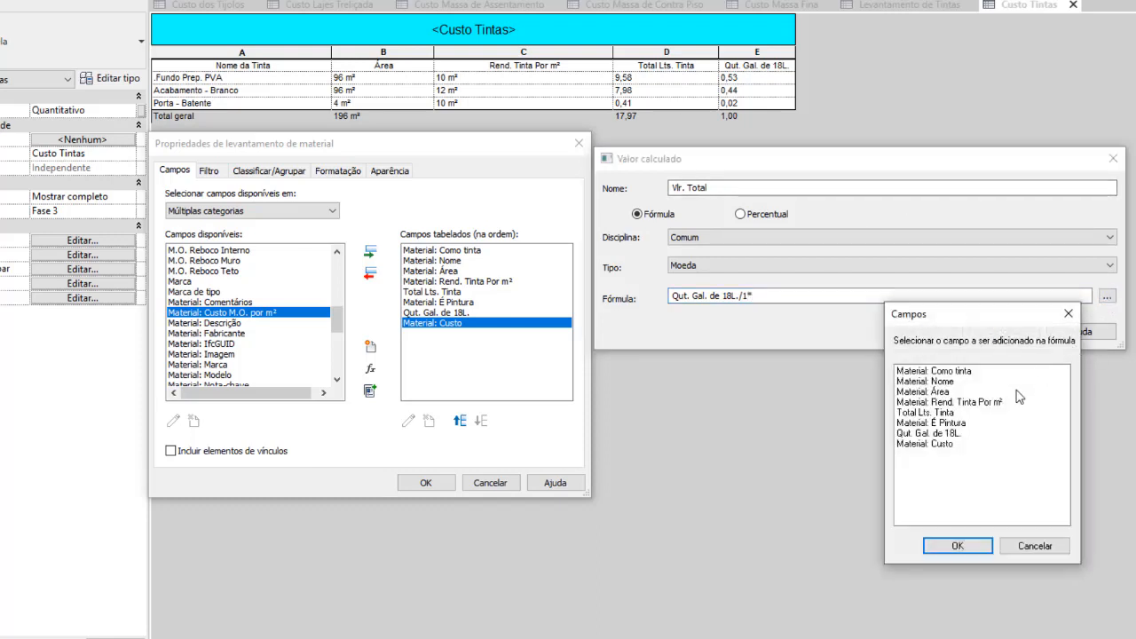
{"action": "left_click", "coordinate": [941, 444]}
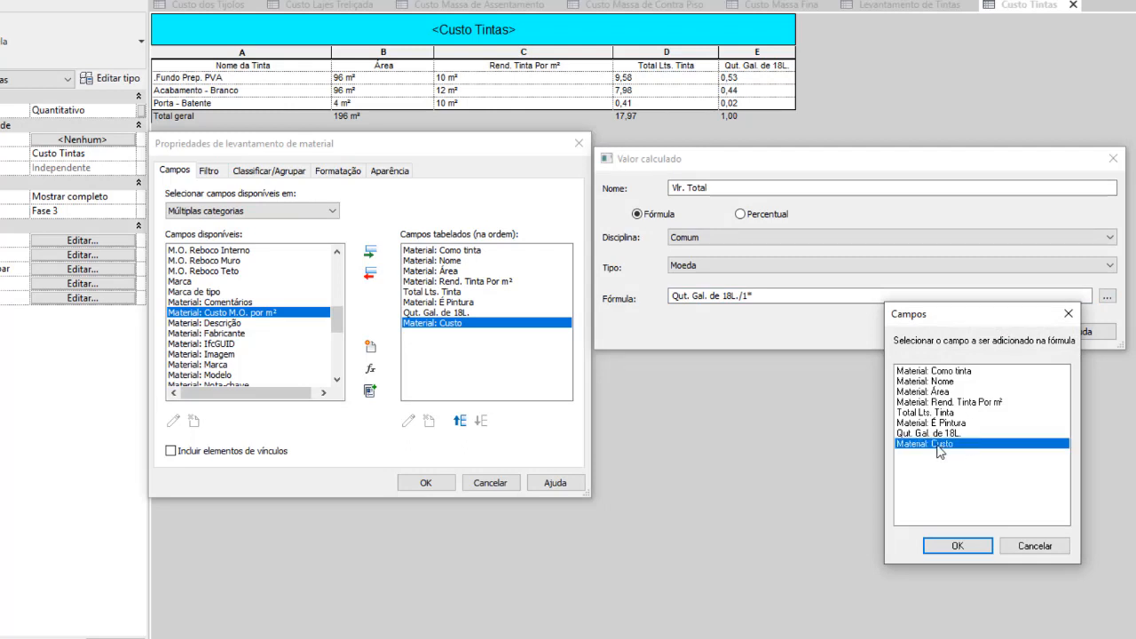
{"action": "left_click", "coordinate": [958, 546]}
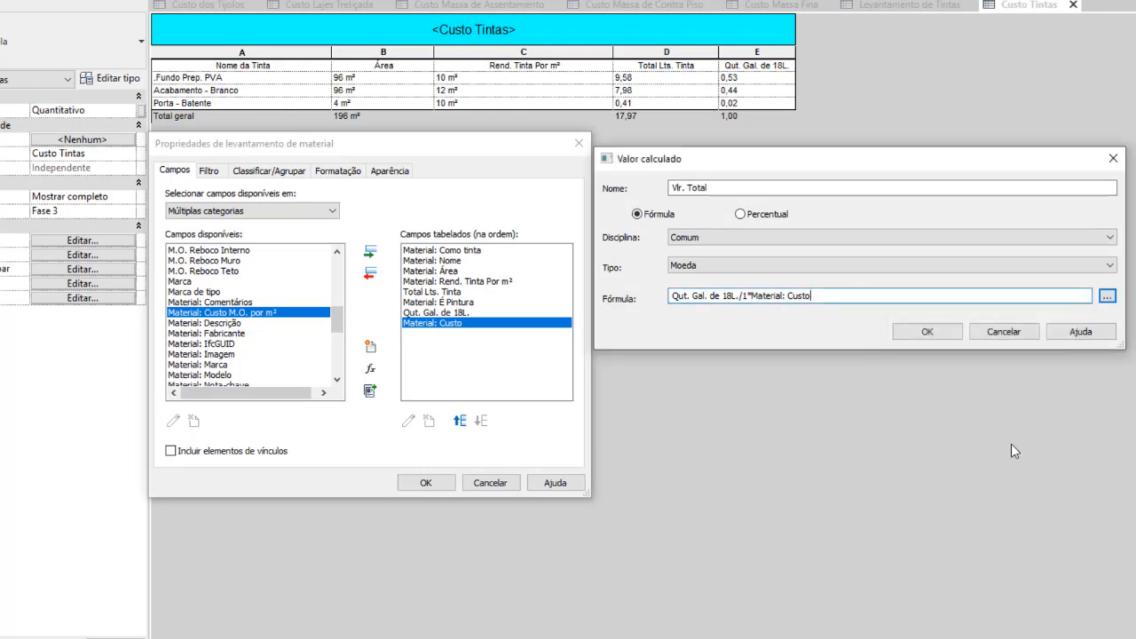
{"action": "left_click", "coordinate": [927, 332]}
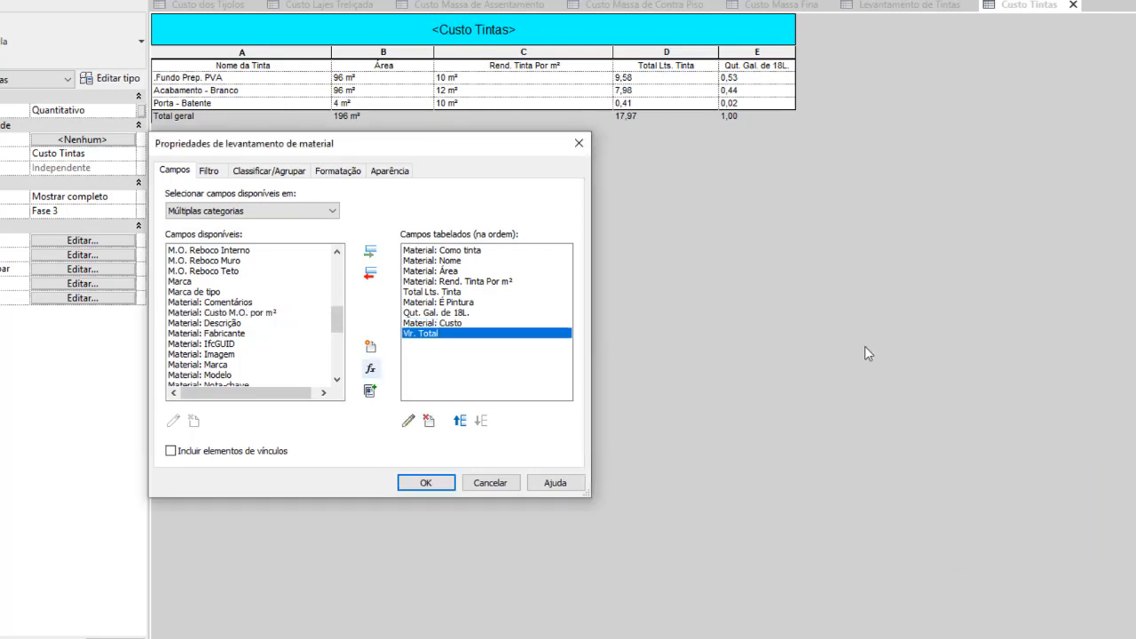
Set the Vlr. Total field's formatting to calculate totals (Calcular os totais) in the Custo Tintas schedule.
{"action": "left_click", "coordinate": [336, 171]}
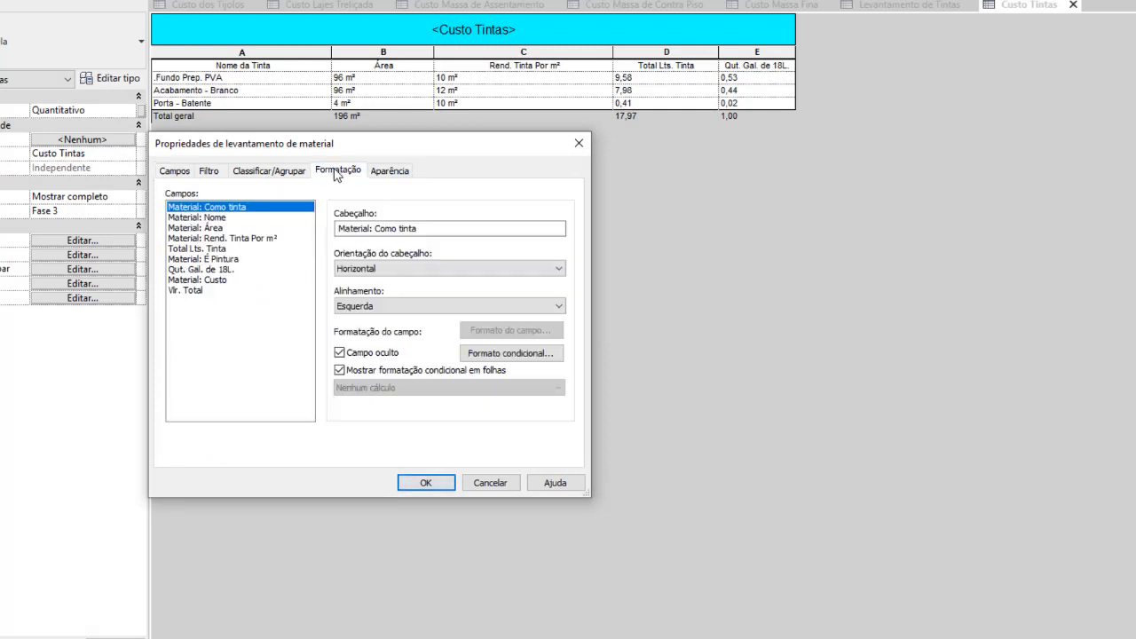
{"action": "left_click", "coordinate": [185, 290]}
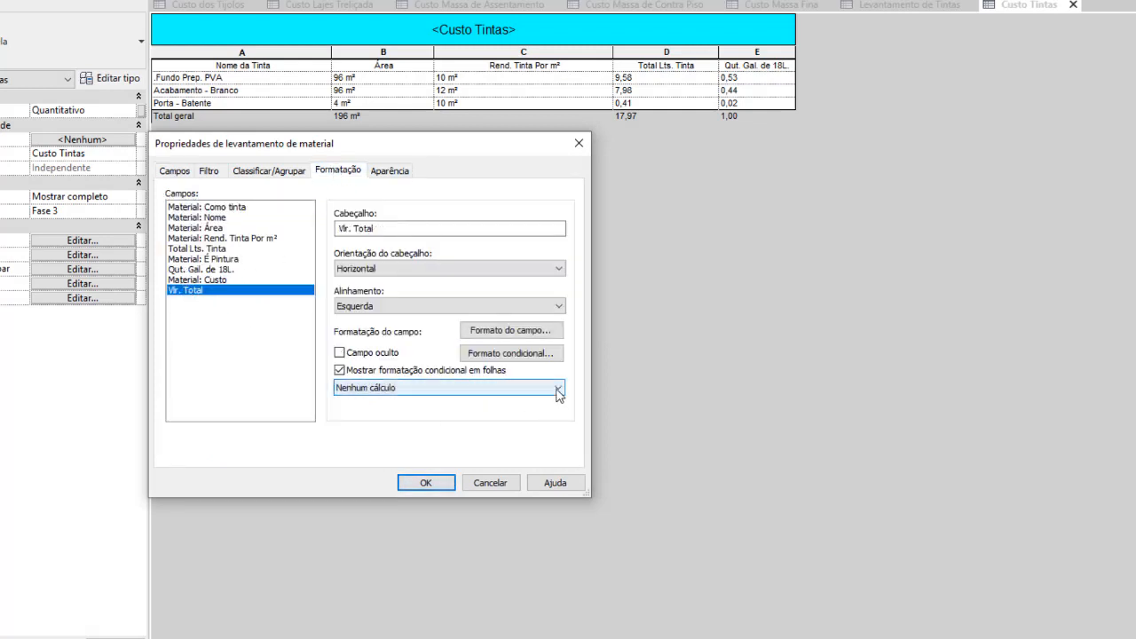
{"action": "left_click", "coordinate": [557, 390]}
{"action": "left_click", "coordinate": [391, 413]}
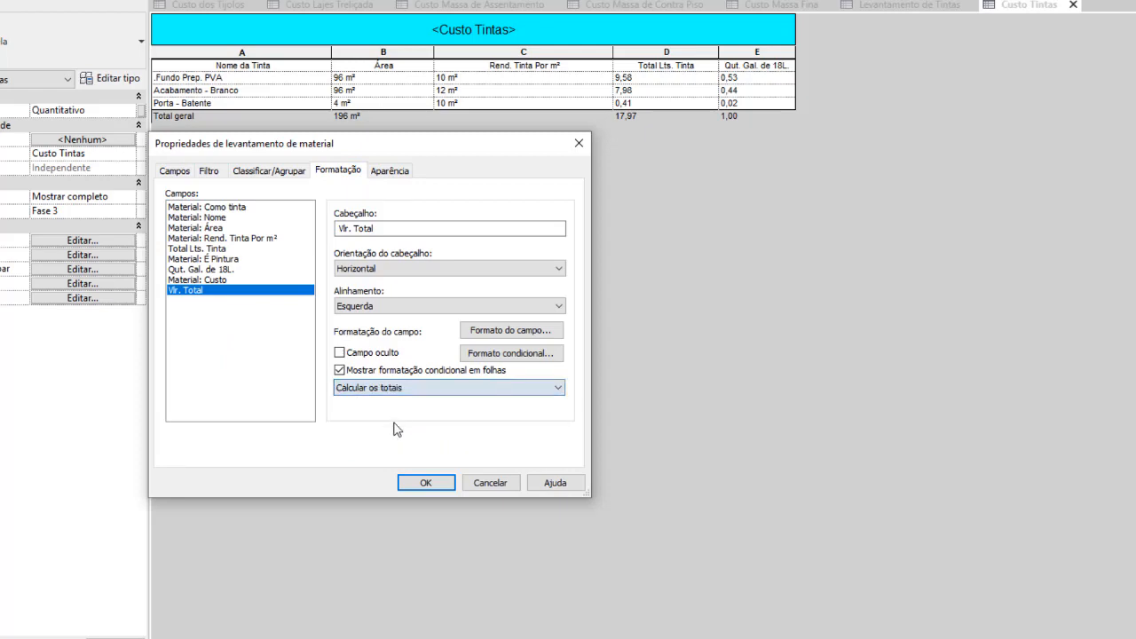
Apply the schedule properties and set Material: Custo to 250 for .Fundo Prep. PVA, 280 for Acabamento - Branco and 320 for Porta - Batente.
{"action": "left_click", "coordinate": [427, 483]}
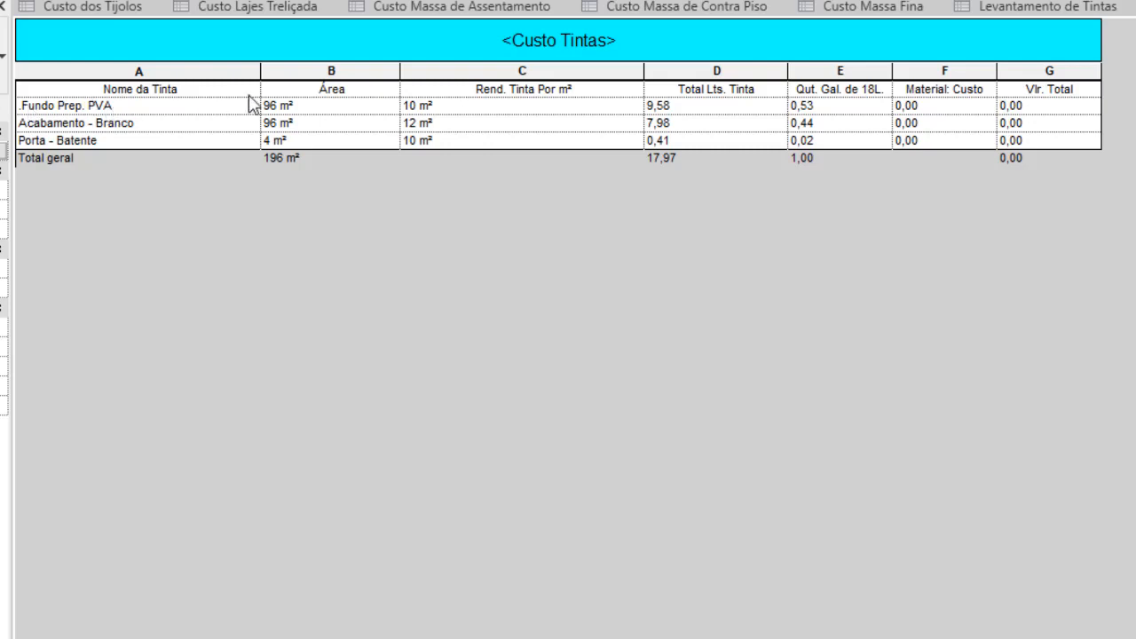
{"action": "left_click", "coordinate": [935, 108]}
{"action": "type", "text": "250"}
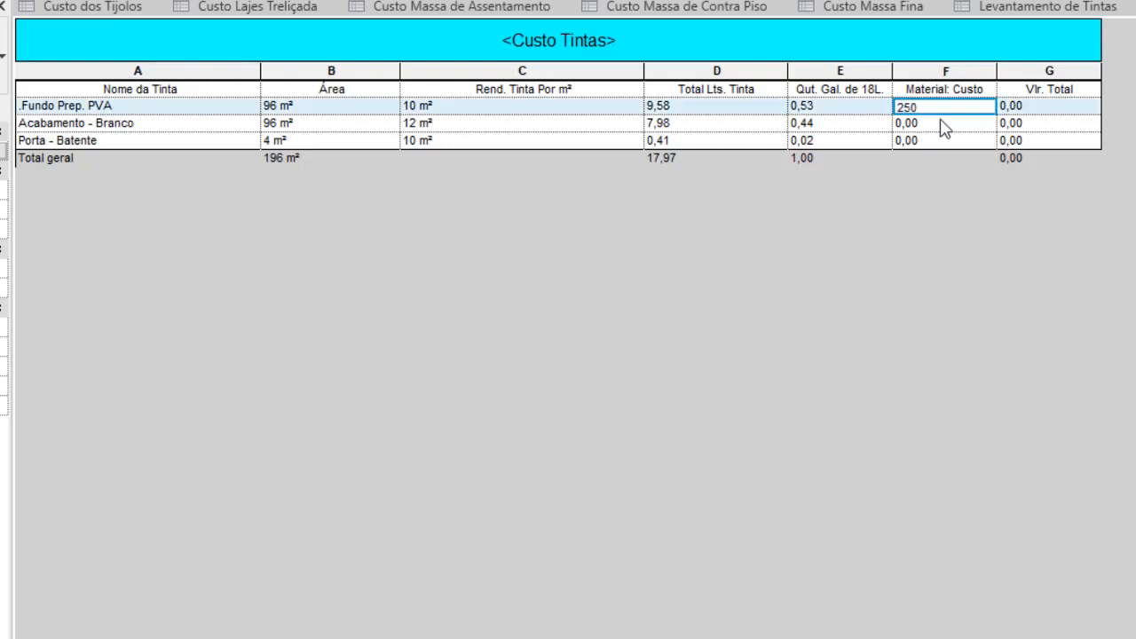
{"action": "key", "text": "Return"}
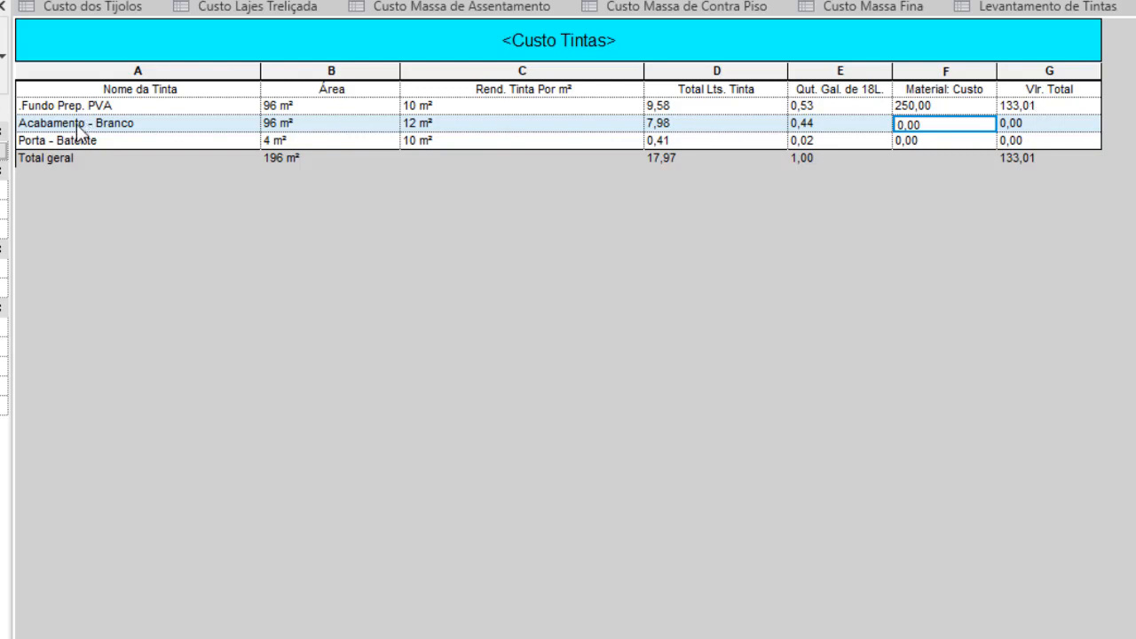
{"action": "type", "text": "280"}
{"action": "left_click", "coordinate": [935, 144]}
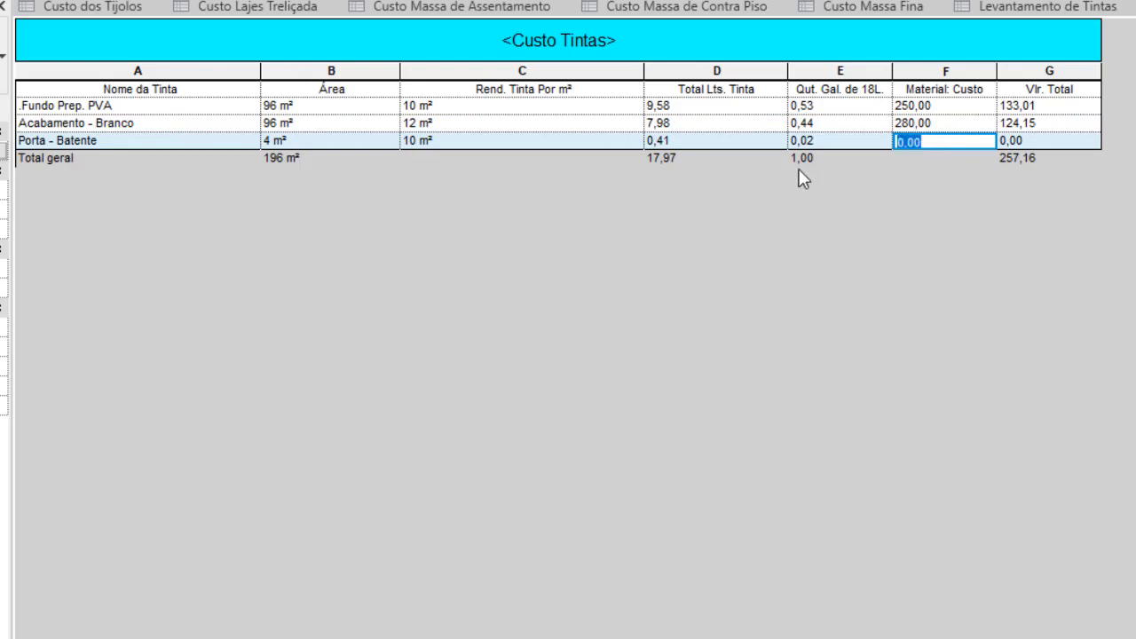
{"action": "type", "text": "320"}
{"action": "key", "text": "Up"}
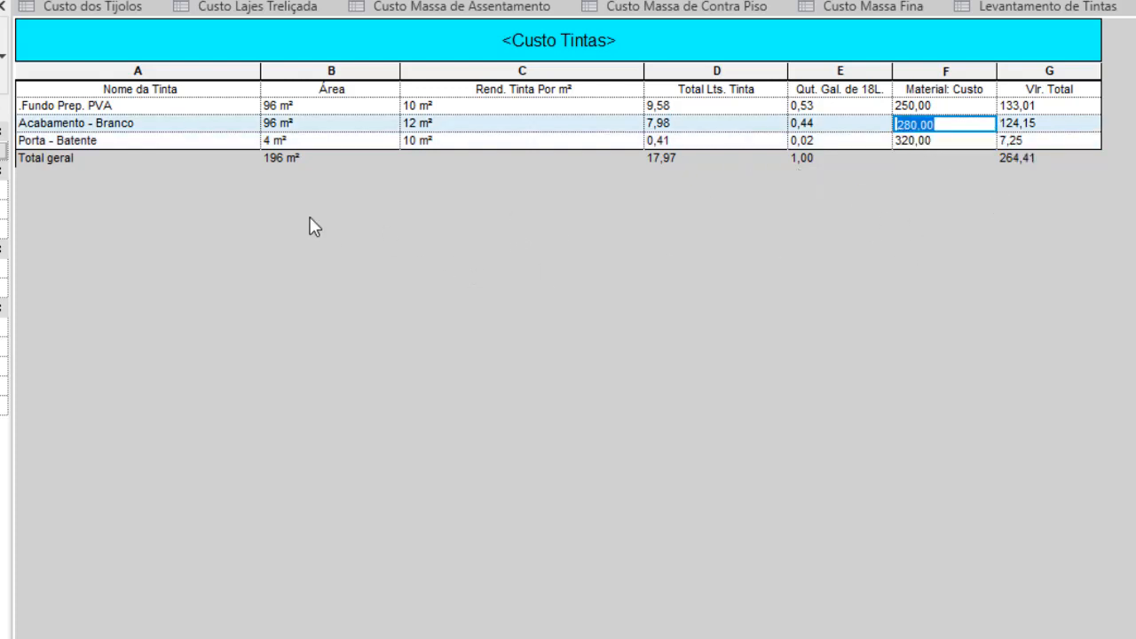
Align the Área through Vlr. Total columns of the Custo Tintas schedule horizontally to the right (Direita).
{"action": "left_click_drag", "start_coordinate": [286, 78], "coordinate": [1100, 60]}
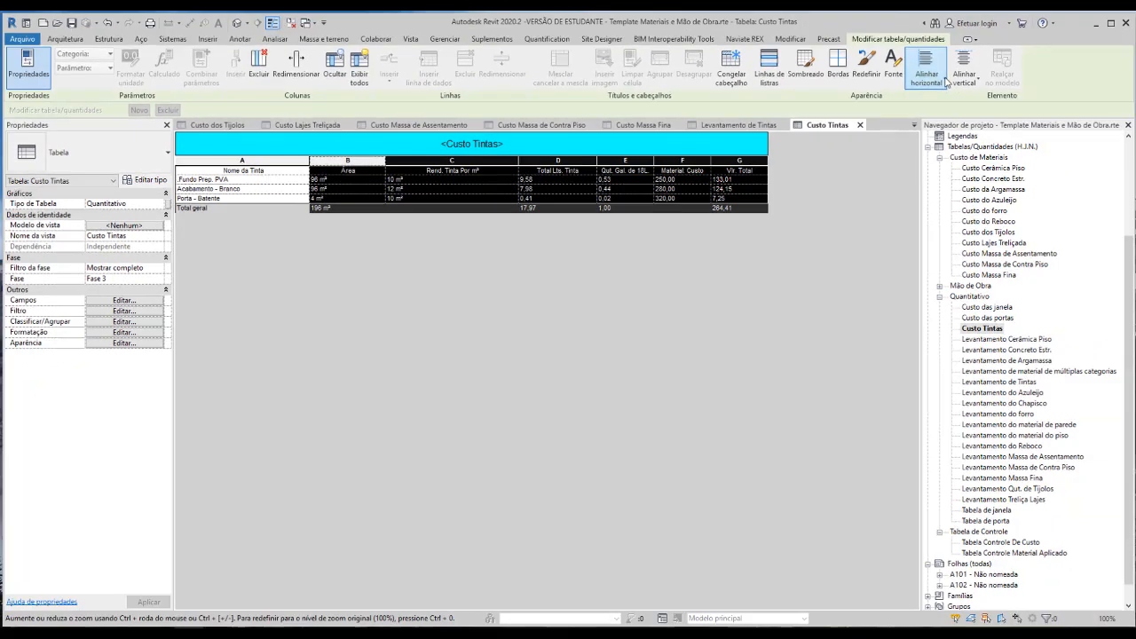
{"action": "left_click", "coordinate": [931, 84]}
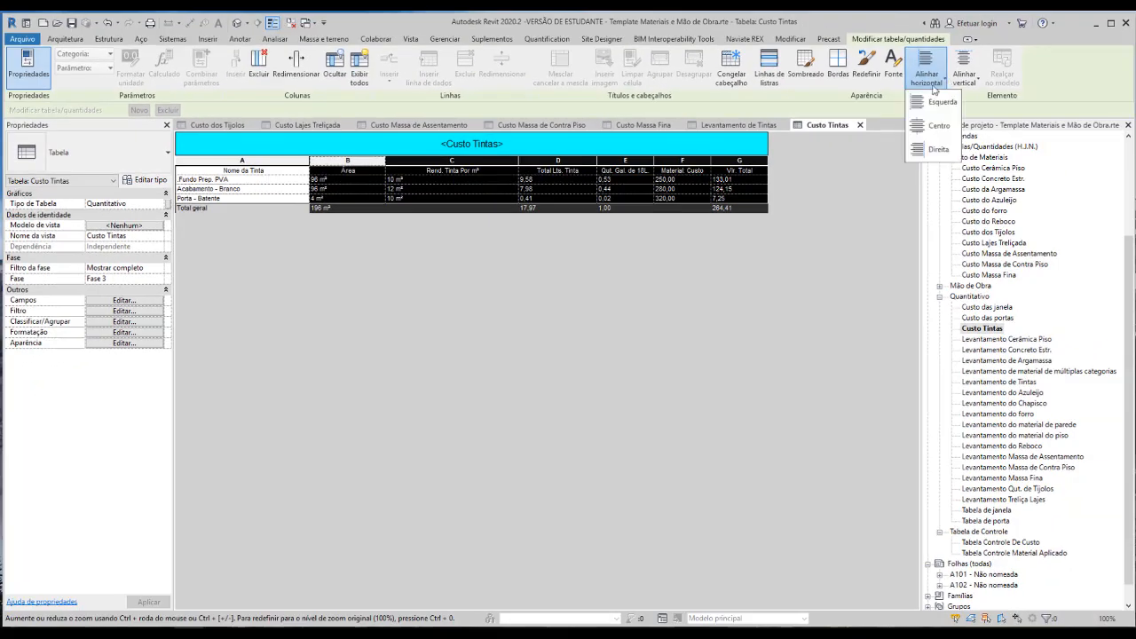
{"action": "left_click", "coordinate": [935, 150]}
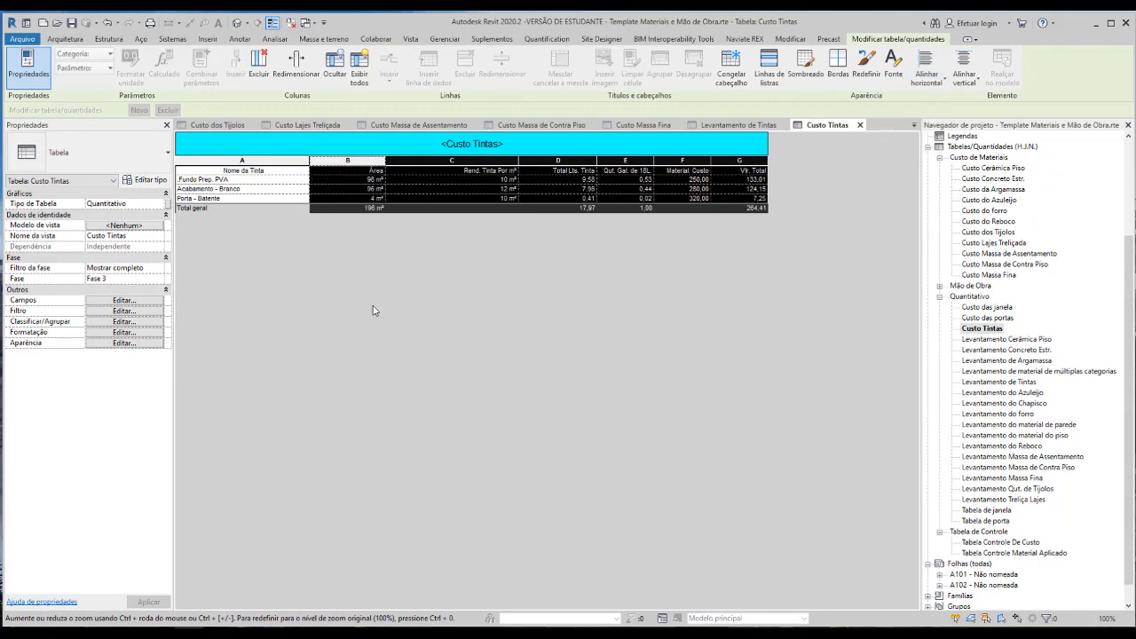
Set the Tipo de Tabela of the Custo Tintas schedule to Custo de Materiais.
{"action": "left_click", "coordinate": [442, 199]}
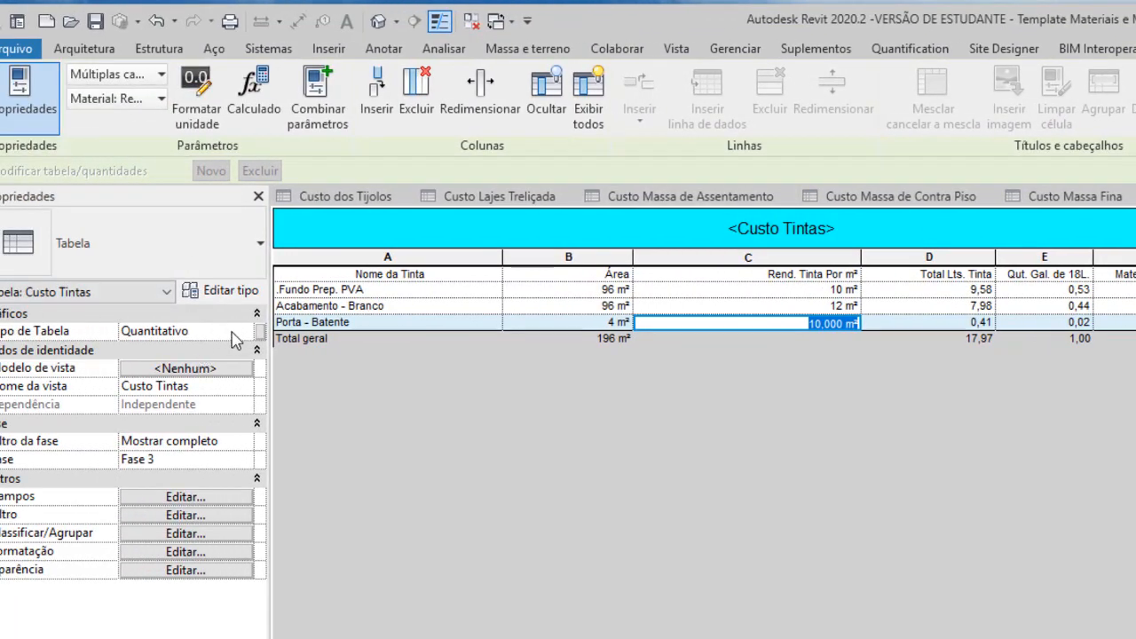
{"action": "left_click", "coordinate": [245, 331]}
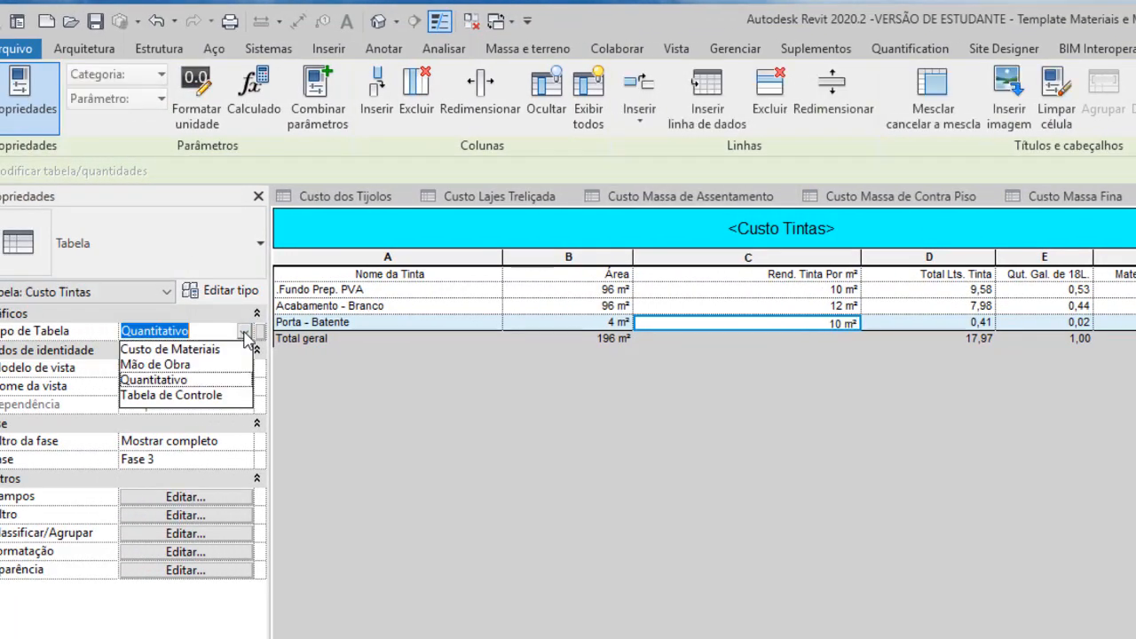
{"action": "left_click", "coordinate": [192, 350]}
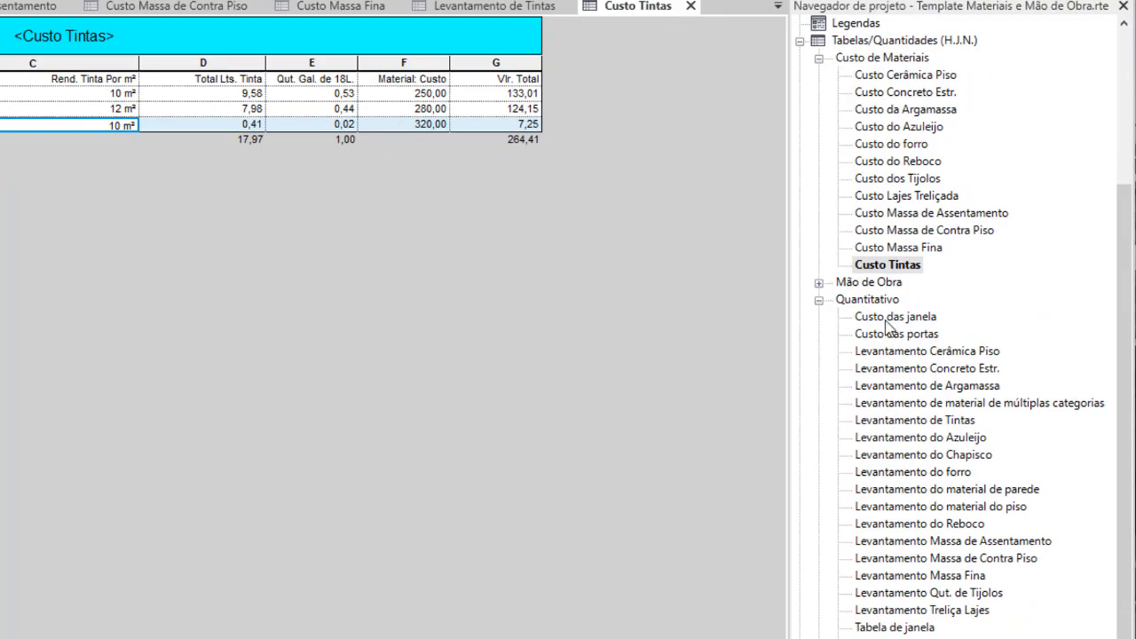
Open the Custo das janela schedule and change its title shading to cyan (Ciano).
{"action": "left_click", "coordinate": [901, 316]}
{"action": "double_click", "coordinate": [901, 317]}
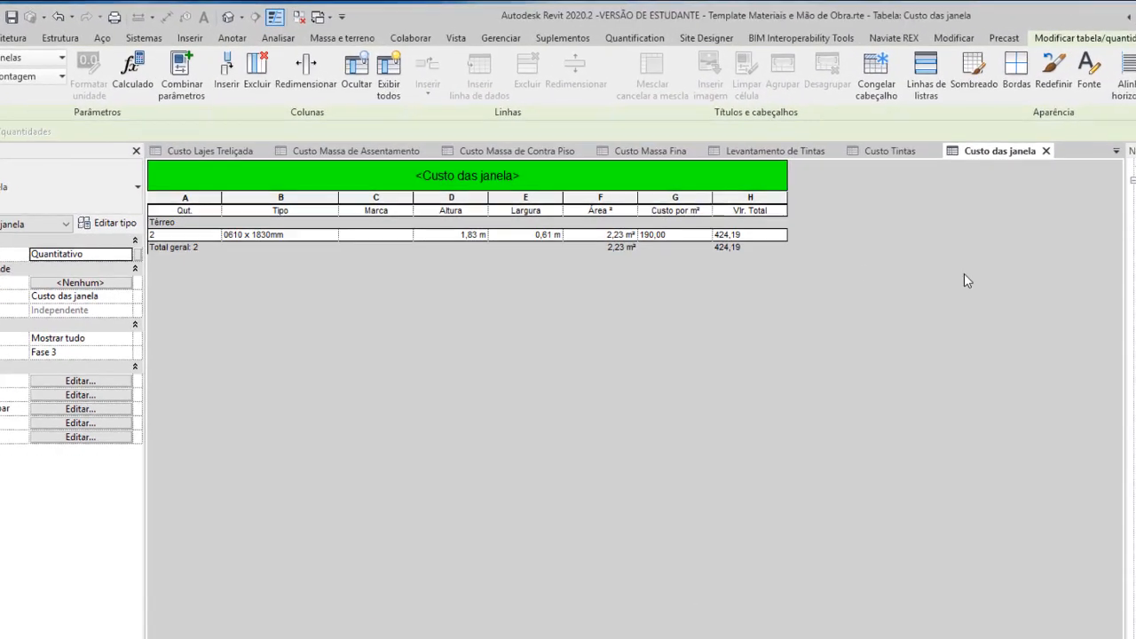
{"action": "left_click", "coordinate": [767, 171]}
{"action": "left_click", "coordinate": [988, 71]}
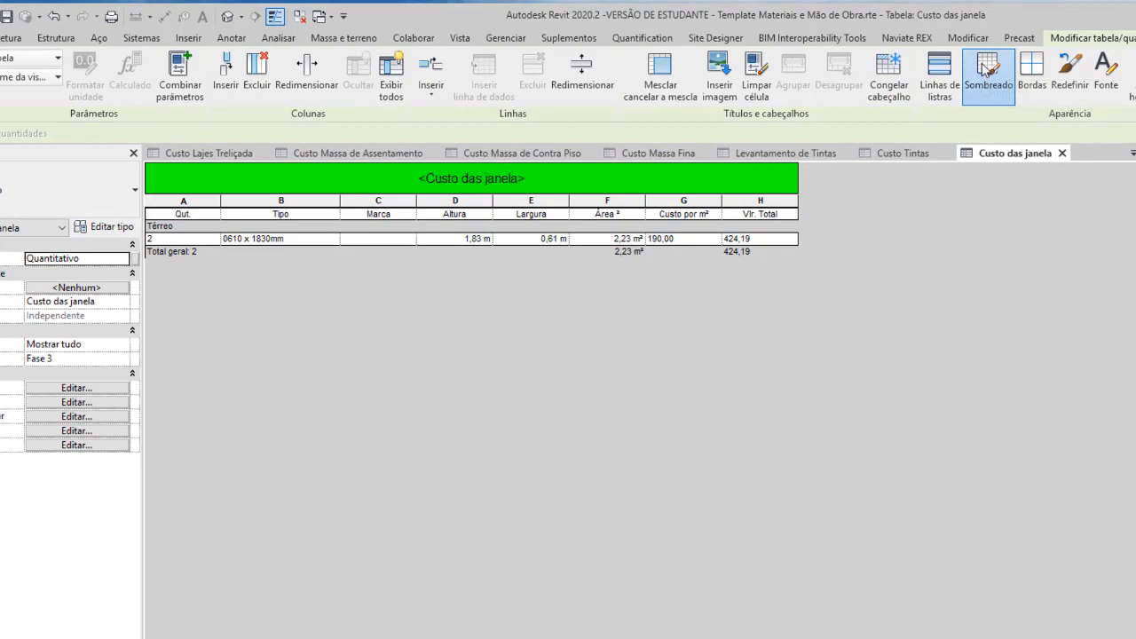
{"action": "left_click", "coordinate": [581, 430]}
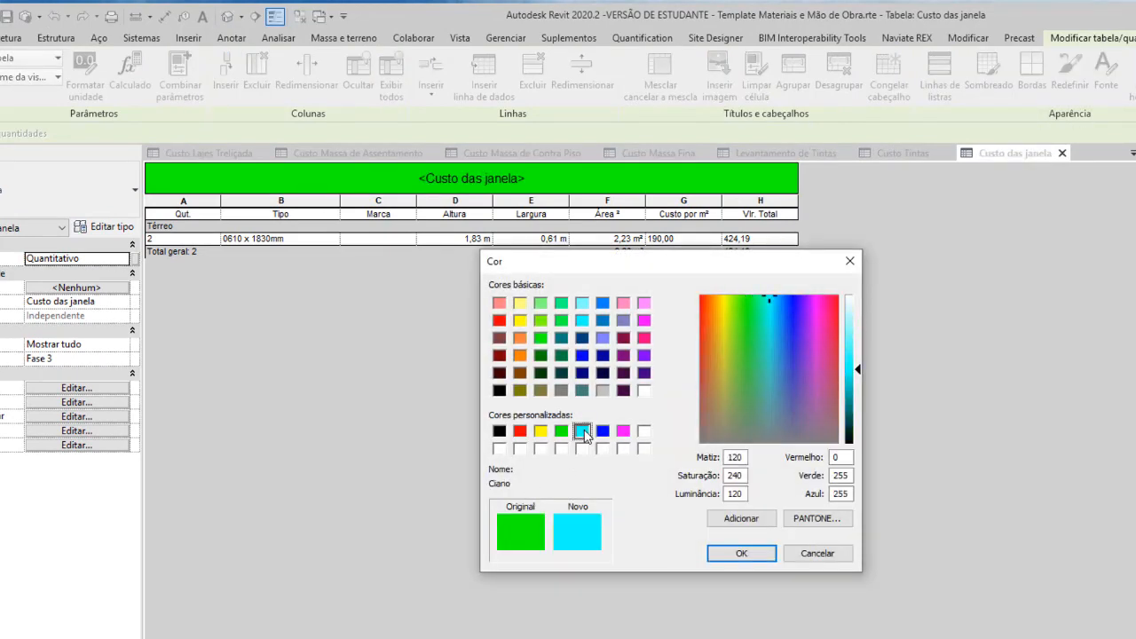
{"action": "left_click", "coordinate": [741, 553]}
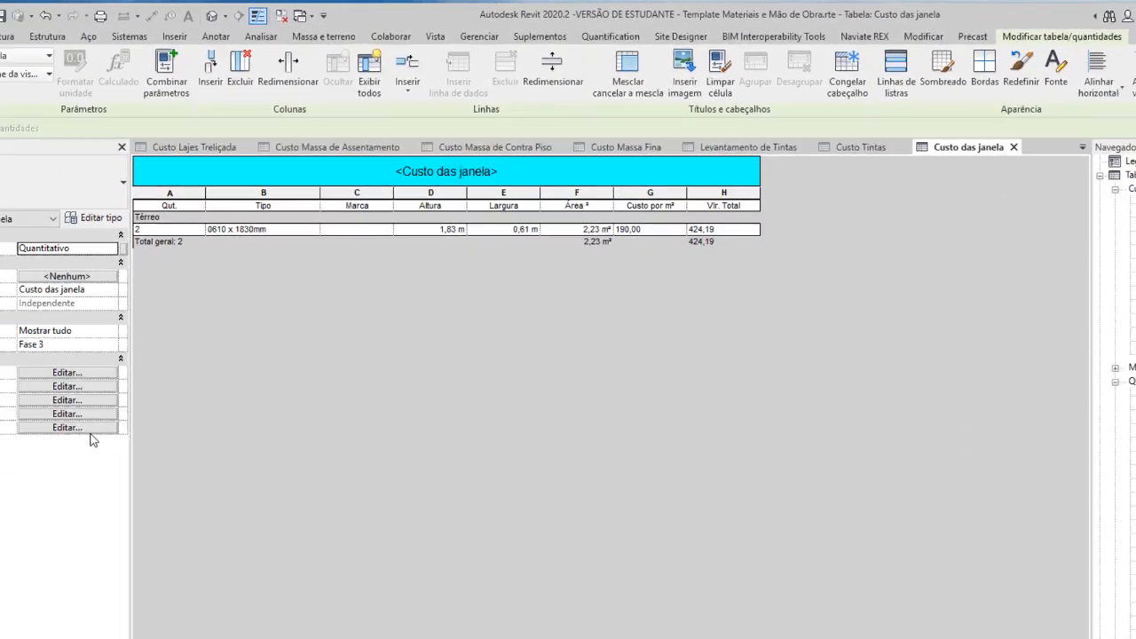
Review the formula of the Área ² calculated value in the Custo das janela schedule's fields.
{"action": "left_click", "coordinate": [92, 428]}
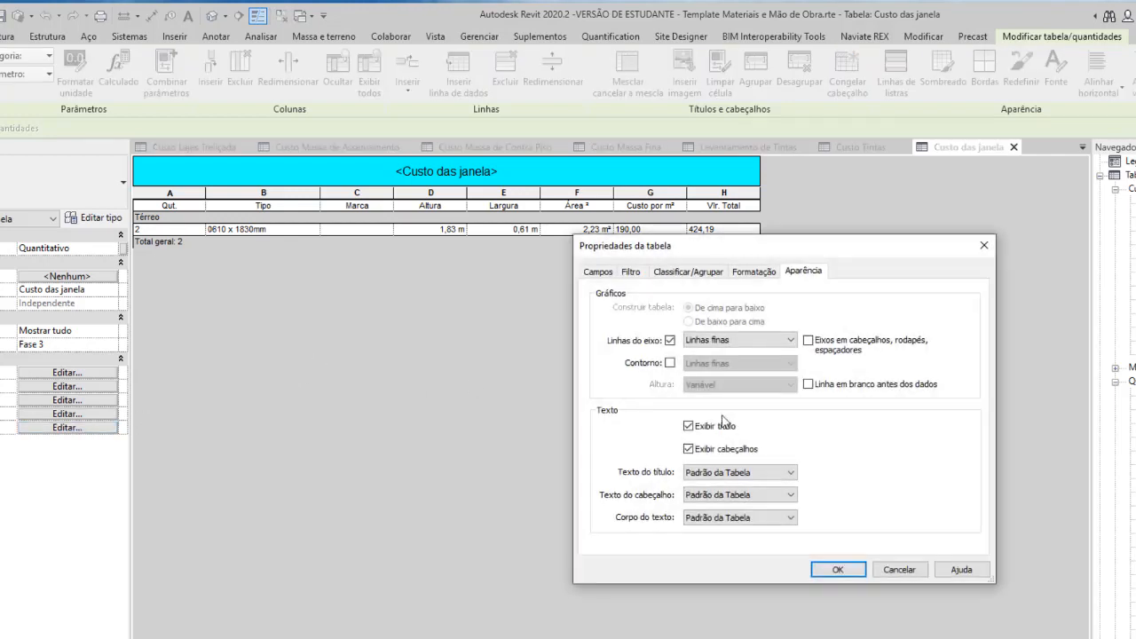
{"action": "left_click", "coordinate": [597, 272]}
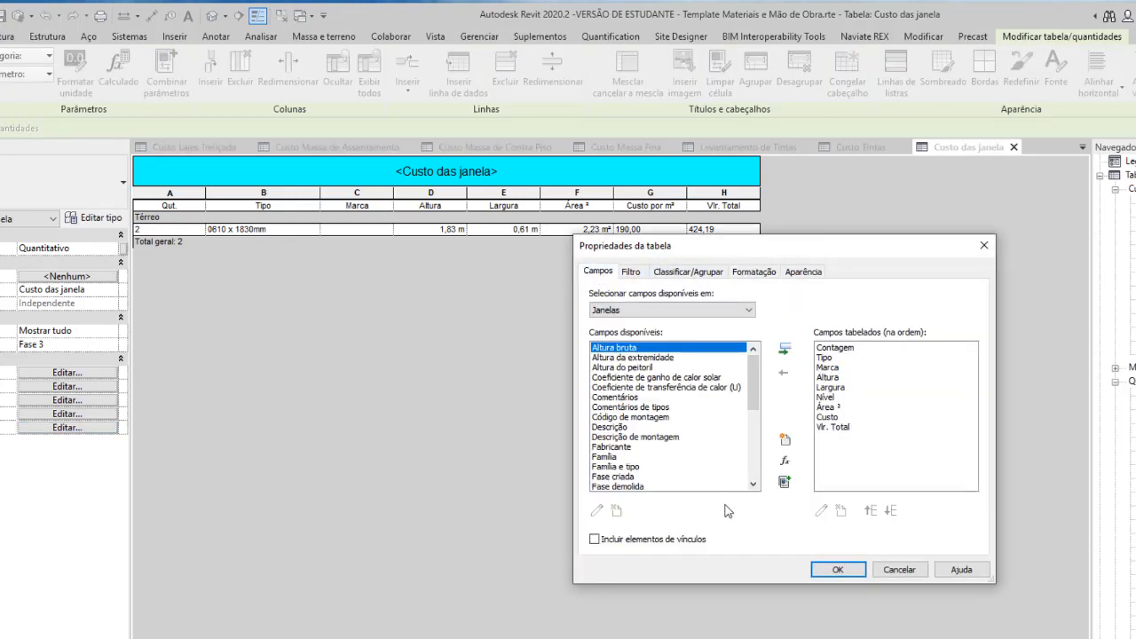
{"action": "left_click", "coordinate": [833, 408]}
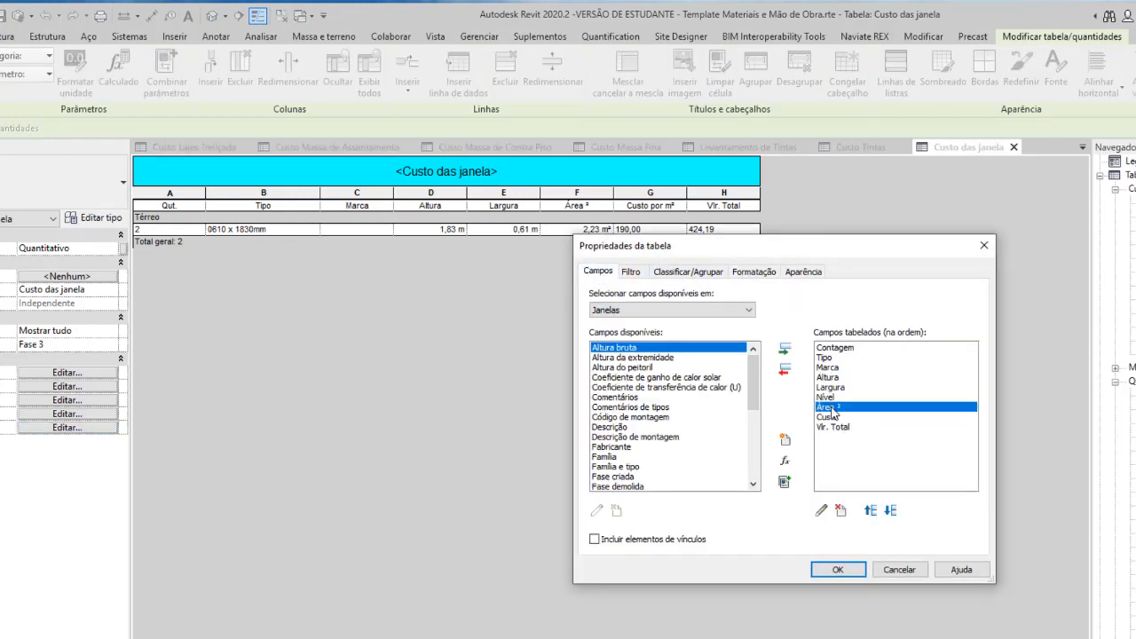
{"action": "left_click", "coordinate": [821, 510]}
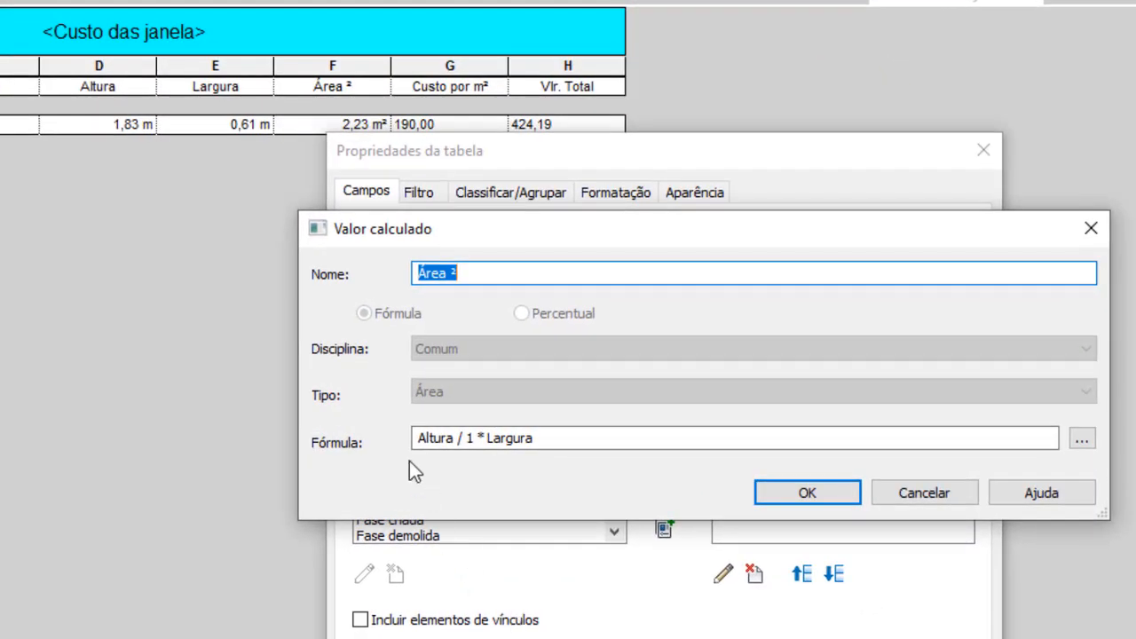
{"action": "left_click", "coordinate": [825, 494]}
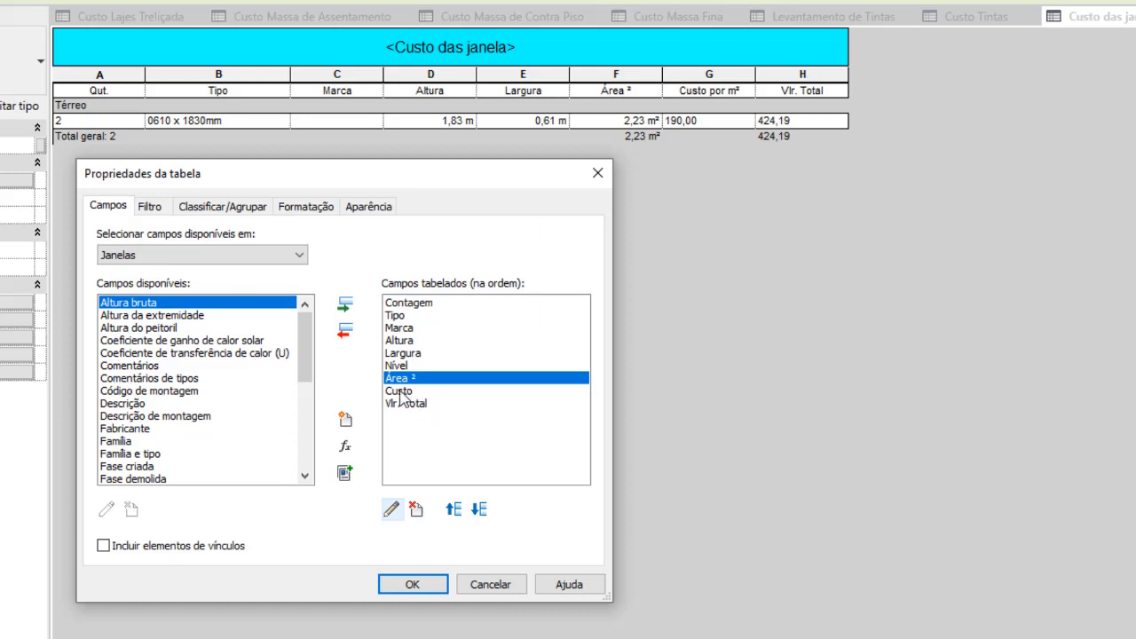
Check the Custo field and the Vlr. Total formula of the Custo das janela schedule, and close its properties.
{"action": "mouse_move", "coordinate": [306, 346]}
{"action": "left_mouse_down"}
{"action": "mouse_move", "coordinate": [313, 437]}
{"action": "mouse_move", "coordinate": [309, 348]}
{"action": "left_mouse_up"}
{"action": "left_click_drag", "start_coordinate": [301, 333], "coordinate": [323, 360]}
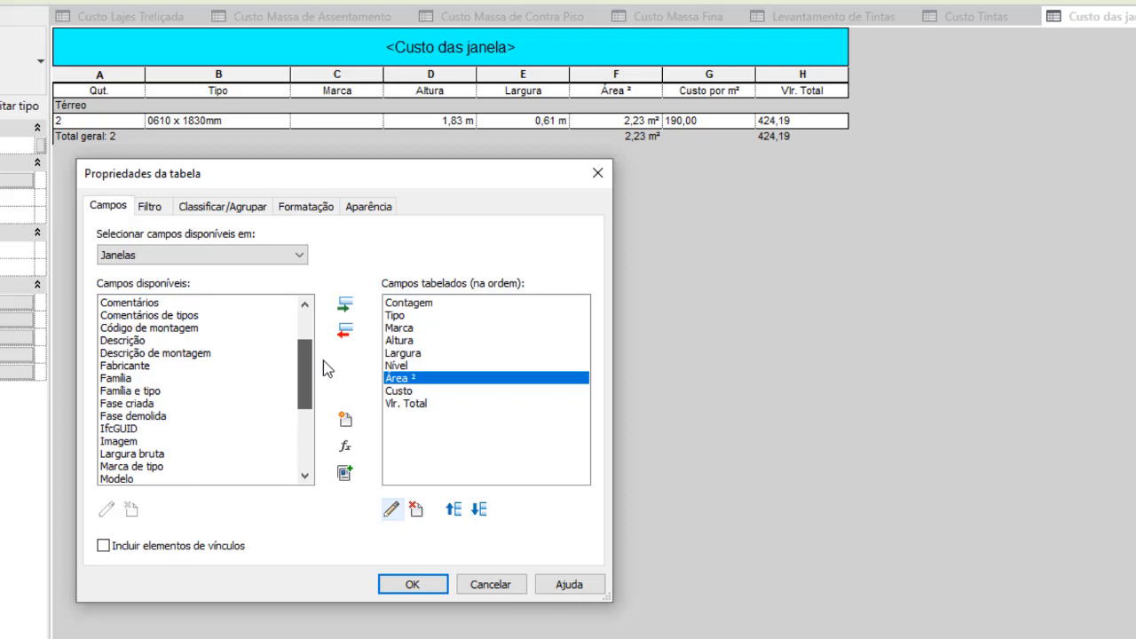
{"action": "left_click", "coordinate": [410, 392]}
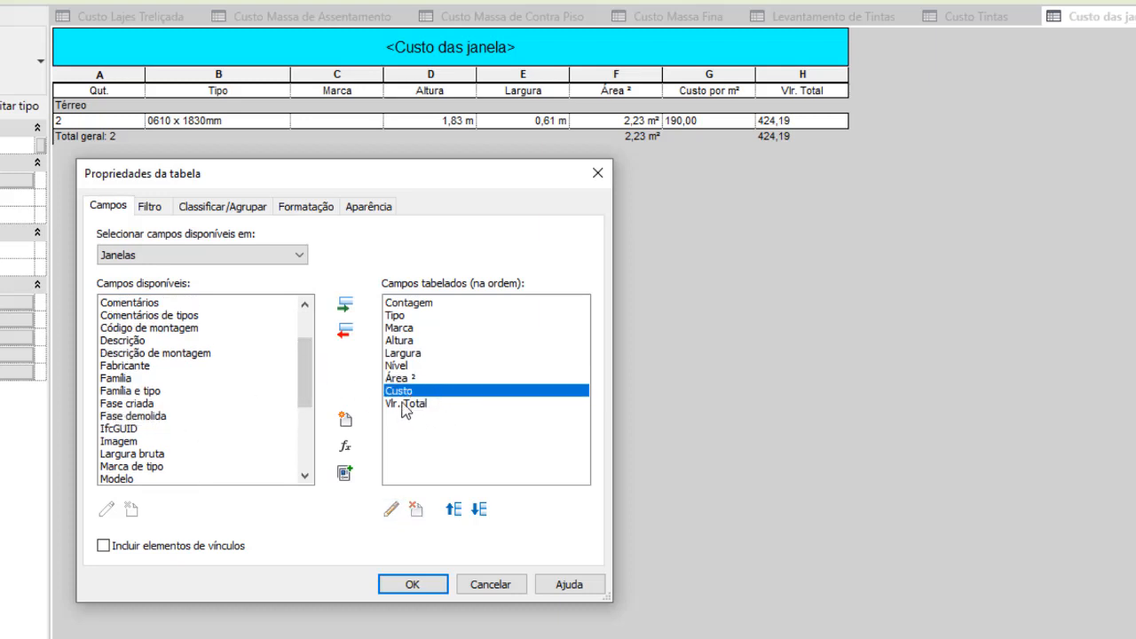
{"action": "left_click", "coordinate": [406, 405]}
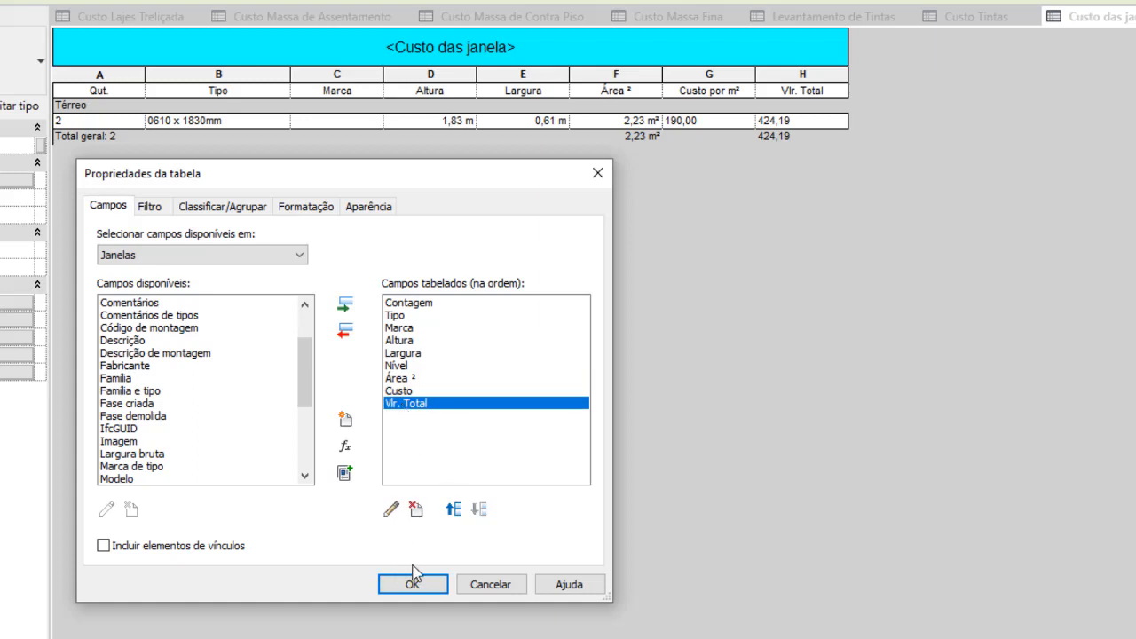
{"action": "left_click", "coordinate": [392, 509]}
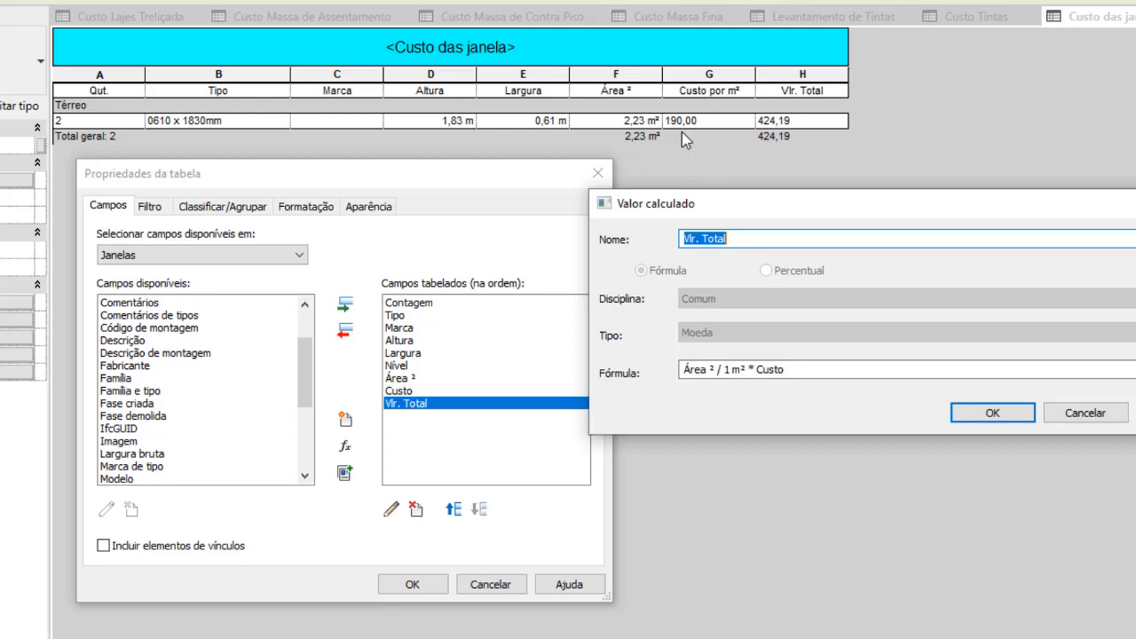
{"action": "left_click", "coordinate": [993, 414]}
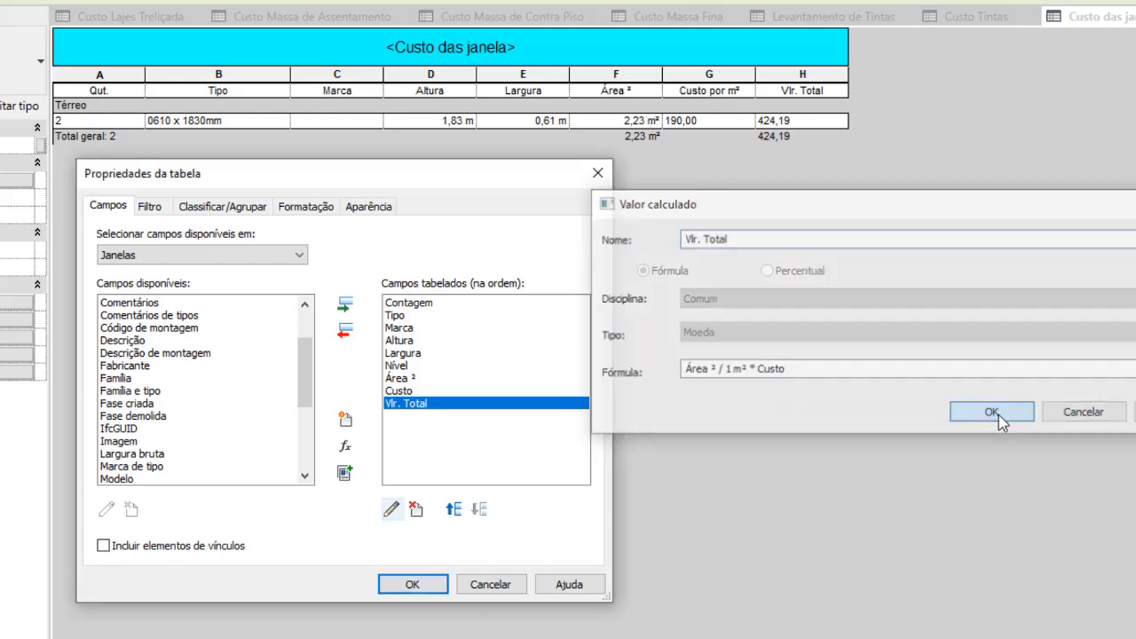
{"action": "left_click", "coordinate": [431, 588]}
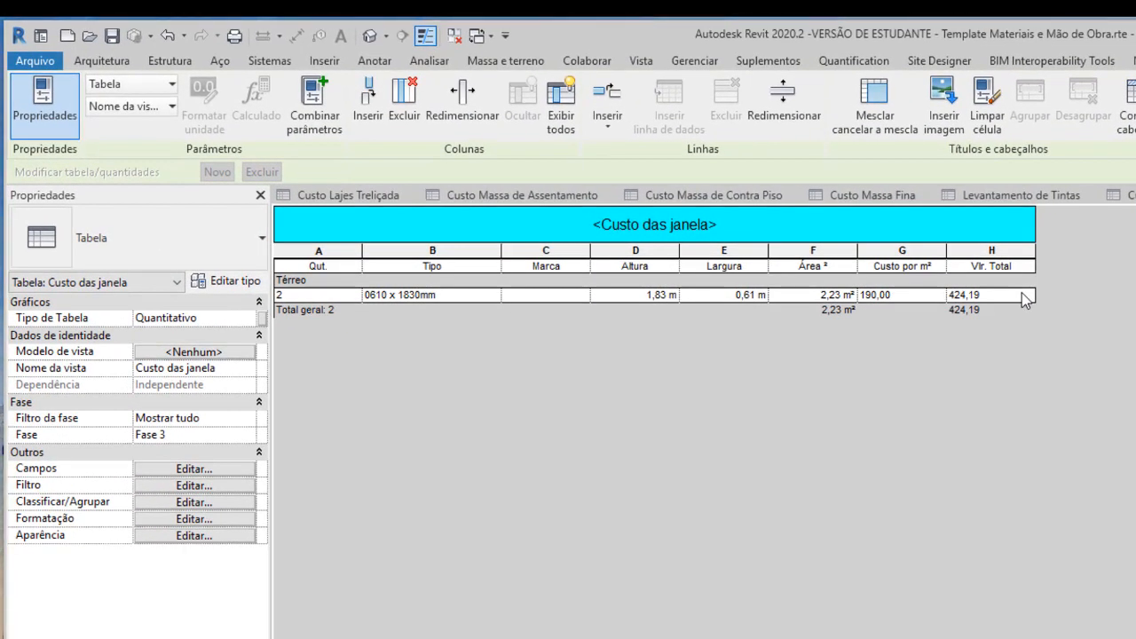
Set the Custo das janela schedule's Tipo de Tabela to Custo de Materiais and hide its Marca, Altura and Largura columns.
{"action": "left_click", "coordinate": [249, 318]}
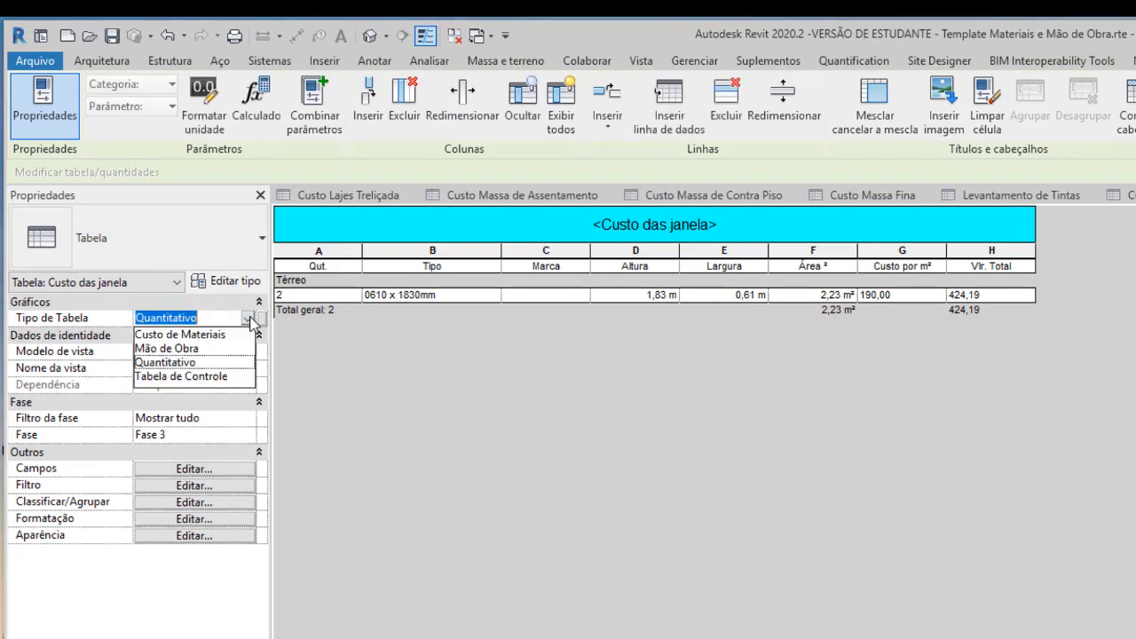
{"action": "left_click", "coordinate": [207, 335]}
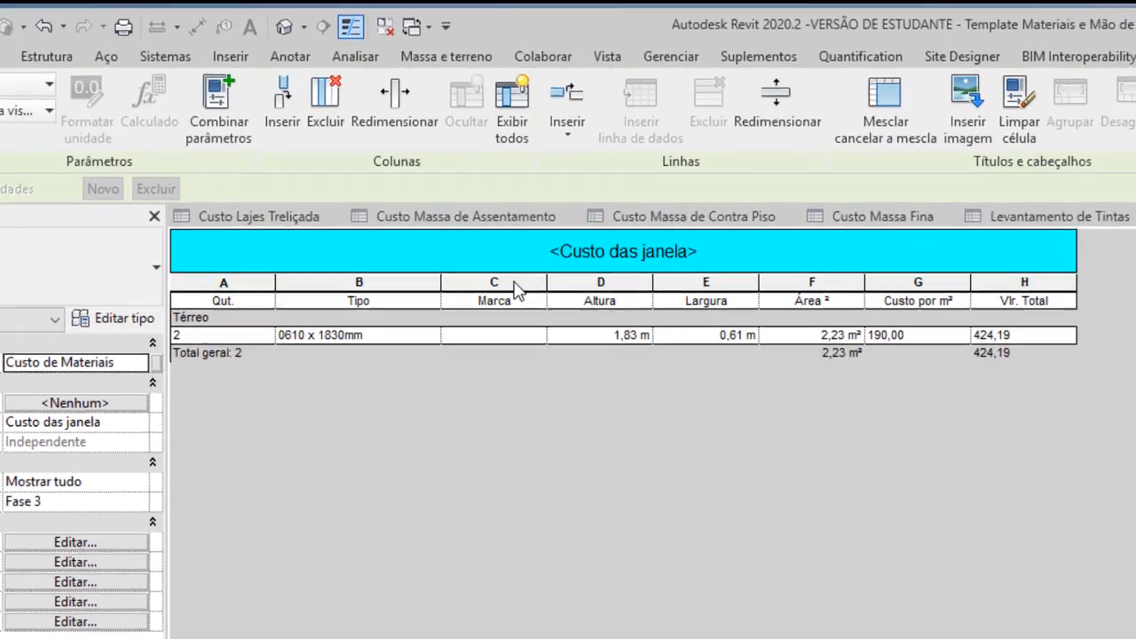
{"action": "left_click", "coordinate": [563, 254]}
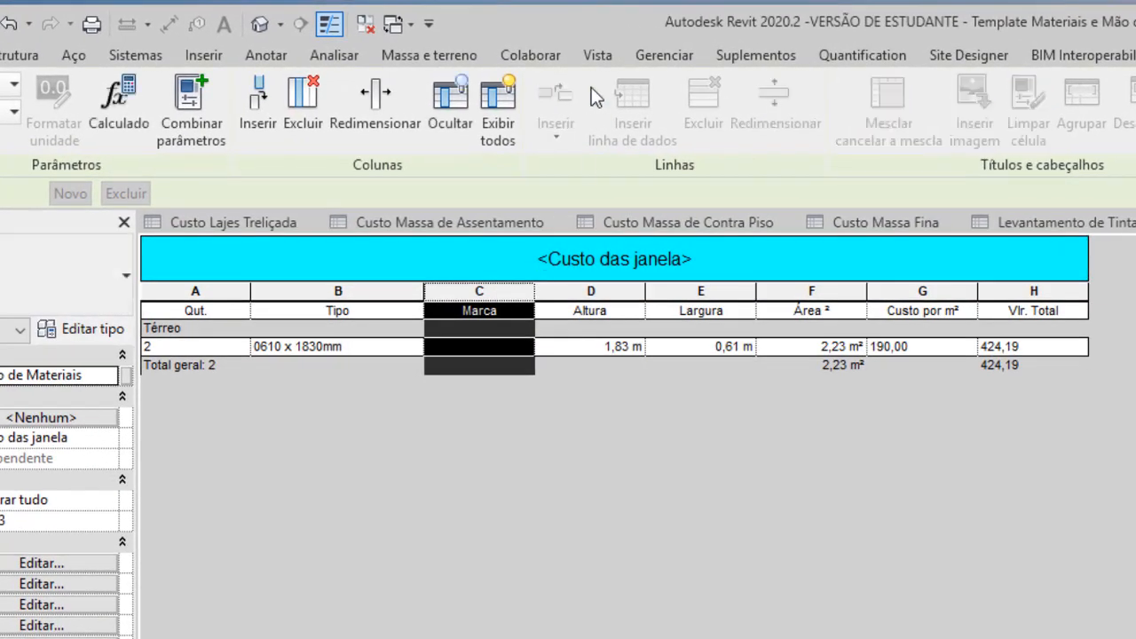
{"action": "left_click", "coordinate": [445, 105]}
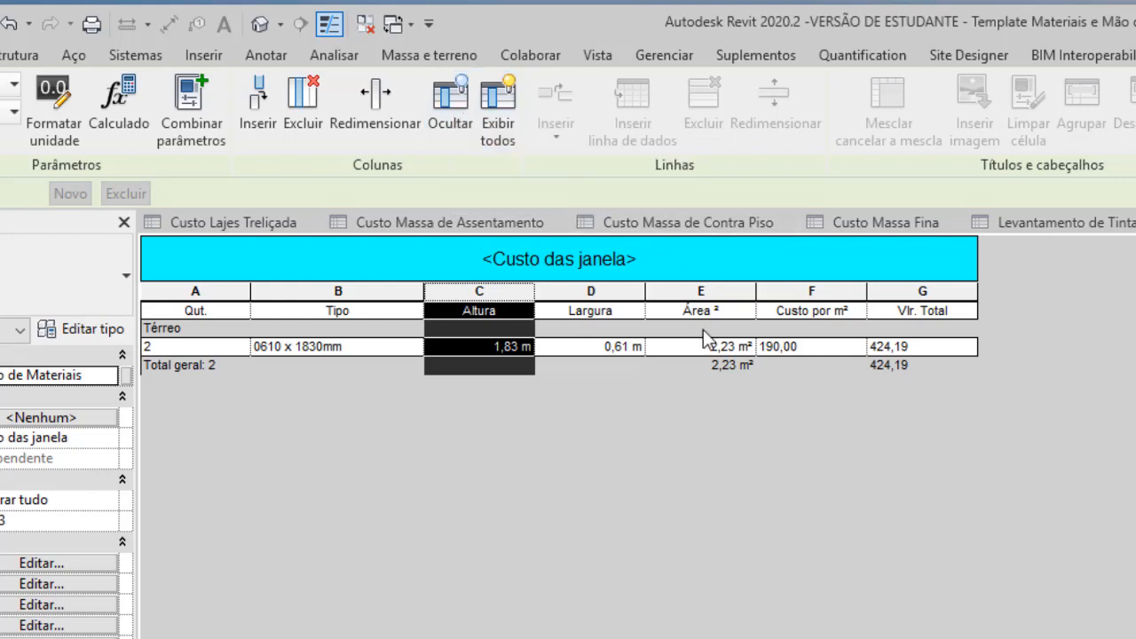
{"action": "left_click", "coordinate": [452, 111]}
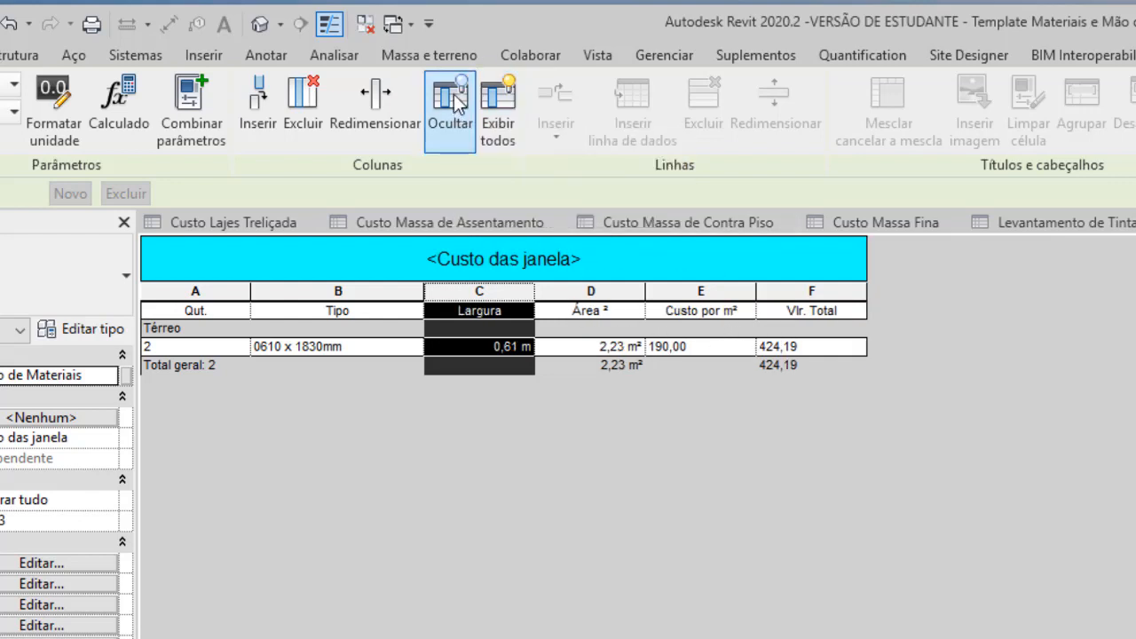
{"action": "left_click", "coordinate": [448, 114]}
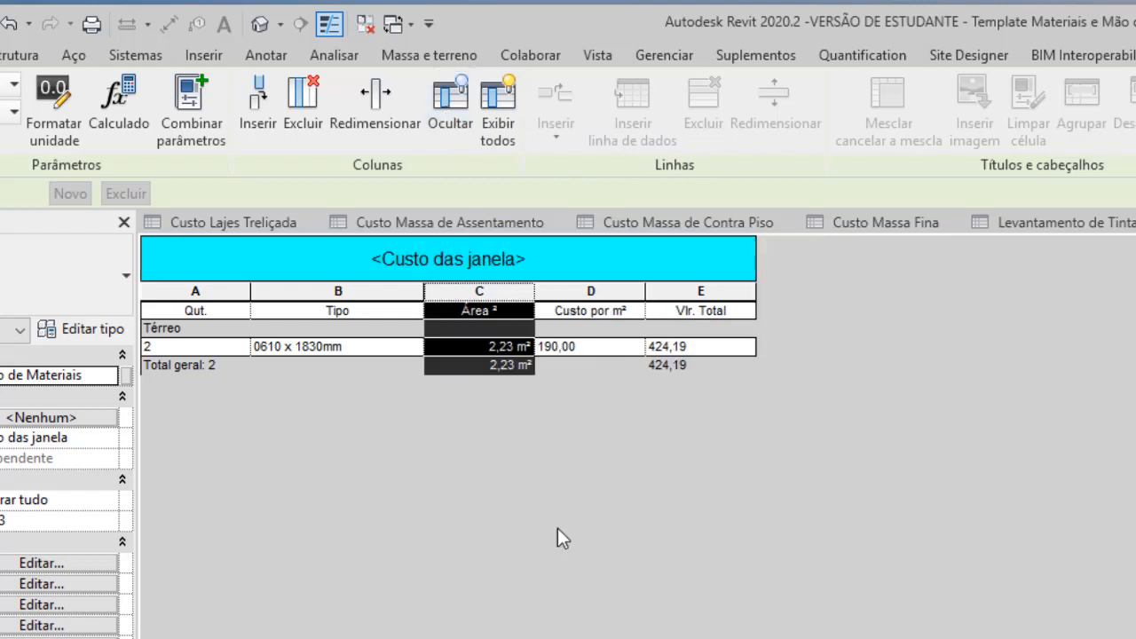
Right-align the Área ², Custo por m² and Vlr. Total columns of the Custo das janela schedule.
{"action": "left_click", "coordinate": [381, 347]}
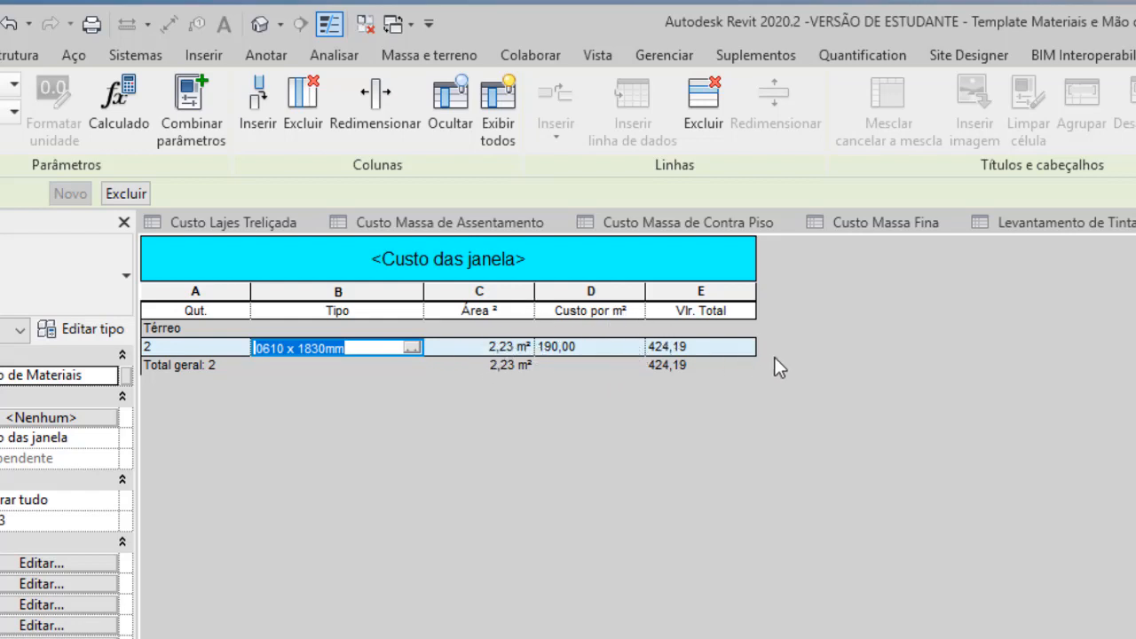
{"action": "left_click", "coordinate": [496, 287]}
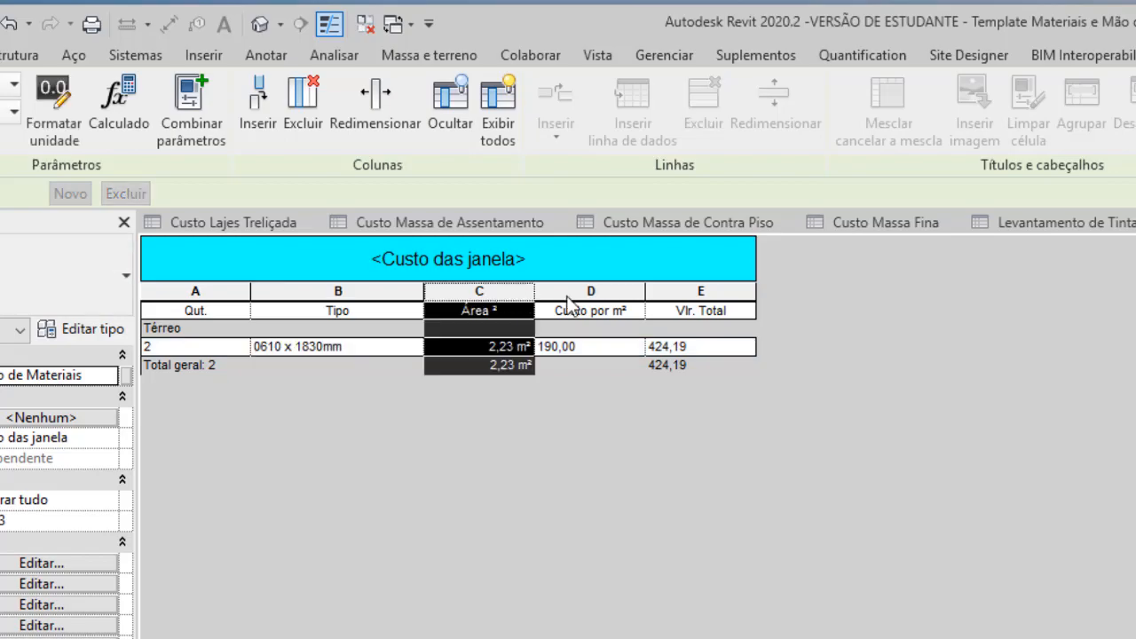
{"action": "left_click", "coordinate": [694, 291], "text": "shift"}
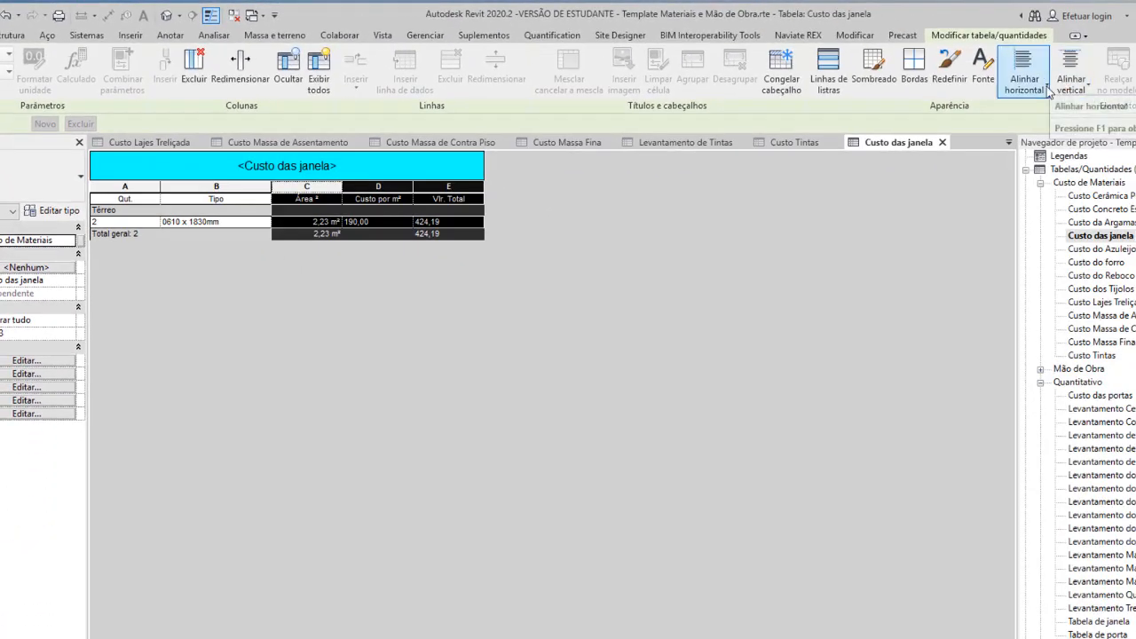
{"action": "left_click", "coordinate": [1023, 75]}
{"action": "left_click", "coordinate": [1032, 175]}
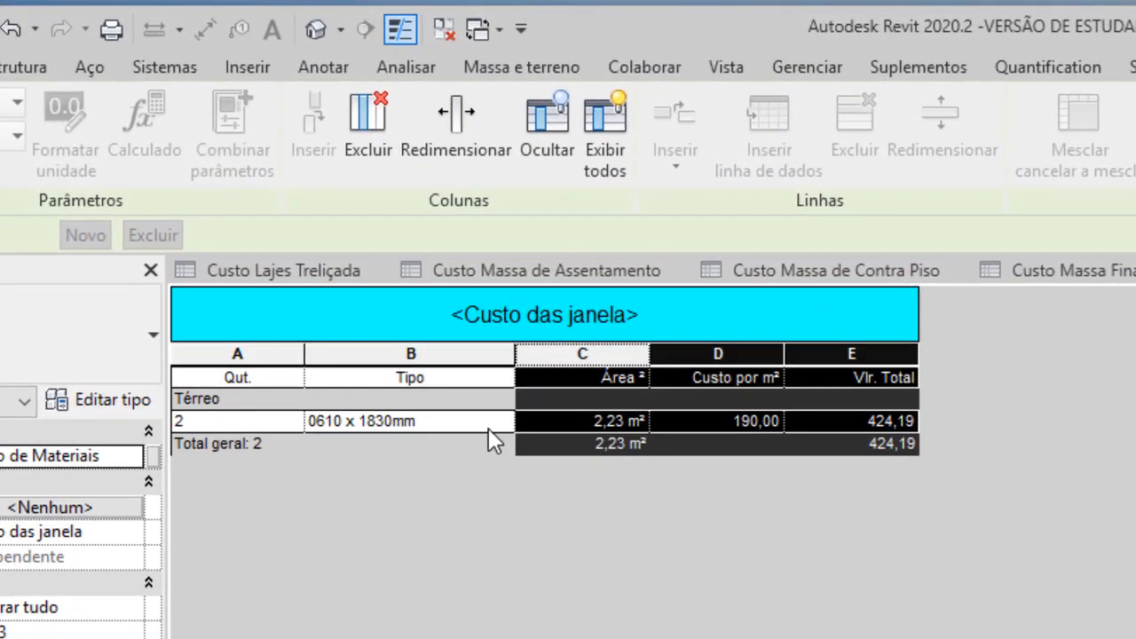
{"action": "left_click", "coordinate": [258, 223]}
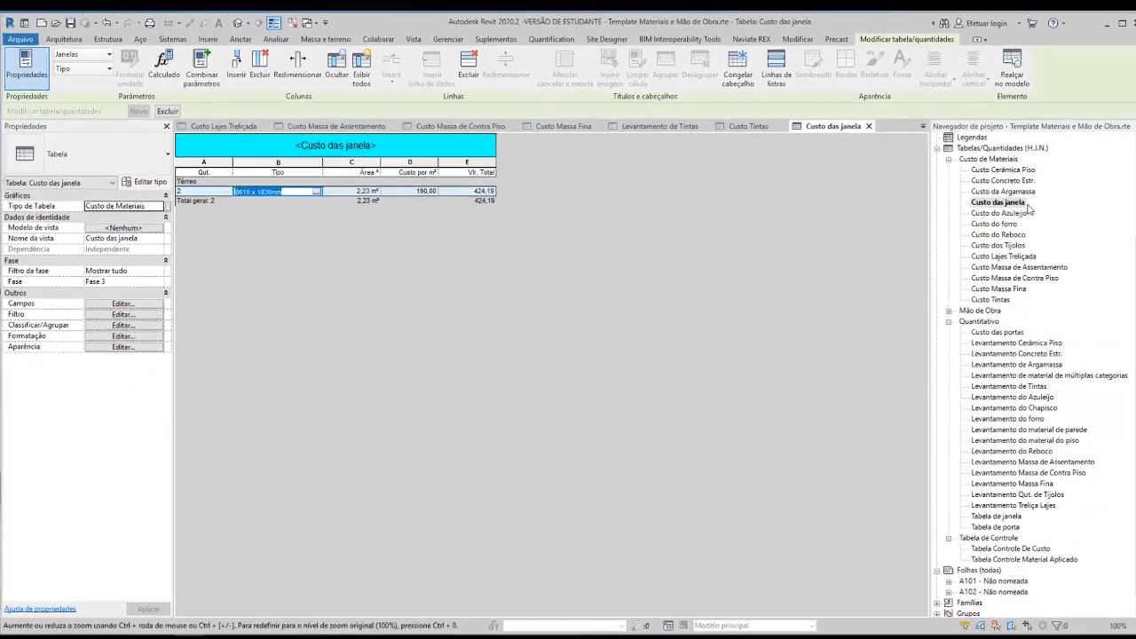
Open the Custo das portas schedule and set the Custo por m² of the 0762 x 2032mm door to 220.
{"action": "left_click", "coordinate": [985, 330]}
{"action": "double_click", "coordinate": [987, 330]}
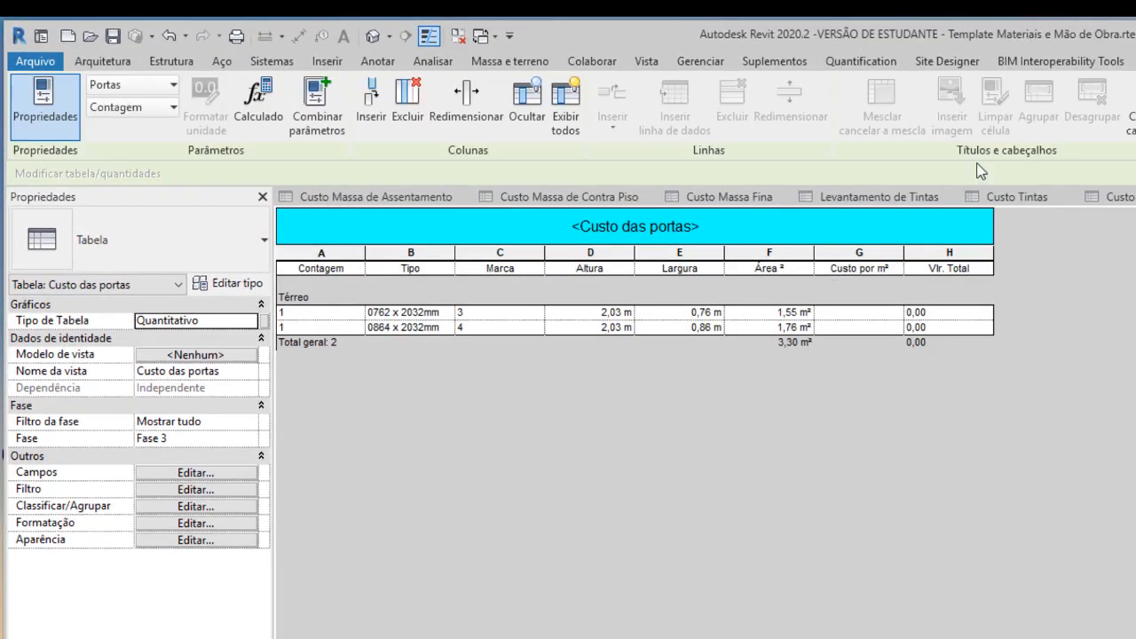
{"action": "left_click", "coordinate": [977, 314]}
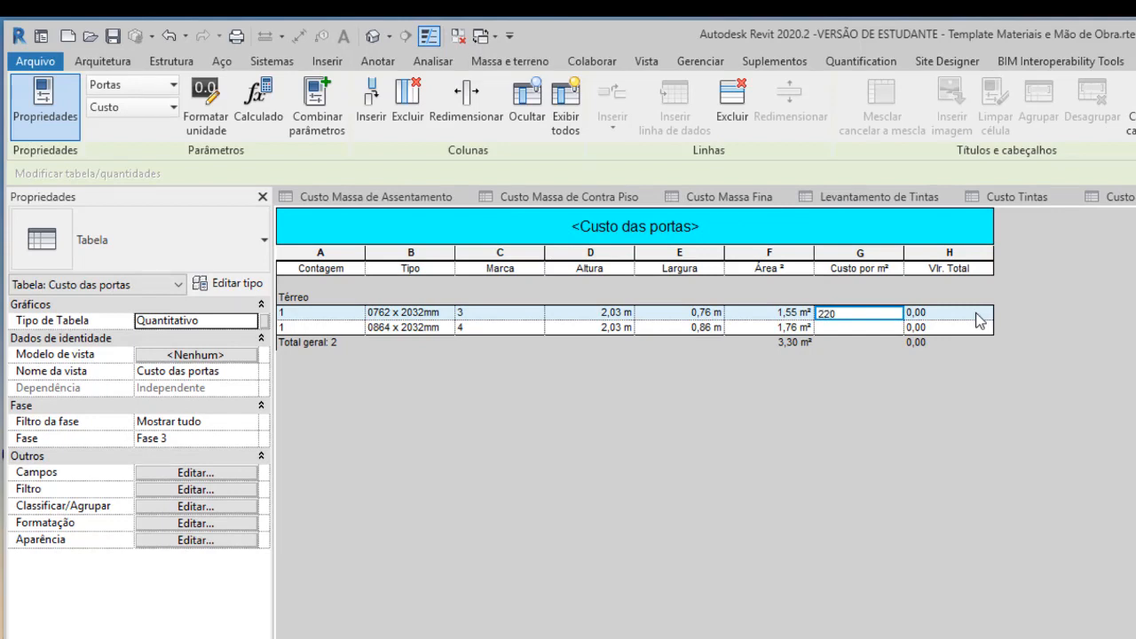
{"action": "left_click", "coordinate": [759, 330]}
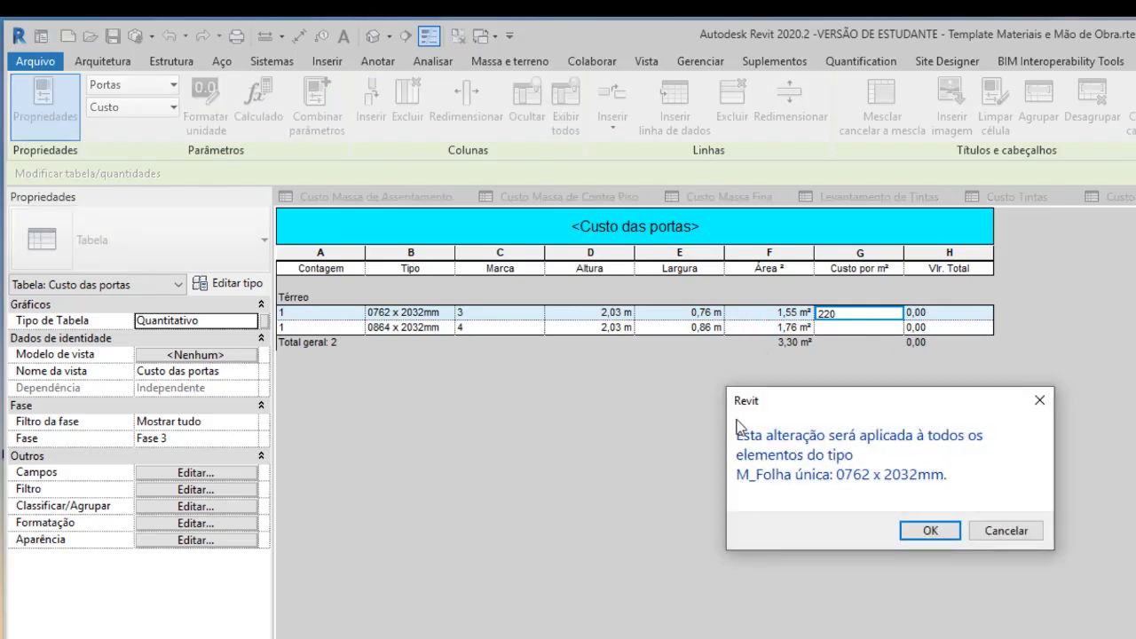
{"action": "left_click", "coordinate": [925, 531]}
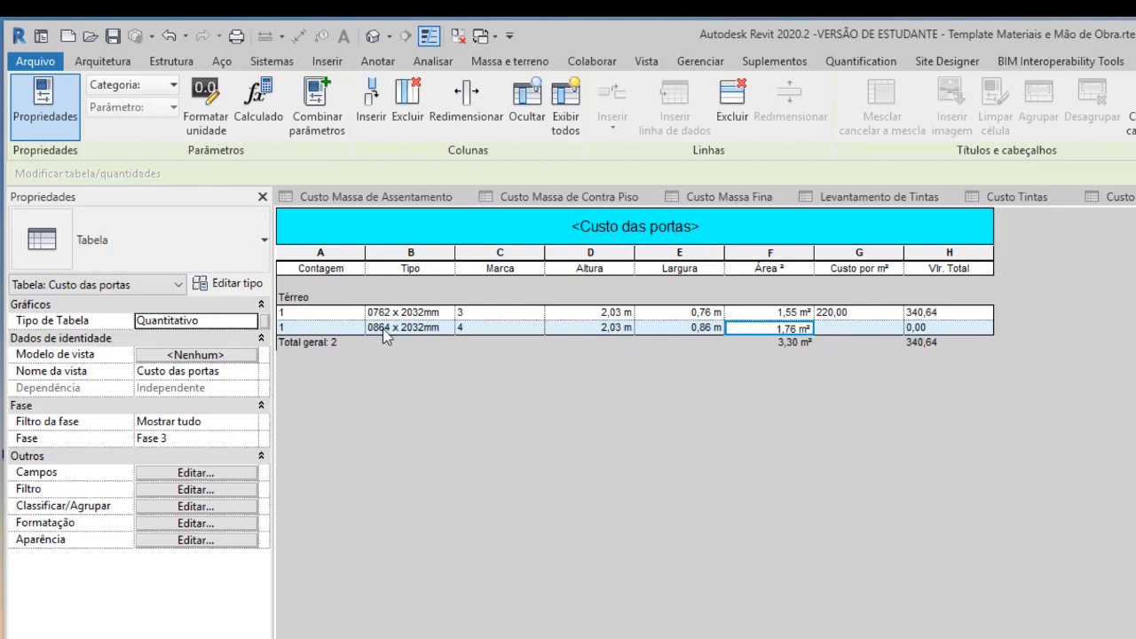
Set the Custo por m² of the 0864 x 2032mm door to 250 and apply it to all elements of that type.
{"action": "left_click", "coordinate": [838, 328]}
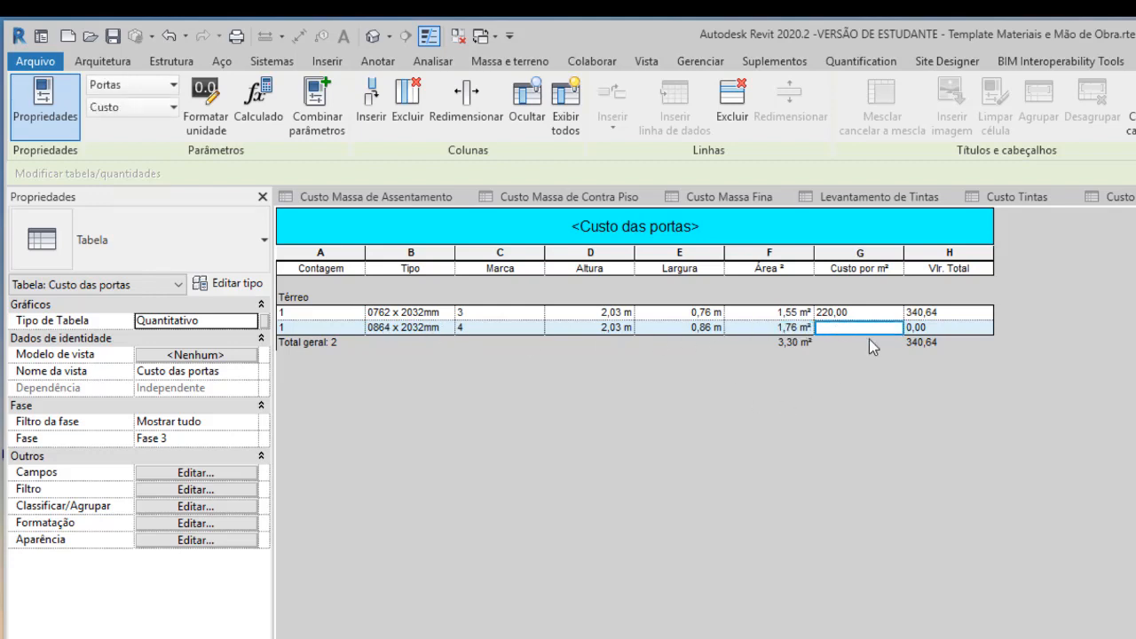
{"action": "type", "text": "250"}
{"action": "left_click", "coordinate": [526, 343]}
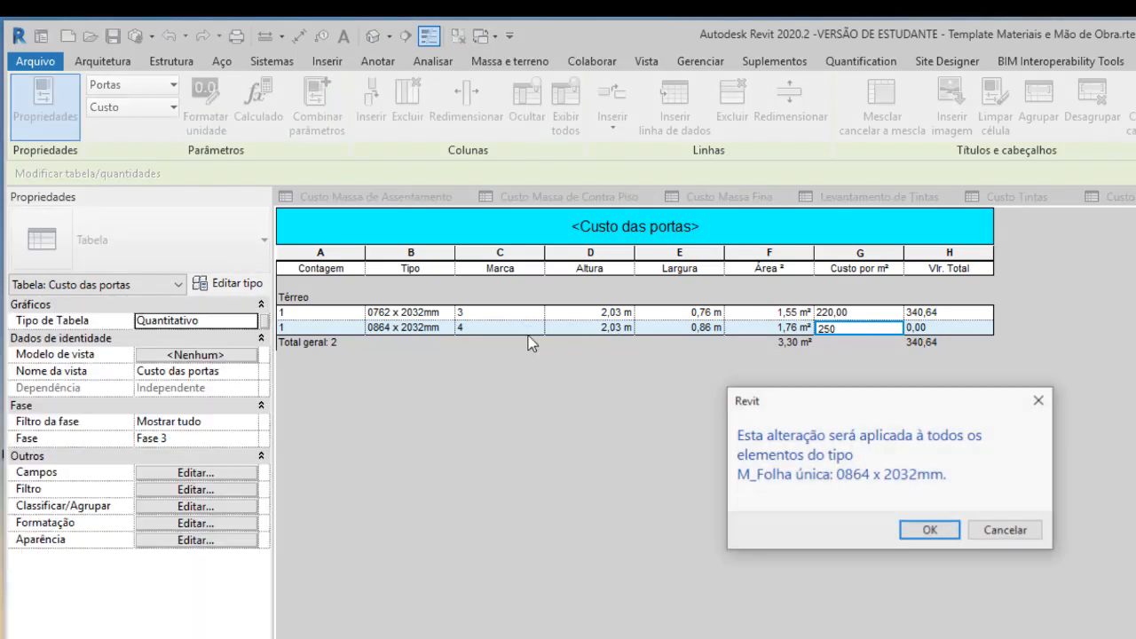
{"action": "left_click", "coordinate": [929, 530]}
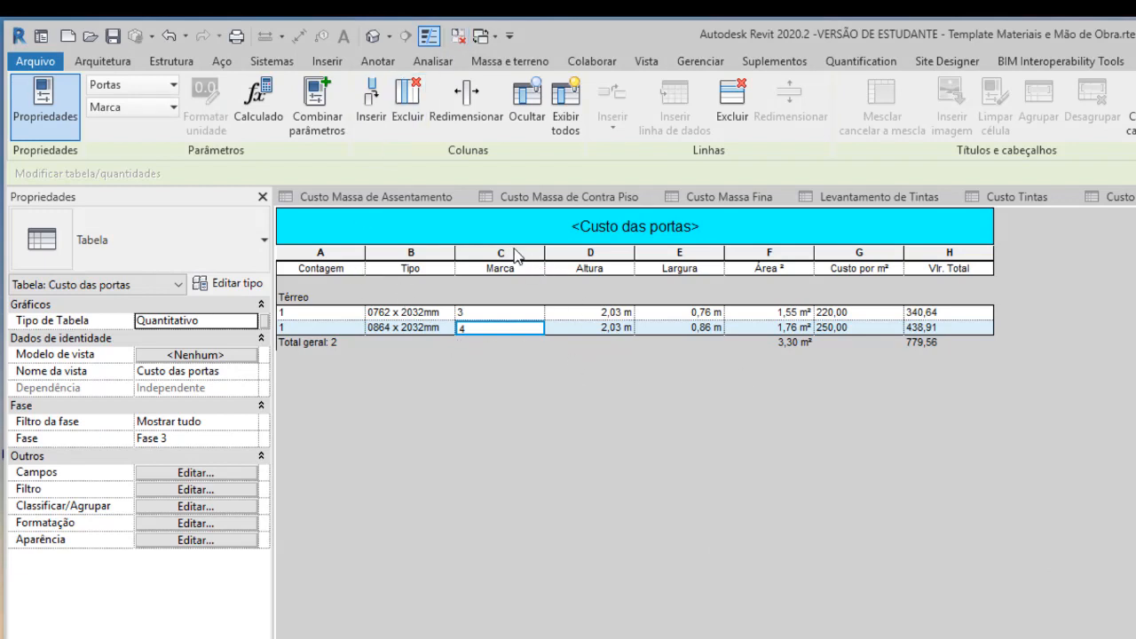
Hide the Marca, Altura and Largura columns of the Custo das portas schedule.
{"action": "left_click", "coordinate": [515, 253]}
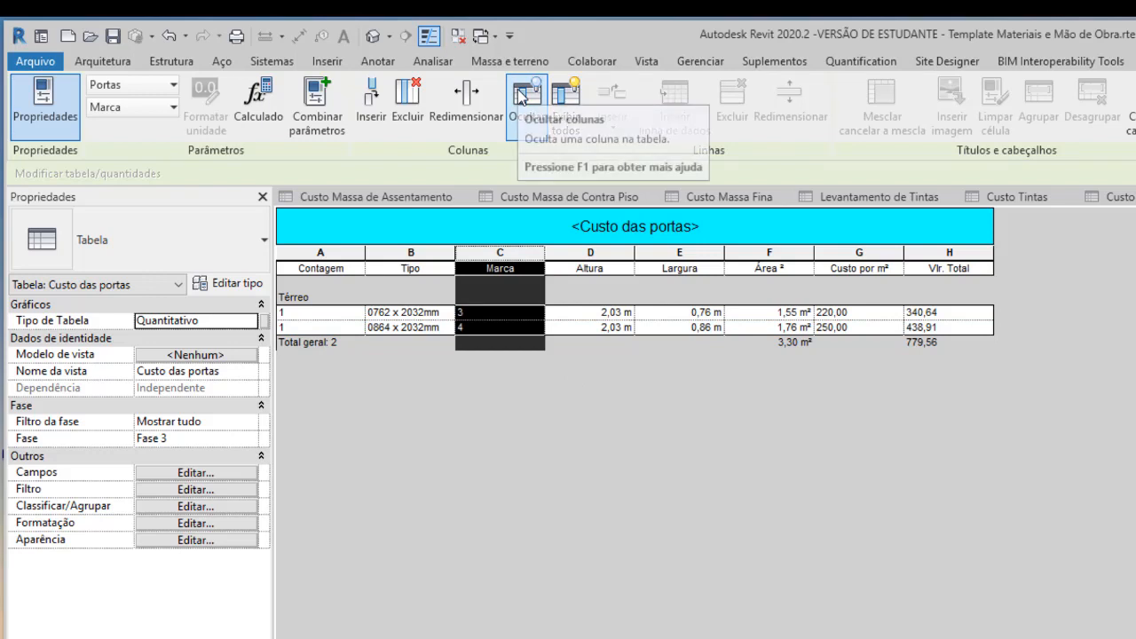
{"action": "left_click", "coordinate": [522, 98]}
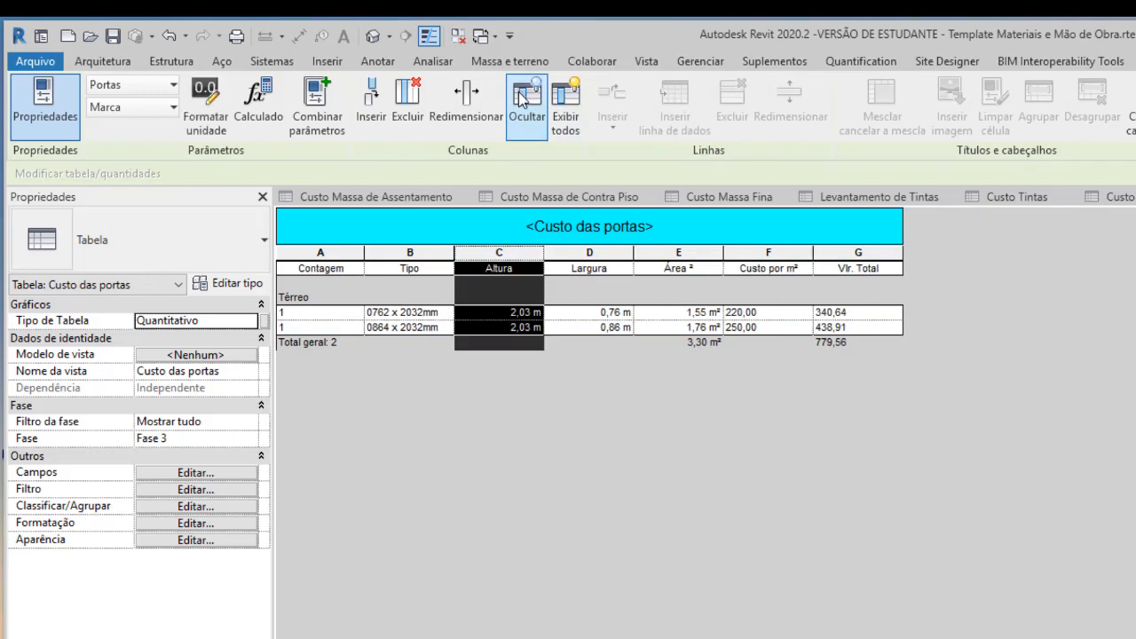
{"action": "left_click", "coordinate": [521, 97]}
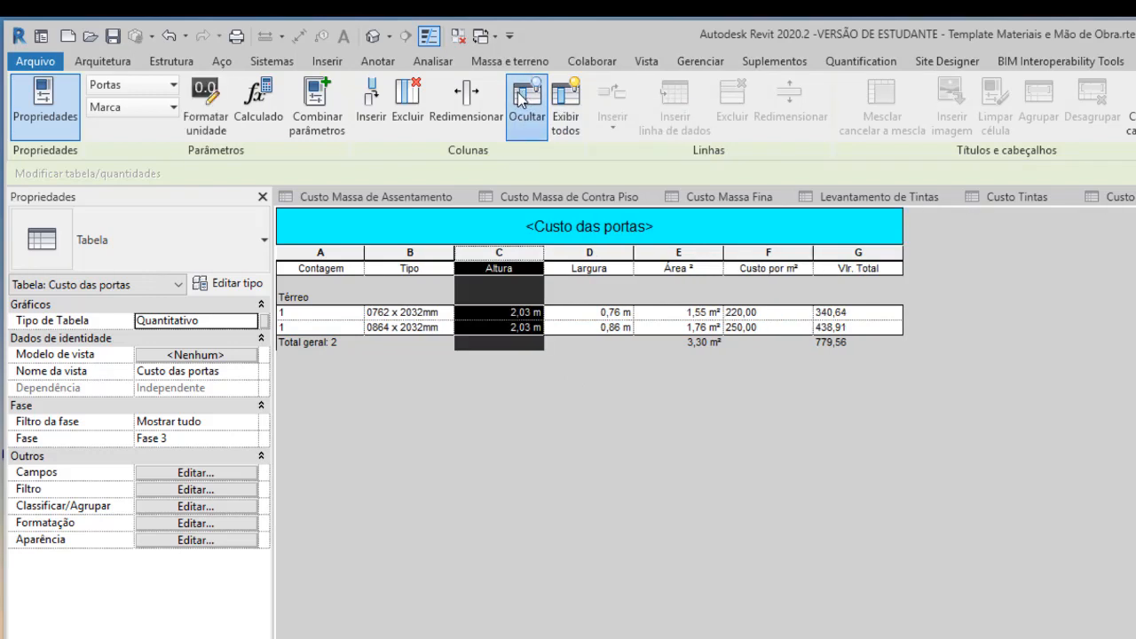
{"action": "left_click", "coordinate": [518, 93]}
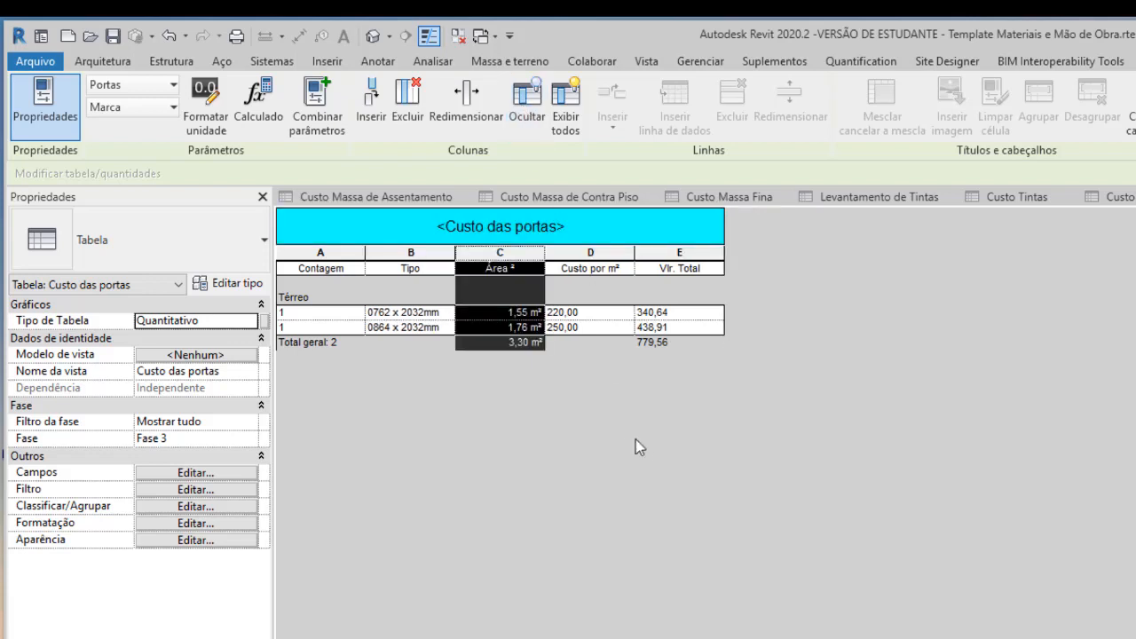
Right-align the Área ², Custo por m² and Vlr. Total columns of the Custo das portas schedule.
{"action": "left_click", "coordinate": [386, 264]}
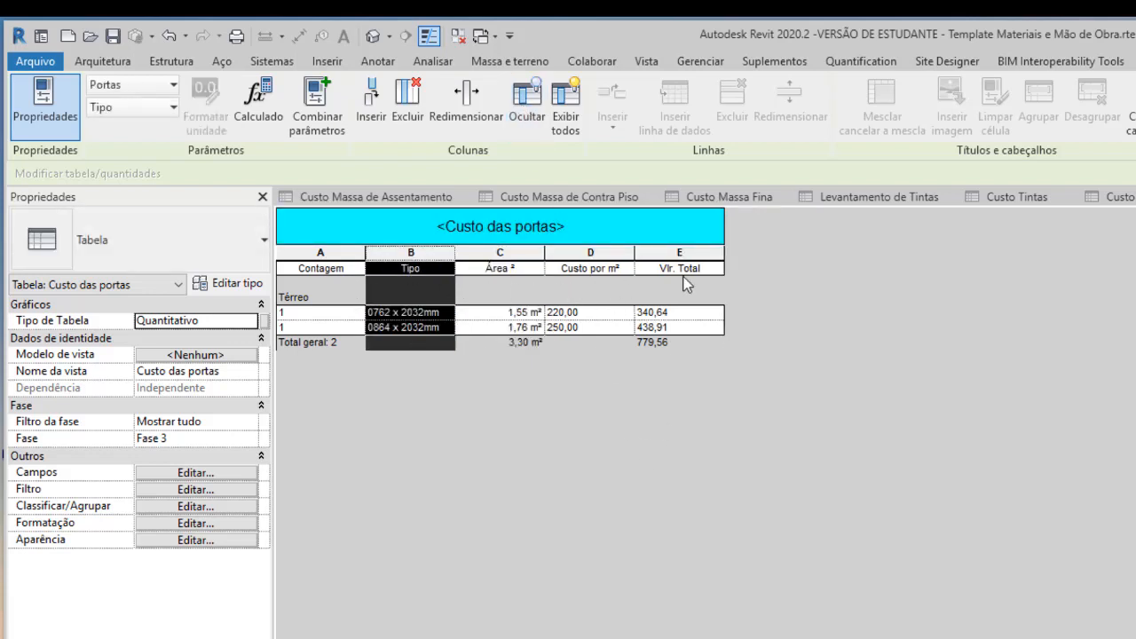
{"action": "left_click", "coordinate": [599, 329]}
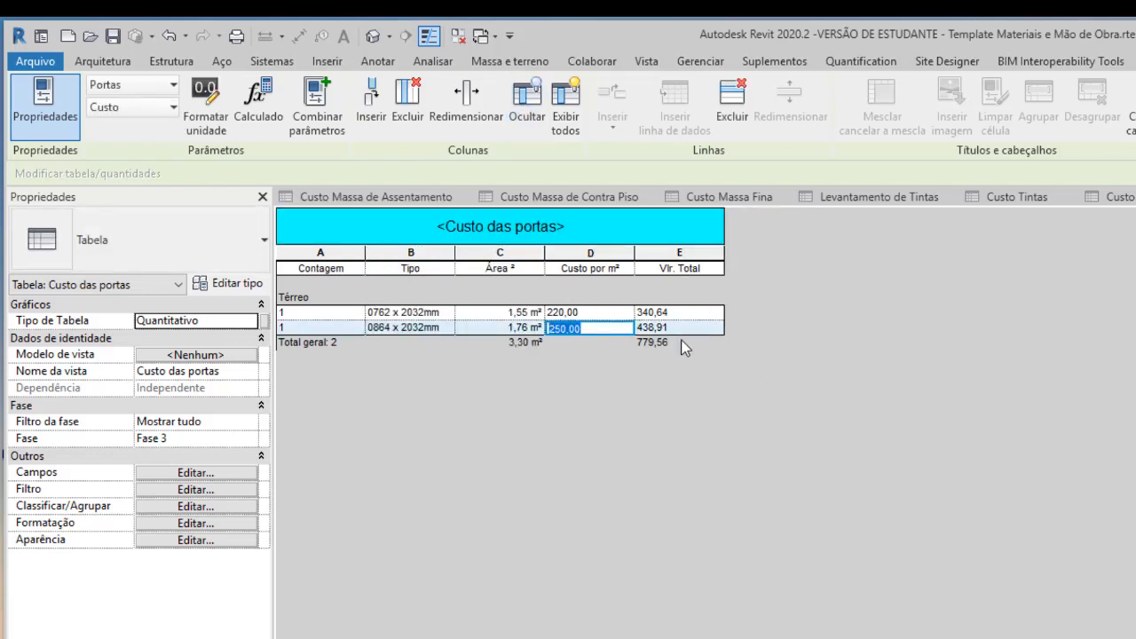
{"action": "left_click_drag", "start_coordinate": [470, 262], "coordinate": [679, 266]}
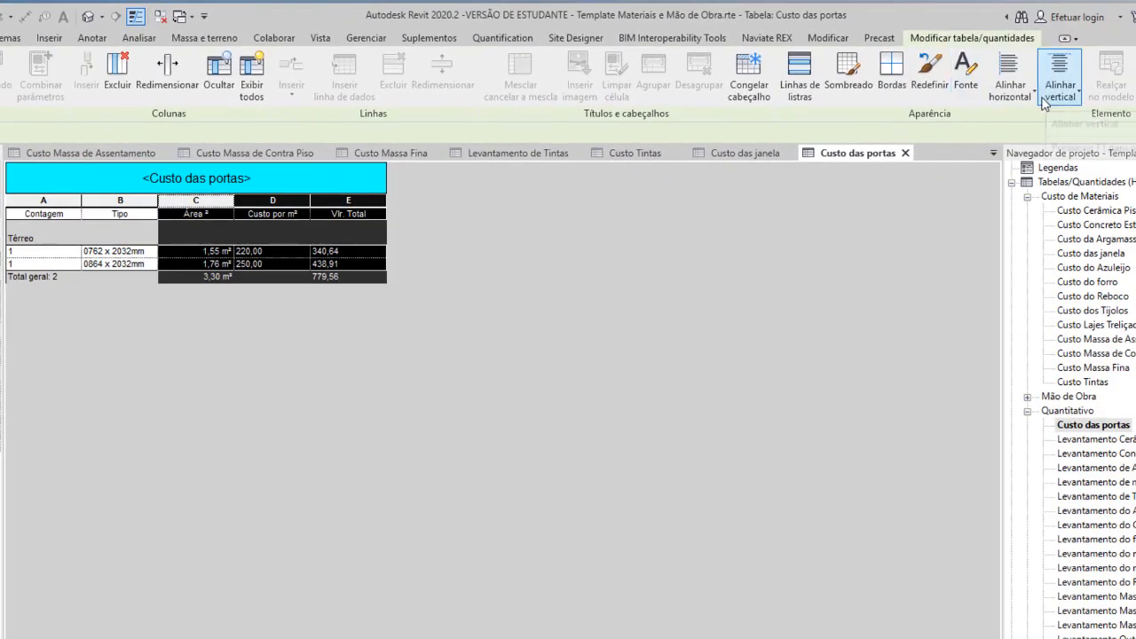
{"action": "left_click", "coordinate": [1029, 89]}
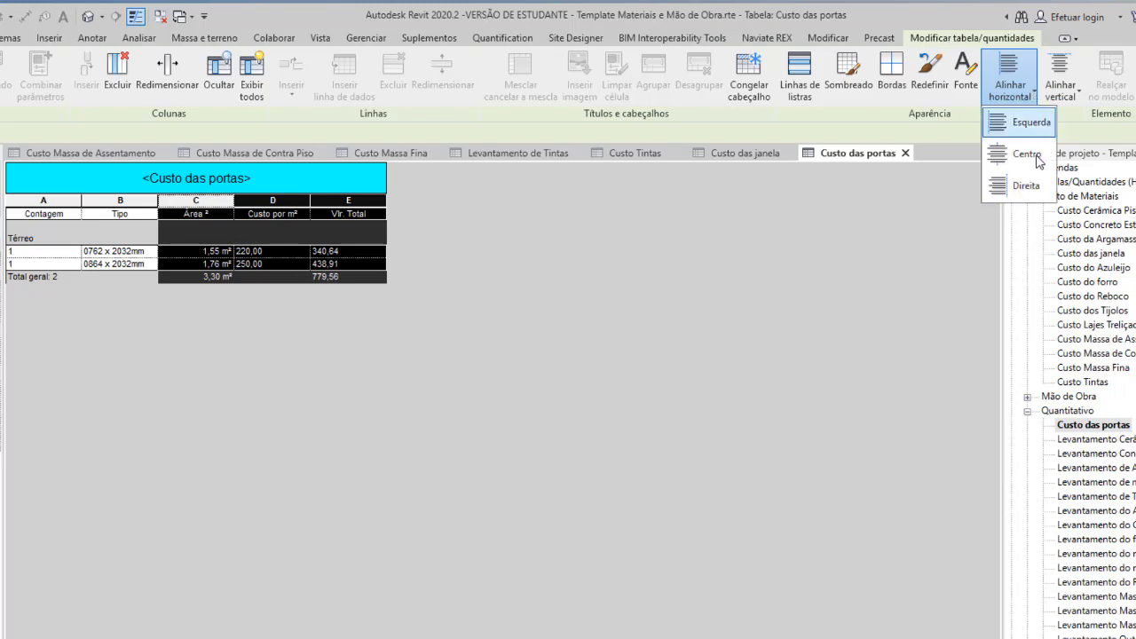
{"action": "left_click", "coordinate": [1026, 187]}
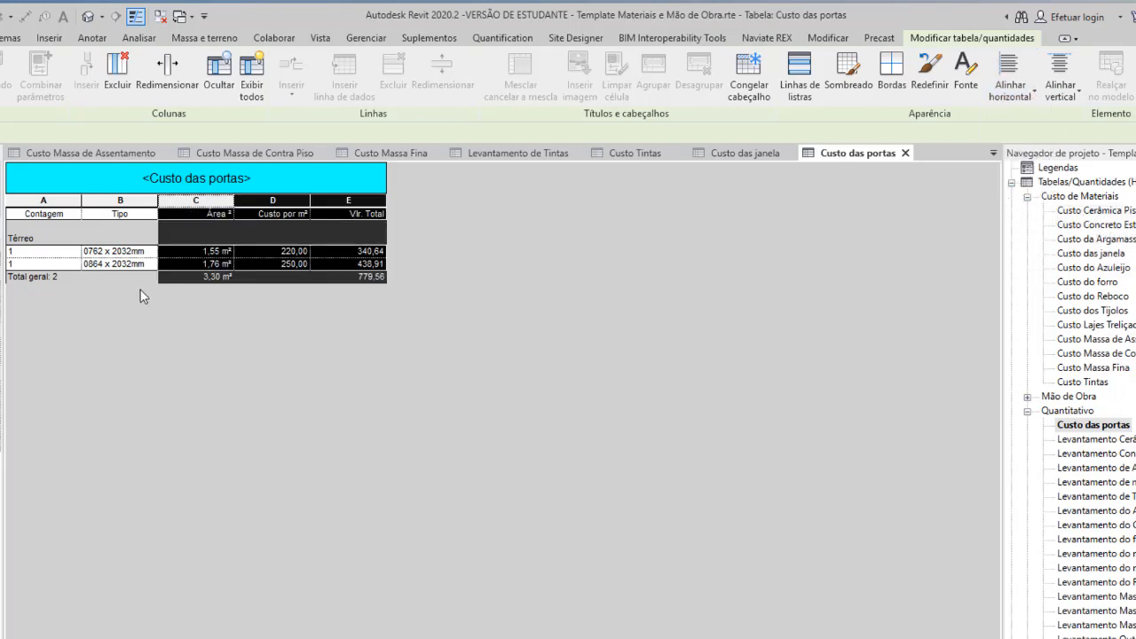
{"action": "left_click", "coordinate": [53, 263]}
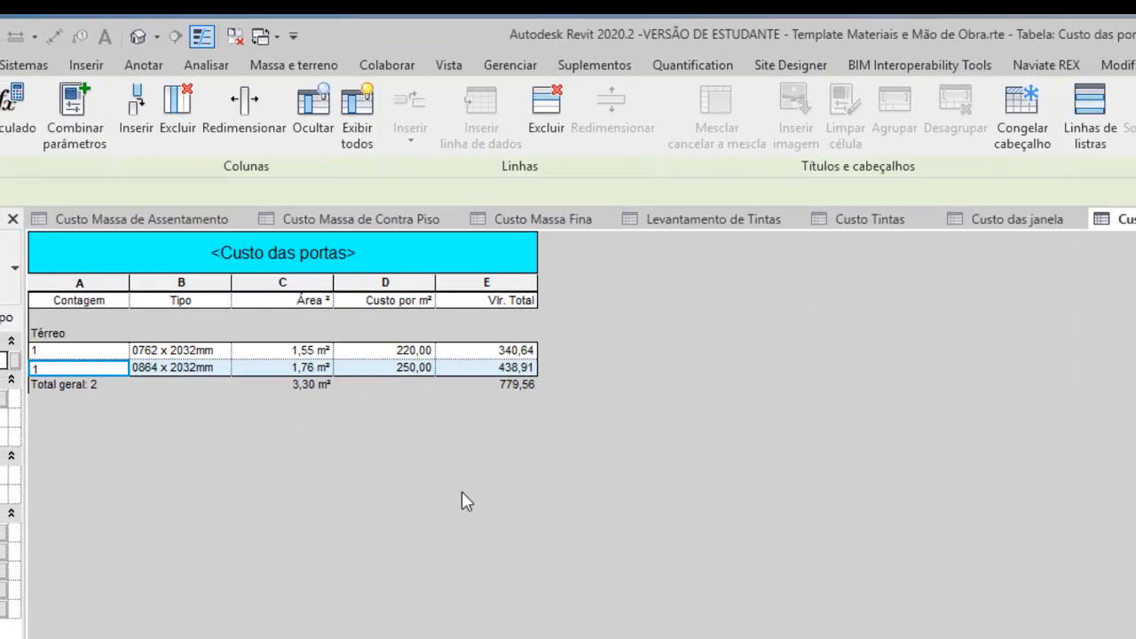
Widen the Área ², Tipo and Vlr. Total columns and set the Custo das portas schedule's Tipo de Tabela to Custo de Materiais.
{"action": "left_click_drag", "start_coordinate": [234, 201], "coordinate": [245, 201]}
{"action": "left_click_drag", "start_coordinate": [158, 201], "coordinate": [181, 203]}
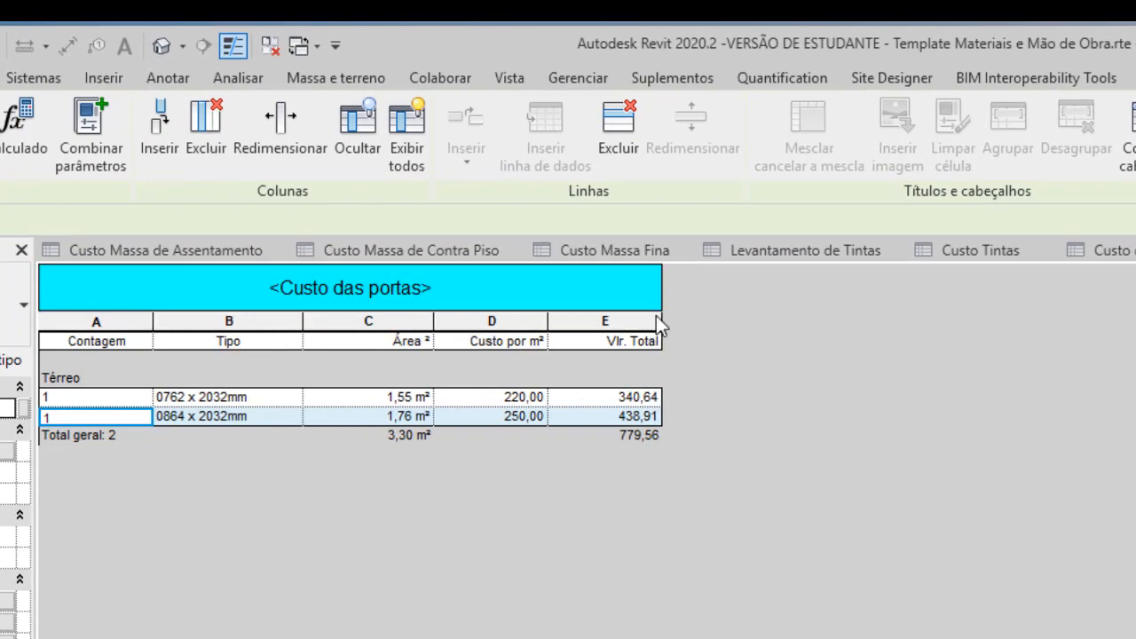
{"action": "left_click_drag", "start_coordinate": [661, 316], "coordinate": [696, 322]}
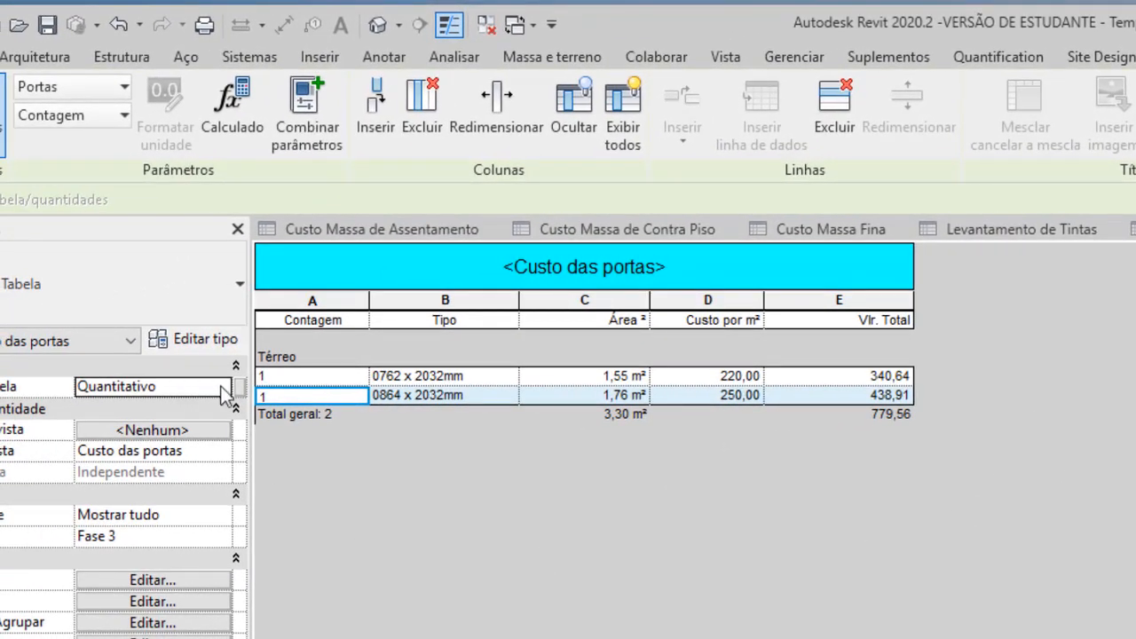
{"action": "left_click", "coordinate": [221, 387]}
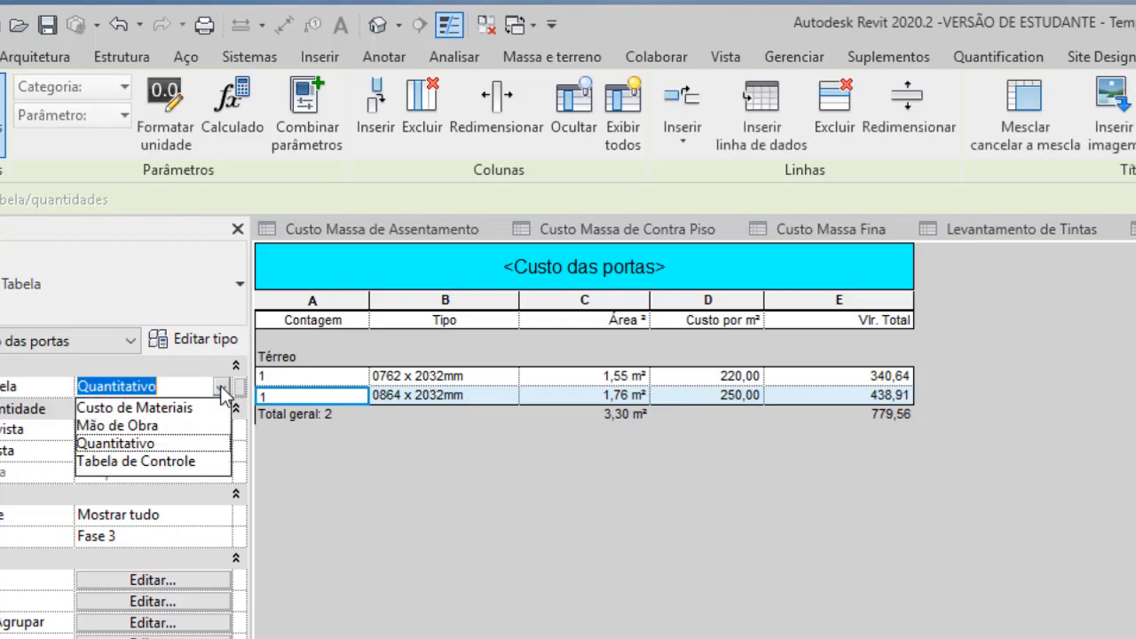
{"action": "left_click", "coordinate": [164, 408]}
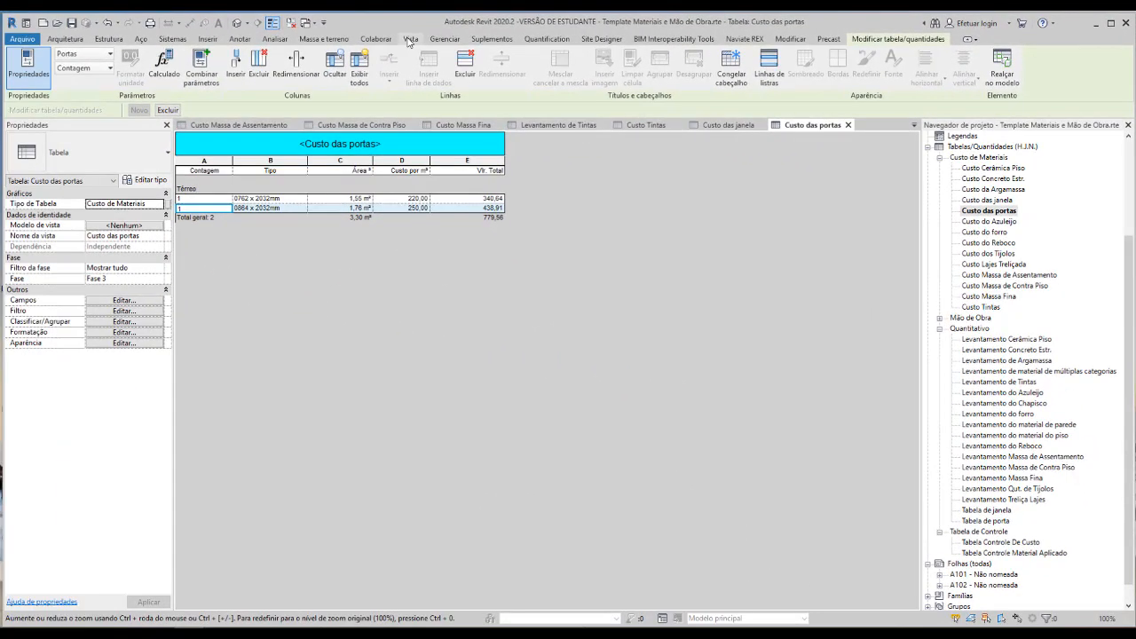
Close the inactive schedule views and open the Levantamento de material de múltiplas categorias schedule.
{"action": "left_click", "coordinate": [32, 58]}
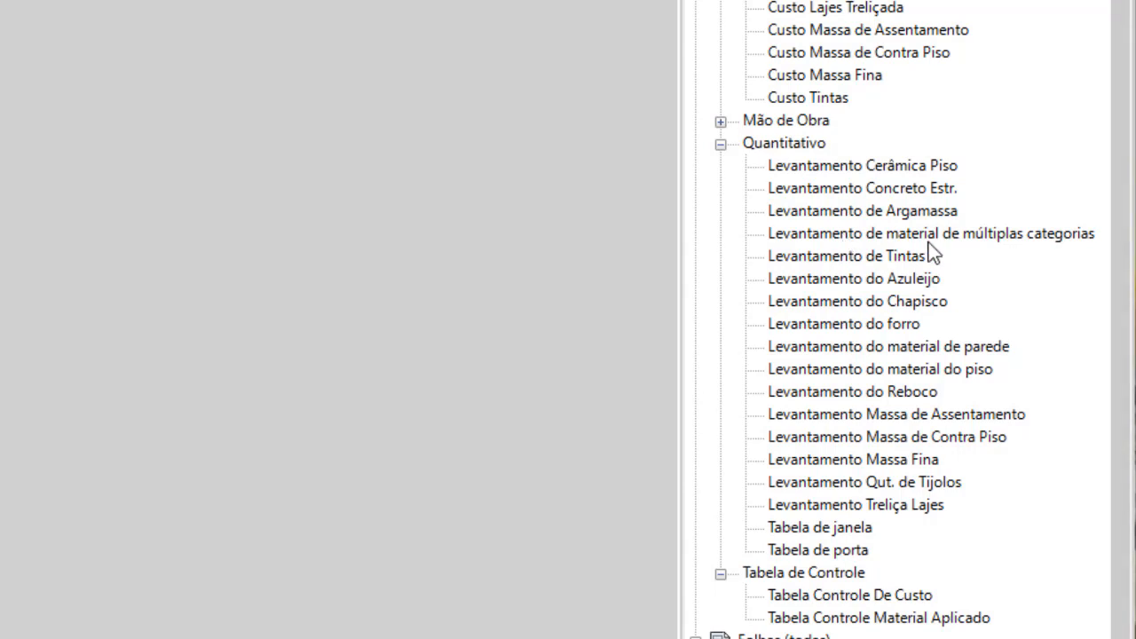
{"action": "left_click", "coordinate": [816, 234]}
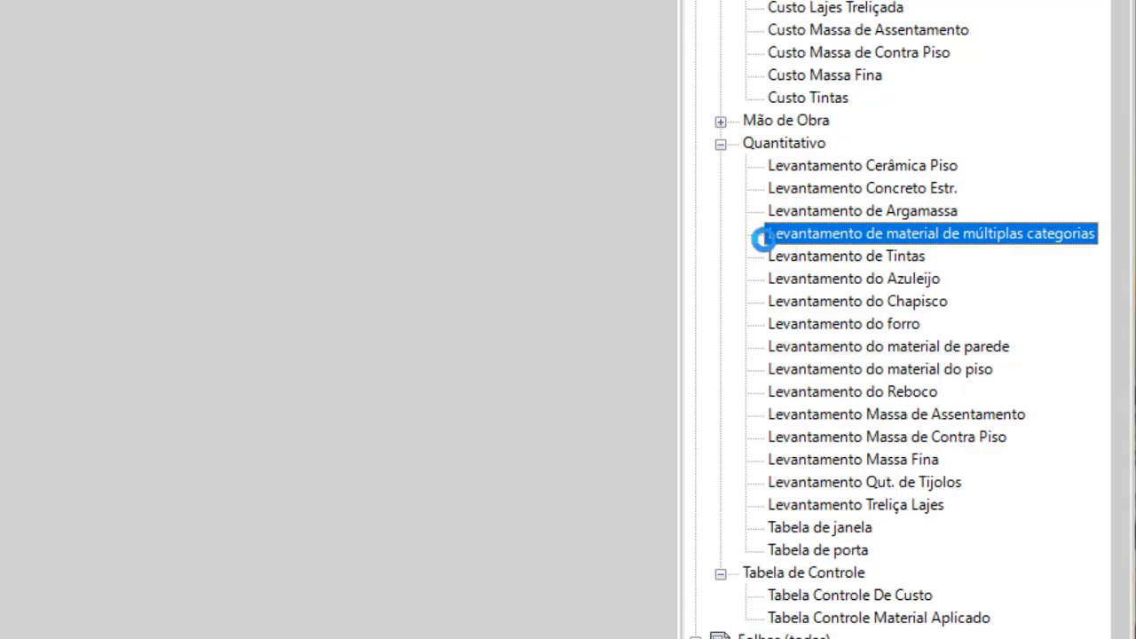
{"action": "double_click", "coordinate": [868, 236]}
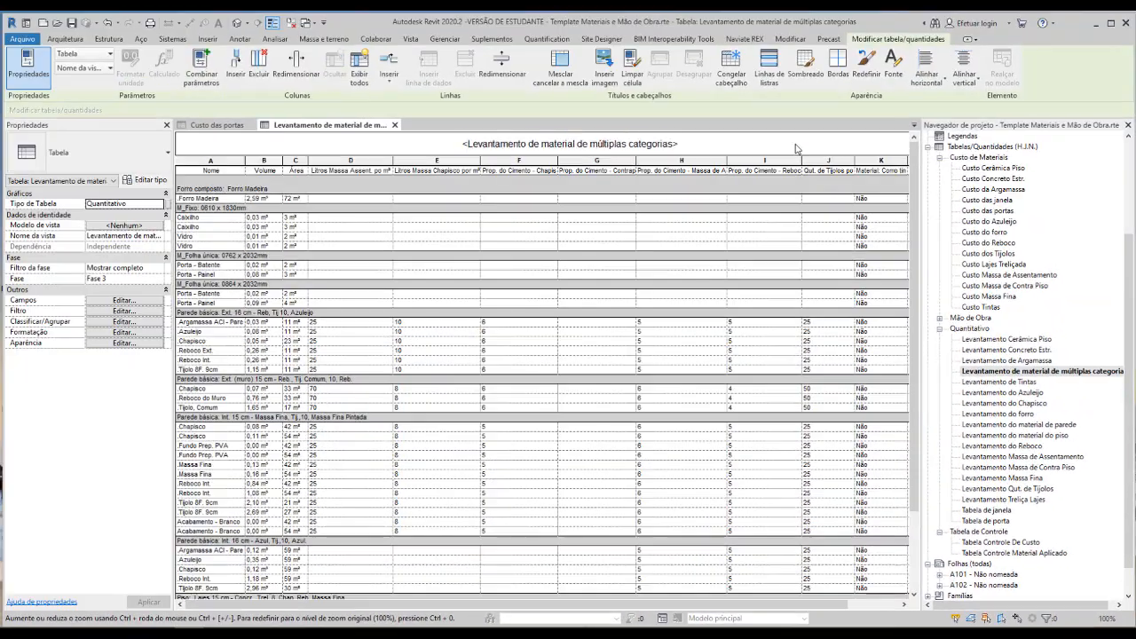
Change the title shading of the Levantamento de material de múltiplas categorias schedule to red (Vermelho).
{"action": "left_click", "coordinate": [794, 143]}
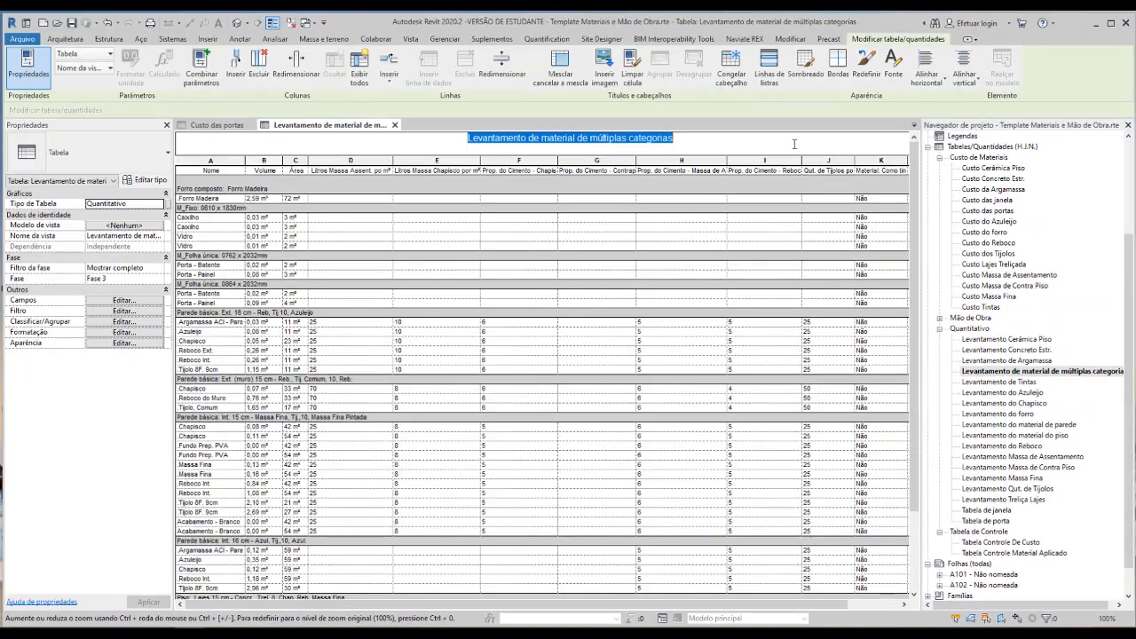
{"action": "left_click", "coordinate": [805, 63]}
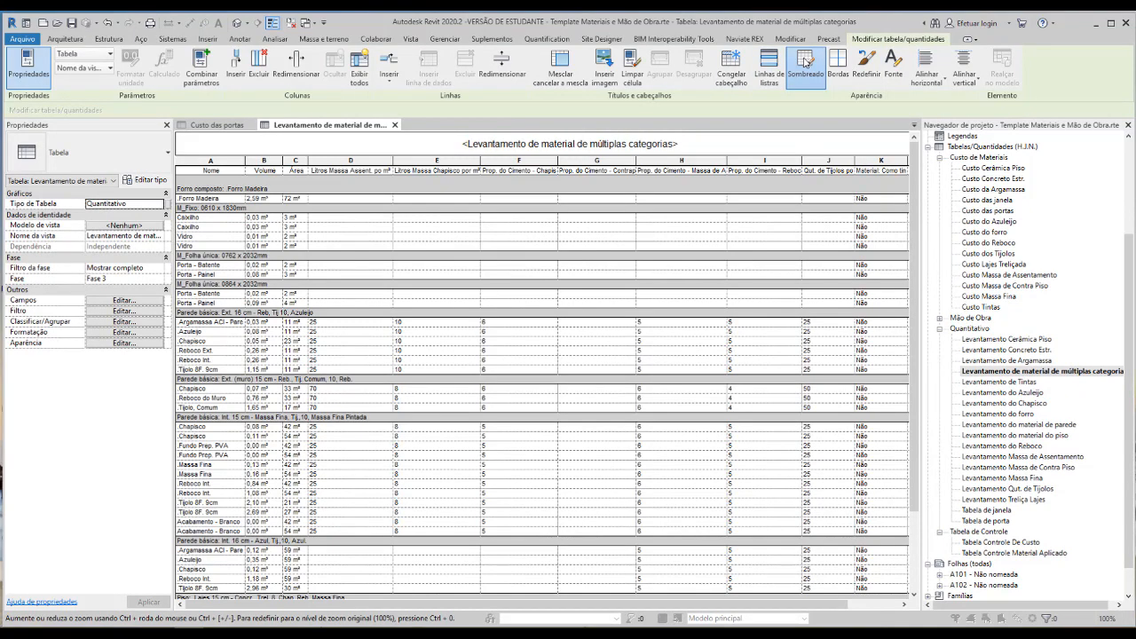
{"action": "left_click", "coordinate": [456, 332]}
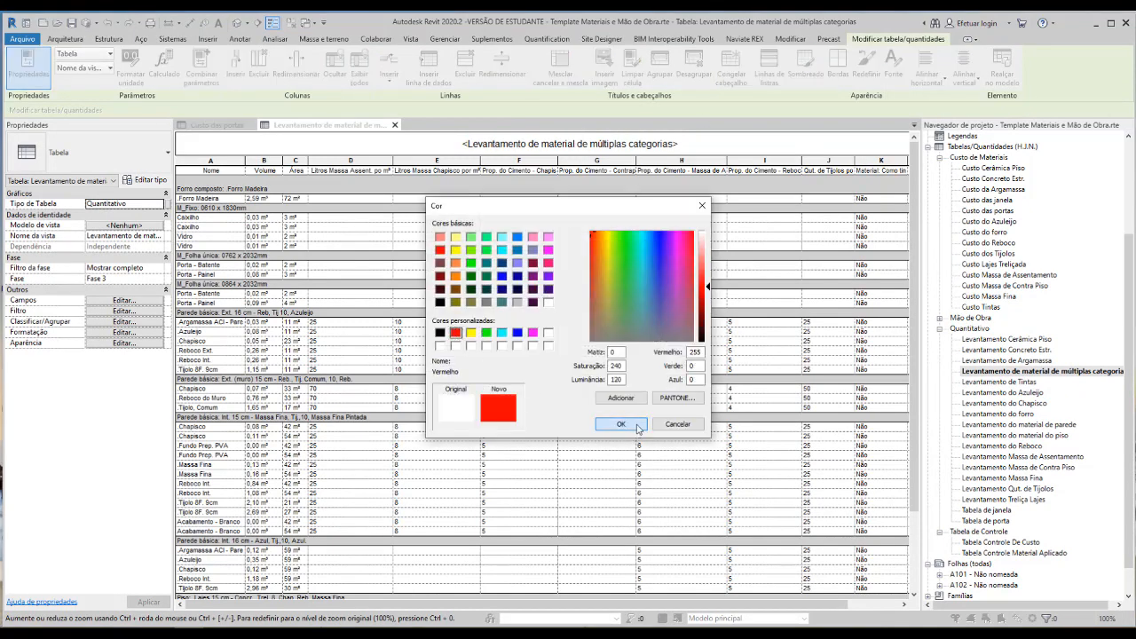
{"action": "key", "text": "Return"}
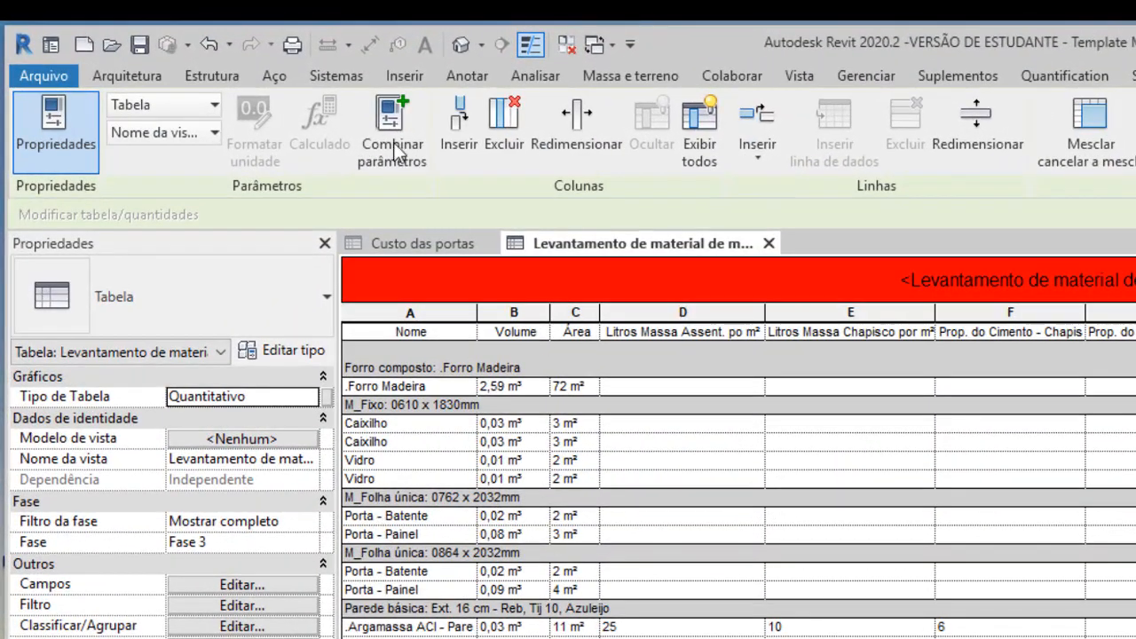
Set the Tipo de Tabela of the Levantamento de material de múltiplas categorias schedule to Tabela de Controle.
{"action": "left_click", "coordinate": [314, 400]}
{"action": "left_click", "coordinate": [308, 397]}
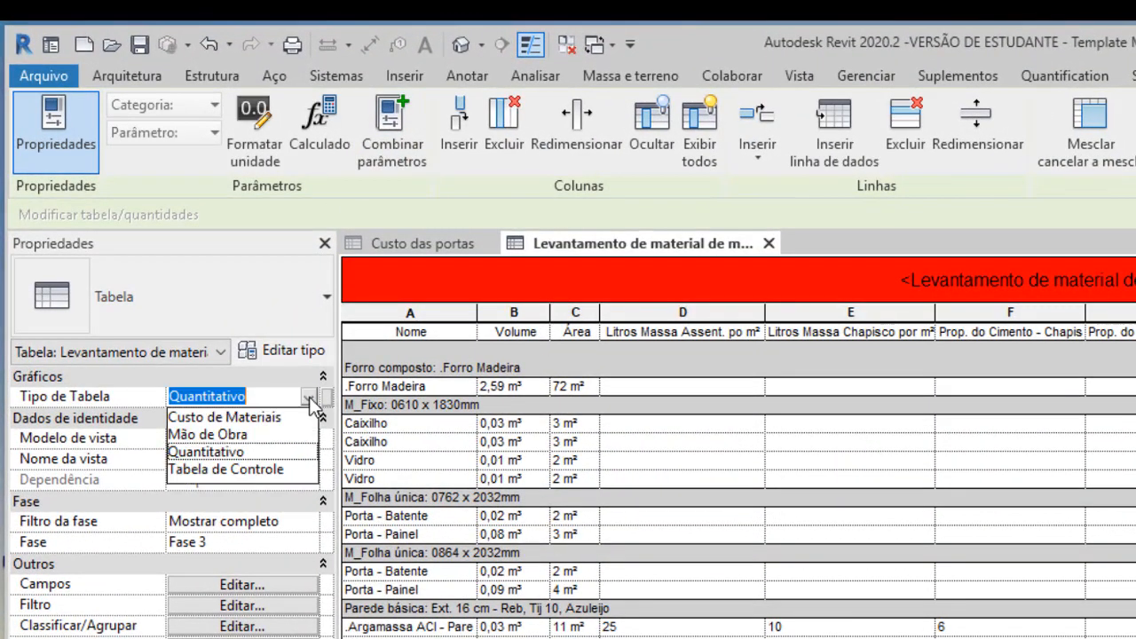
{"action": "left_click", "coordinate": [263, 469]}
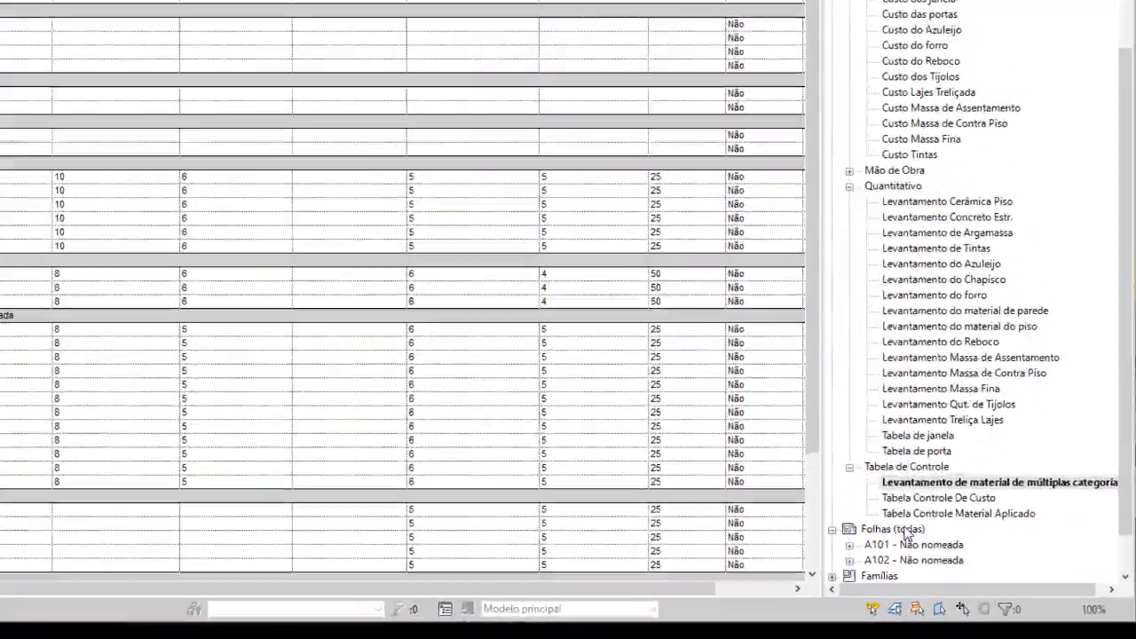
Create a new sheet using the A1 métrico title block.
{"action": "right_click", "coordinate": [964, 564]}
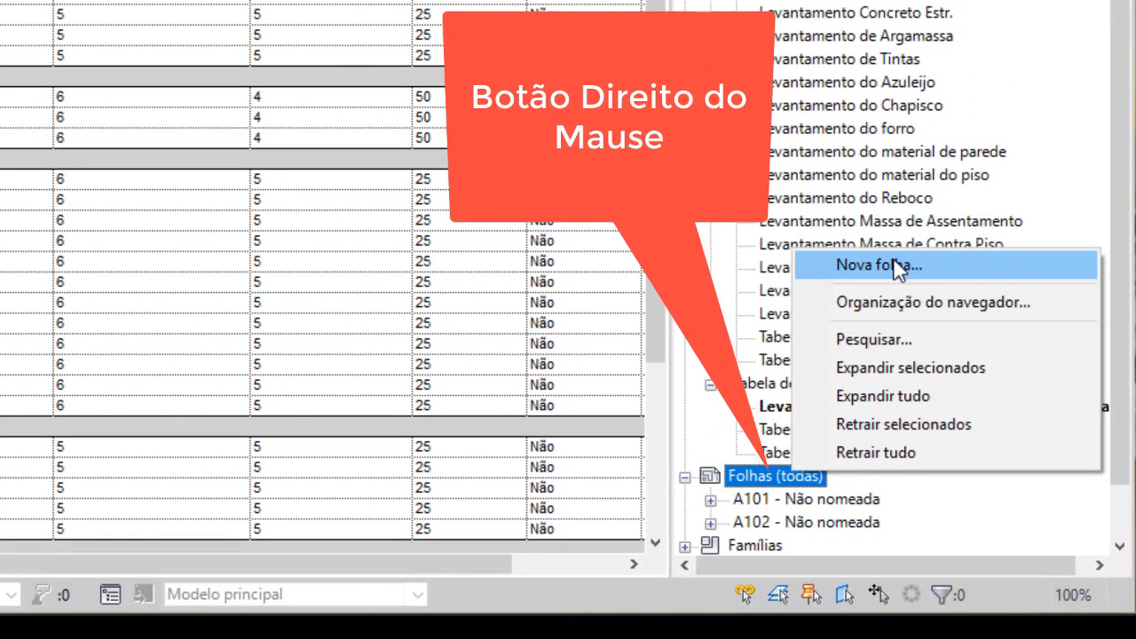
{"action": "left_click", "coordinate": [898, 264]}
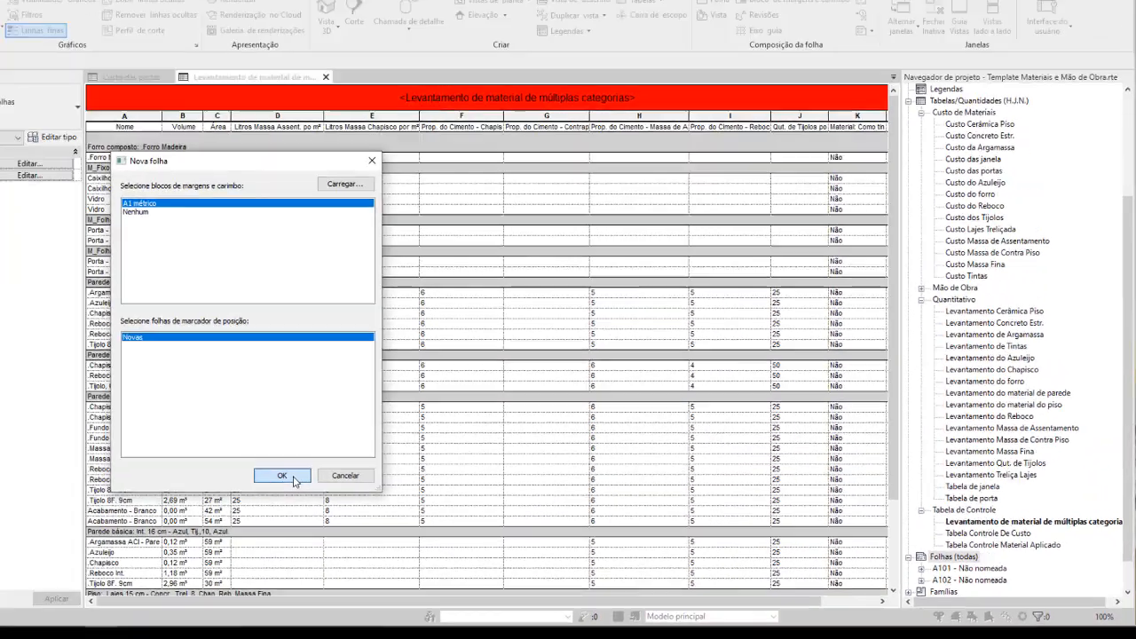
{"action": "left_click", "coordinate": [296, 545]}
{"action": "scroll", "coordinate": [444, 265], "scroll_direction": "down", "scroll_amount": 1}
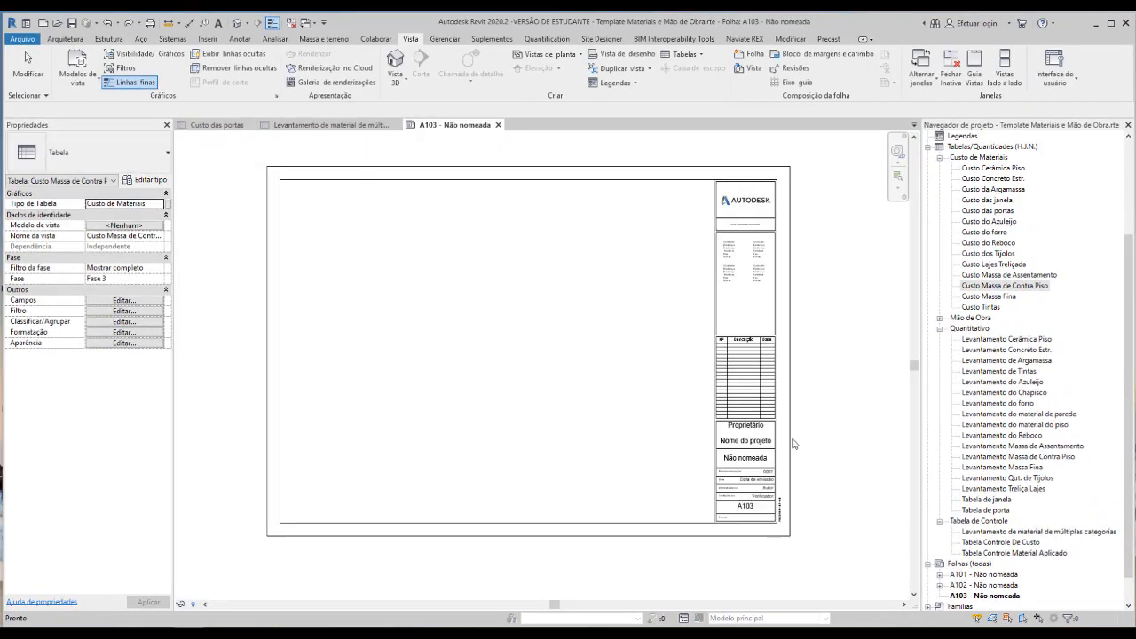
Rename sheet A103 as Custo Materiais, keeping its number.
{"action": "right_click", "coordinate": [1007, 599]}
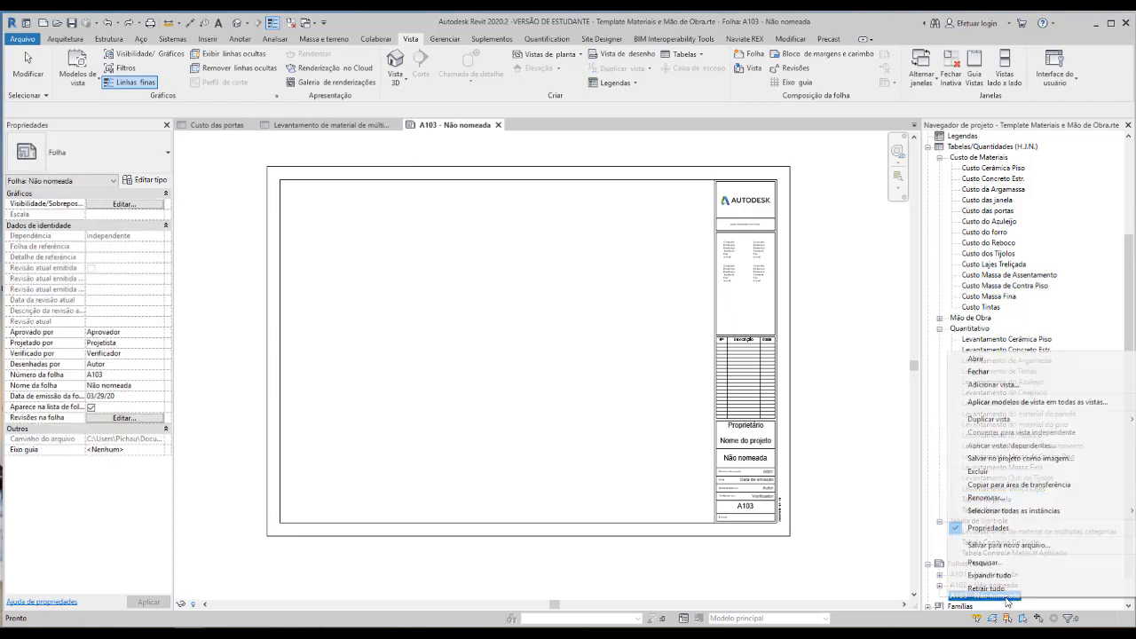
{"action": "left_click", "coordinate": [988, 500]}
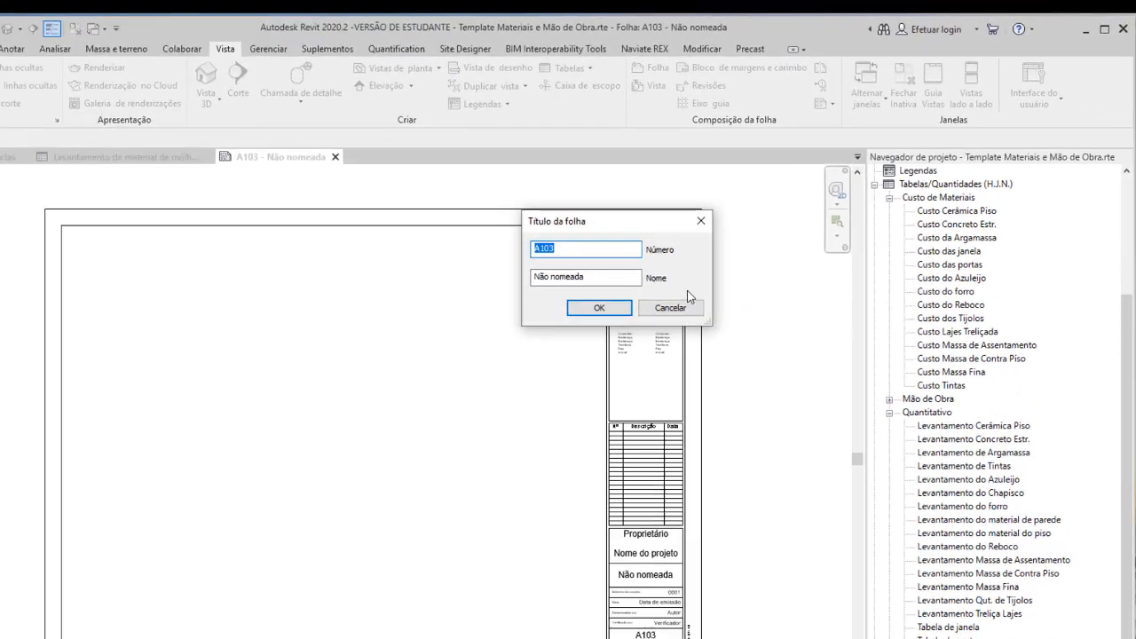
{"action": "left_click", "coordinate": [480, 335]}
{"action": "left_click_drag", "start_coordinate": [480, 335], "coordinate": [394, 341]}
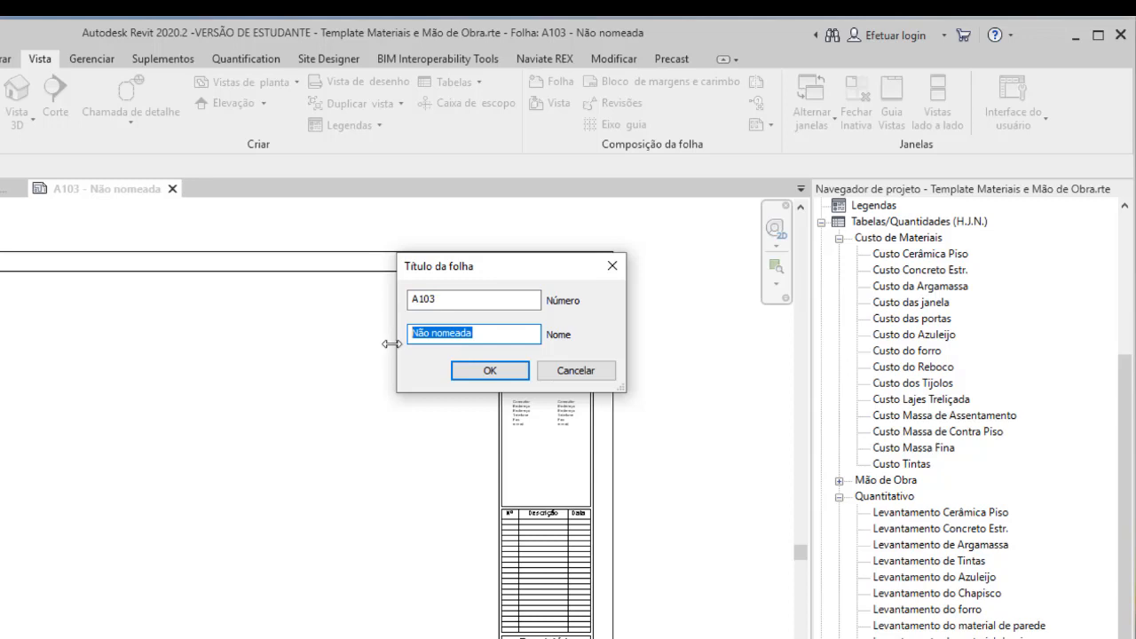
{"action": "type", "text": "C"}
{"action": "type", "text": "usto Materiais"}
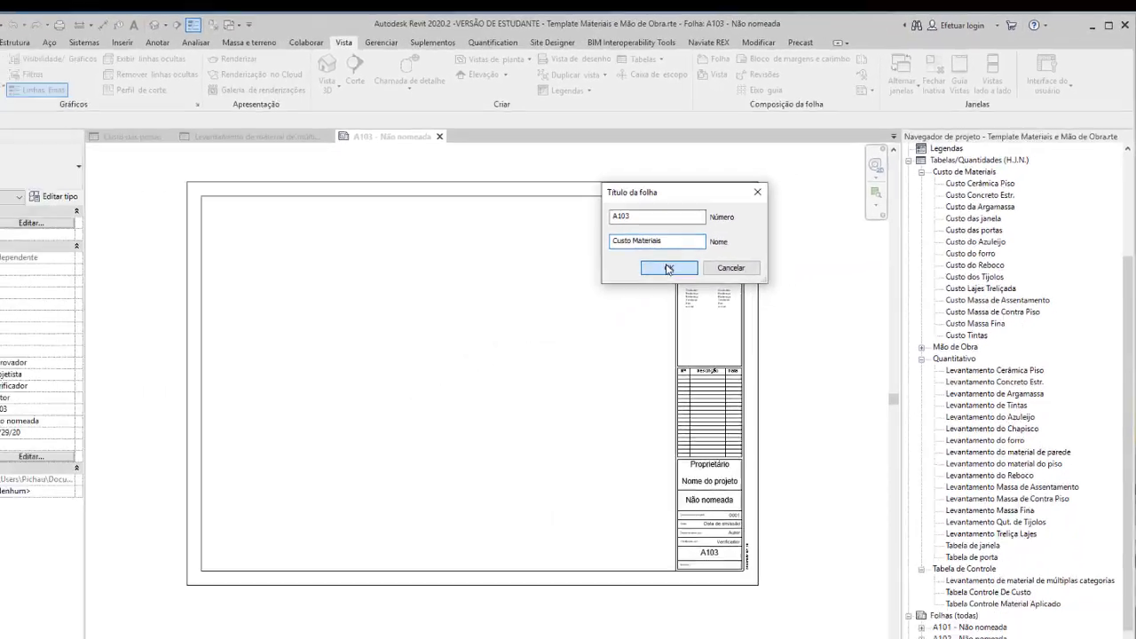
{"action": "left_click", "coordinate": [490, 370]}
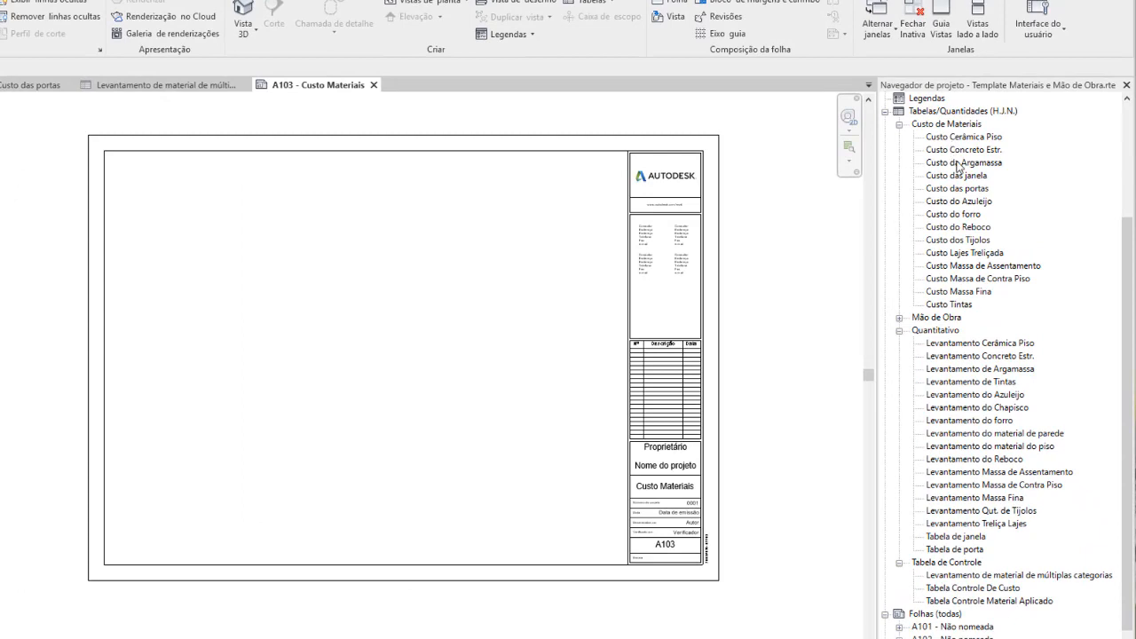
Place the Custo do Azuleijo, Custo do Reboco and Custo dos Tijolos schedules one below another in the sheet's upper-left area.
{"action": "left_click", "coordinate": [961, 203]}
{"action": "left_click_drag", "start_coordinate": [960, 204], "coordinate": [158, 175]}
{"action": "left_click_drag", "start_coordinate": [959, 228], "coordinate": [193, 280]}
{"action": "left_click", "coordinate": [193, 280]}
Add the Custo Massa de Assentamento, Custo Massa Fina and Custo Tintas schedules below Custo dos Tijolos, aligned with the same column.
{"action": "left_click_drag", "start_coordinate": [979, 266], "coordinate": [180, 323]}
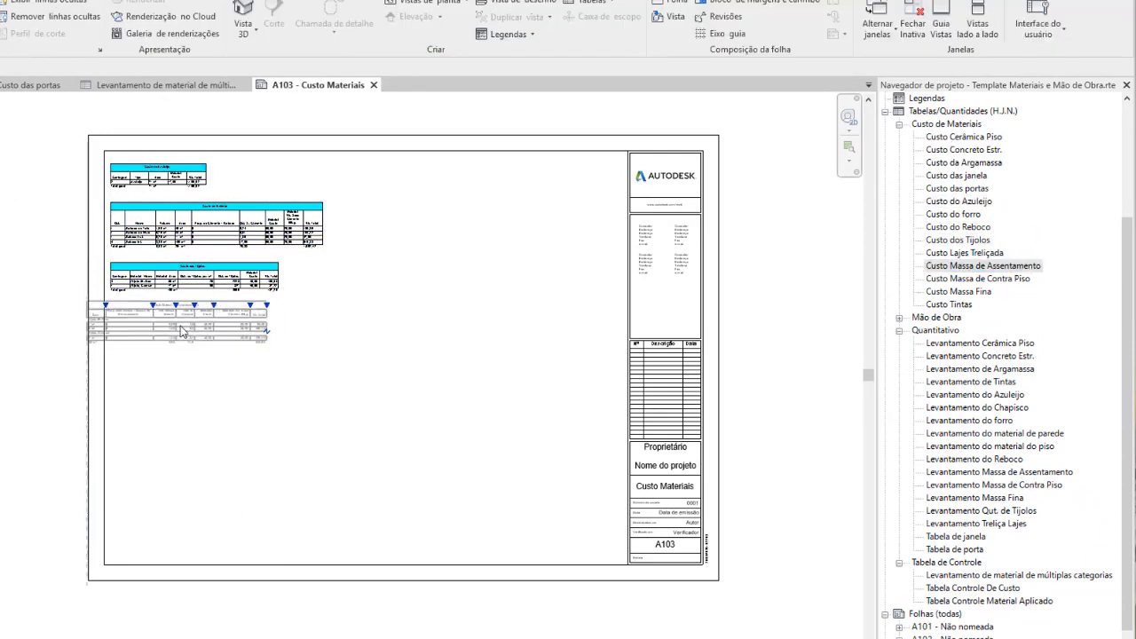
{"action": "left_click", "coordinate": [200, 322]}
{"action": "left_click_drag", "start_coordinate": [960, 292], "coordinate": [168, 396]}
{"action": "left_click", "coordinate": [168, 365]}
{"action": "left_click", "coordinate": [210, 404]}
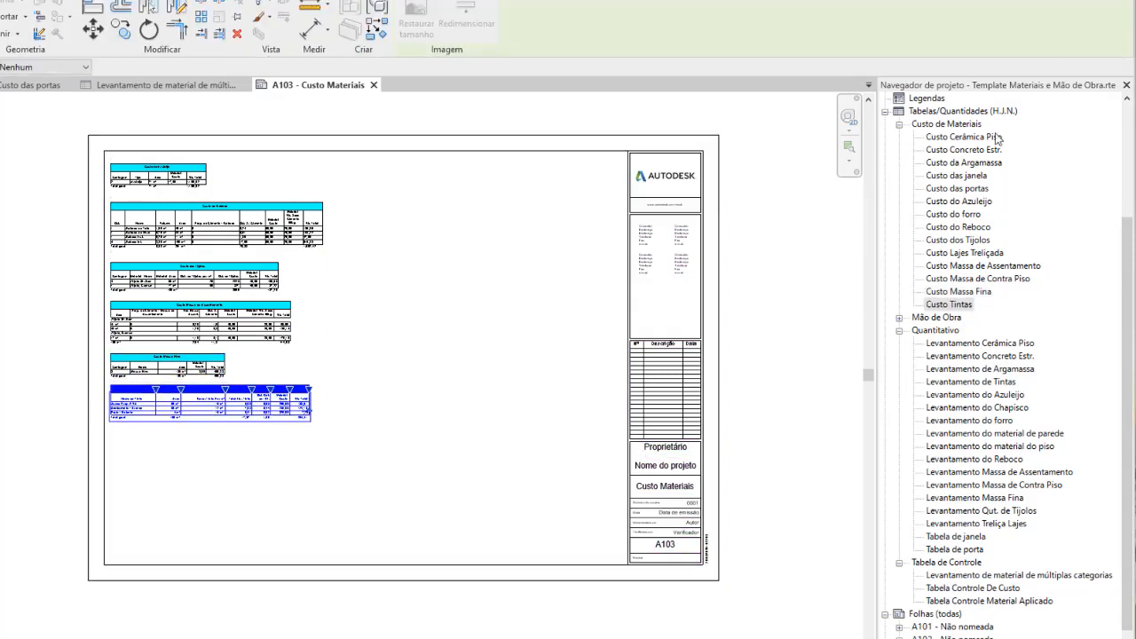
Start a second column on the sheet with the Custo Cerâmica Piso, Custo Concreto Estr. and Custo da Argamassa schedules.
{"action": "left_click", "coordinate": [452, 179]}
{"action": "left_click_drag", "start_coordinate": [980, 138], "coordinate": [778, 221]}
{"action": "left_click", "coordinate": [454, 217]}
{"action": "left_click_drag", "start_coordinate": [983, 164], "coordinate": [477, 264]}
{"action": "left_click", "coordinate": [478, 264]}
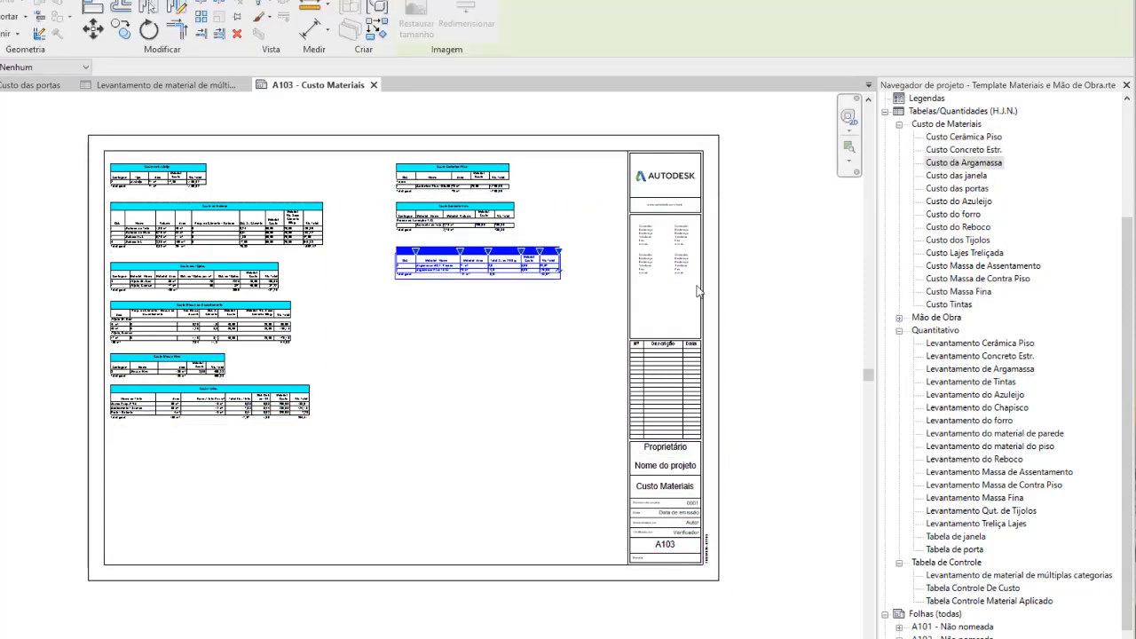
Place the Custo das janela, Custo das portas and Custo do forro schedules in the second column below Custo da Argamassa.
{"action": "left_click_drag", "start_coordinate": [956, 174], "coordinate": [451, 343]}
{"action": "left_click", "coordinate": [448, 299]}
{"action": "left_click", "coordinate": [450, 342]}
{"action": "left_click_drag", "start_coordinate": [953, 214], "coordinate": [454, 390]}
{"action": "left_click", "coordinate": [454, 390]}
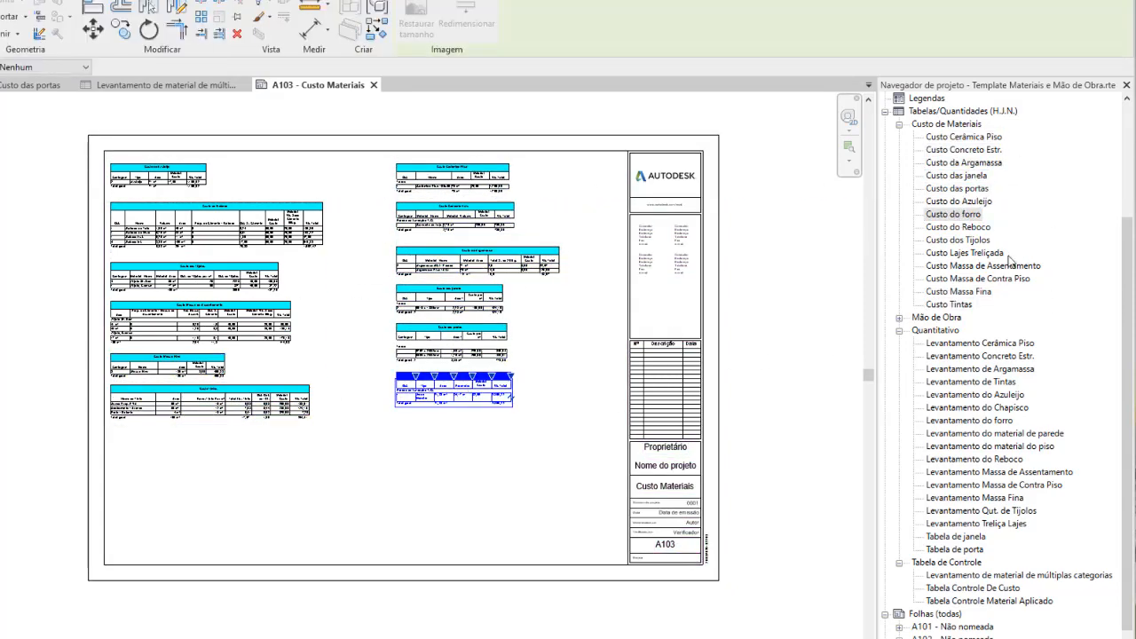
Finish the second column with the Custo Lajes Treliçada and Custo Massa de Contra Piso schedules below Custo do forro.
{"action": "left_click_drag", "start_coordinate": [1007, 254], "coordinate": [454, 443]}
{"action": "left_click", "coordinate": [455, 443]}
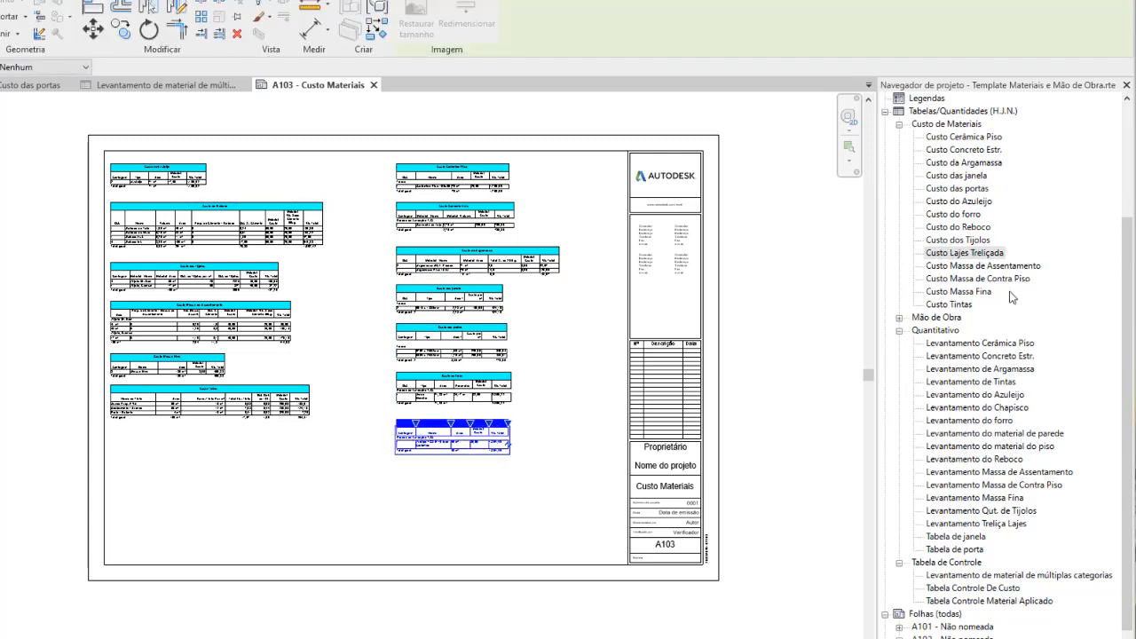
{"action": "left_click_drag", "start_coordinate": [1007, 280], "coordinate": [758, 391]}
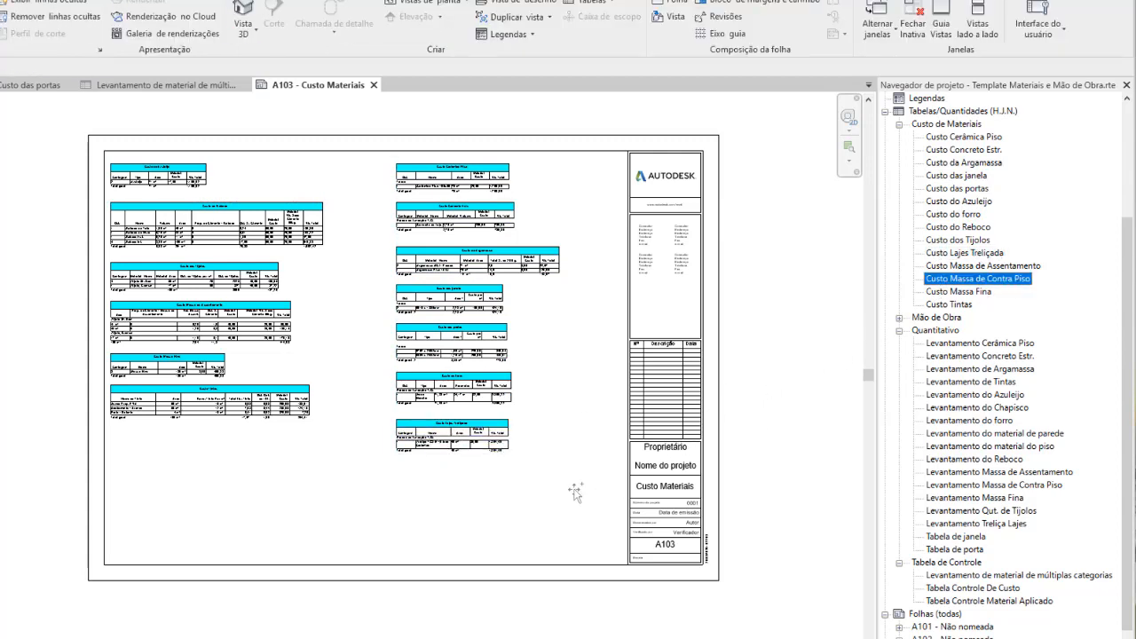
{"action": "left_click", "coordinate": [489, 486]}
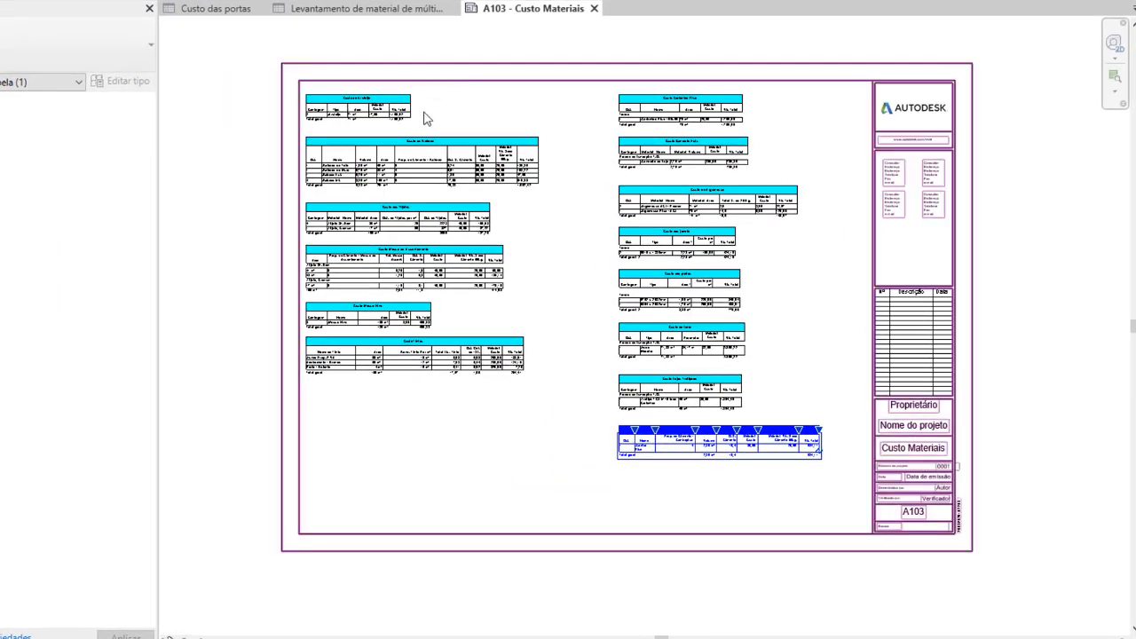
Examine the cost schedules in the sheet's first column, from Custo do Azuleijo down to Custo Tintas.
{"action": "scroll", "coordinate": [221, 182], "scroll_direction": "up", "scroll_amount": 1}
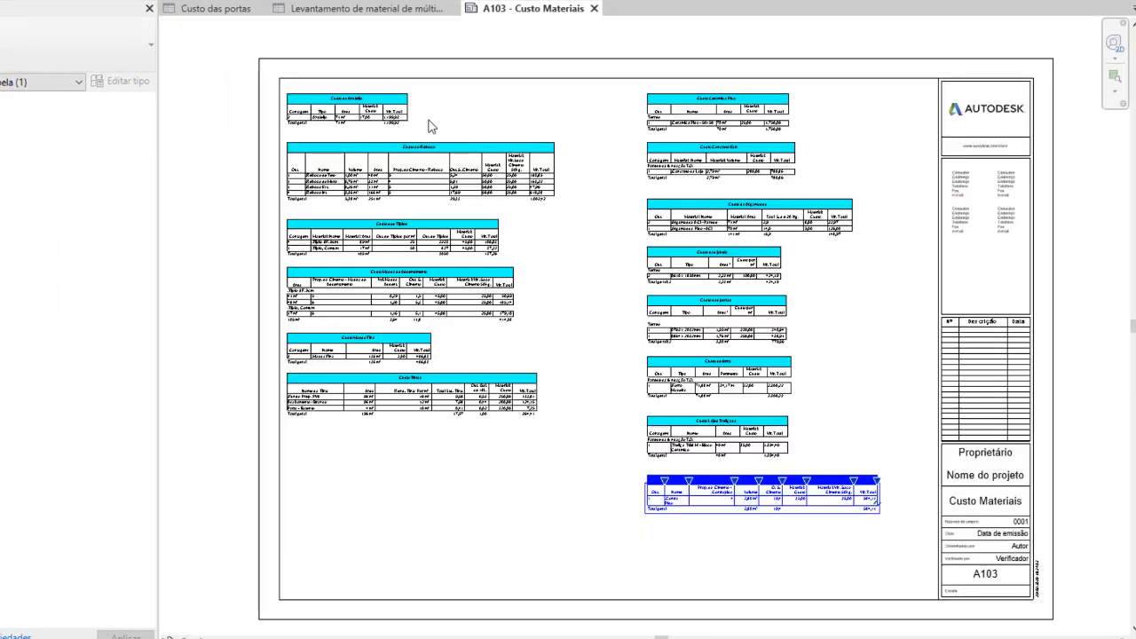
{"action": "scroll", "coordinate": [429, 126], "scroll_direction": "up", "scroll_amount": 4}
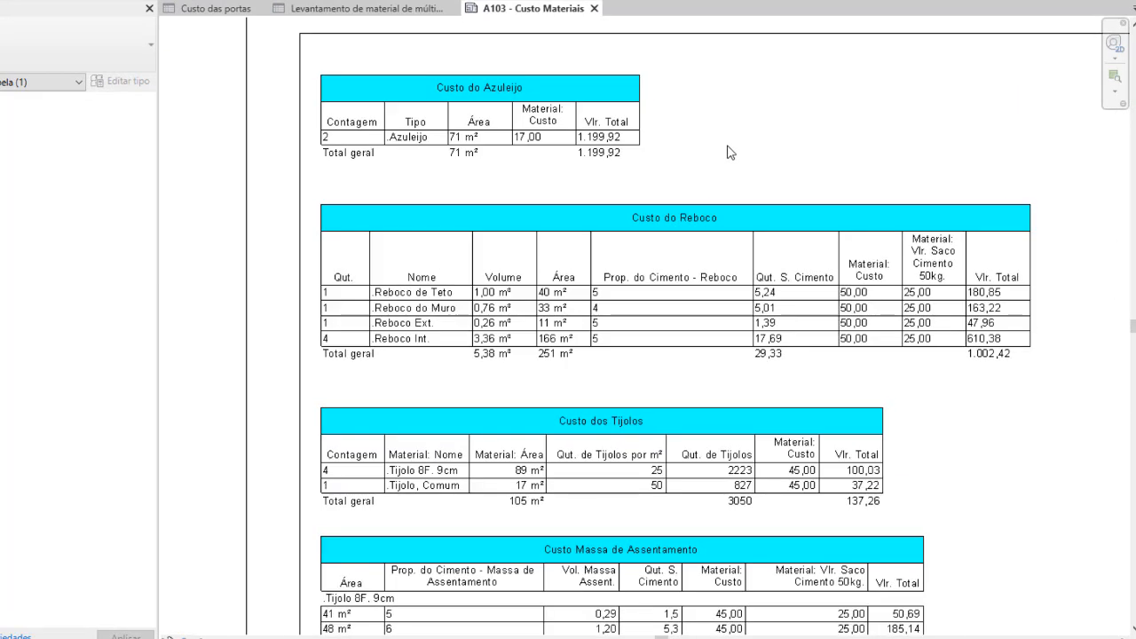
{"action": "scroll", "coordinate": [727, 149], "scroll_direction": "up", "scroll_amount": 2}
{"action": "scroll", "coordinate": [724, 144], "scroll_direction": "down", "scroll_amount": 1}
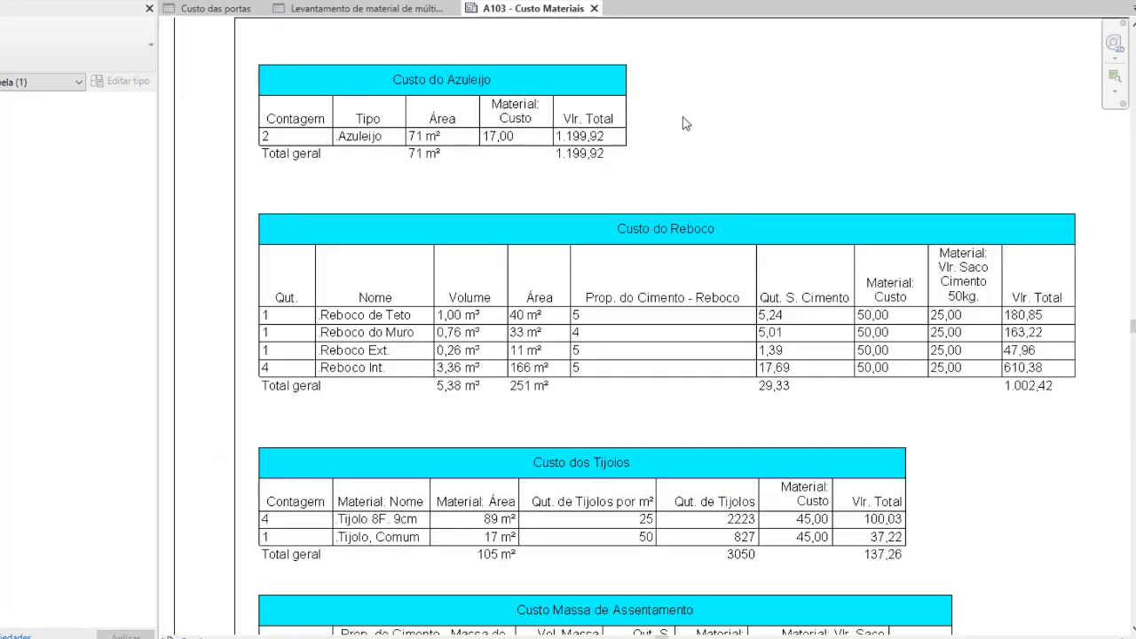
{"action": "scroll", "coordinate": [811, 164], "scroll_direction": "down", "scroll_amount": 1}
{"action": "middle_click_drag", "start_coordinate": [811, 164], "coordinate": [701, 67]}
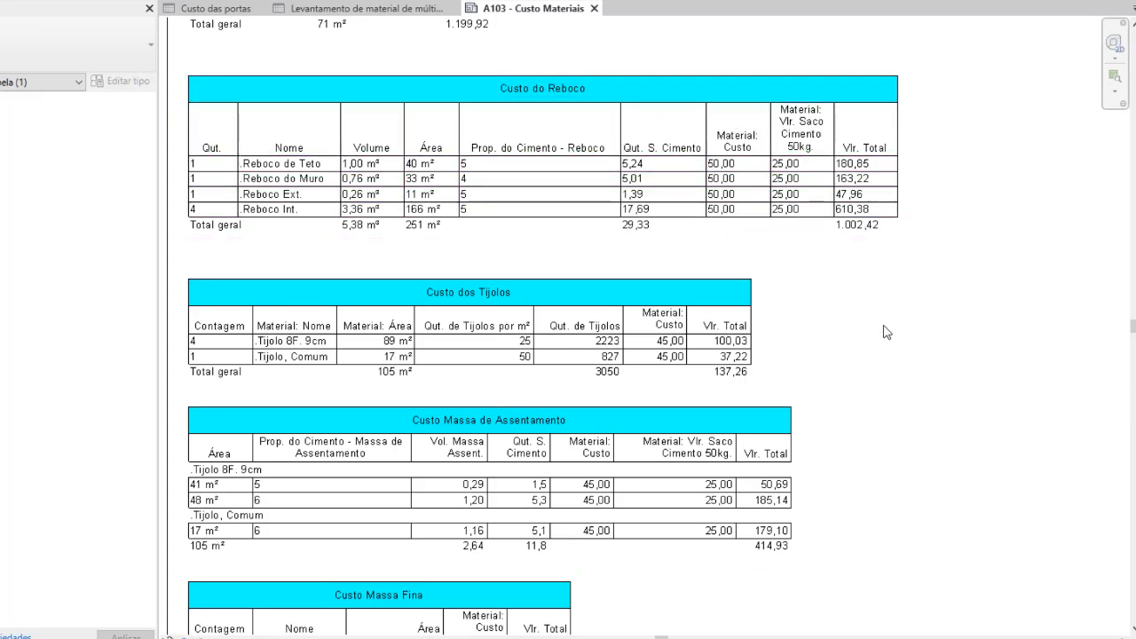
{"action": "middle_click_drag", "start_coordinate": [806, 312], "coordinate": [882, 189]}
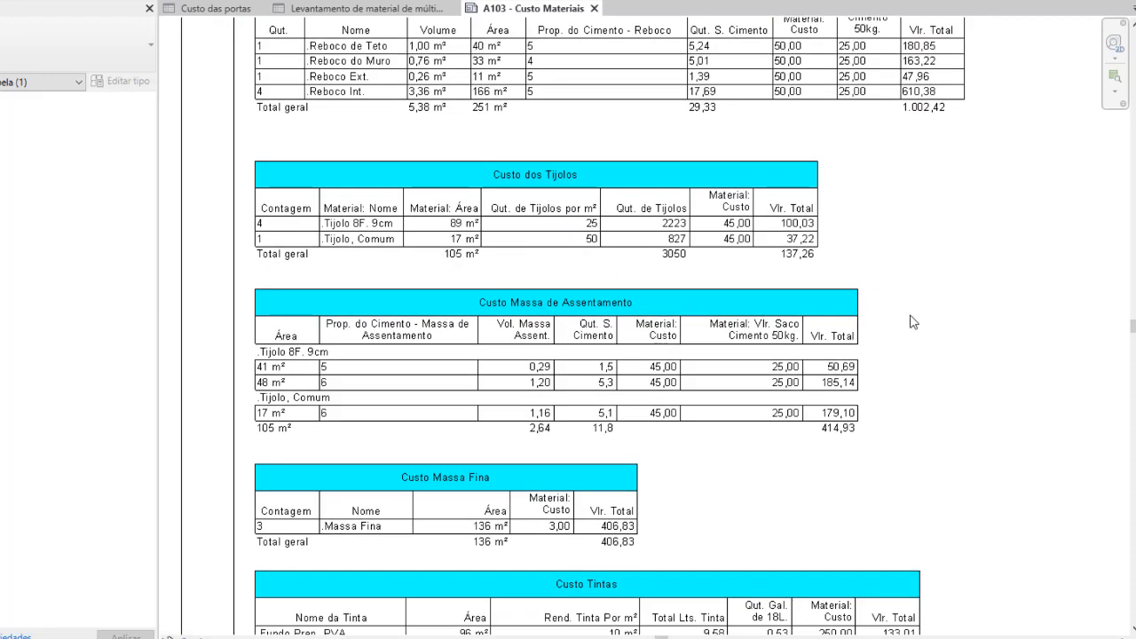
{"action": "middle_click_drag", "start_coordinate": [932, 332], "coordinate": [893, 213]}
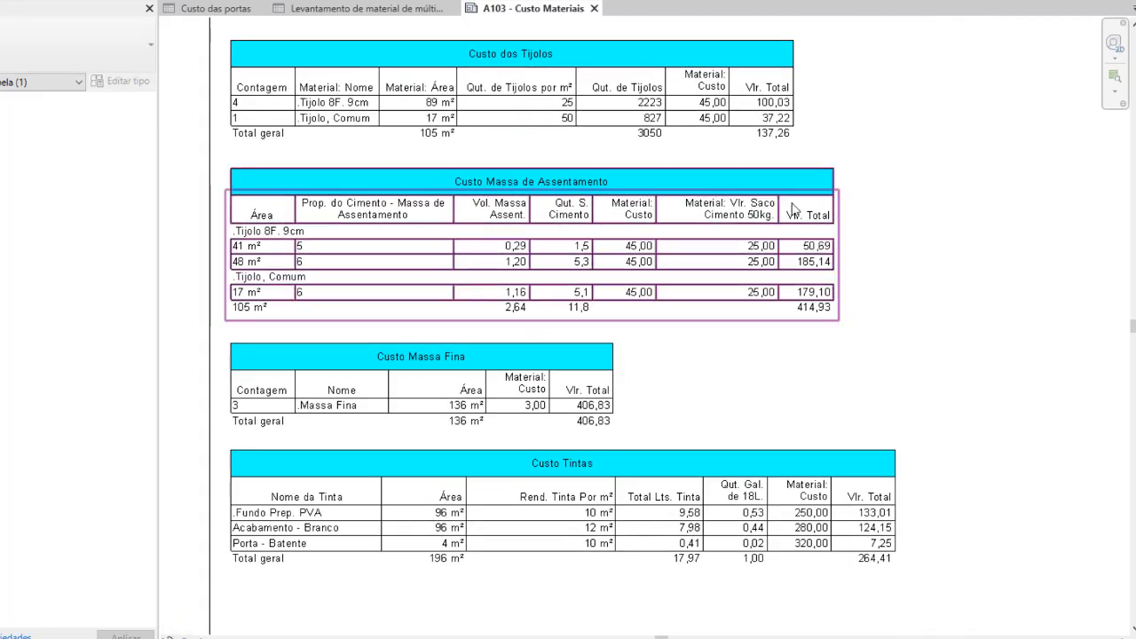
{"action": "middle_click_drag", "start_coordinate": [857, 340], "coordinate": [876, 223]}
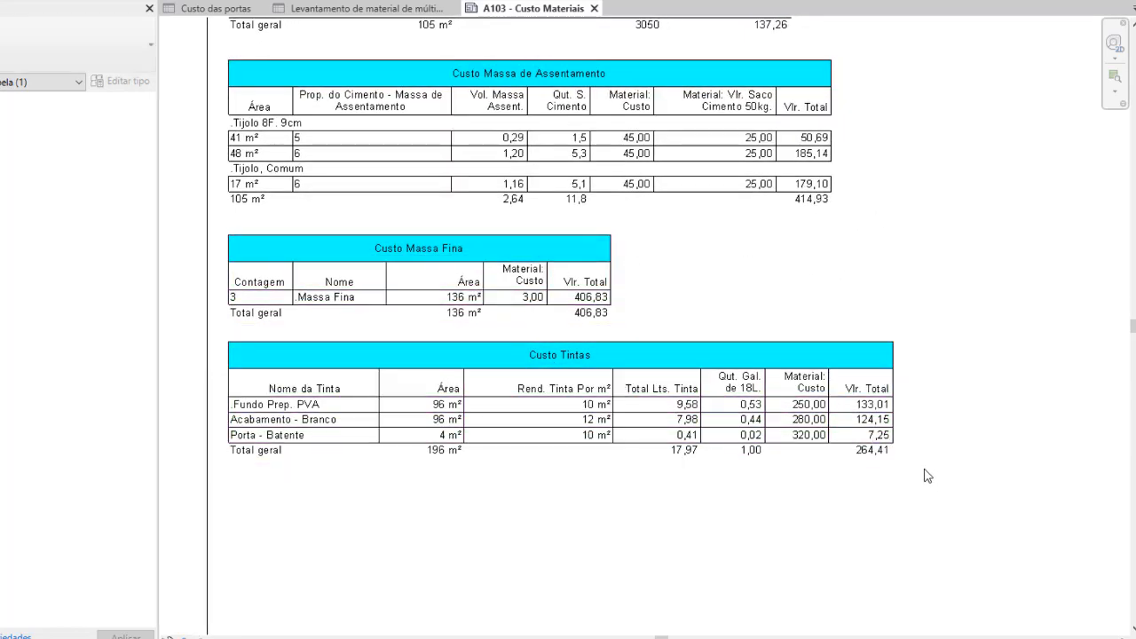
Examine the second column's cost schedules, from Custo Cerâmica Piso down to Custo Massa de Contra Piso, and the overall sheet layout.
{"action": "scroll", "coordinate": [927, 415], "scroll_direction": "down", "scroll_amount": 3}
{"action": "middle_click_drag", "start_coordinate": [642, 497], "coordinate": [431, 616]}
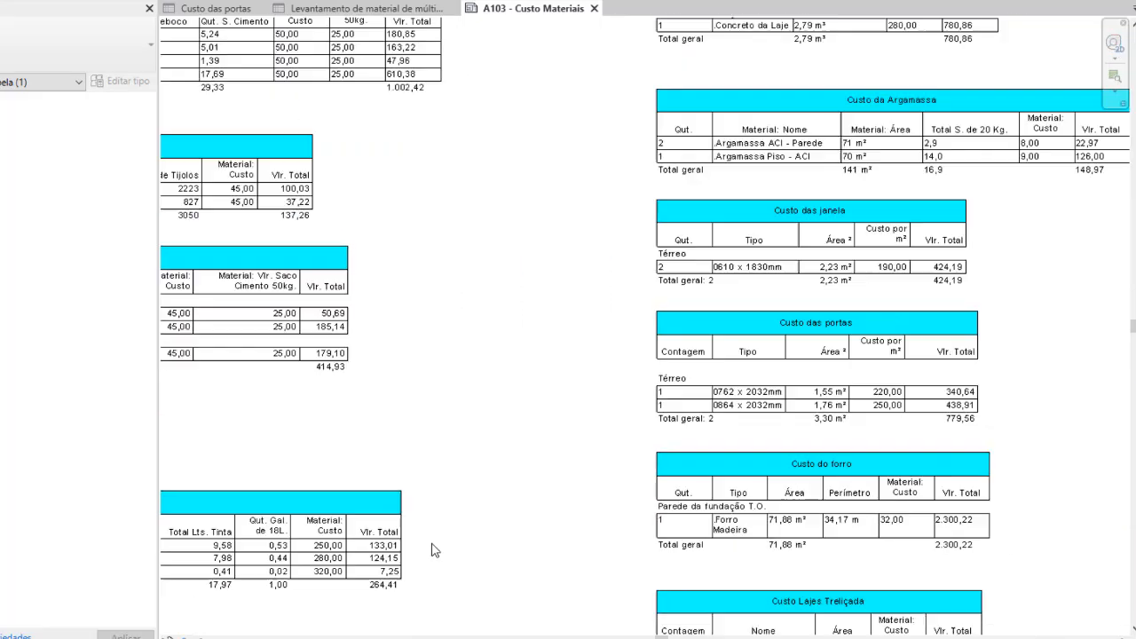
{"action": "scroll", "coordinate": [775, 315], "scroll_direction": "down", "scroll_amount": 2}
{"action": "middle_click_drag", "start_coordinate": [775, 315], "coordinate": [801, 134]}
{"action": "scroll", "coordinate": [801, 135], "scroll_direction": "up", "scroll_amount": 3}
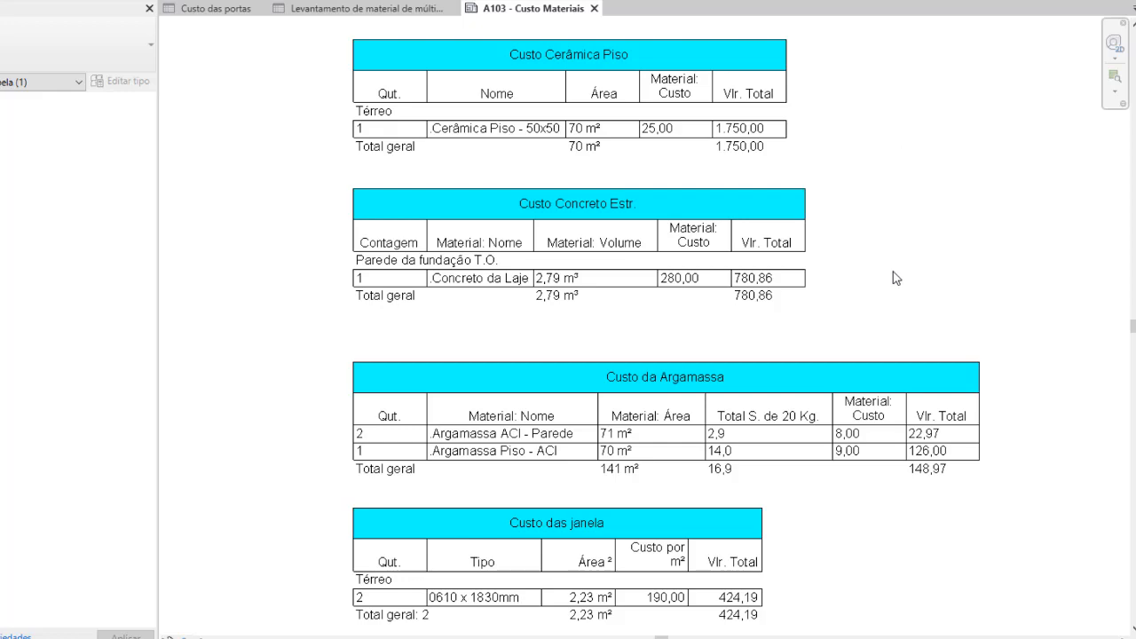
{"action": "middle_click_drag", "start_coordinate": [899, 280], "coordinate": [898, 204]}
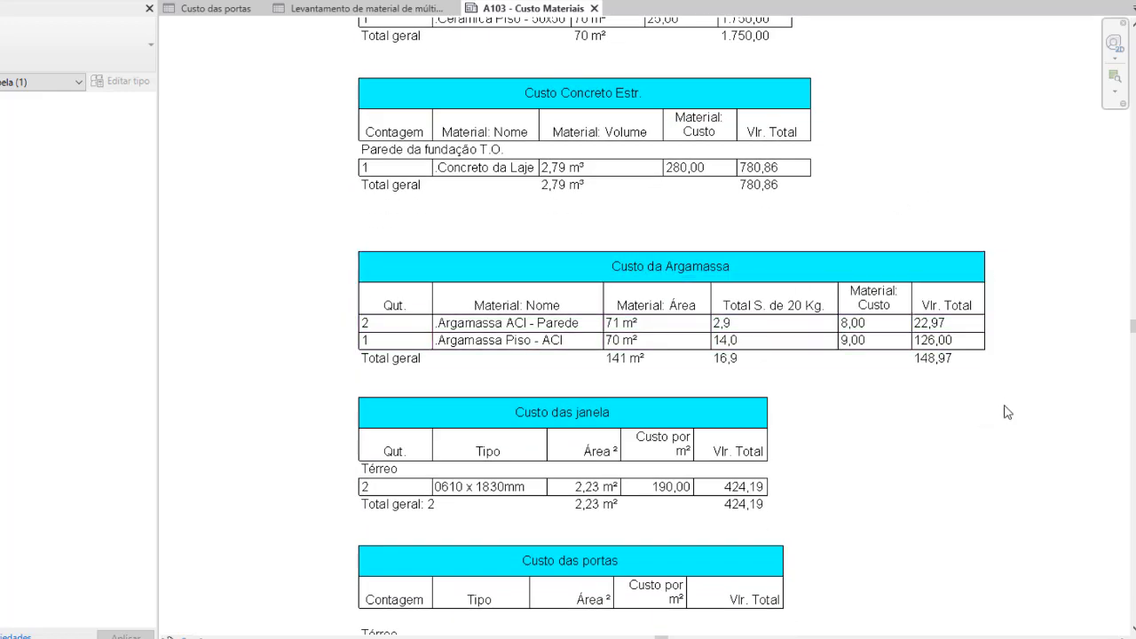
{"action": "middle_click_drag", "start_coordinate": [1019, 401], "coordinate": [975, 206]}
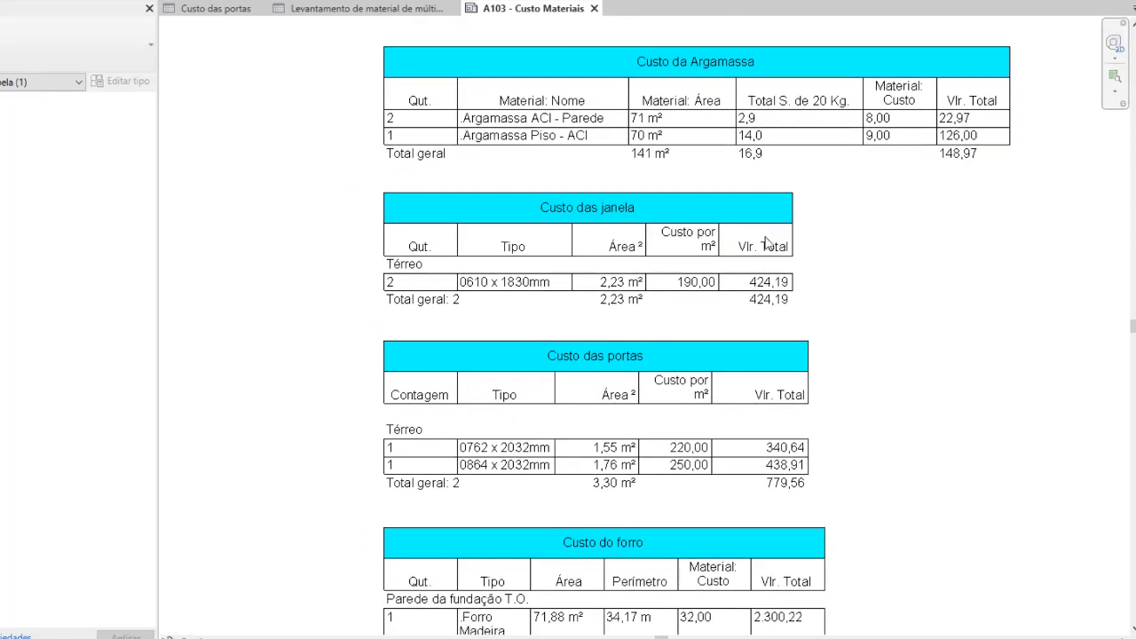
{"action": "middle_click_drag", "start_coordinate": [869, 314], "coordinate": [885, 199]}
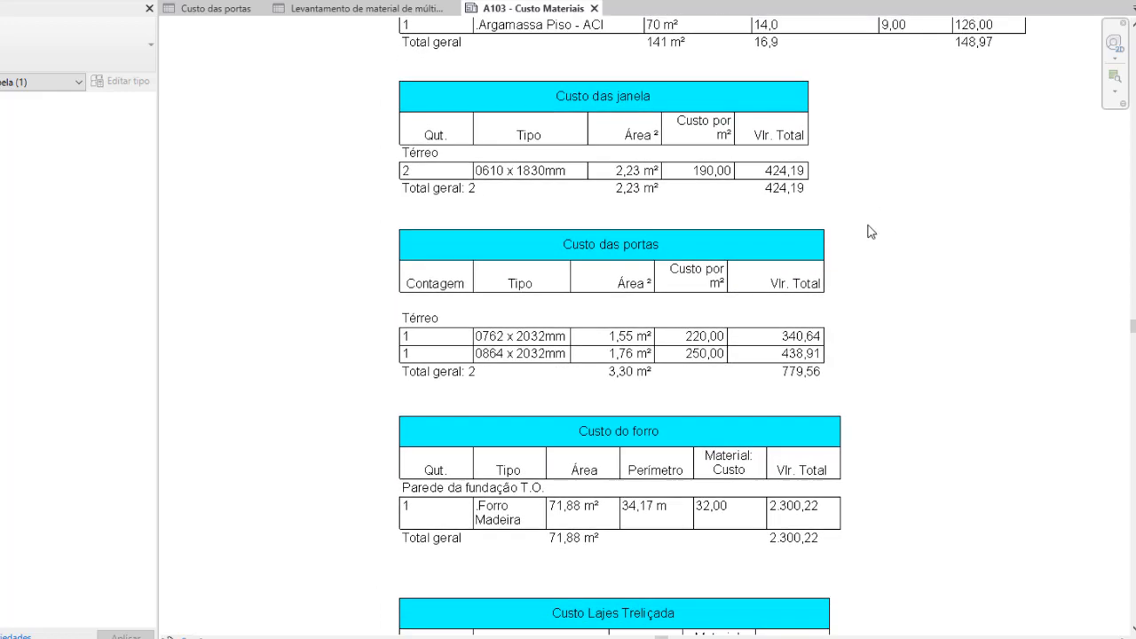
{"action": "middle_click_drag", "start_coordinate": [902, 320], "coordinate": [917, 210]}
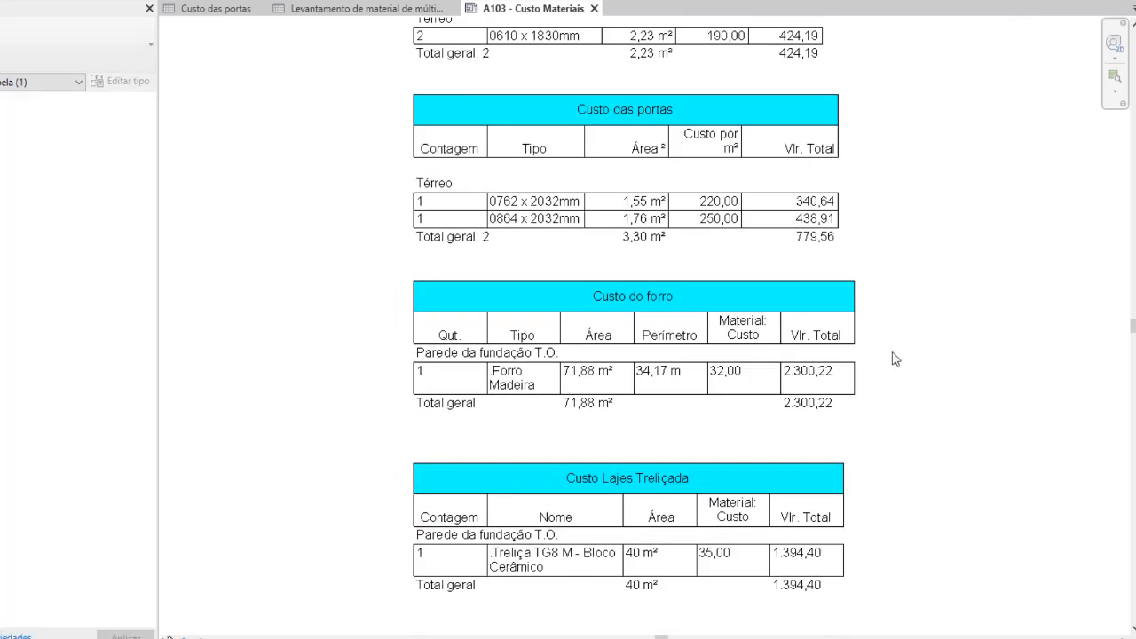
{"action": "middle_click_drag", "start_coordinate": [935, 433], "coordinate": [915, 263]}
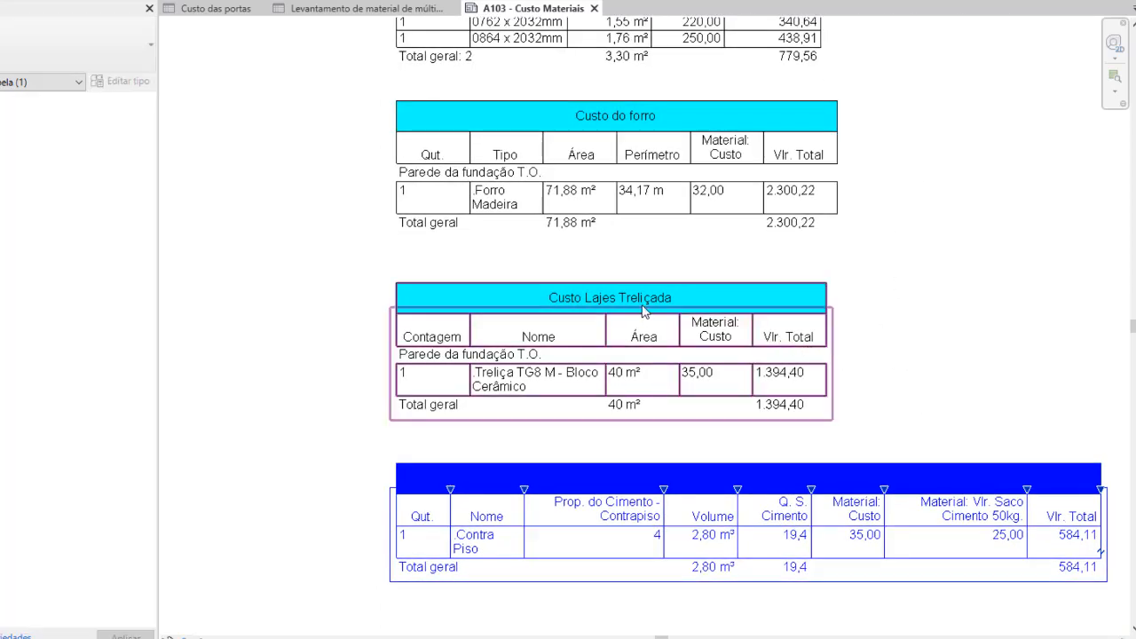
{"action": "left_click", "coordinate": [928, 384]}
{"action": "middle_click_drag", "start_coordinate": [953, 337], "coordinate": [900, 163]}
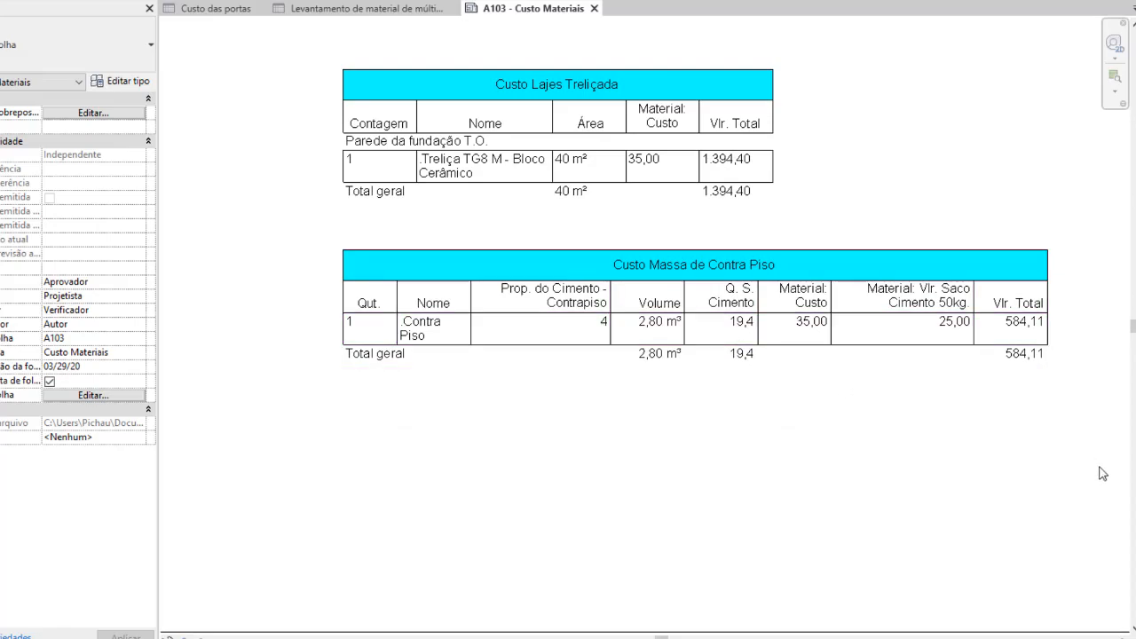
{"action": "scroll", "coordinate": [1014, 441], "scroll_direction": "down", "scroll_amount": 6}
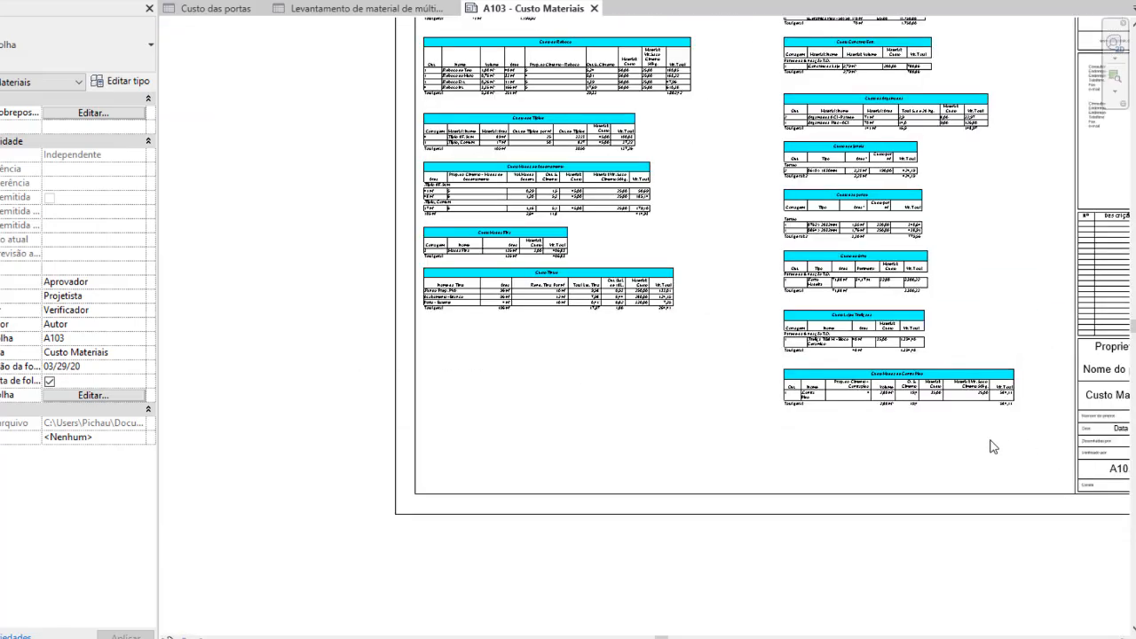
{"action": "middle_click_drag", "start_coordinate": [937, 469], "coordinate": [800, 448]}
{"action": "left_click", "coordinate": [765, 612]}
{"action": "middle_click_drag", "start_coordinate": [523, 416], "coordinate": [387, 447]}
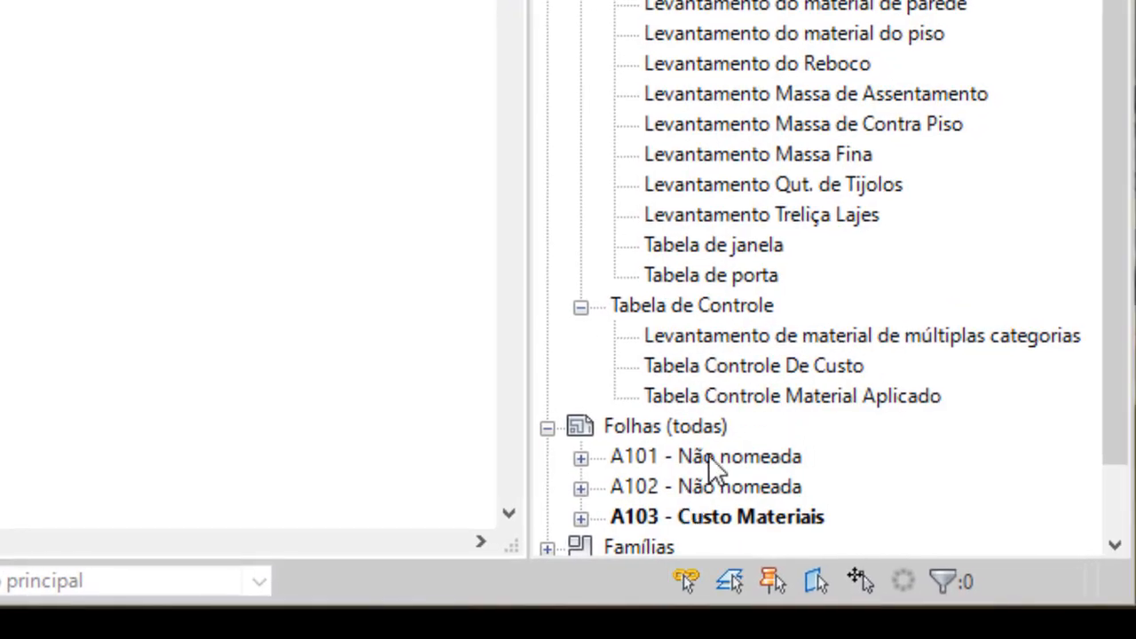
Open sheet A101 - Não nomeada and inspect its Levantamento schedules.
{"action": "left_click", "coordinate": [967, 525]}
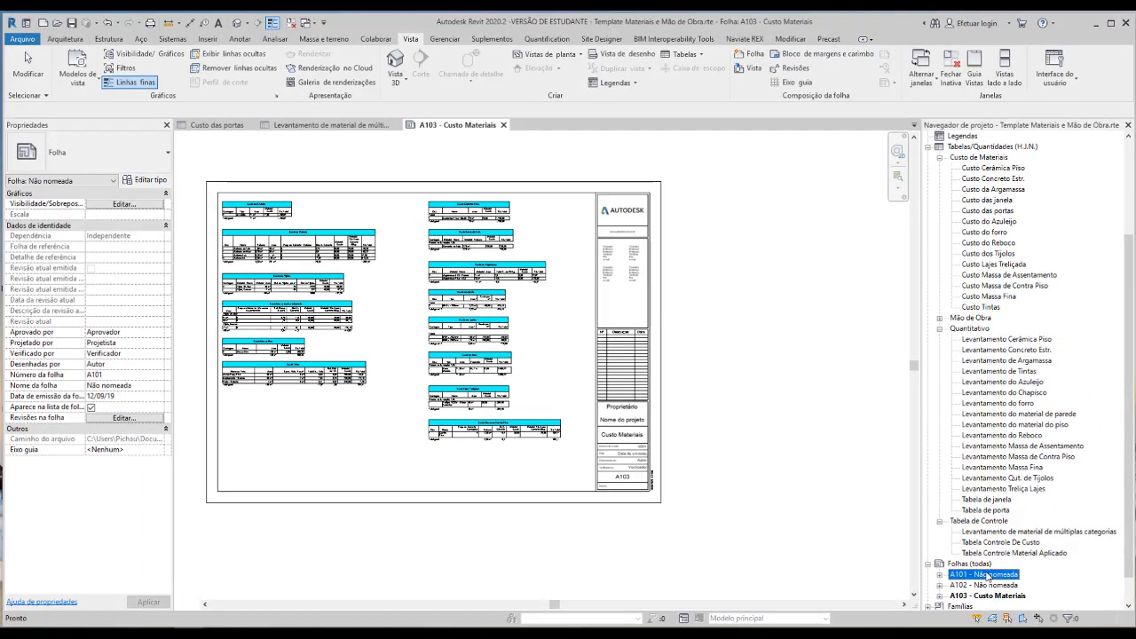
{"action": "double_click", "coordinate": [987, 575]}
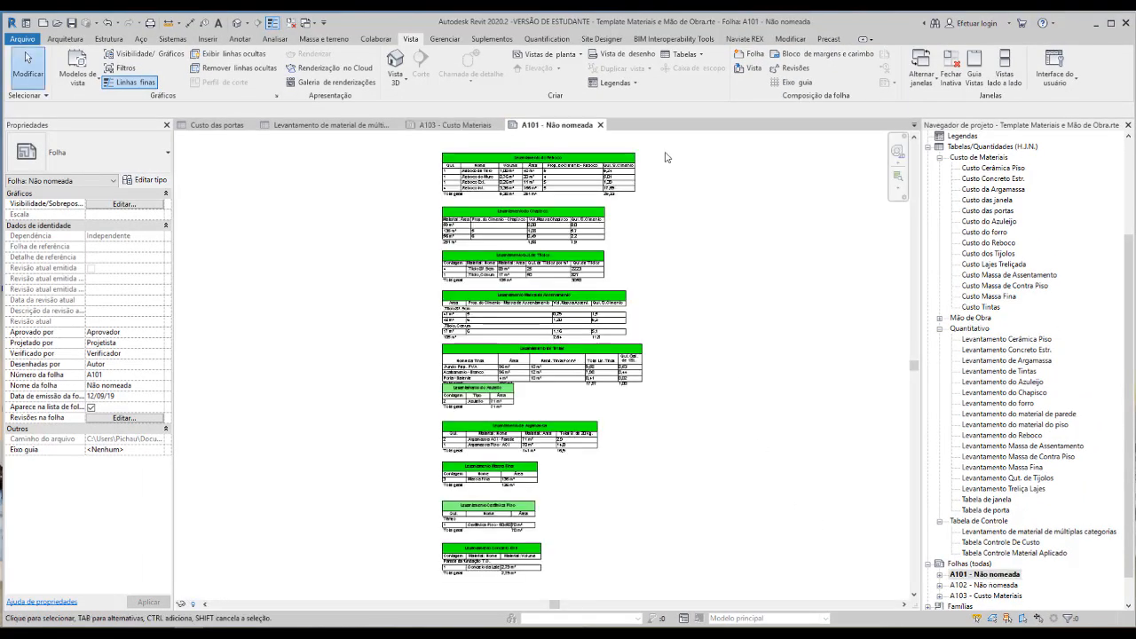
{"action": "scroll", "coordinate": [550, 177], "scroll_direction": "up", "scroll_amount": 3}
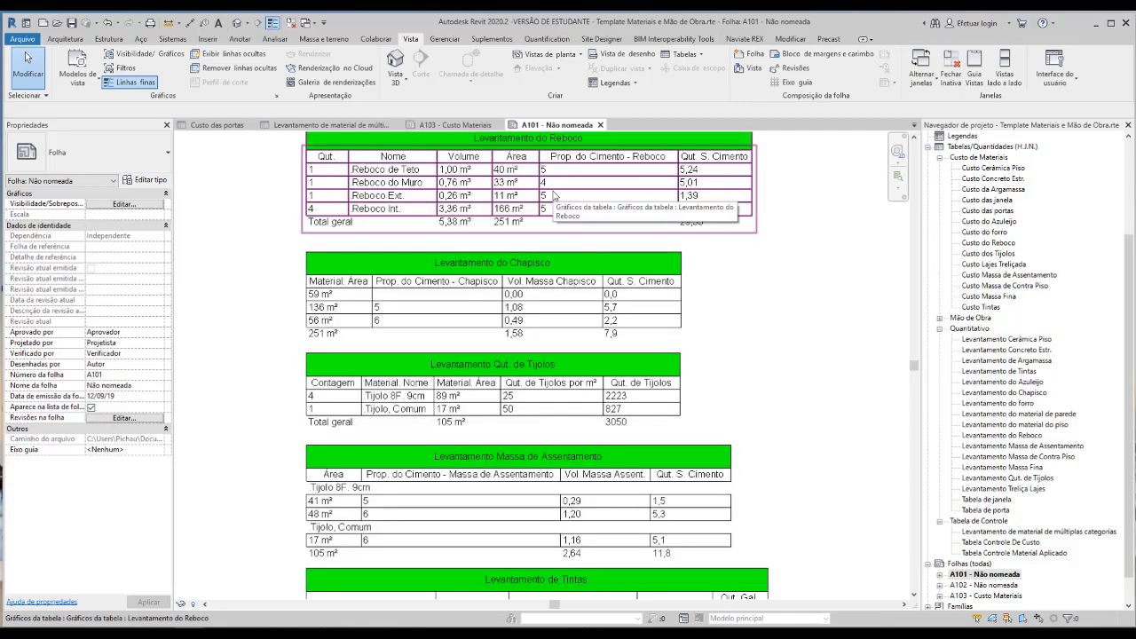
Rename sheet A101 as Levantamento Materiais, keeping its sheet number.
{"action": "scroll", "coordinate": [570, 209], "scroll_direction": "down", "scroll_amount": 2}
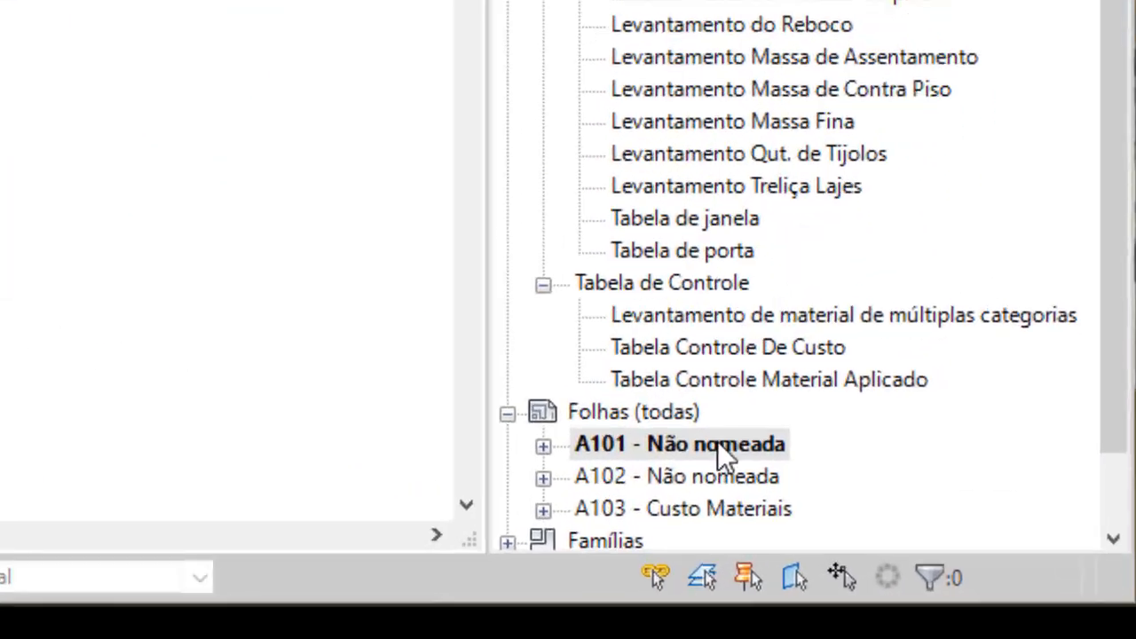
{"action": "right_click", "coordinate": [995, 575]}
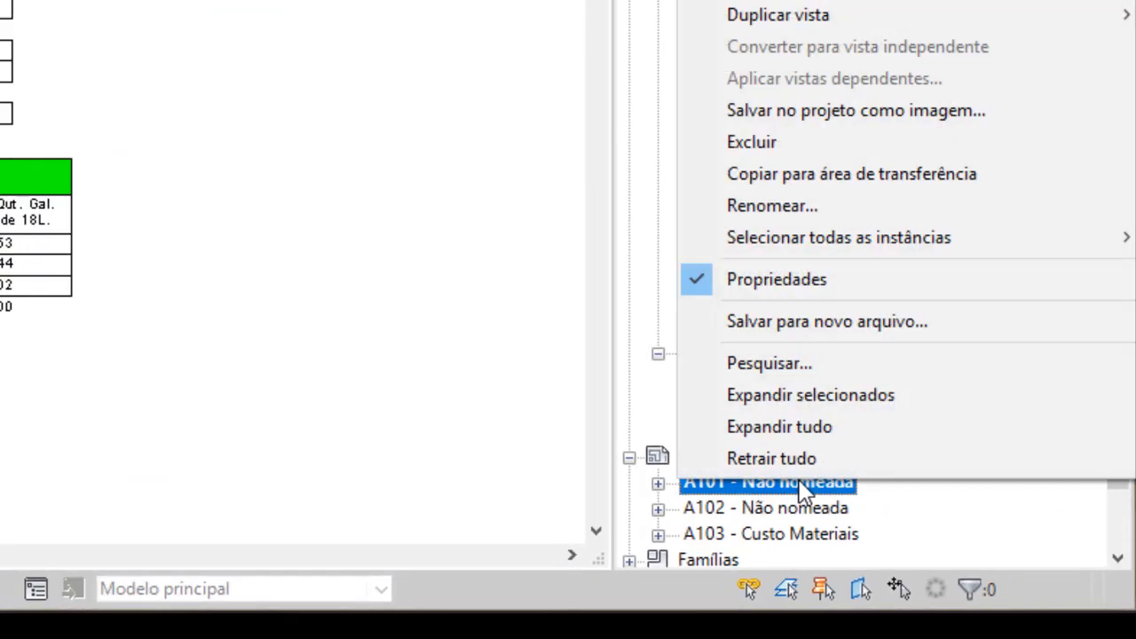
{"action": "left_click", "coordinate": [811, 205]}
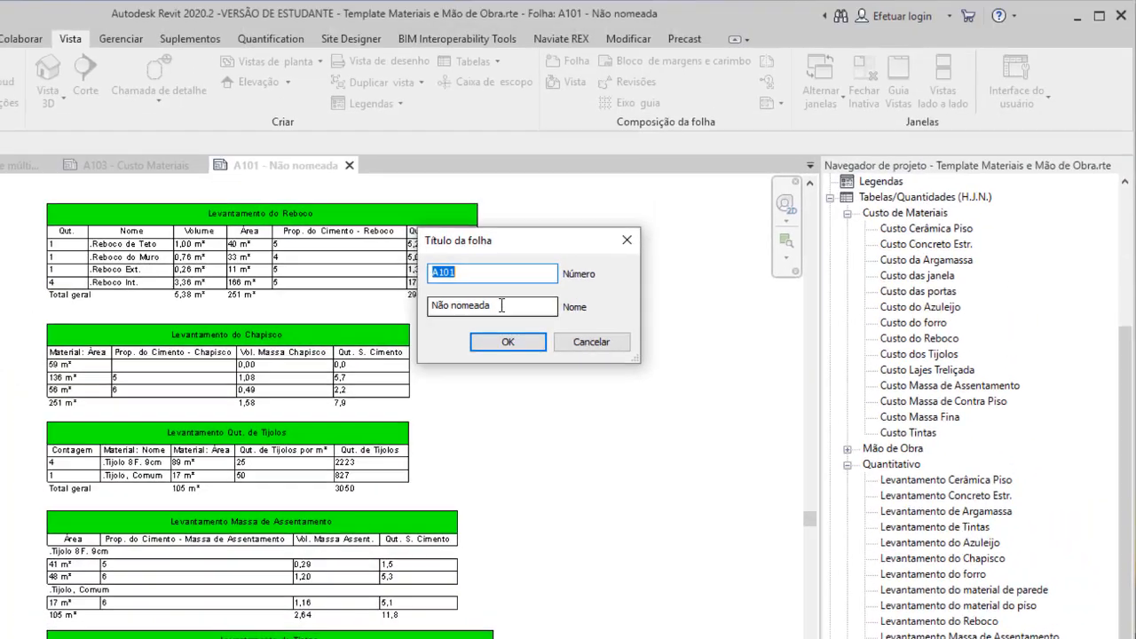
{"action": "left_click_drag", "start_coordinate": [501, 305], "coordinate": [392, 339]}
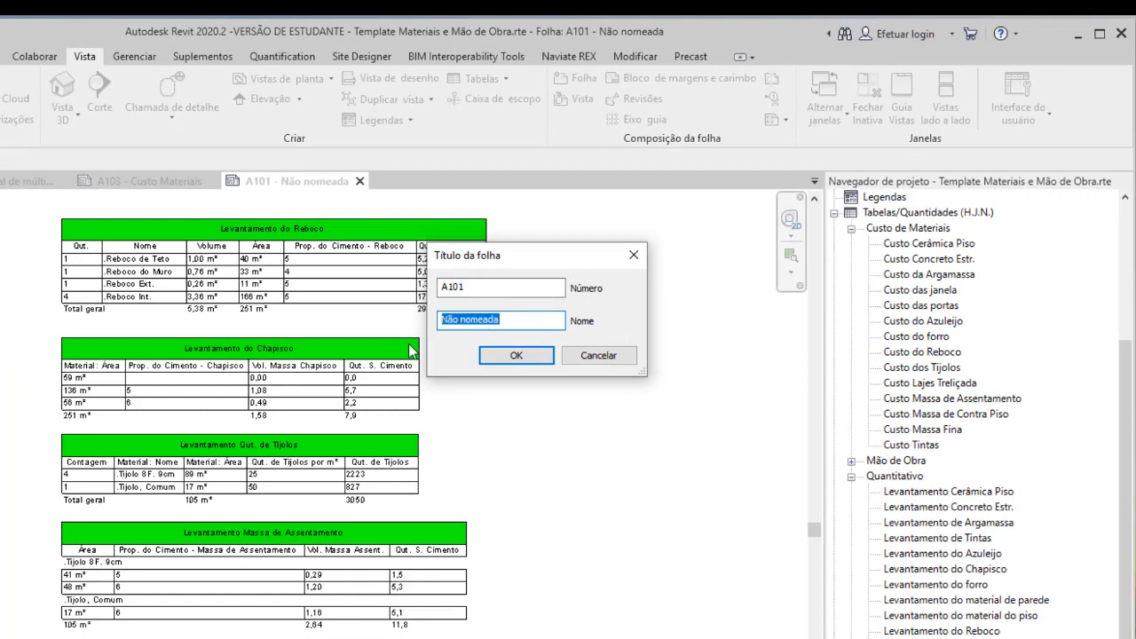
{"action": "type", "text": "Levantamento Materiais"}
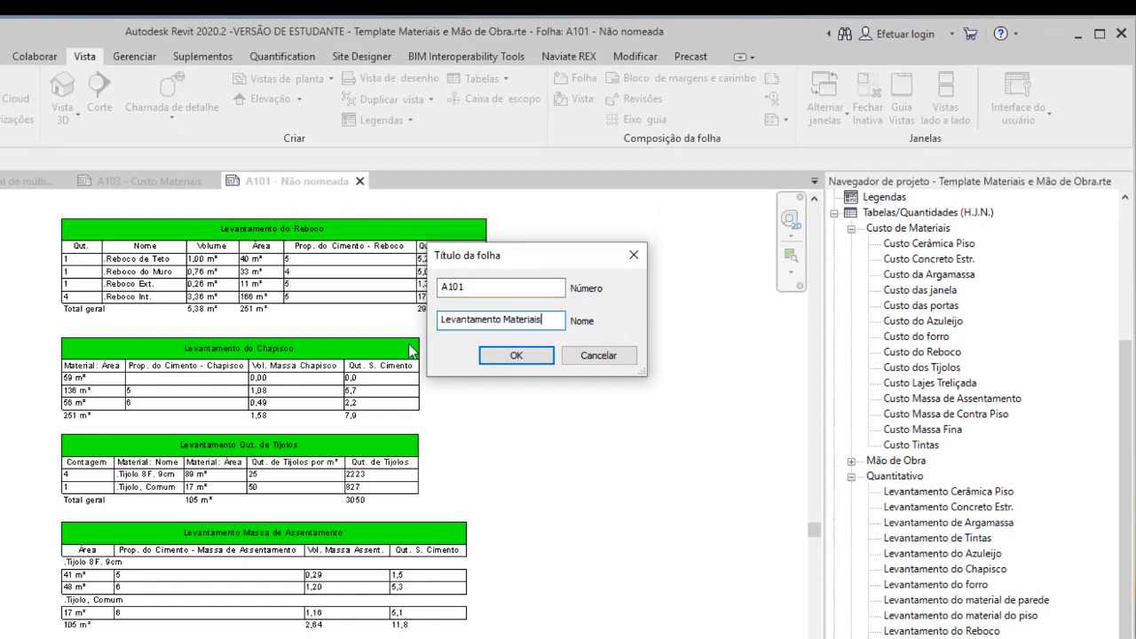
{"action": "left_click", "coordinate": [524, 357]}
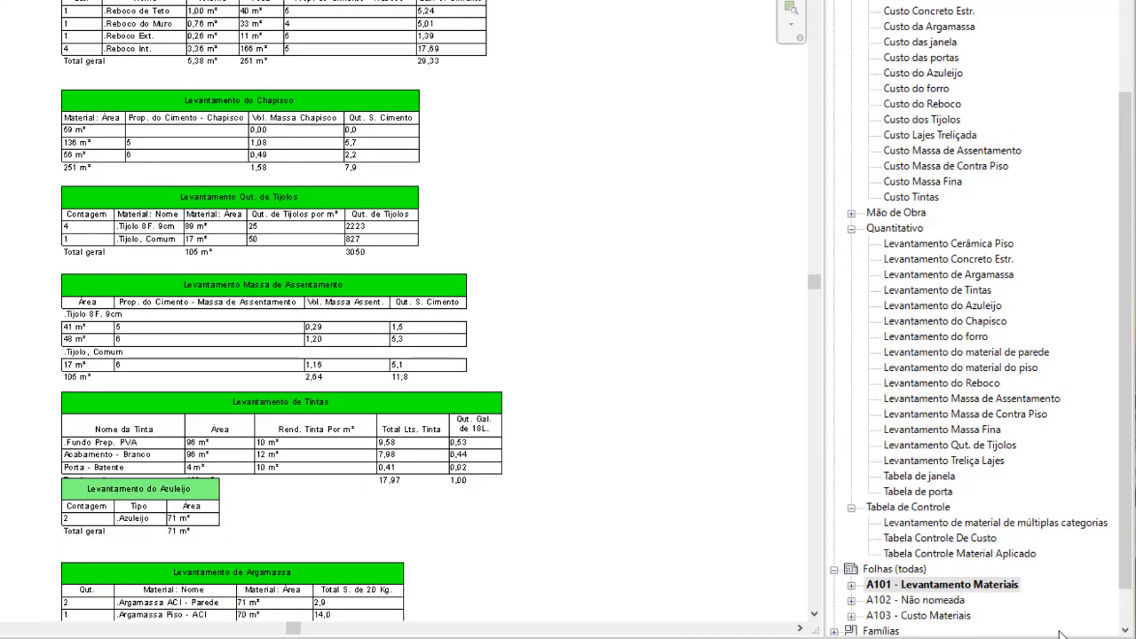
Open sheet A102 - Não nomeada and inspect its Valor M.O. labour schedules.
{"action": "left_click", "coordinate": [940, 601]}
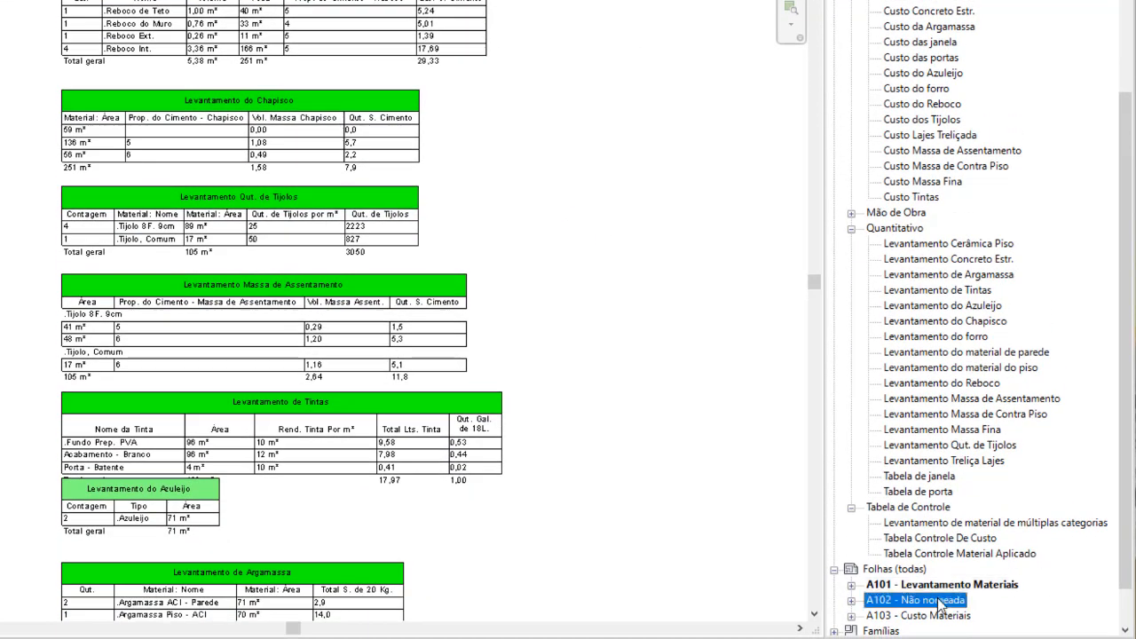
{"action": "double_click", "coordinate": [940, 602]}
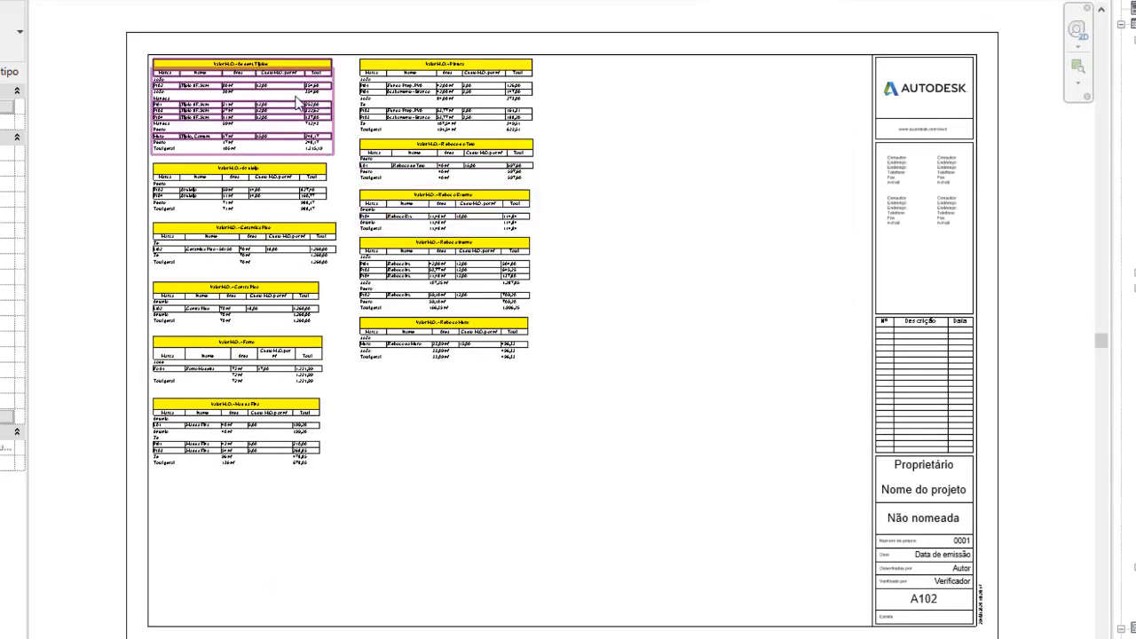
{"action": "scroll", "coordinate": [299, 102], "scroll_direction": "up", "scroll_amount": 5}
{"action": "scroll", "coordinate": [342, 151], "scroll_direction": "down", "scroll_amount": 5}
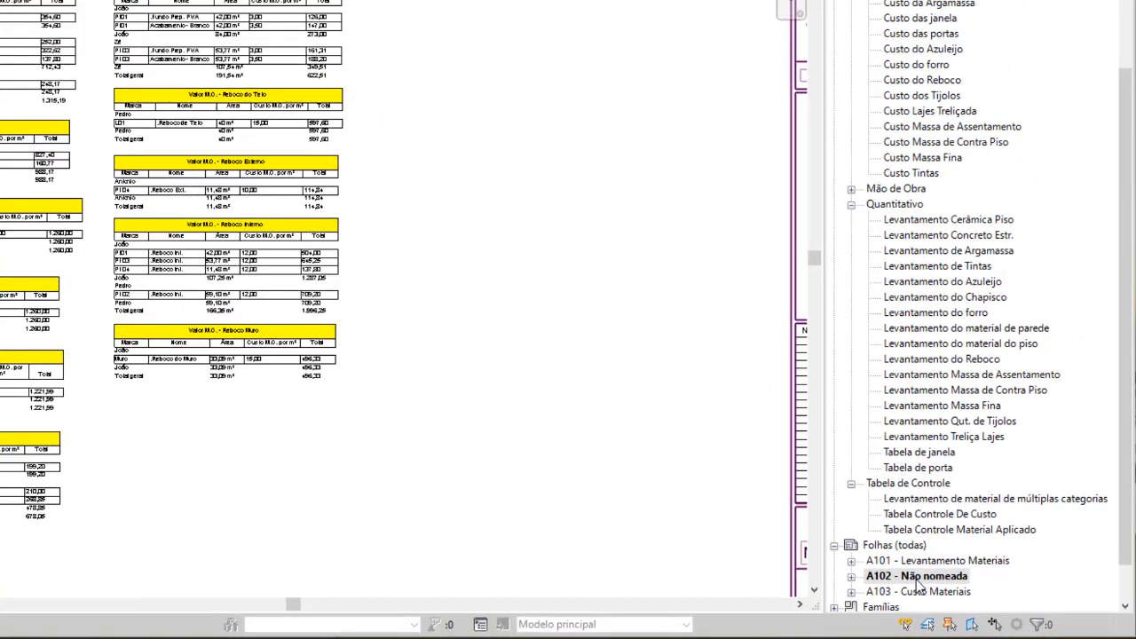
Rename sheet A102 as Valor de Mão de Obra, keeping its sheet number.
{"action": "right_click", "coordinate": [919, 577]}
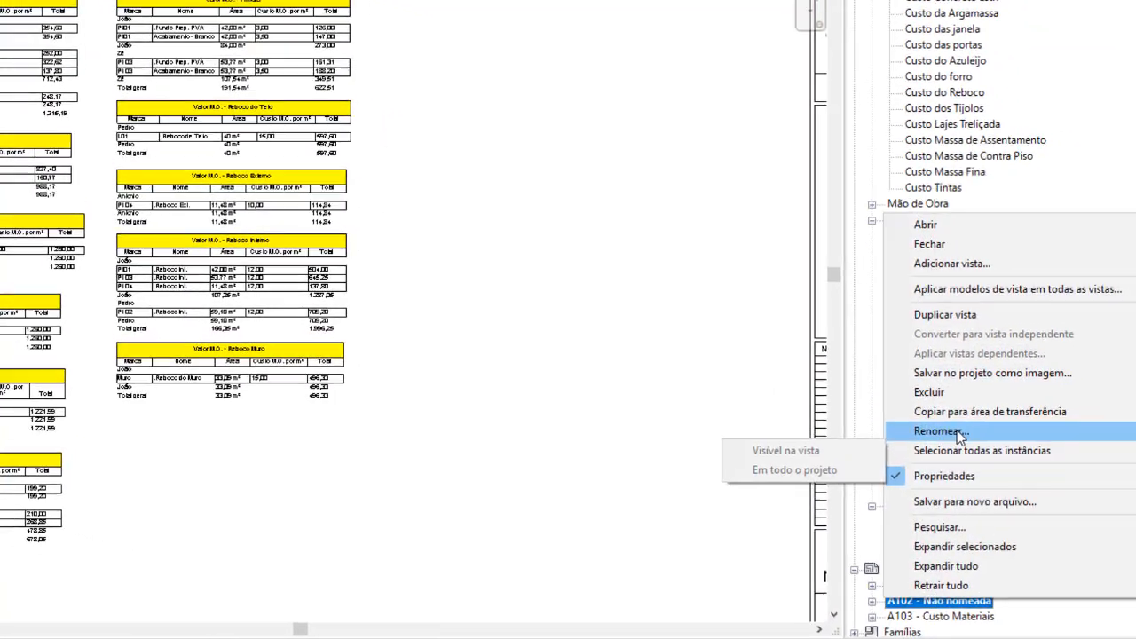
{"action": "left_click", "coordinate": [918, 410]}
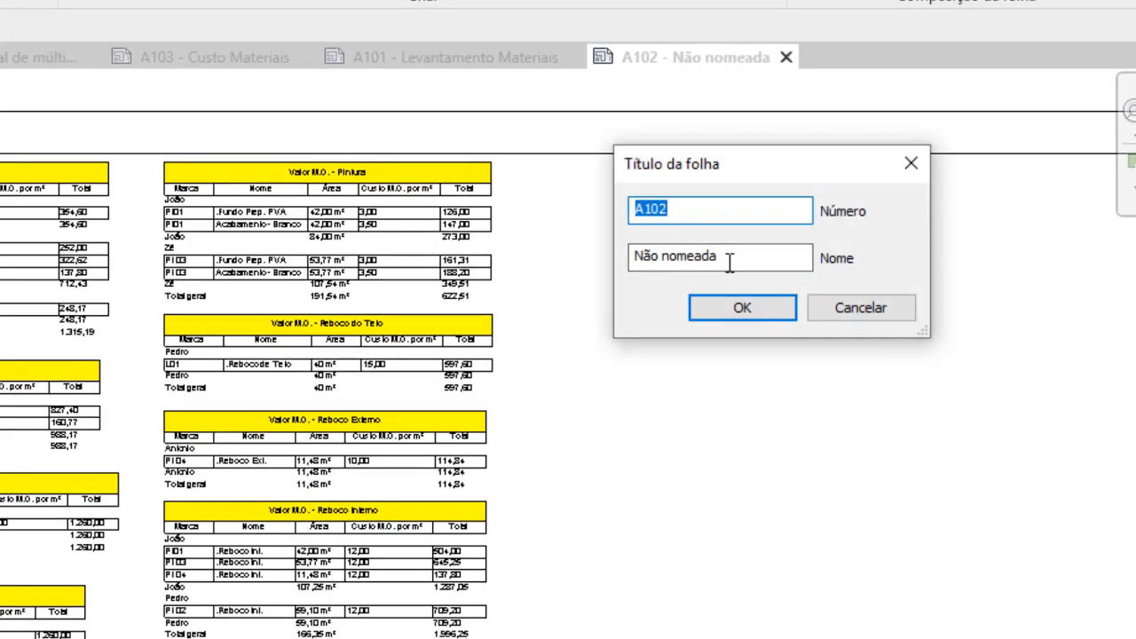
{"action": "key", "text": "Tab"}
{"action": "type", "text": "Valor de Mão de Obra"}
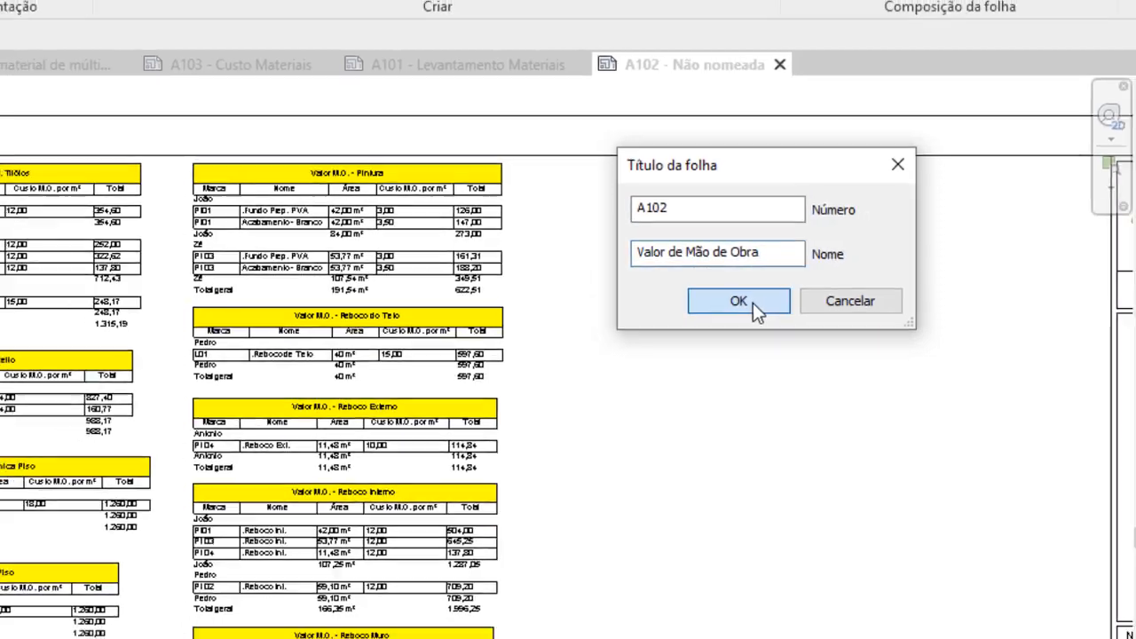
{"action": "left_click", "coordinate": [755, 309]}
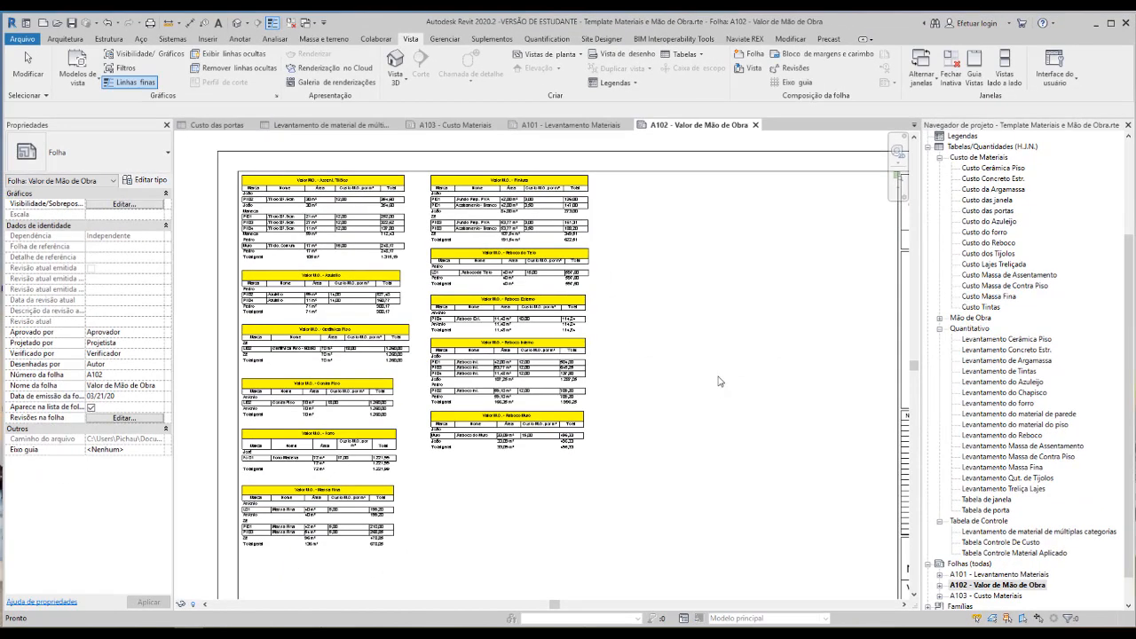
Examine the labour cost schedules and overall layout of sheet A102 - Valor de Mão de Obra.
{"action": "scroll", "coordinate": [657, 323], "scroll_direction": "down", "scroll_amount": 4}
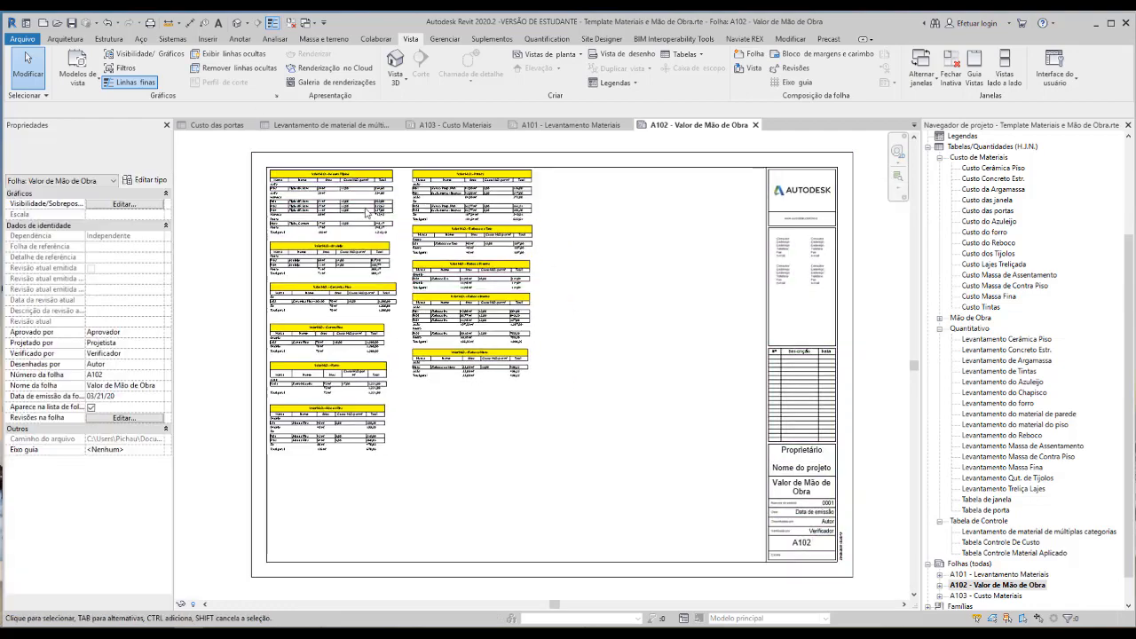
{"action": "scroll", "coordinate": [355, 206], "scroll_direction": "up", "scroll_amount": 3}
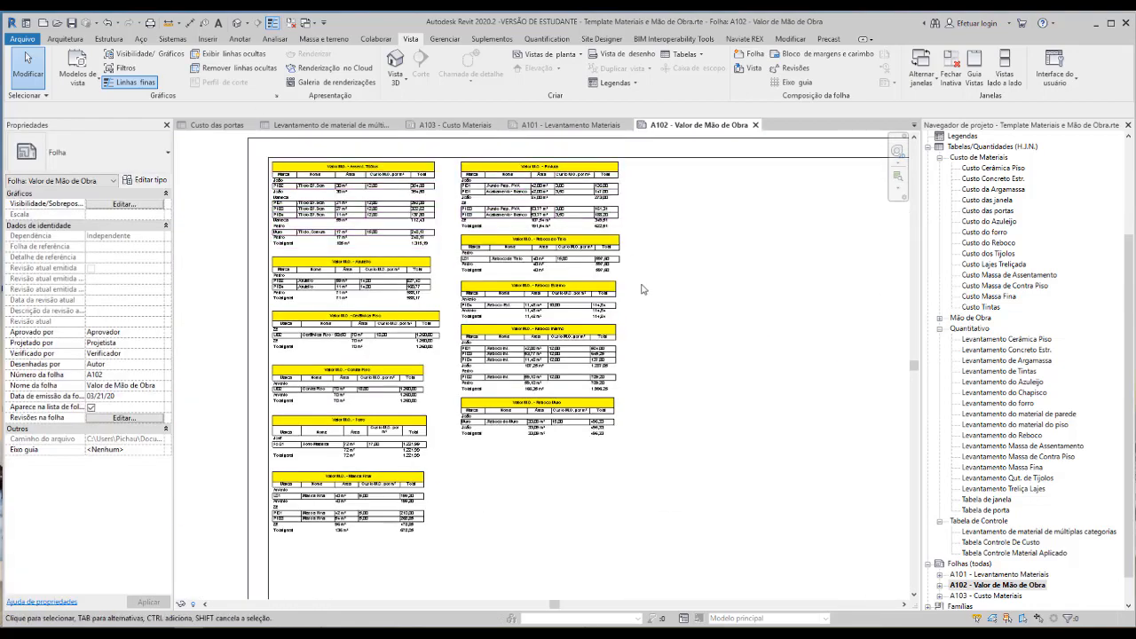
{"action": "scroll", "coordinate": [821, 361], "scroll_direction": "down", "scroll_amount": 3}
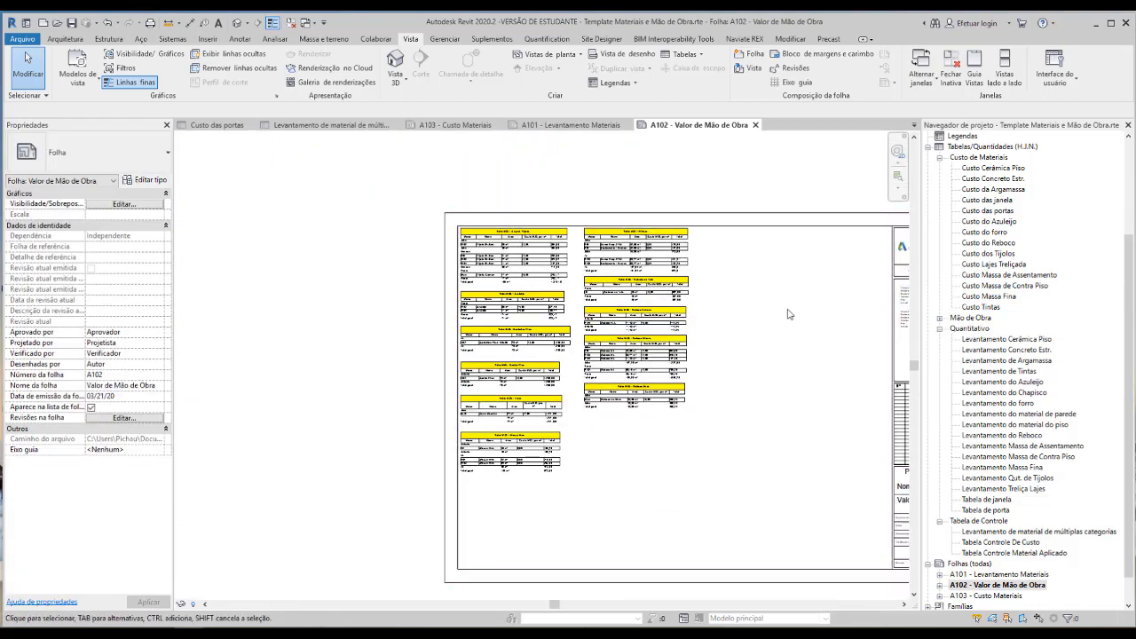
{"action": "middle_click_drag", "start_coordinate": [789, 243], "coordinate": [552, 256]}
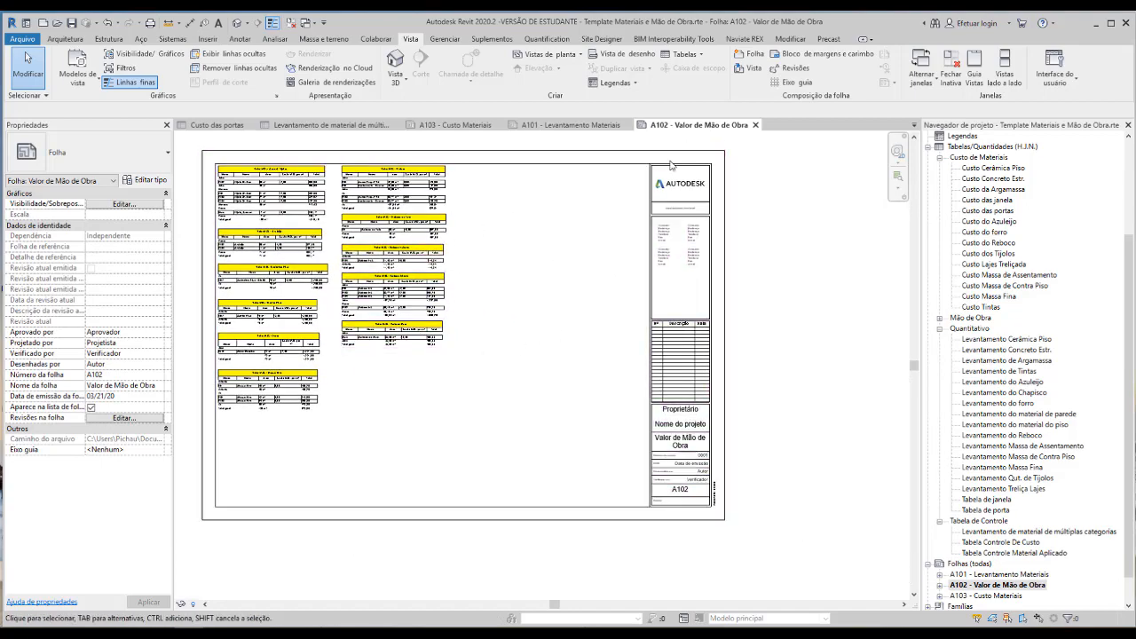
{"action": "scroll", "coordinate": [372, 177], "scroll_direction": "up", "scroll_amount": 5}
{"action": "middle_click_drag", "start_coordinate": [372, 177], "coordinate": [471, 182]}
Switch to sheet A101 - Levantamento Materiais and review its quantity schedules, from Levantamento do Reboco downwards.
{"action": "left_click", "coordinate": [592, 126]}
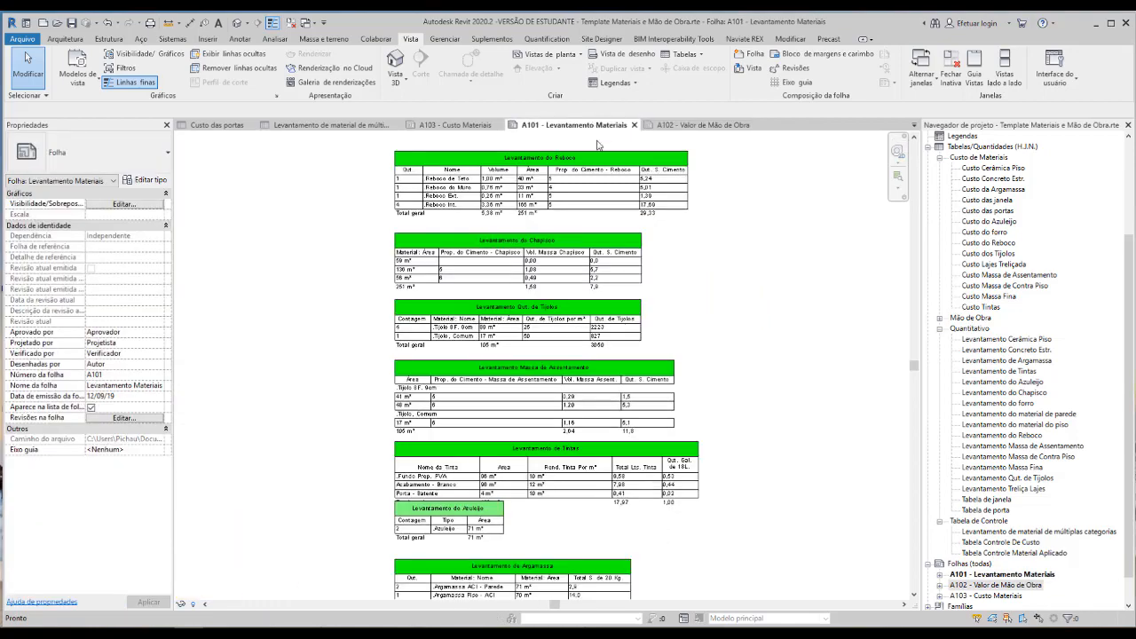
{"action": "scroll", "coordinate": [659, 198], "scroll_direction": "down", "scroll_amount": 1}
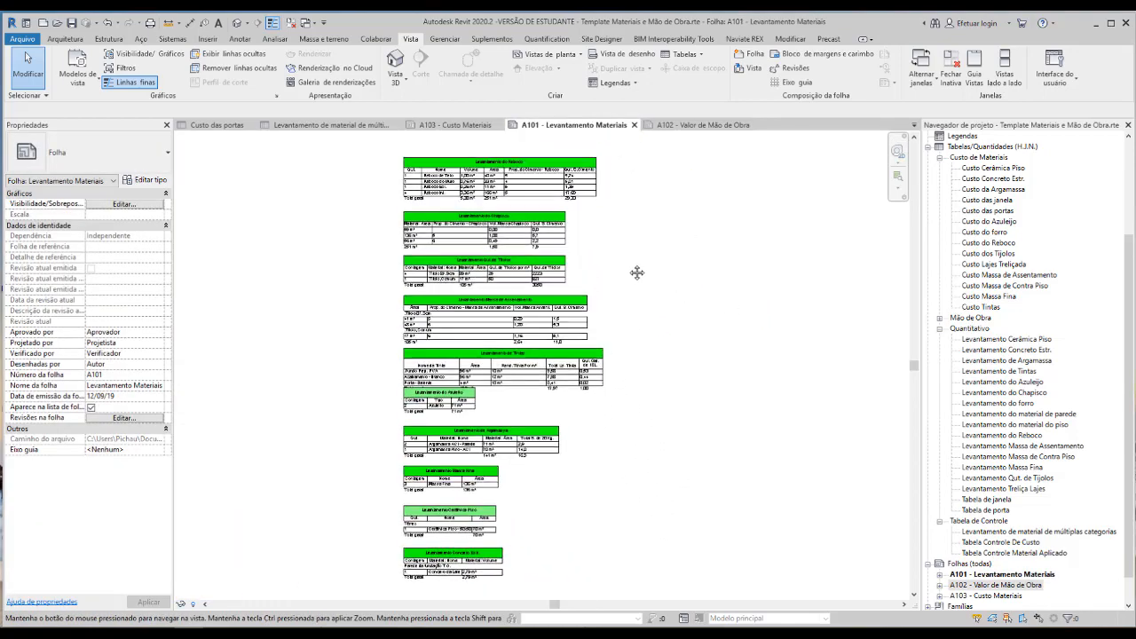
{"action": "scroll", "coordinate": [528, 205], "scroll_direction": "up", "scroll_amount": 3}
{"action": "scroll", "coordinate": [669, 229], "scroll_direction": "up", "scroll_amount": 2}
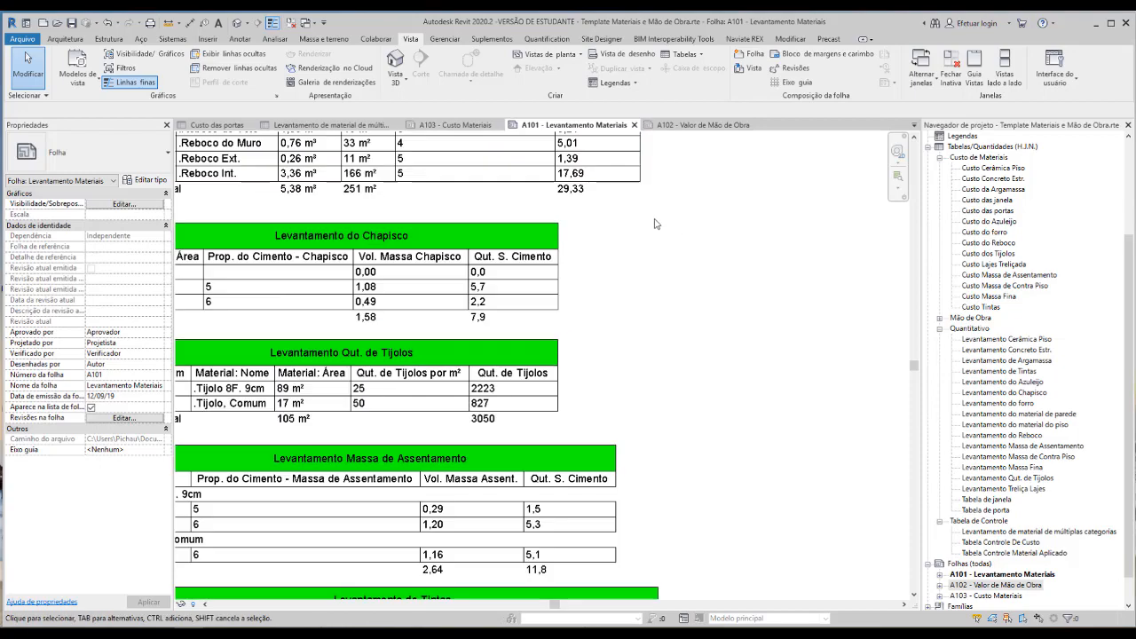
{"action": "middle_click_drag", "start_coordinate": [666, 223], "coordinate": [654, 339]}
{"action": "scroll", "coordinate": [654, 339], "scroll_direction": "down", "scroll_amount": 1}
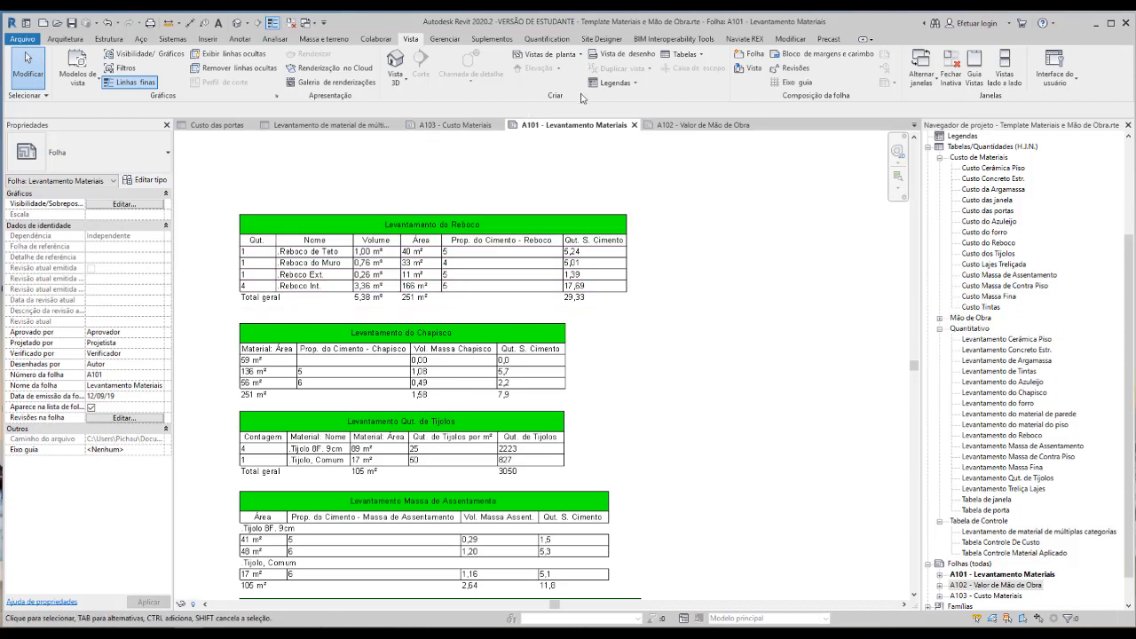
Return to sheet A103 - Custo Materiais and review both columns of cost schedules and the title block.
{"action": "left_click", "coordinate": [478, 125]}
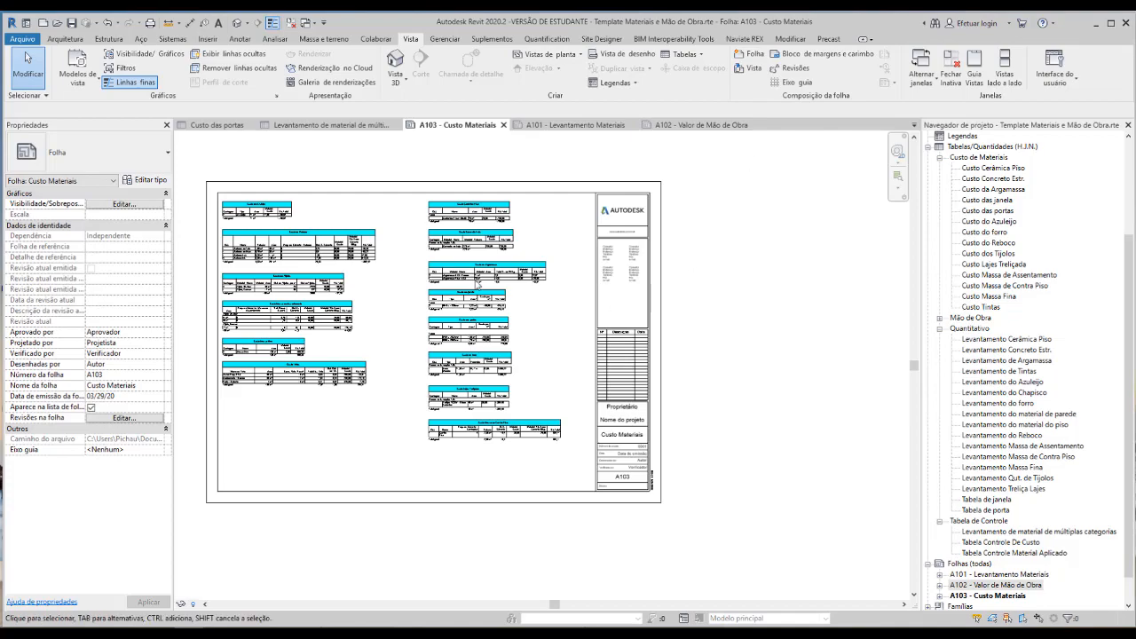
{"action": "scroll", "coordinate": [424, 271], "scroll_direction": "up", "scroll_amount": 2}
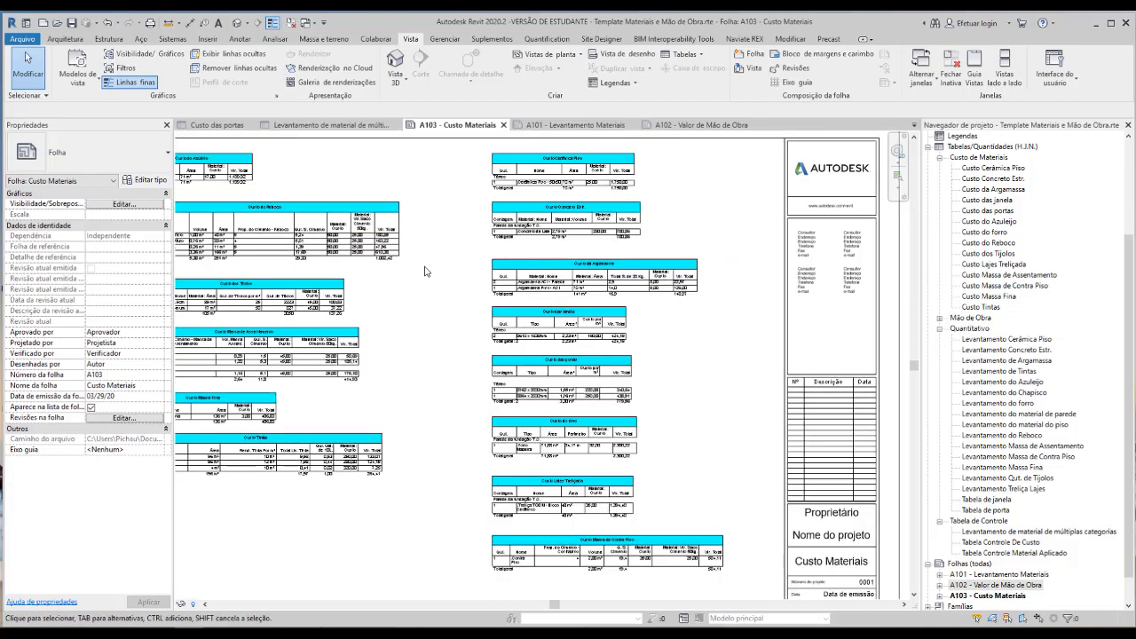
{"action": "scroll", "coordinate": [424, 271], "scroll_direction": "up", "scroll_amount": 3}
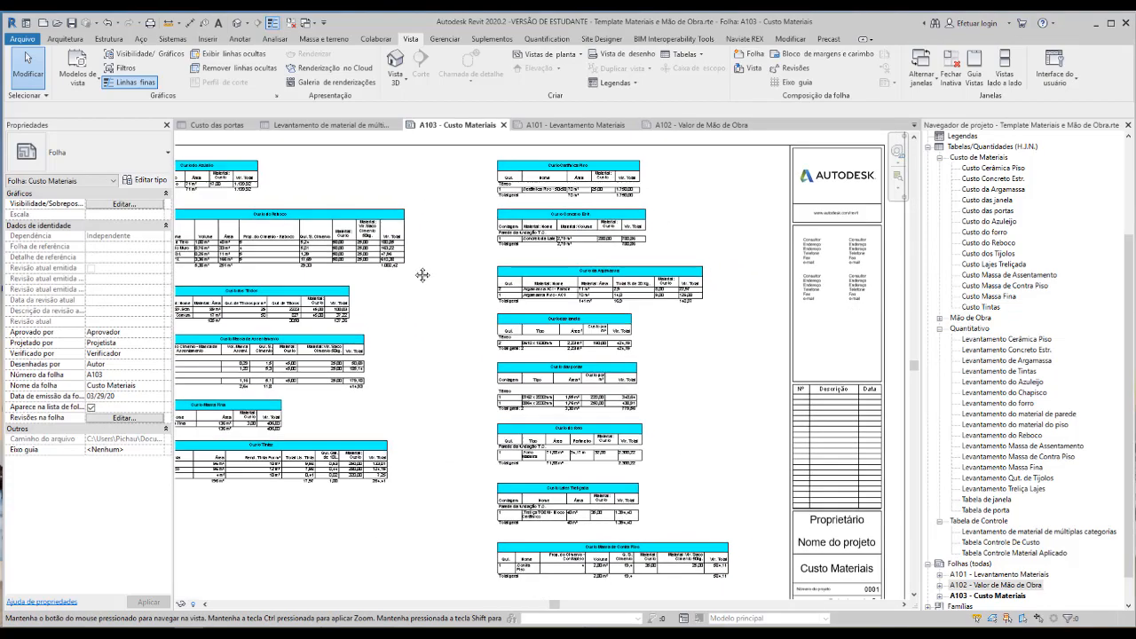
{"action": "scroll", "coordinate": [423, 275], "scroll_direction": "down", "scroll_amount": 5}
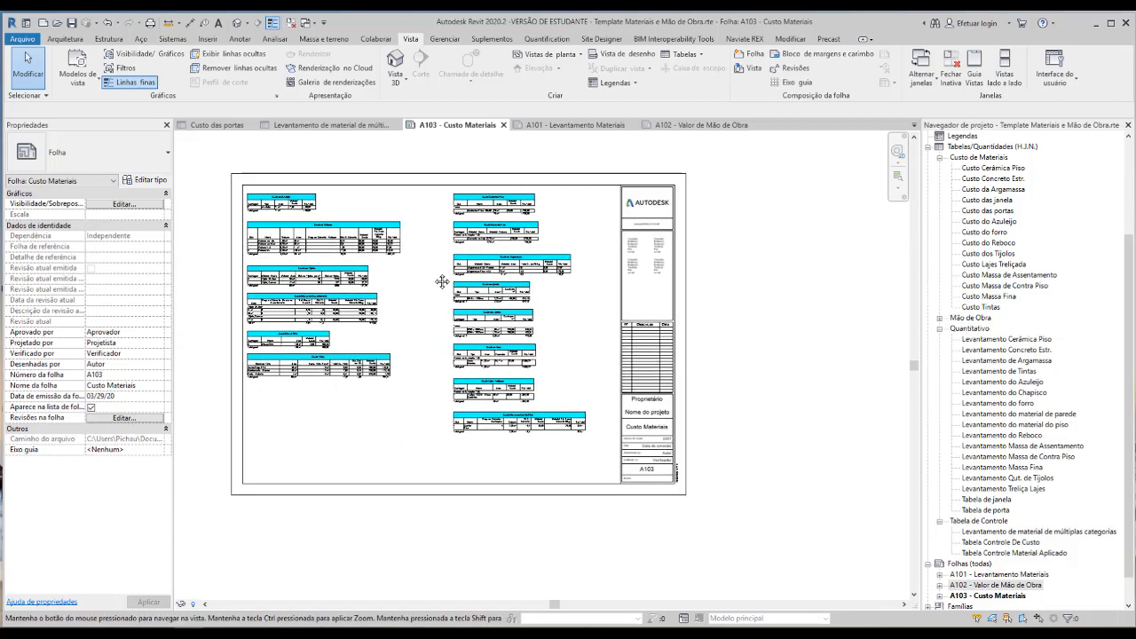
{"action": "middle_click_drag", "start_coordinate": [442, 282], "coordinate": [447, 273]}
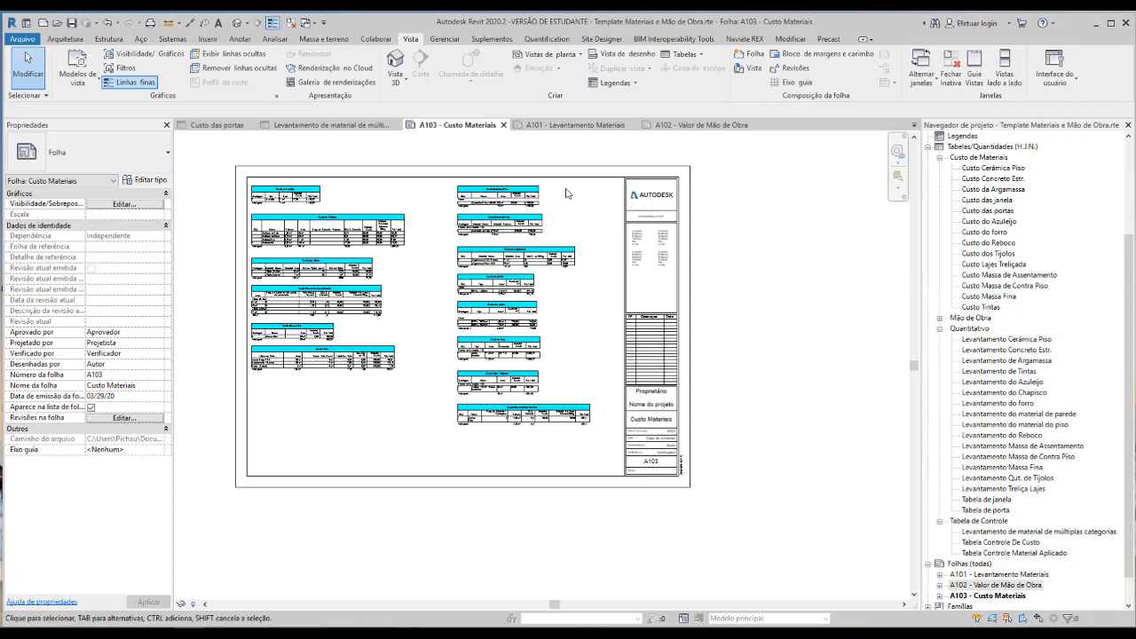
{"action": "scroll", "coordinate": [569, 207], "scroll_direction": "up", "scroll_amount": 1}
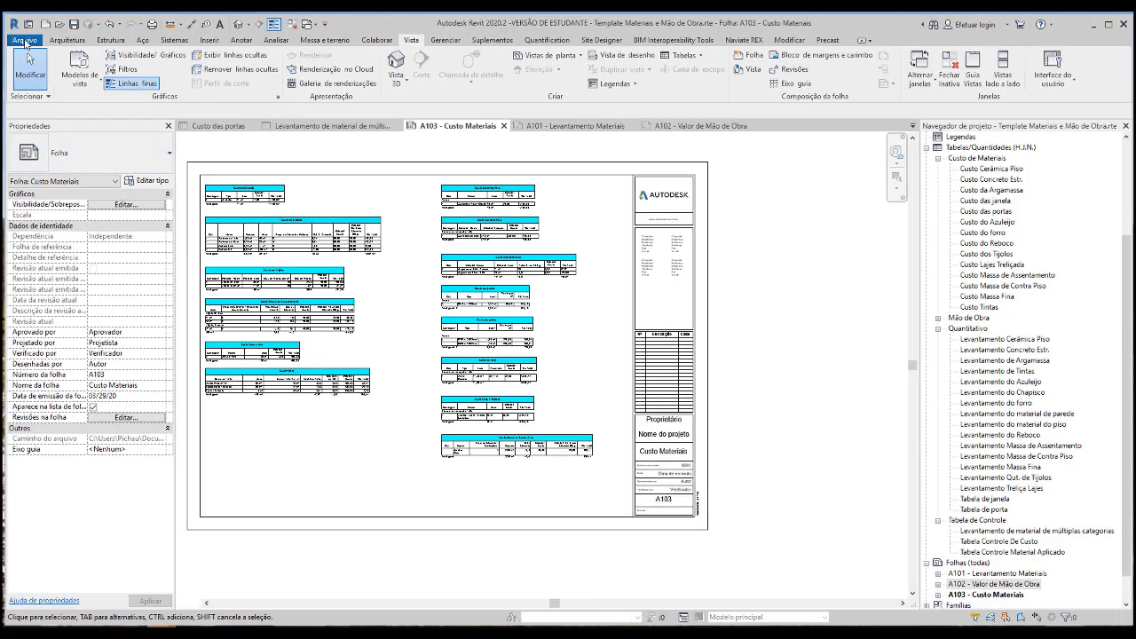
Save the project as a template over Template Materiais e Mão de Obra.rte in the Modelo Template folder.
{"action": "left_click", "coordinate": [25, 40]}
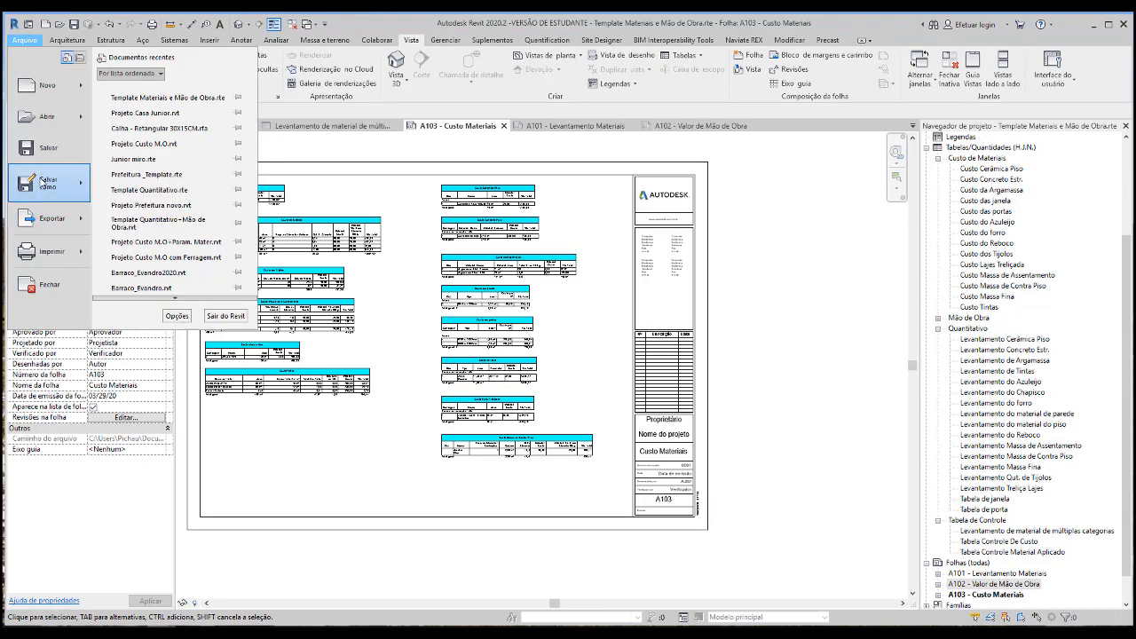
{"action": "mouse_move", "coordinate": [44, 183]}
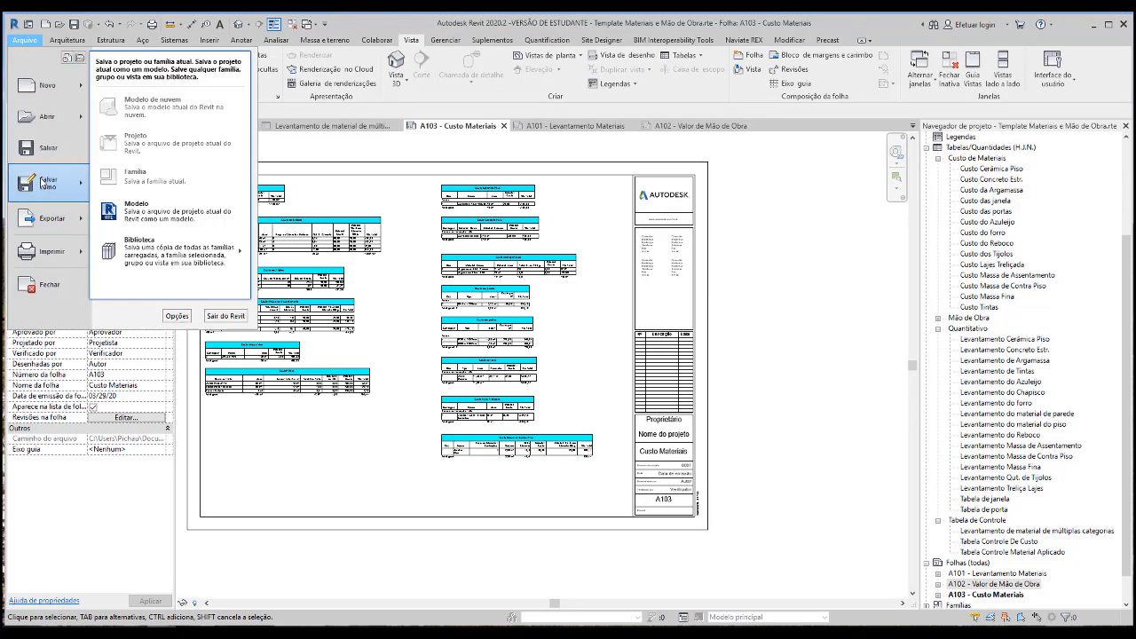
{"action": "left_click", "coordinate": [141, 209]}
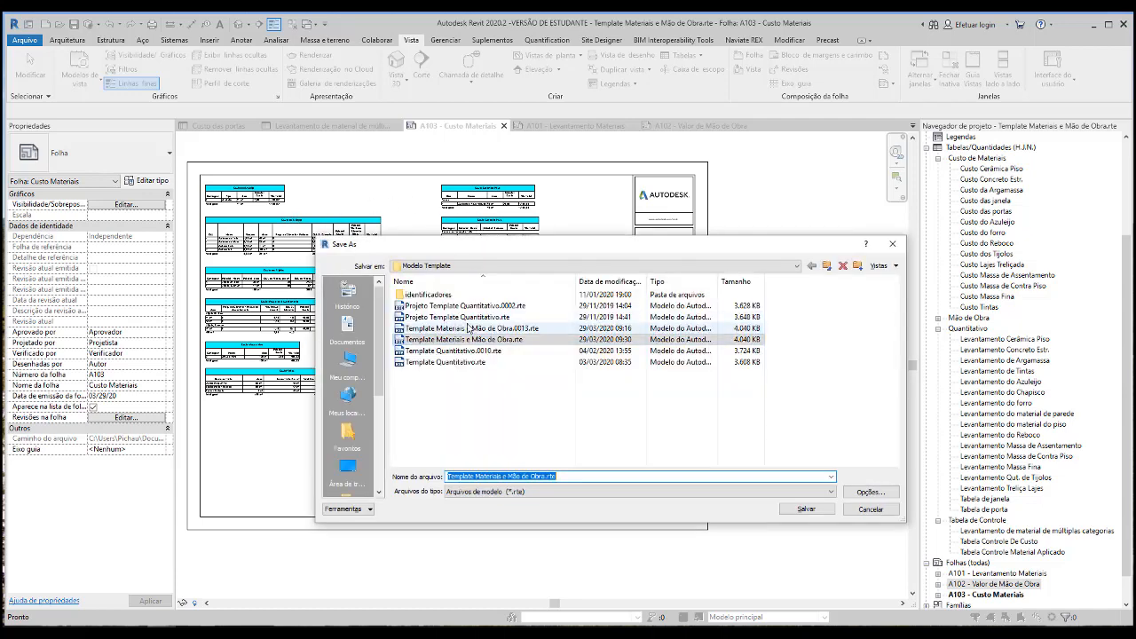
{"action": "left_click", "coordinate": [550, 379]}
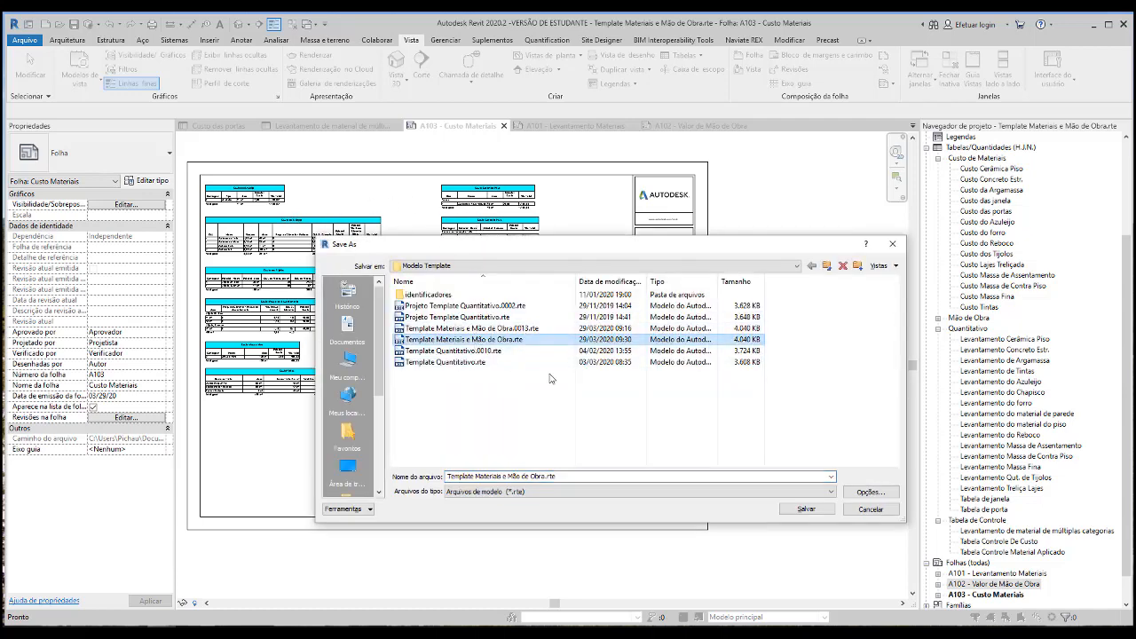
{"action": "left_click", "coordinate": [804, 508]}
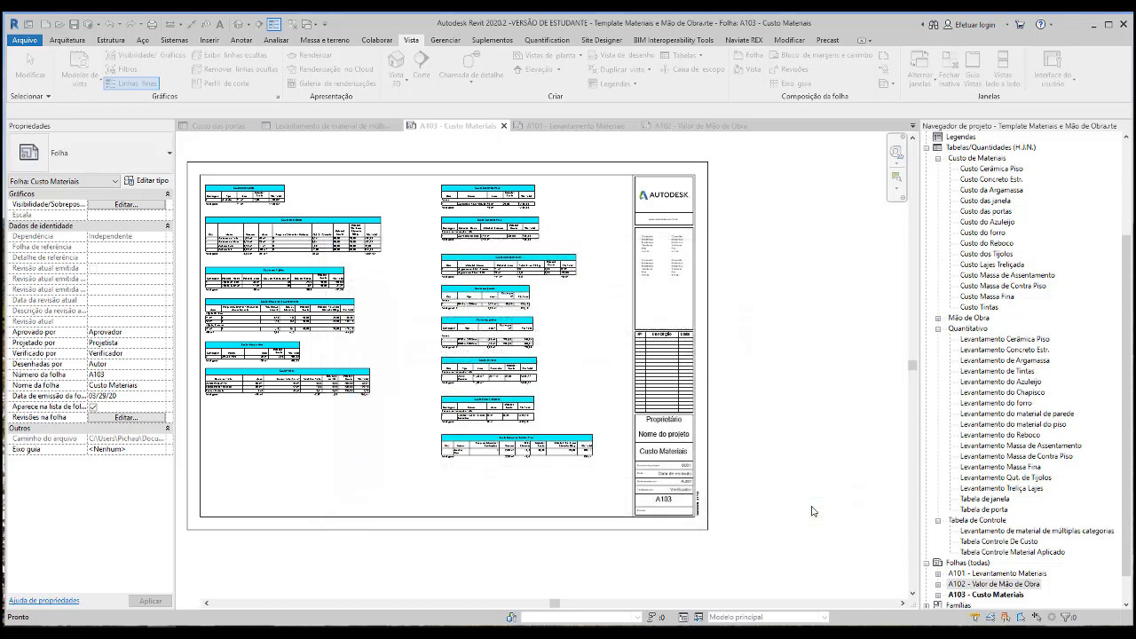